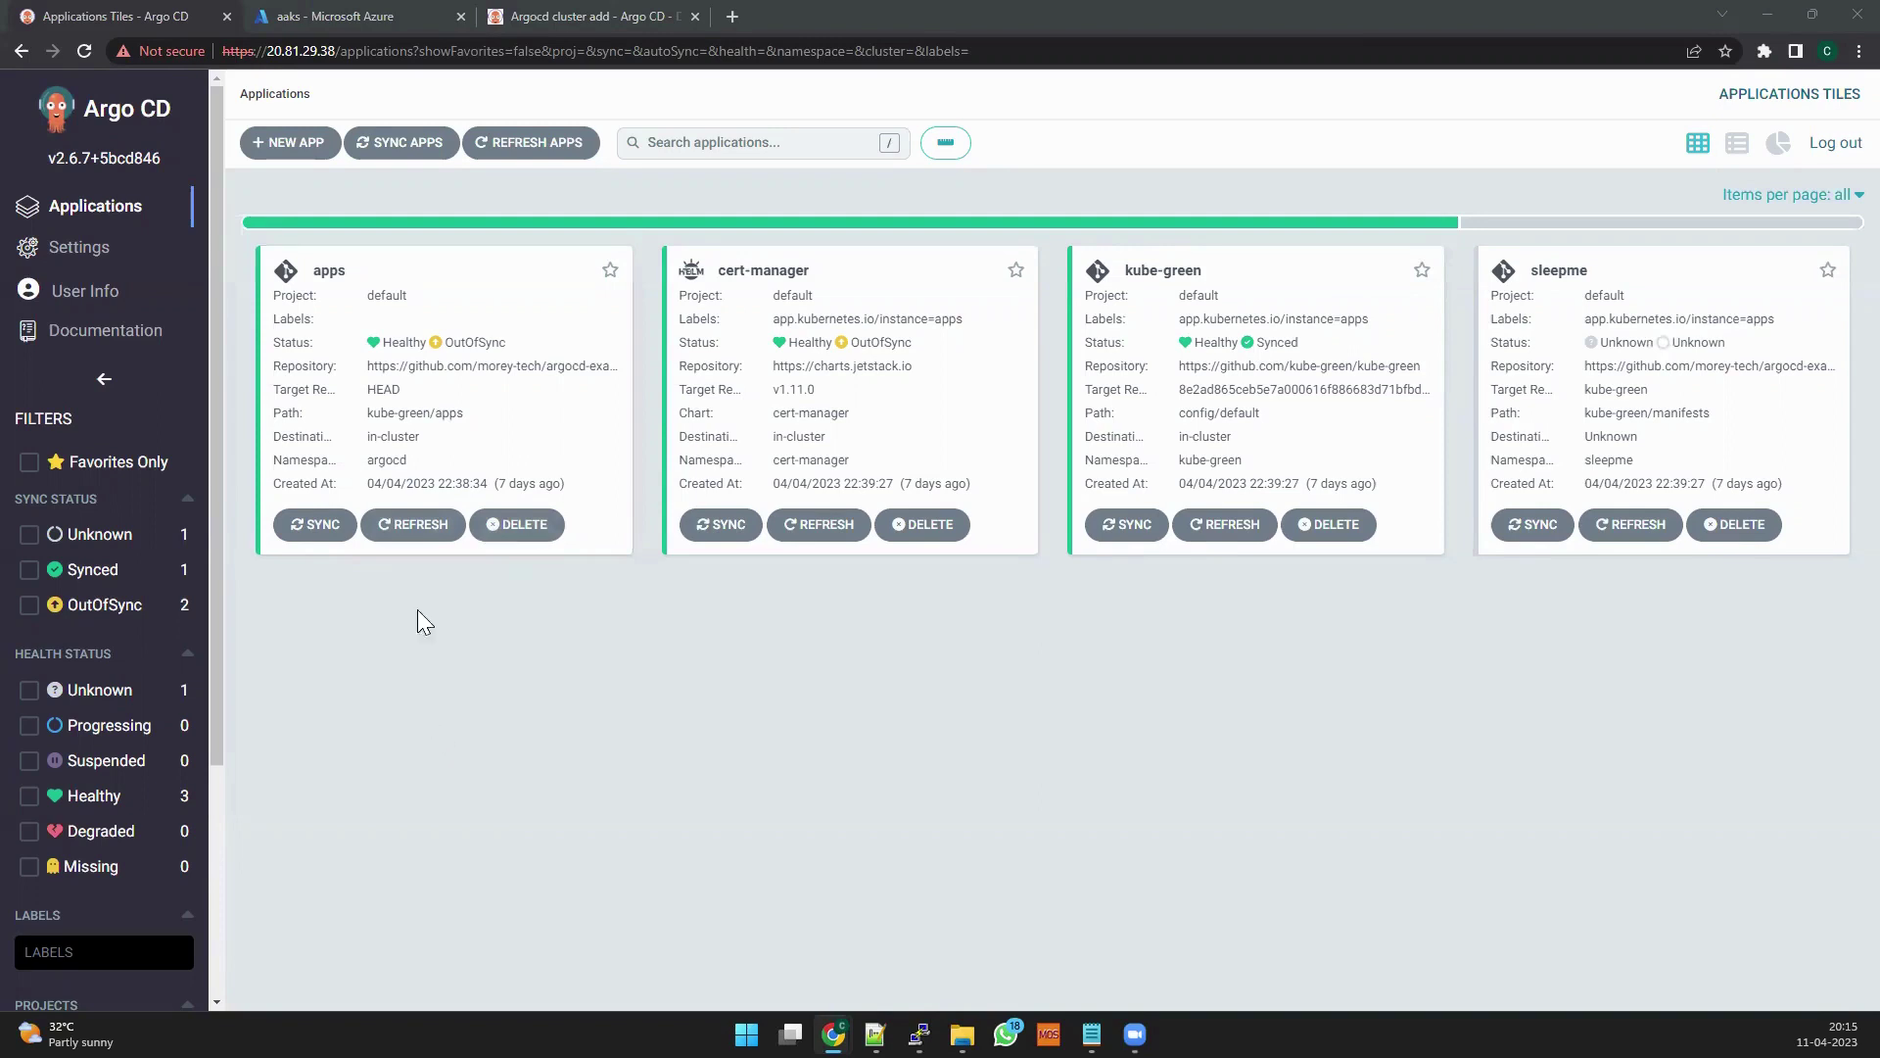
- Show Argo CD's Settings > Clusters page, where in-cluster is the only entry
left_click(88, 249)
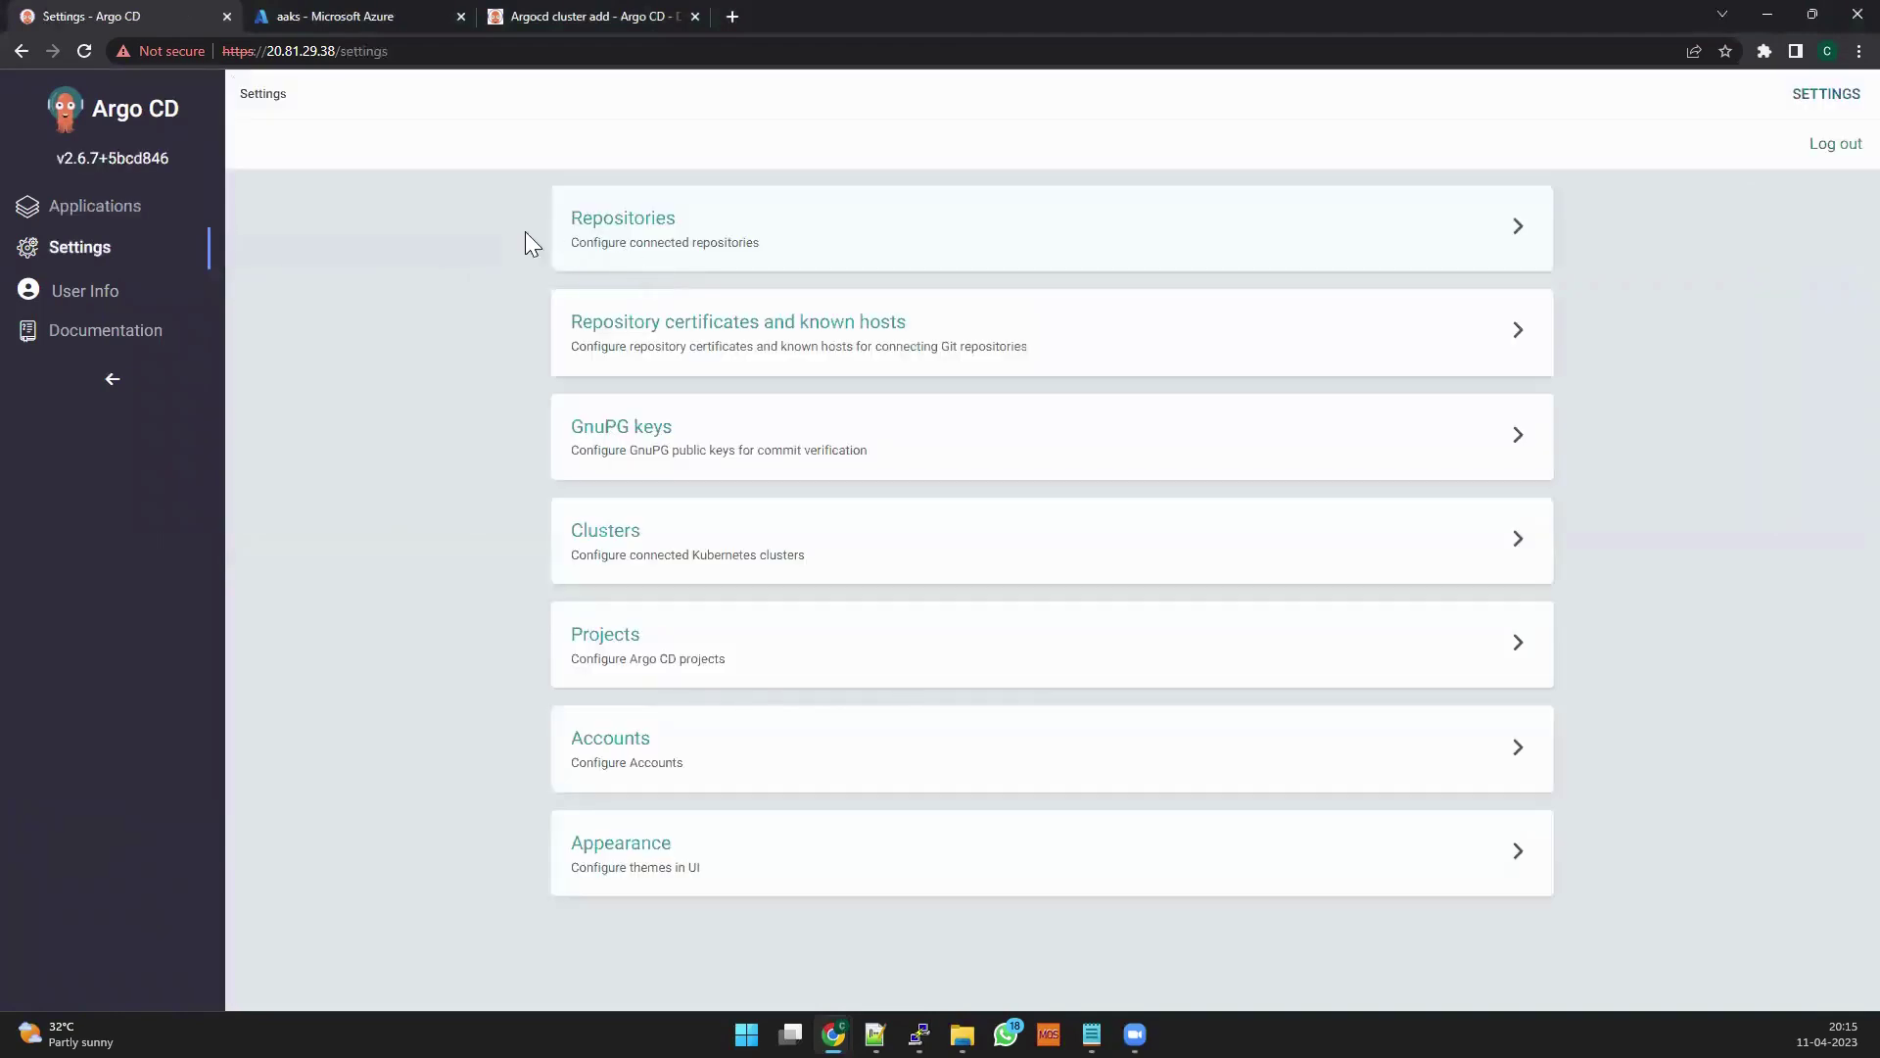
left_click(697, 547)
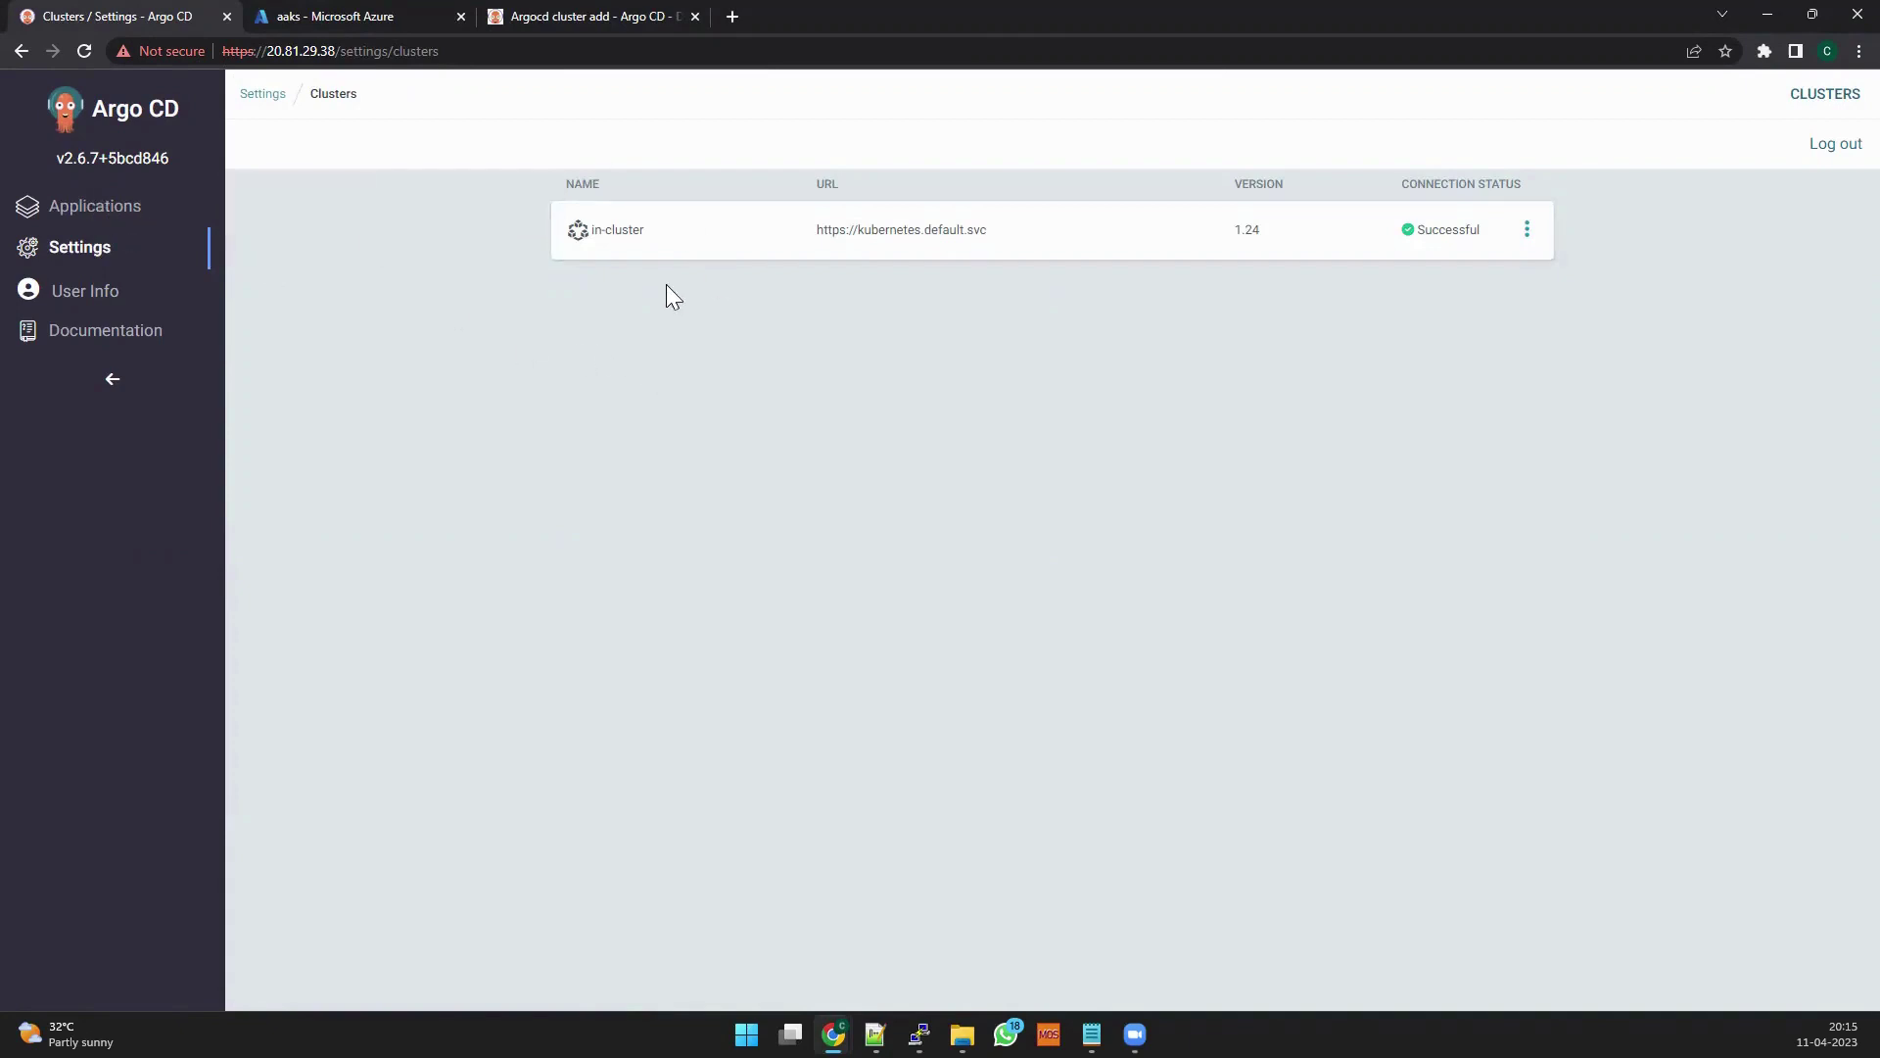
- Compare the Azure aaks cluster overview with Argo CD's clusters list
left_click(358, 16)
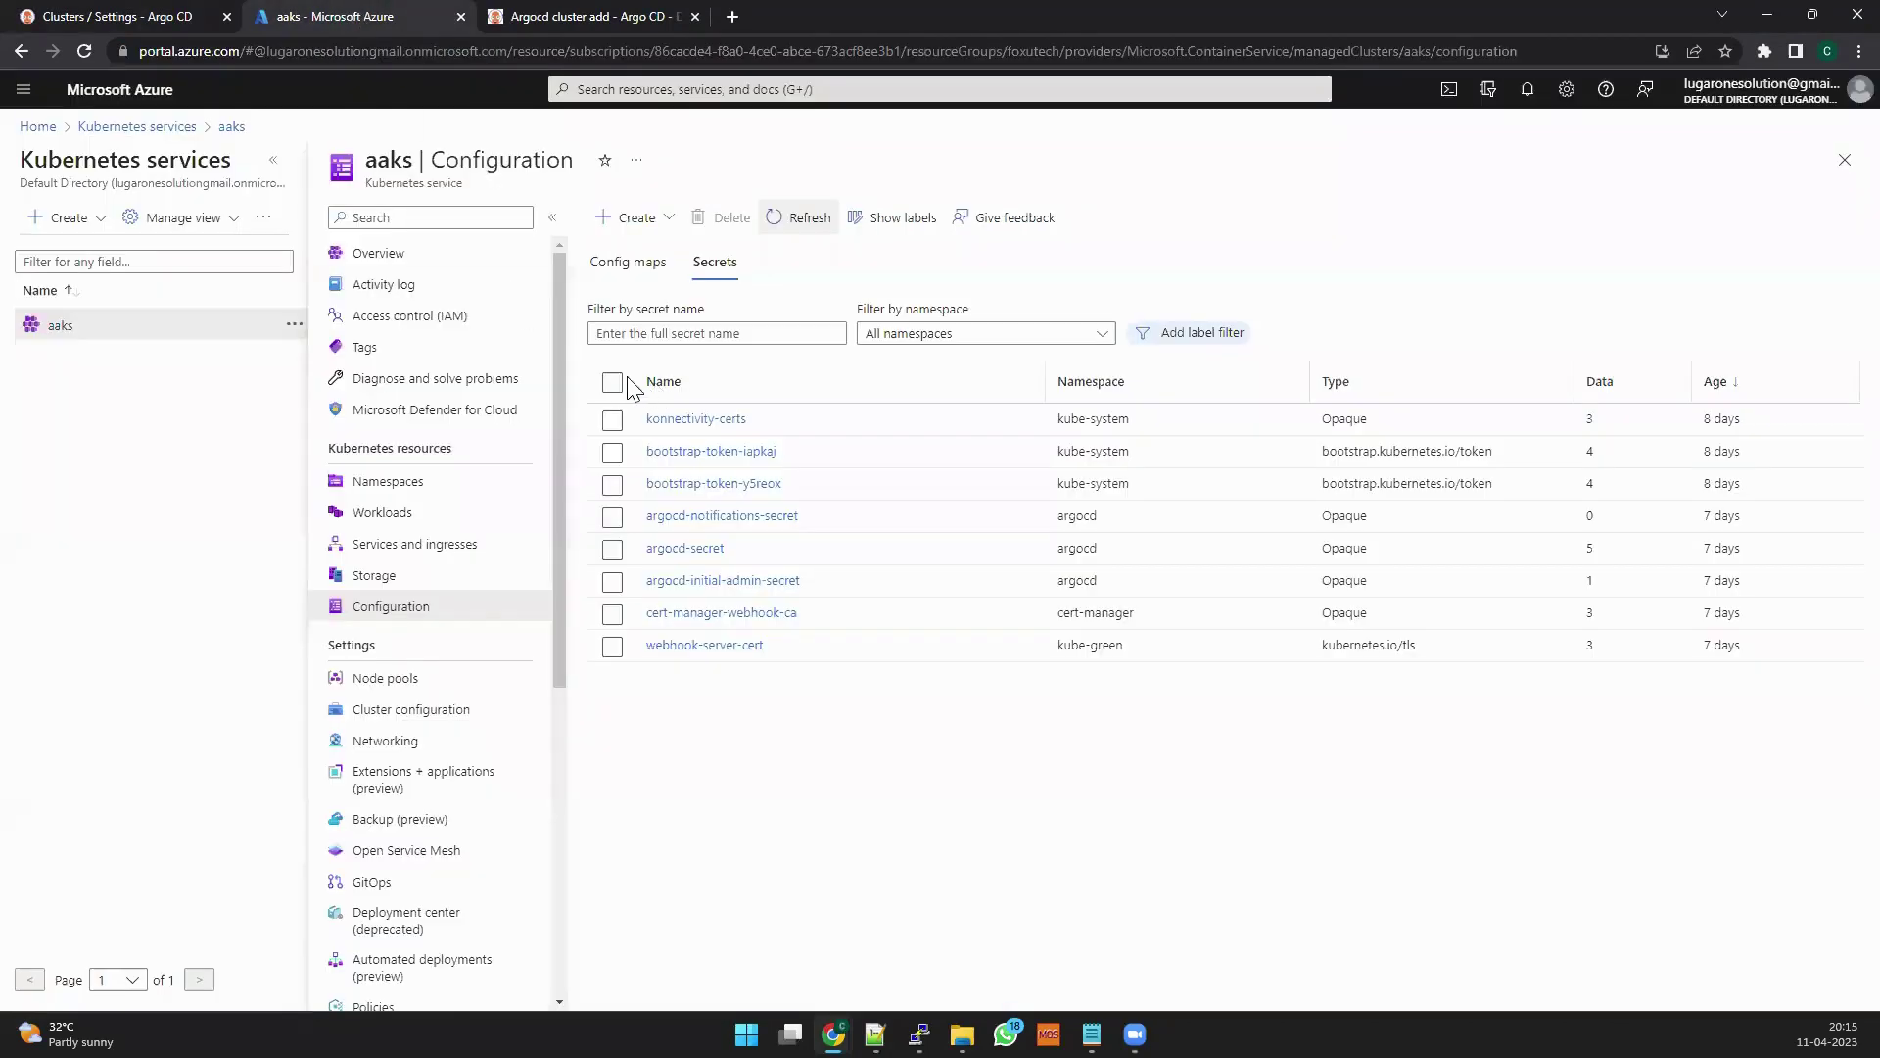
left_click(378, 252)
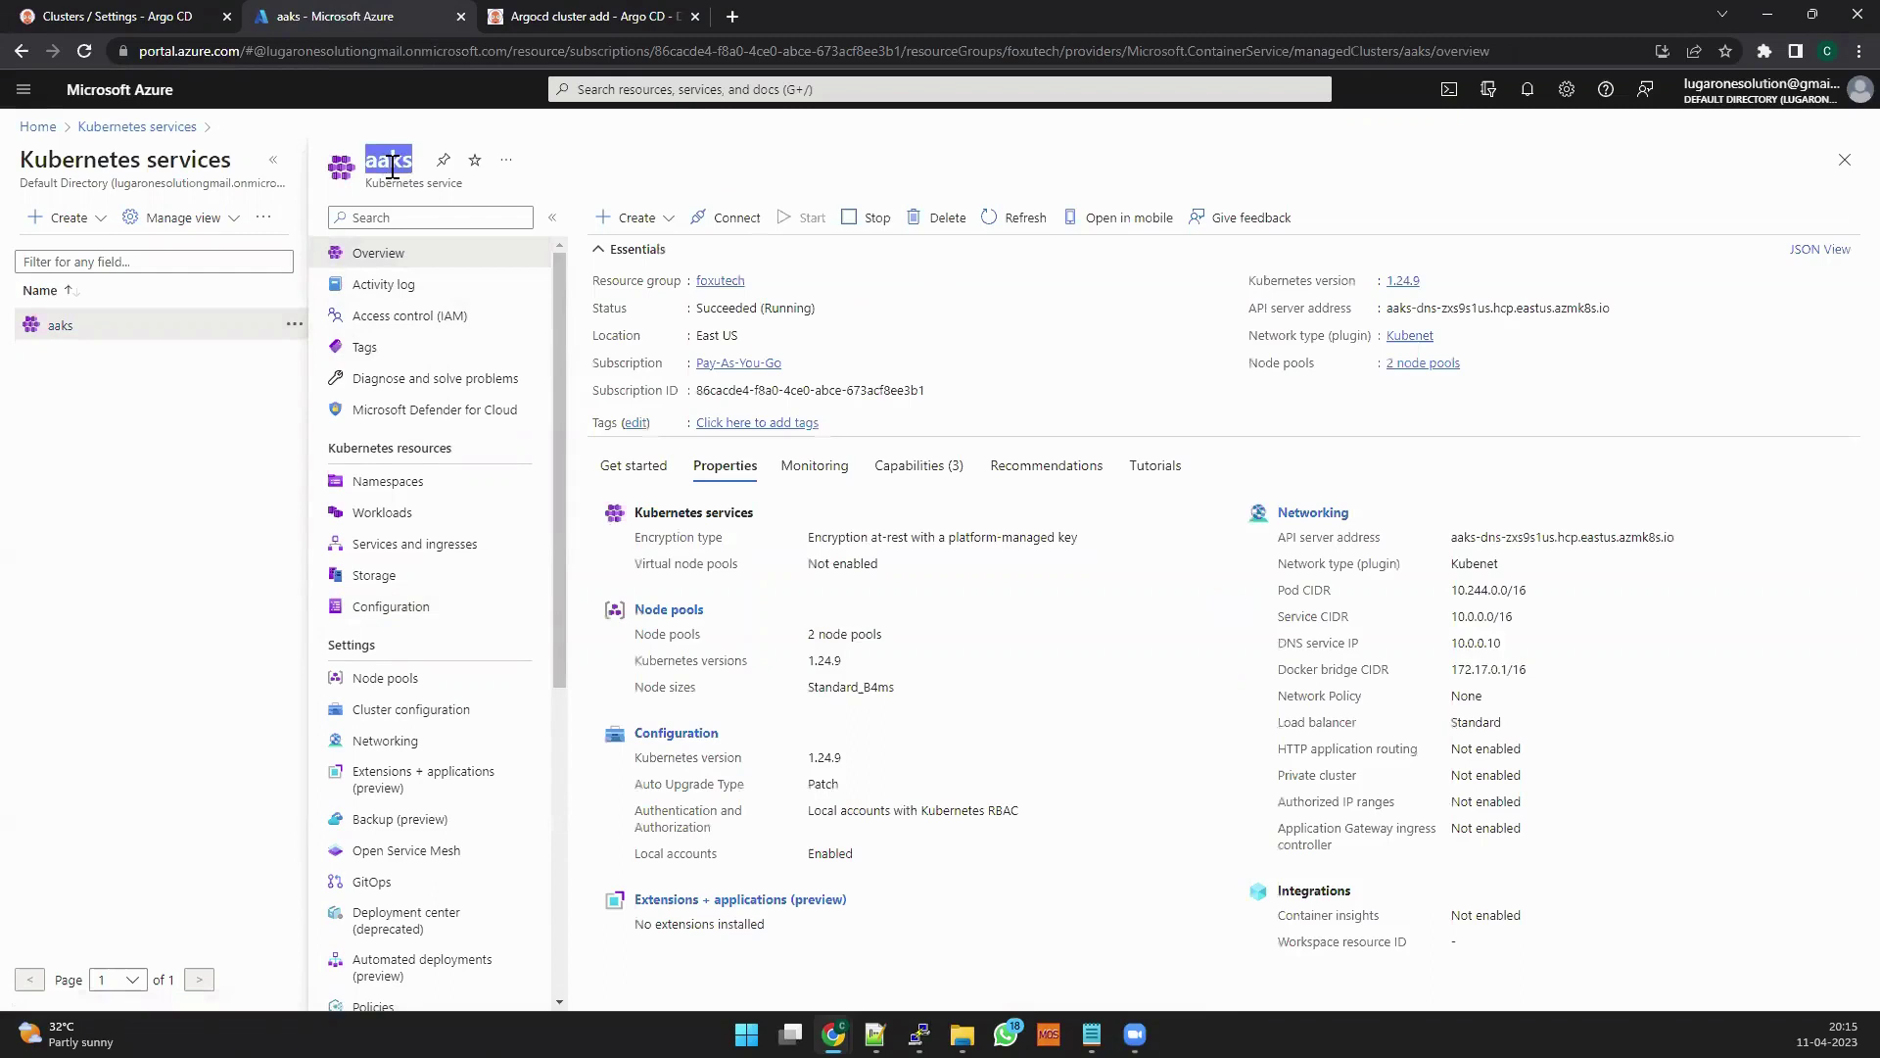
left_click(119, 16)
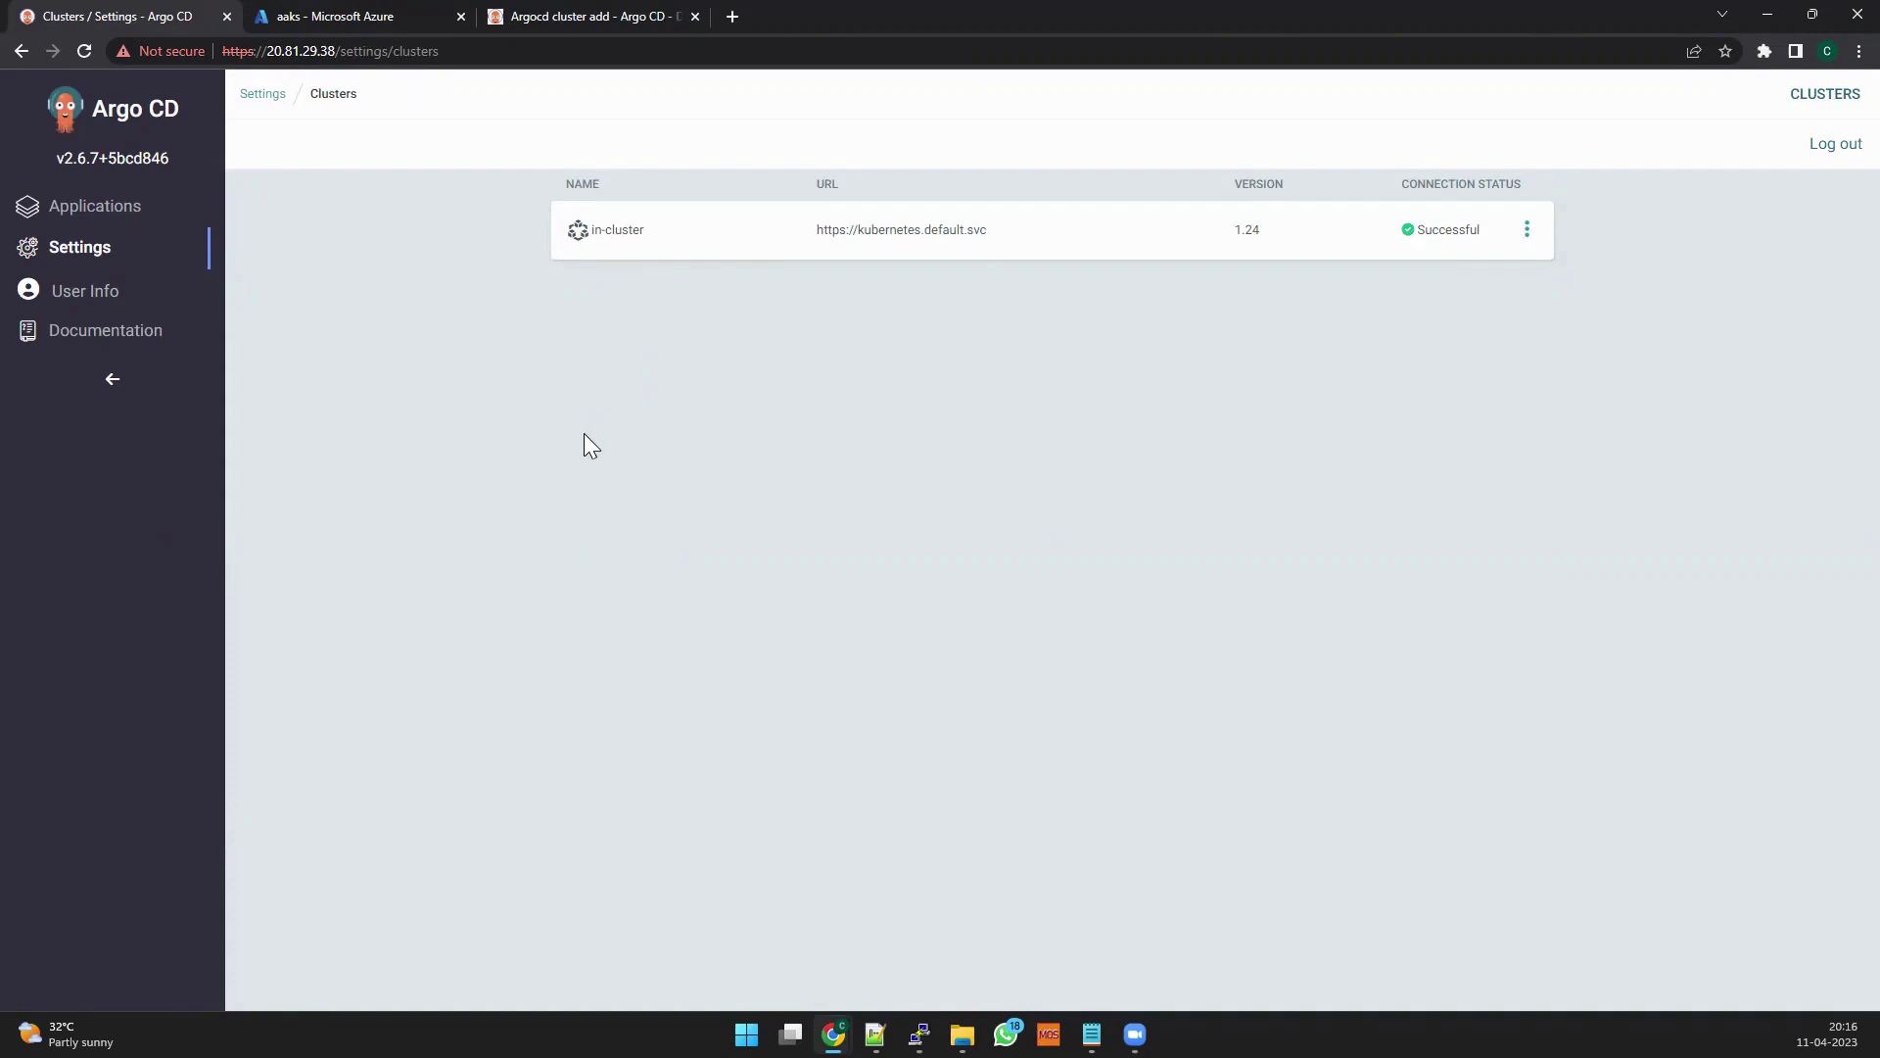
left_click(335, 17)
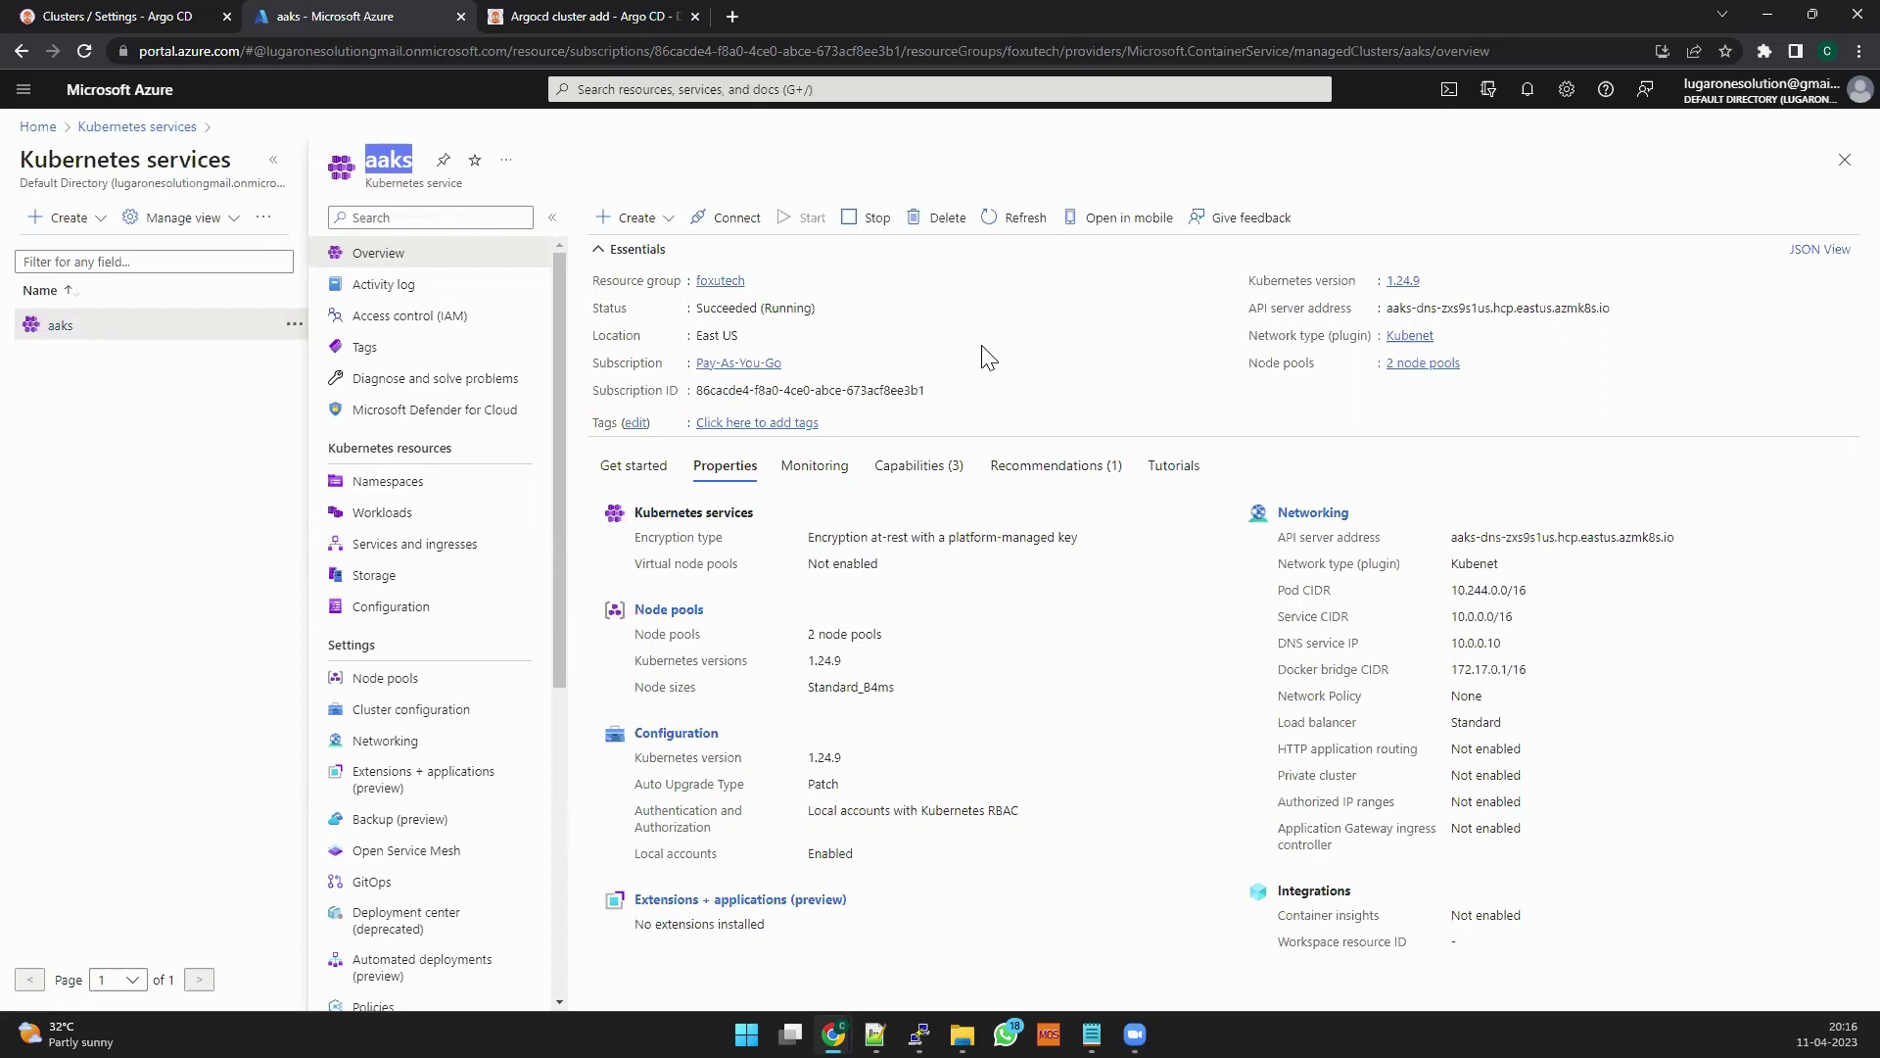
left_click(102, 17)
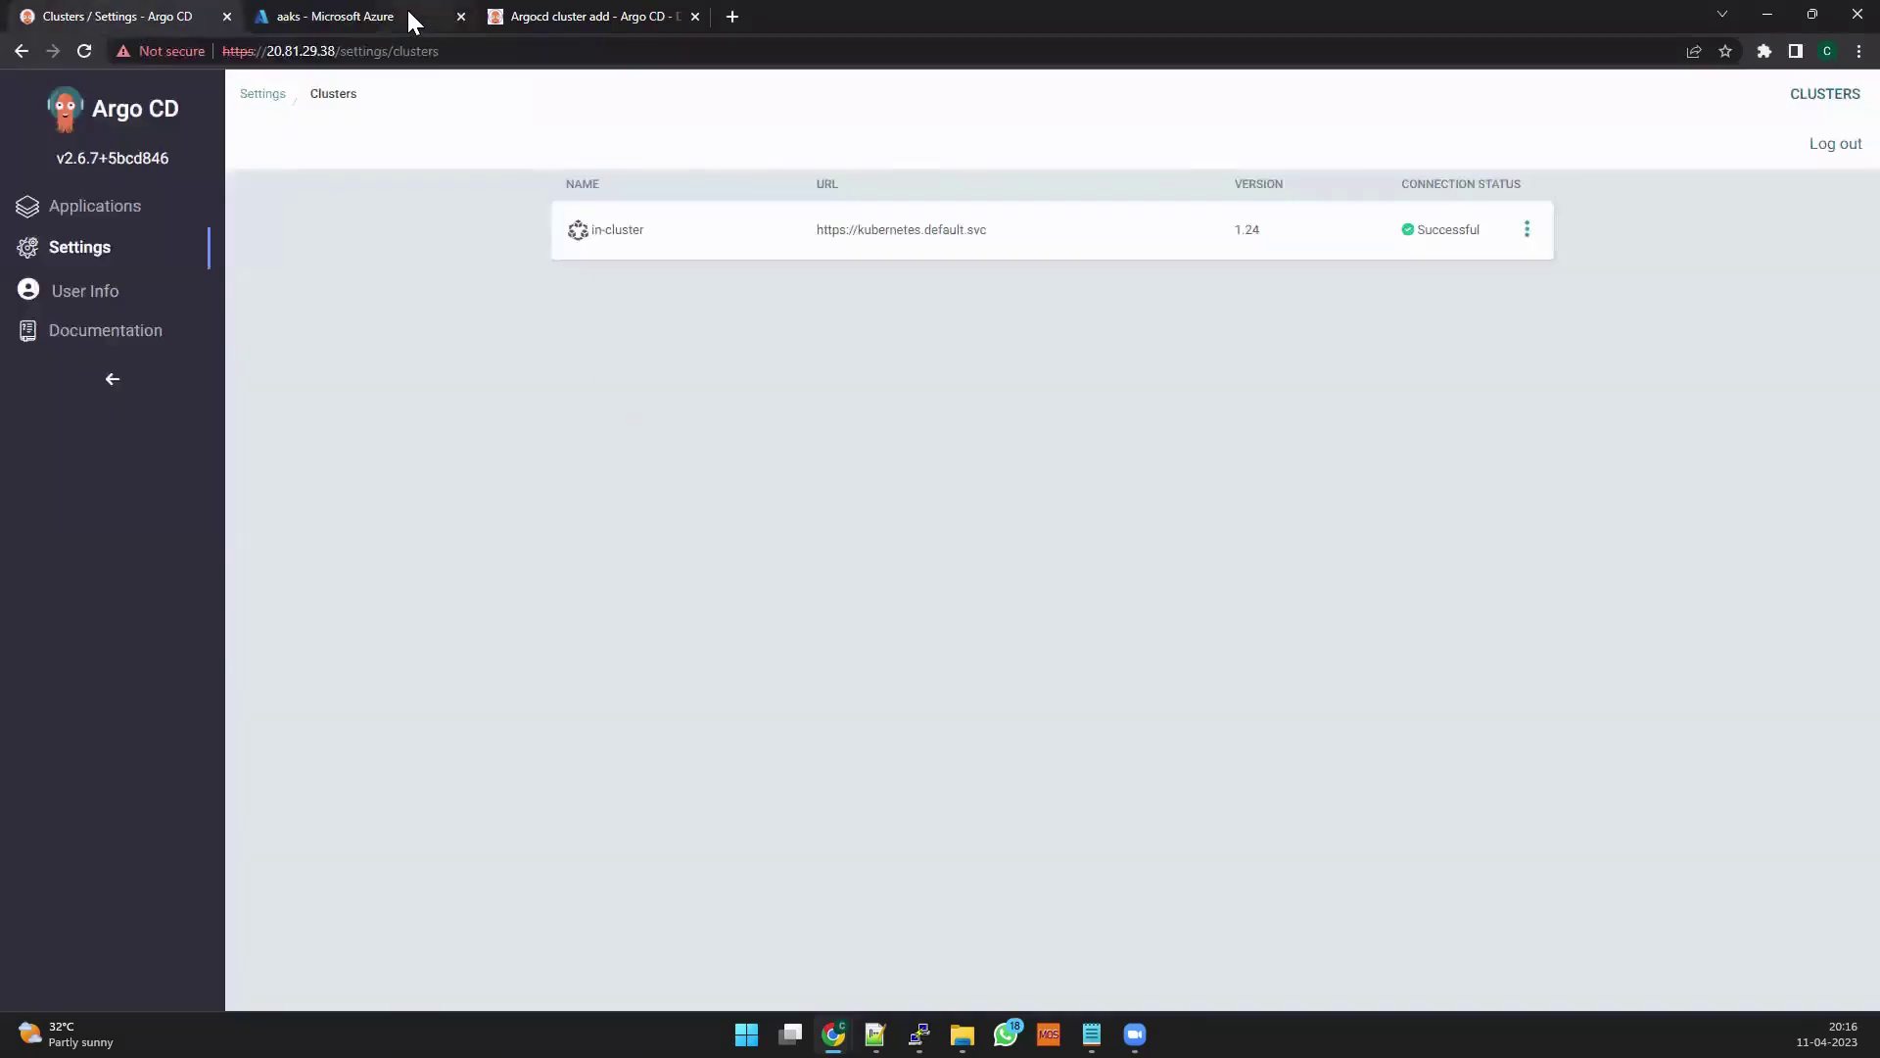
left_click(335, 17)
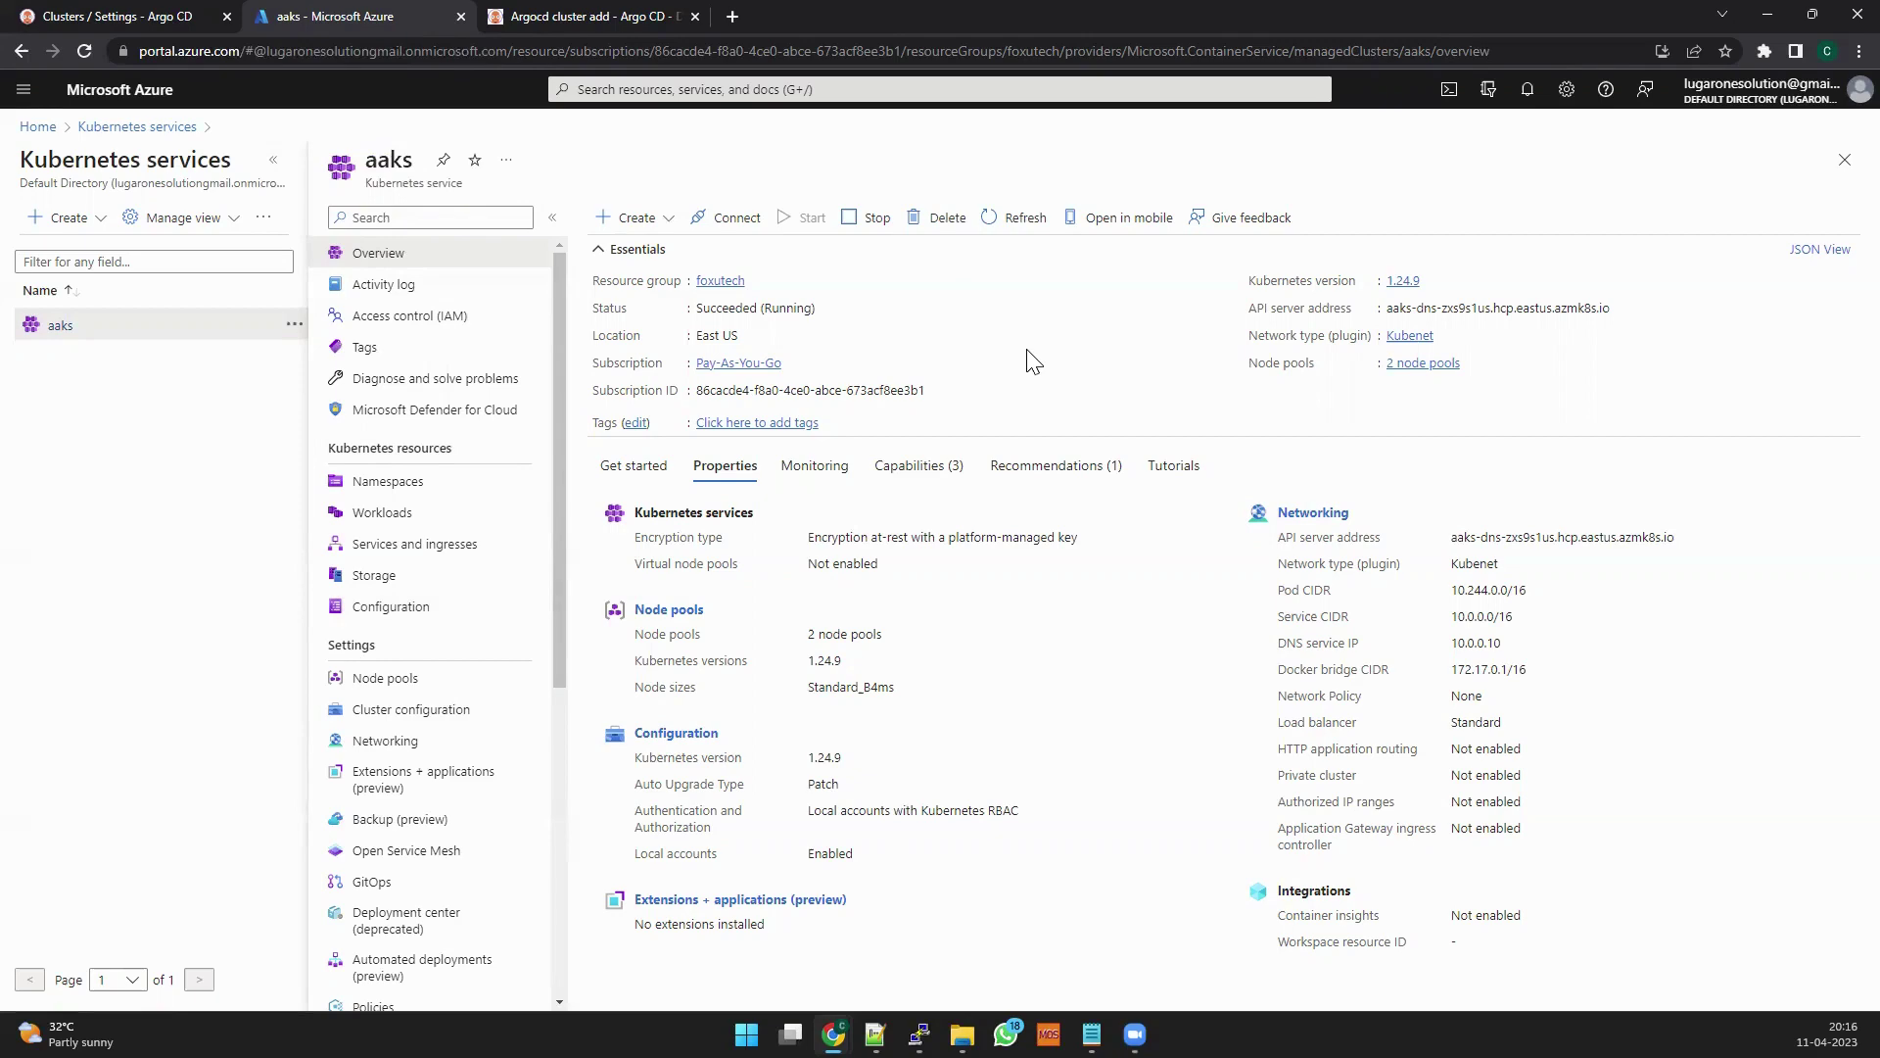
left_click(147, 16)
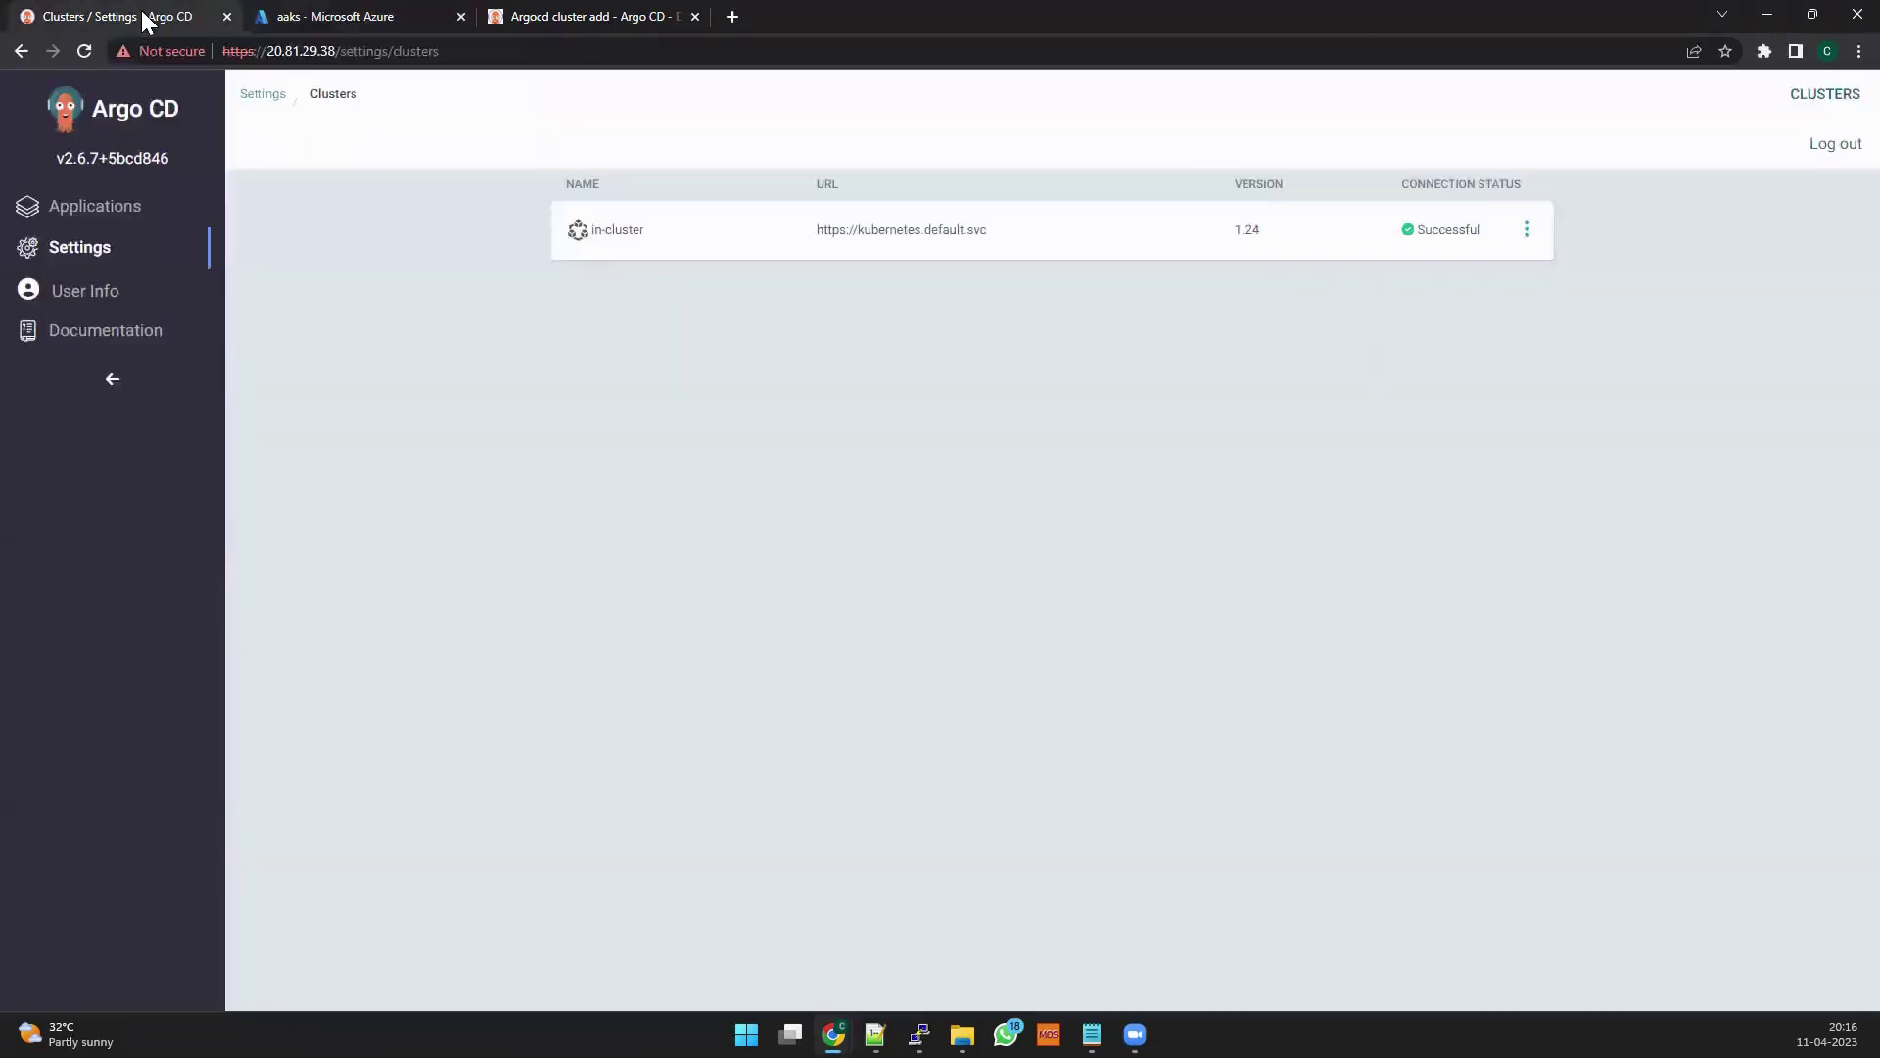
left_click(370, 16)
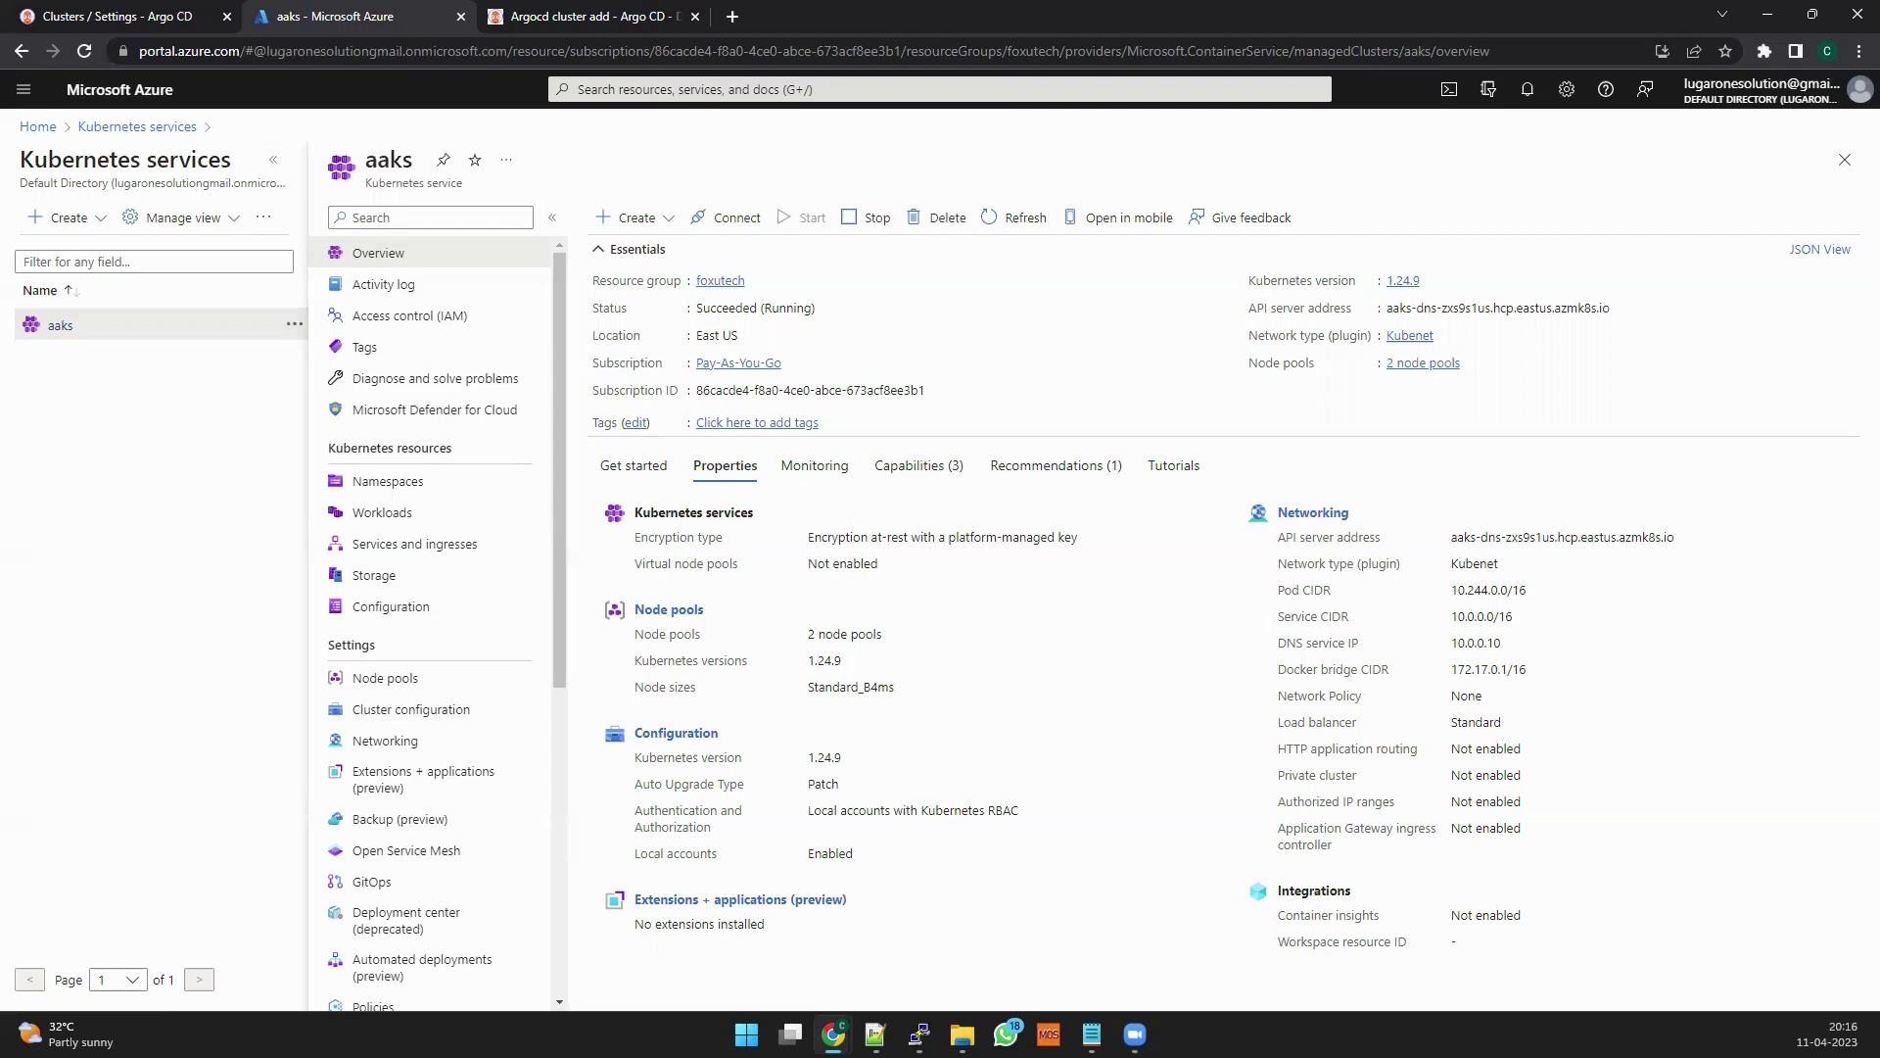
- Switch from the browser to the PuTTY server terminal
key("alt+Tab")
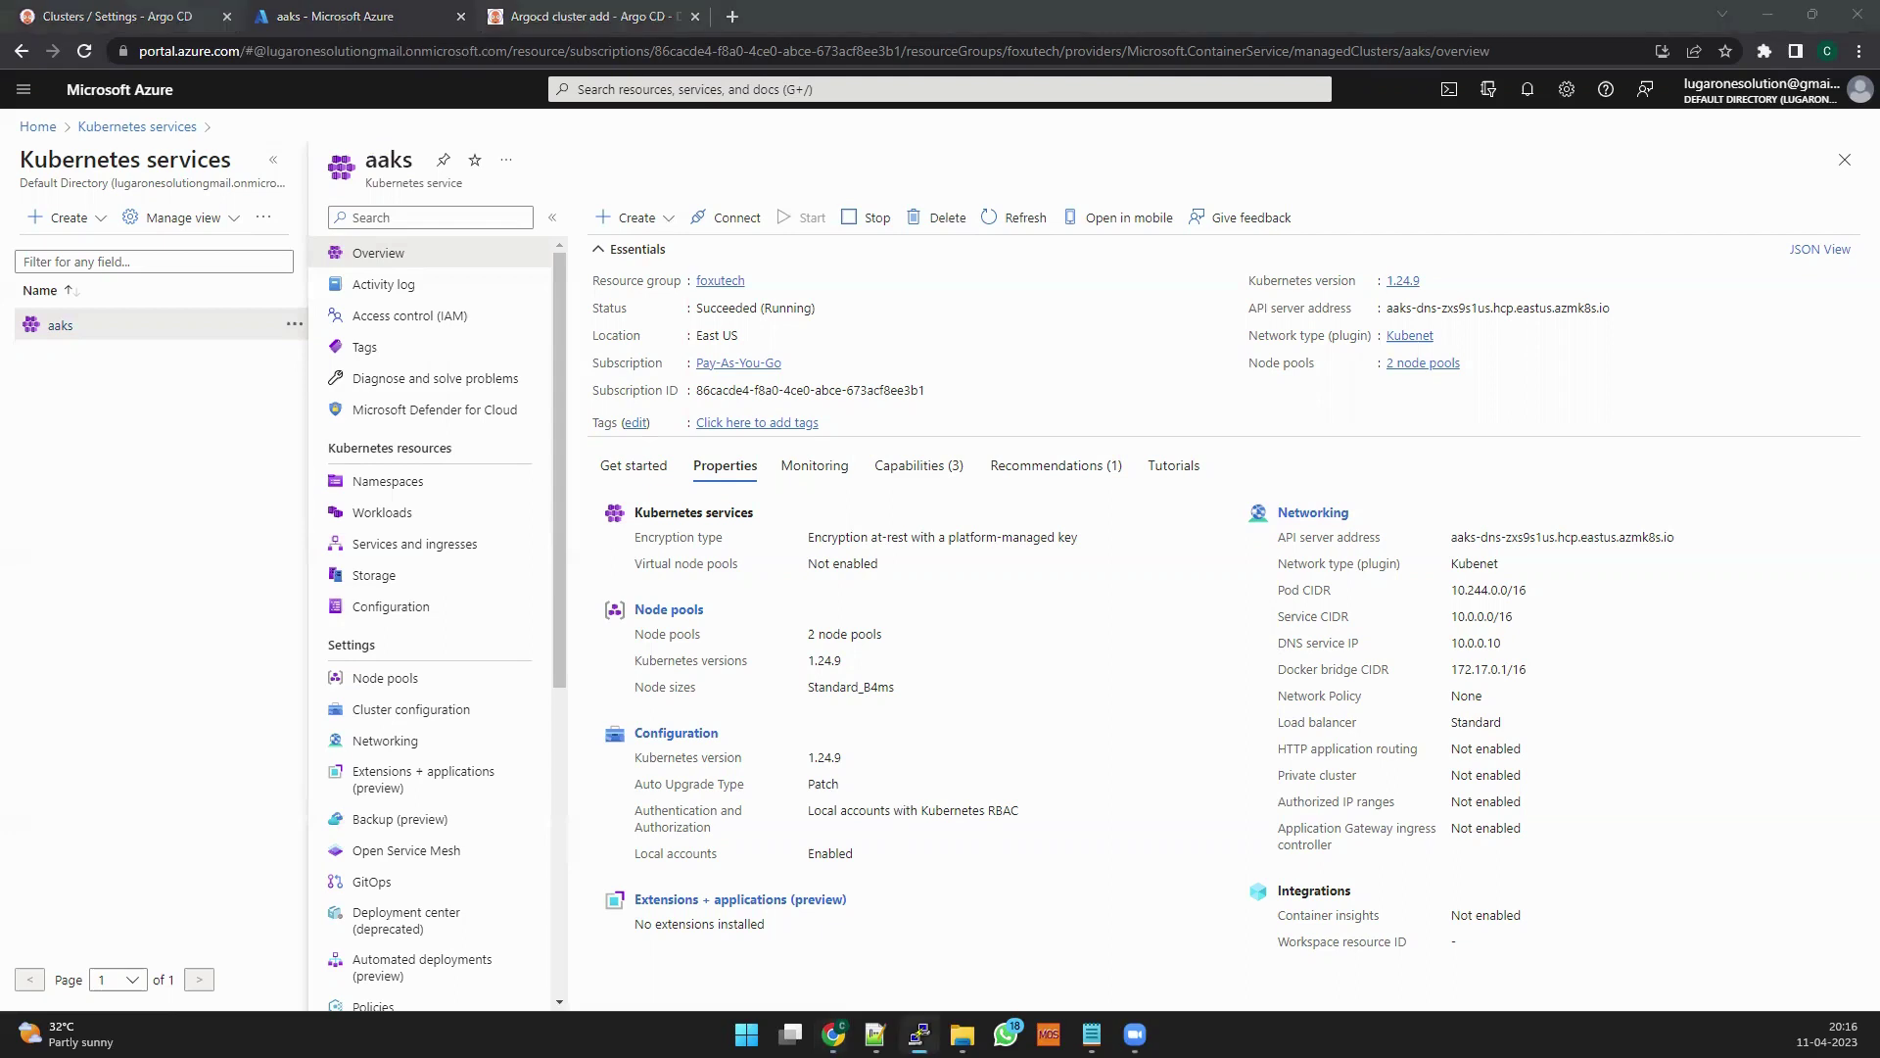
left_click(967, 348)
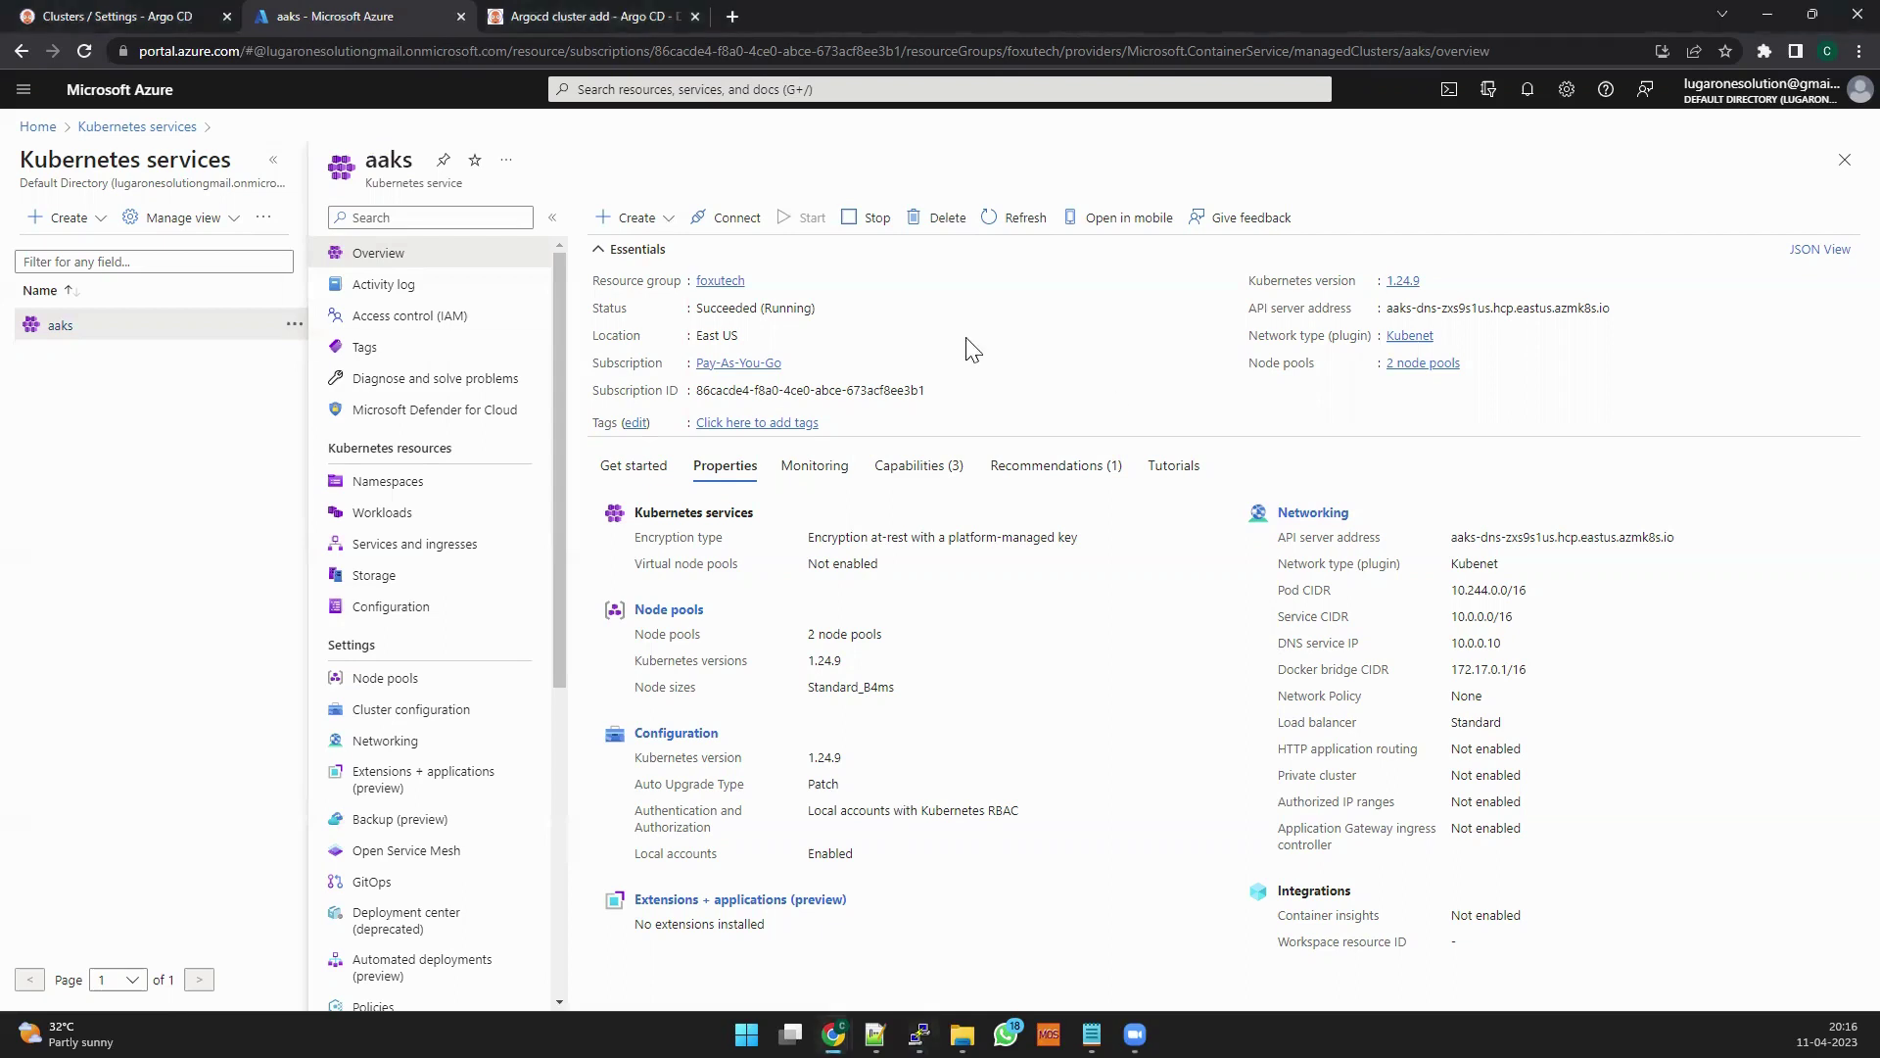
key("alt+Tab")
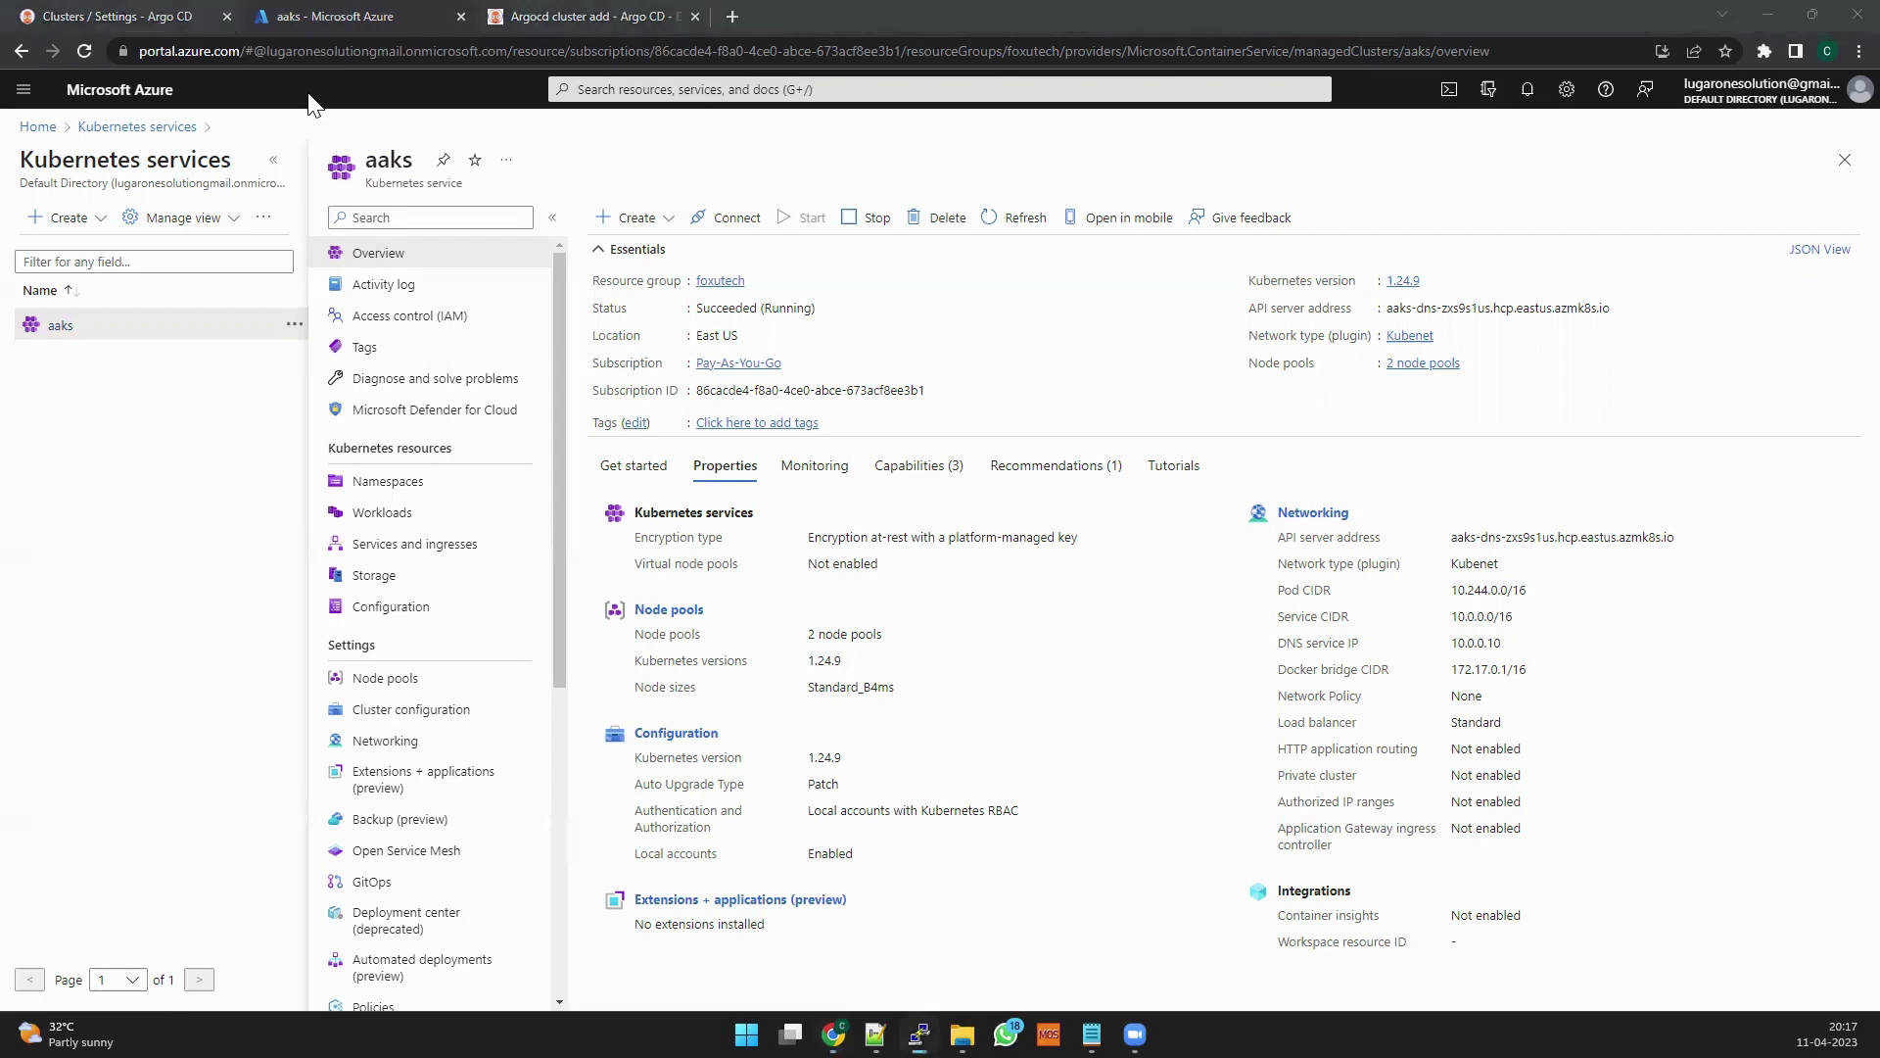
- Maximize the terminal and run 'kubectl config get-contexts', correcting a typo first
left_click(1594, 34)
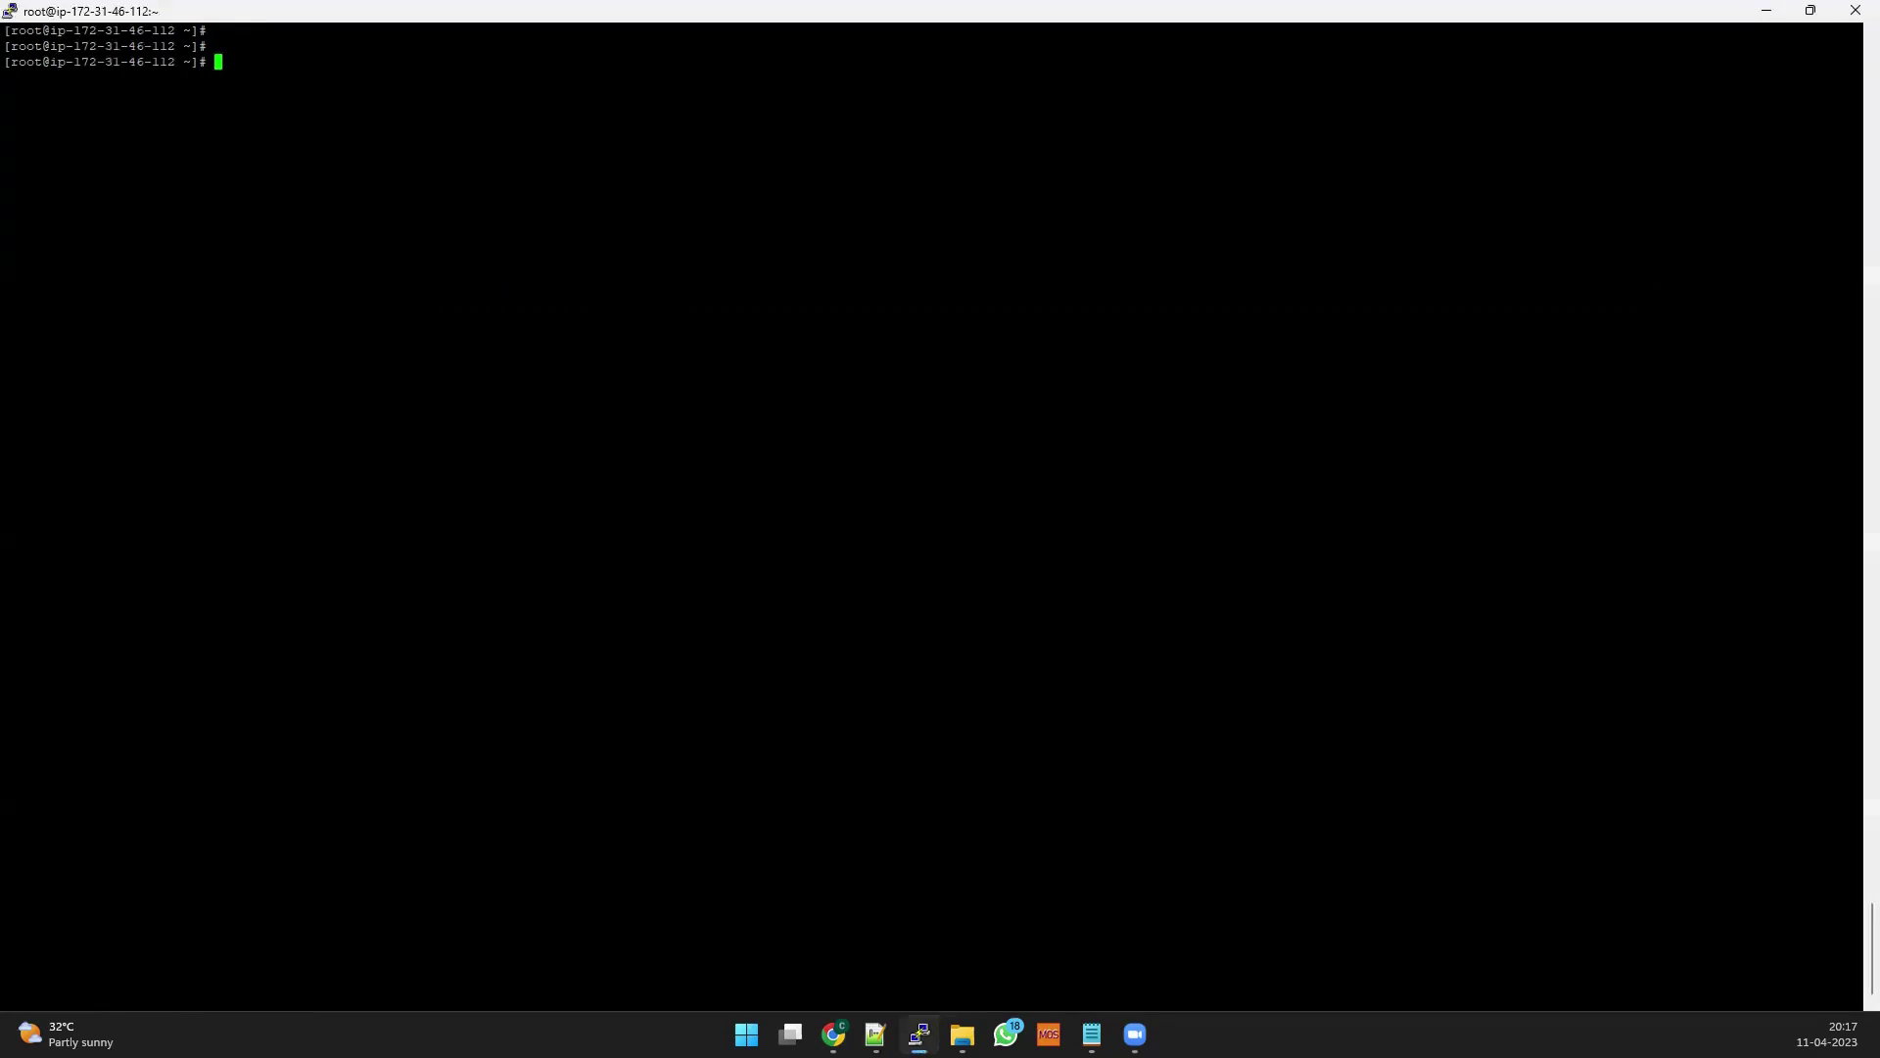
type("kubectl g")
key("BackSpace")
type("config get-")
type("context")
key("Return")
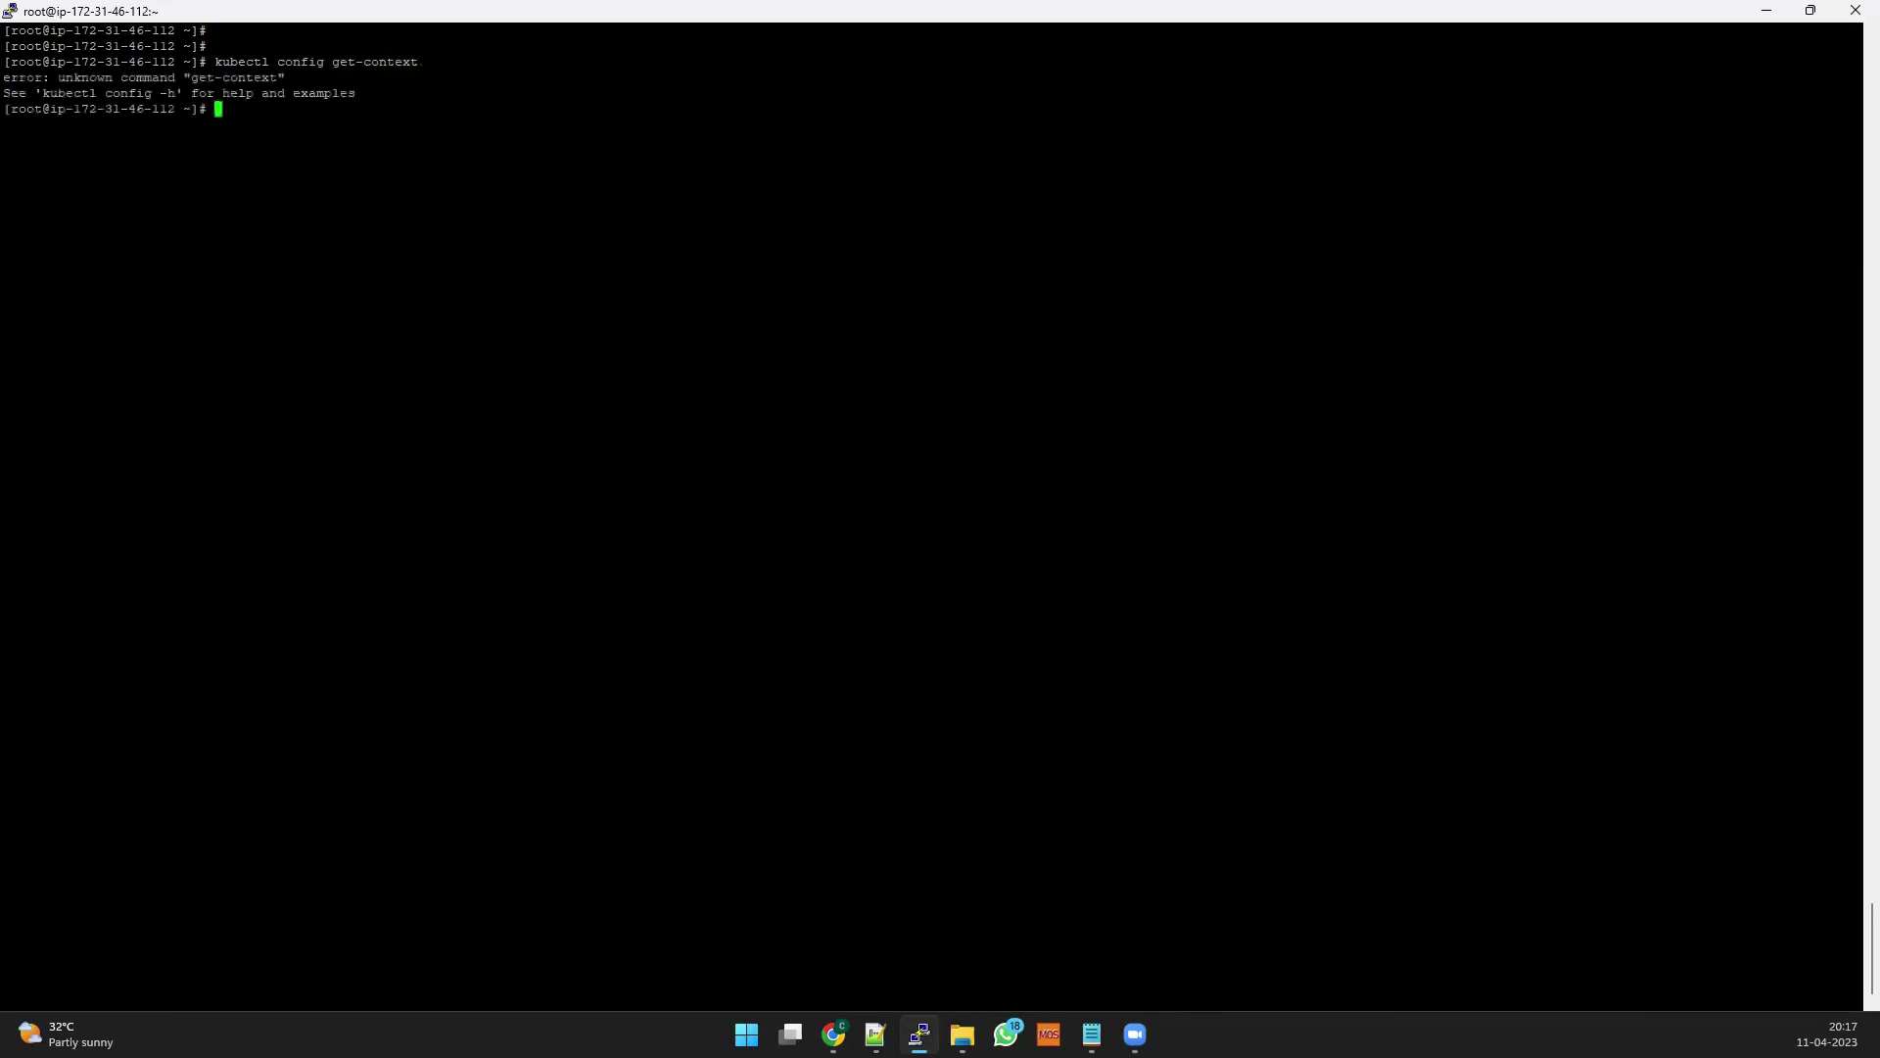
key("Up")
type("s")
key("Return")
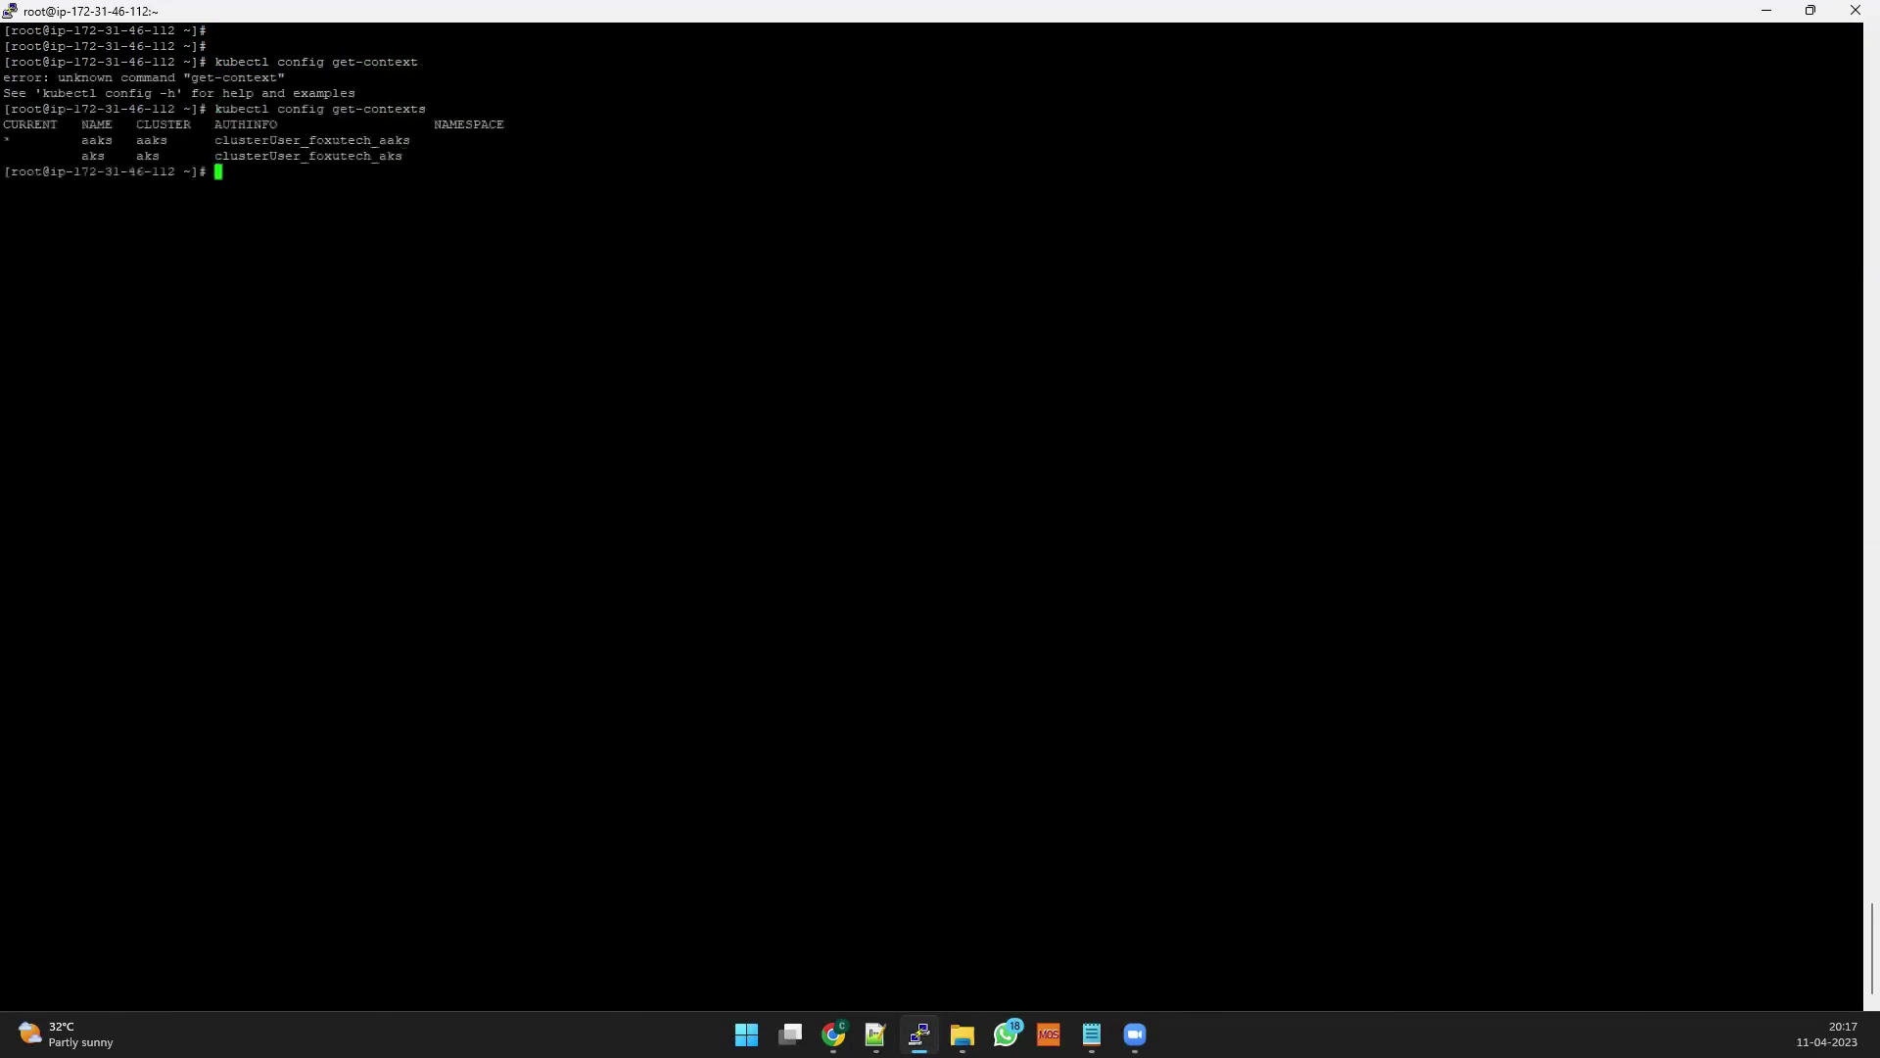
- Highlight the aaks and aks context names and the current-context row
double_click(97, 140)
double_click(92, 157)
double_click(98, 140)
left_click_drag(5, 139, 479, 142)
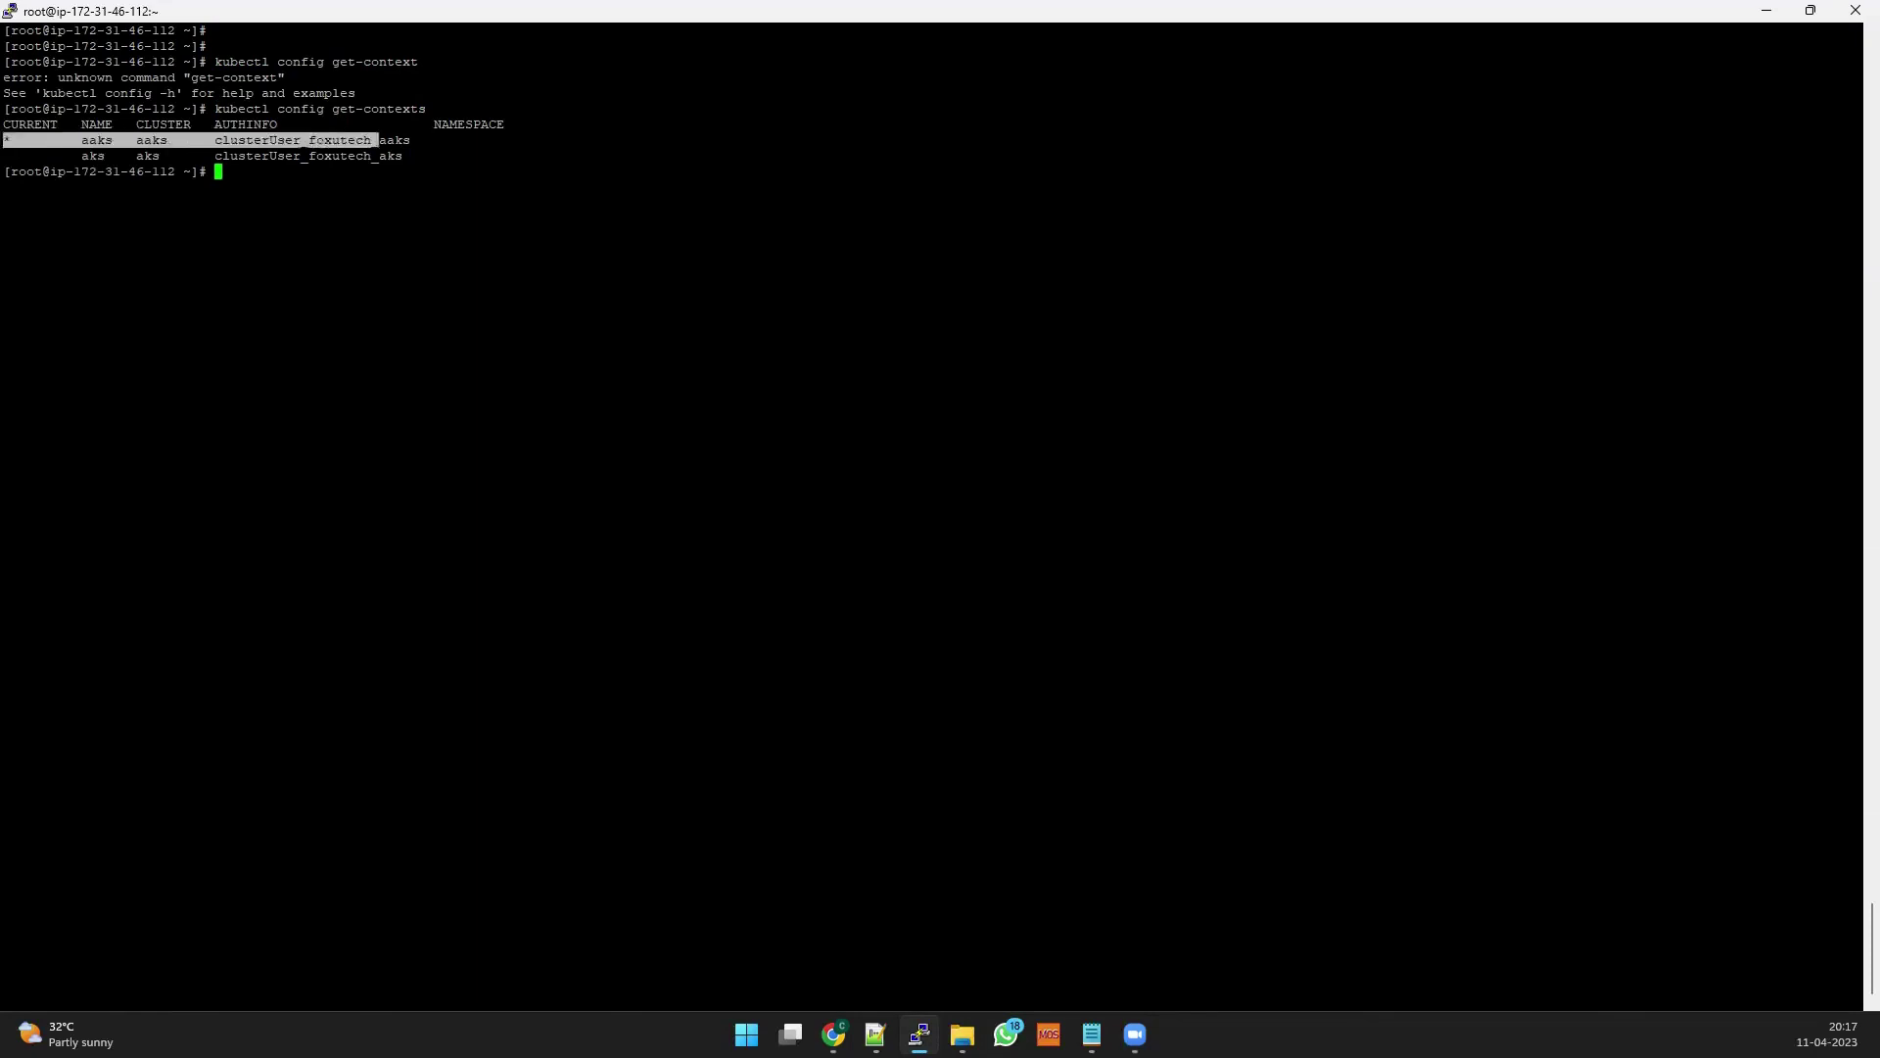
left_click(478, 143)
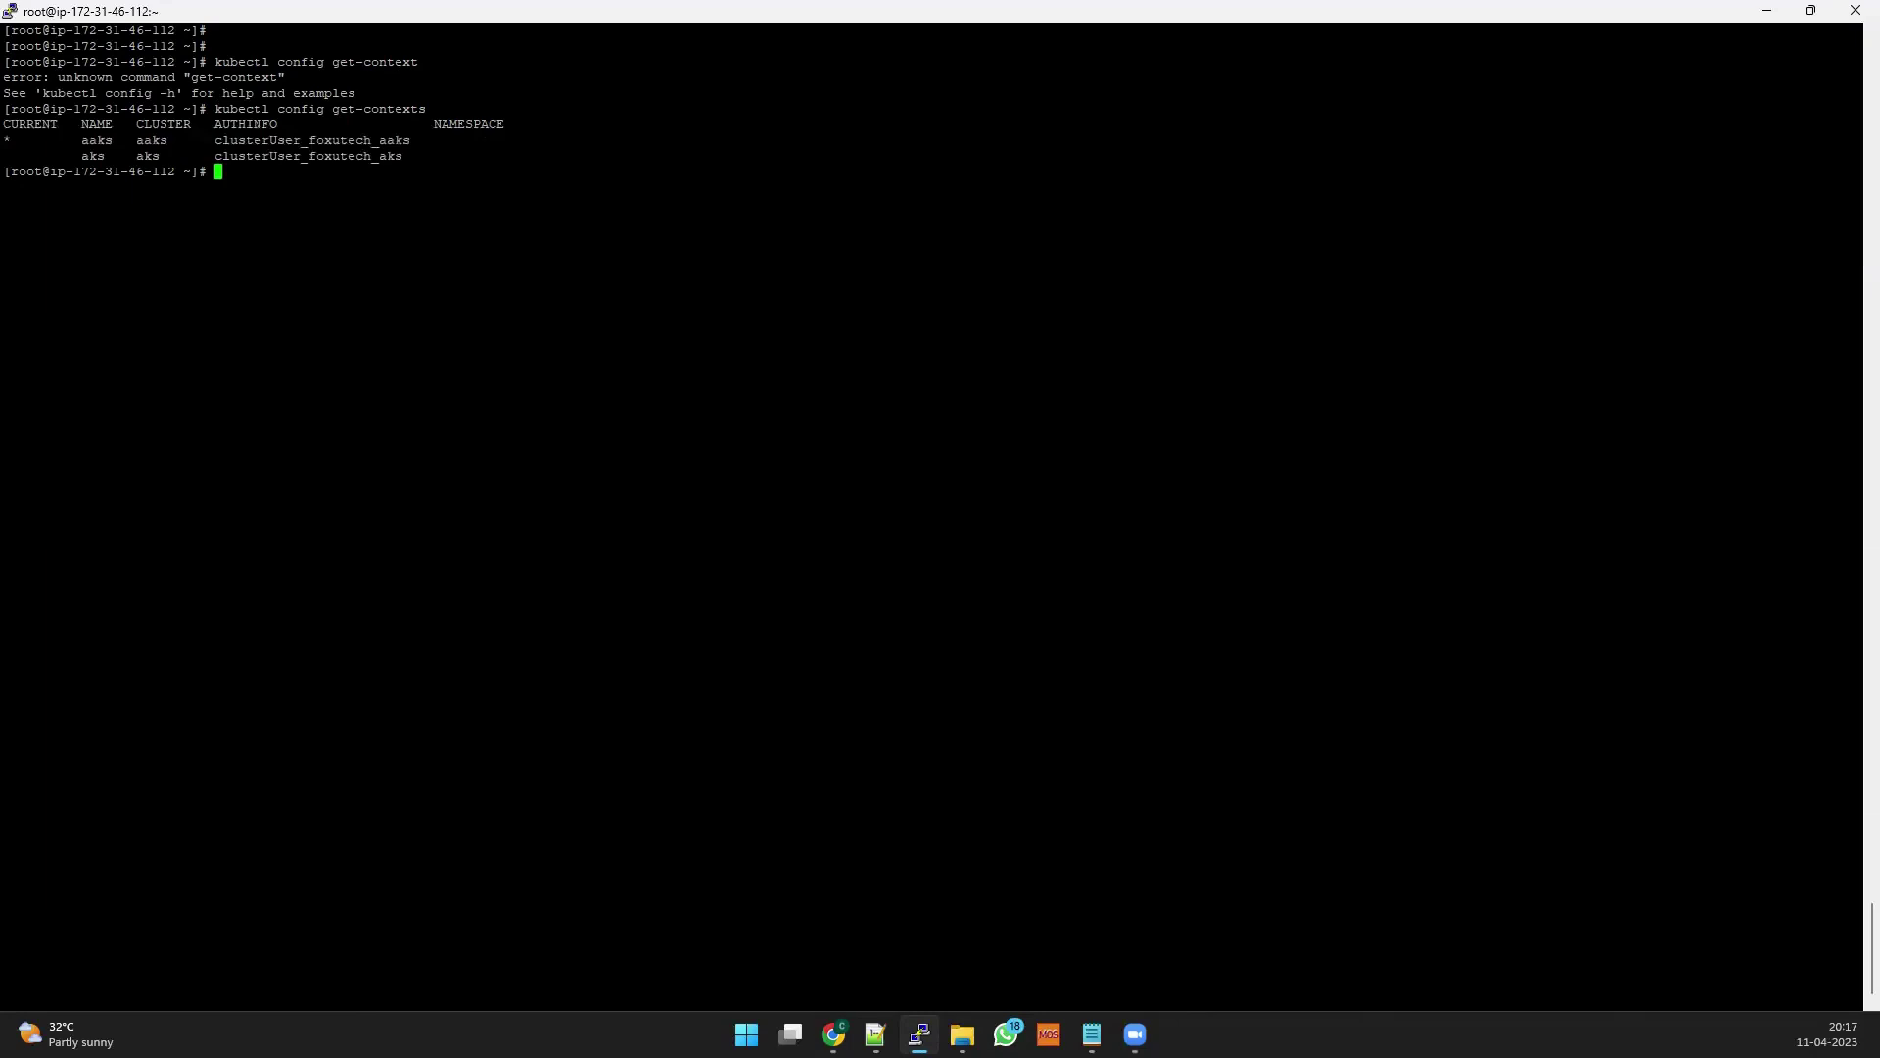
left_click_drag(5, 140, 401, 142)
left_click(401, 142)
- Copy the Argo CD server IP from the clusters page address bar
left_click(832, 1033)
left_click(118, 15)
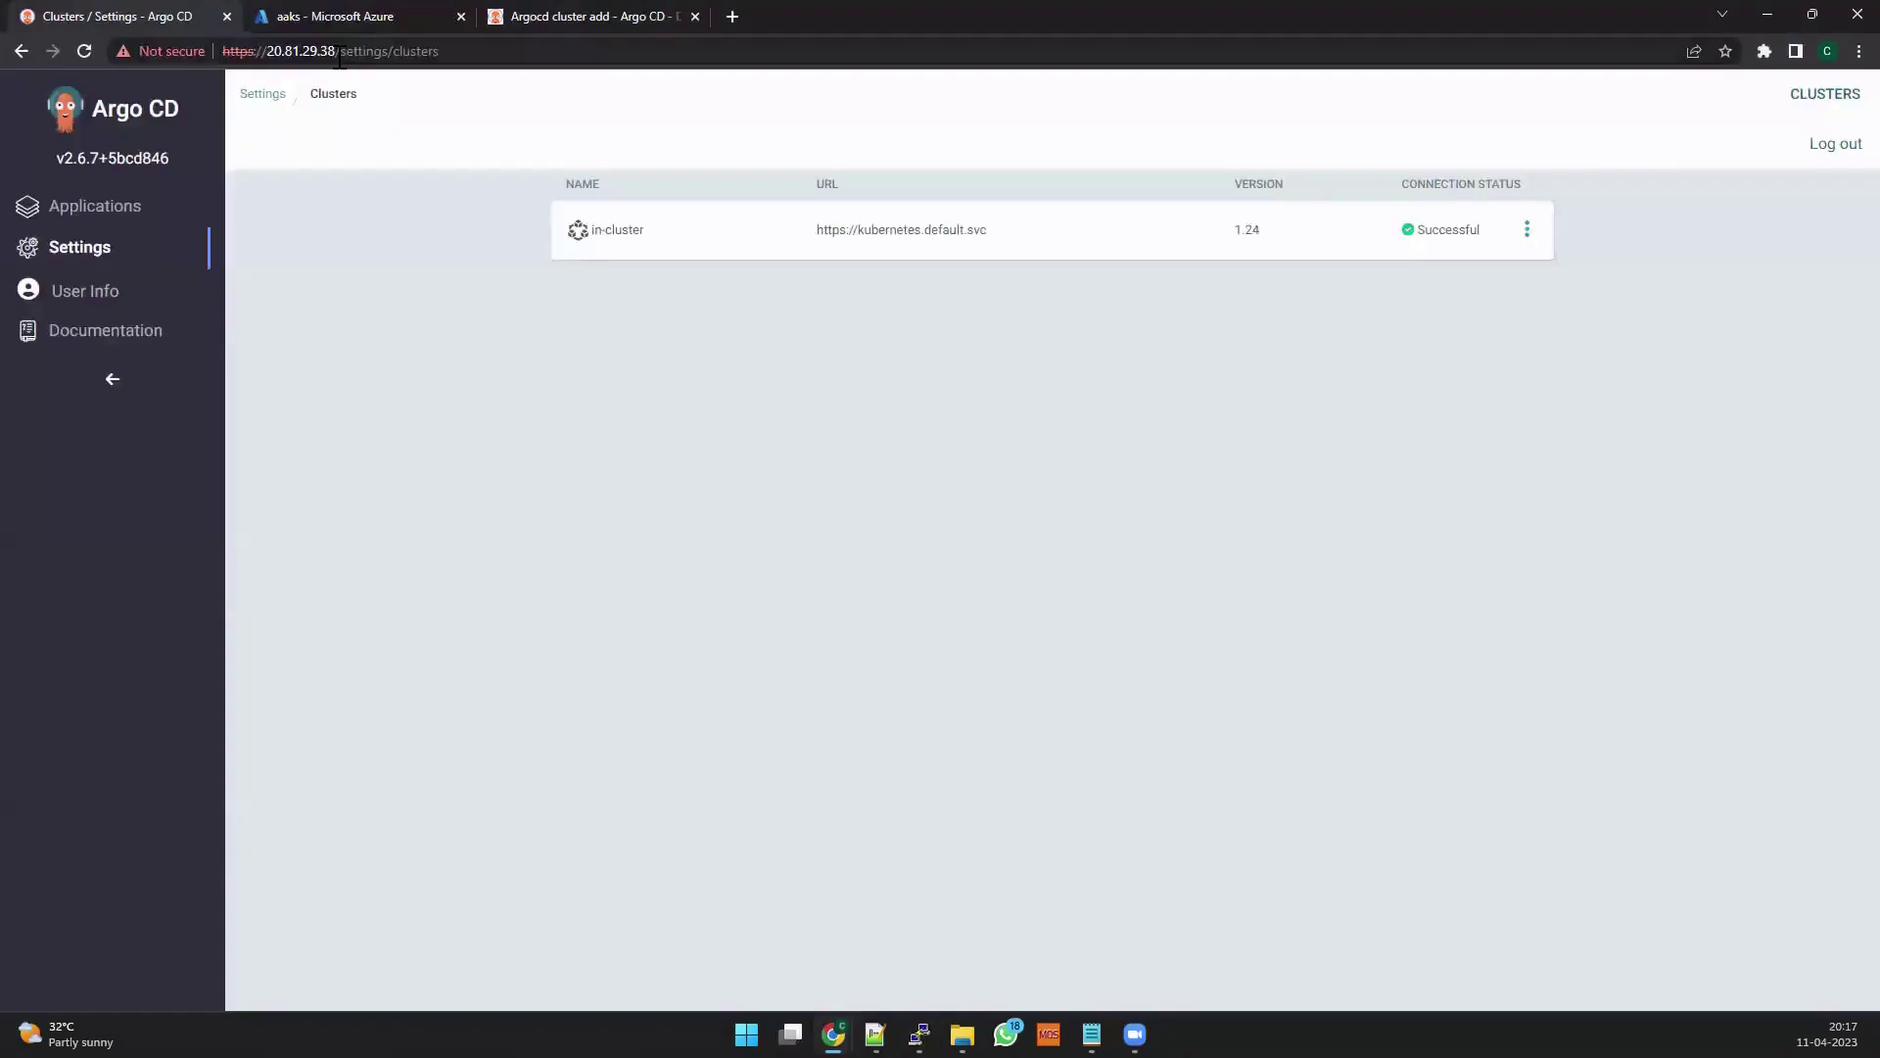
left_click_drag(336, 50, 230, 49)
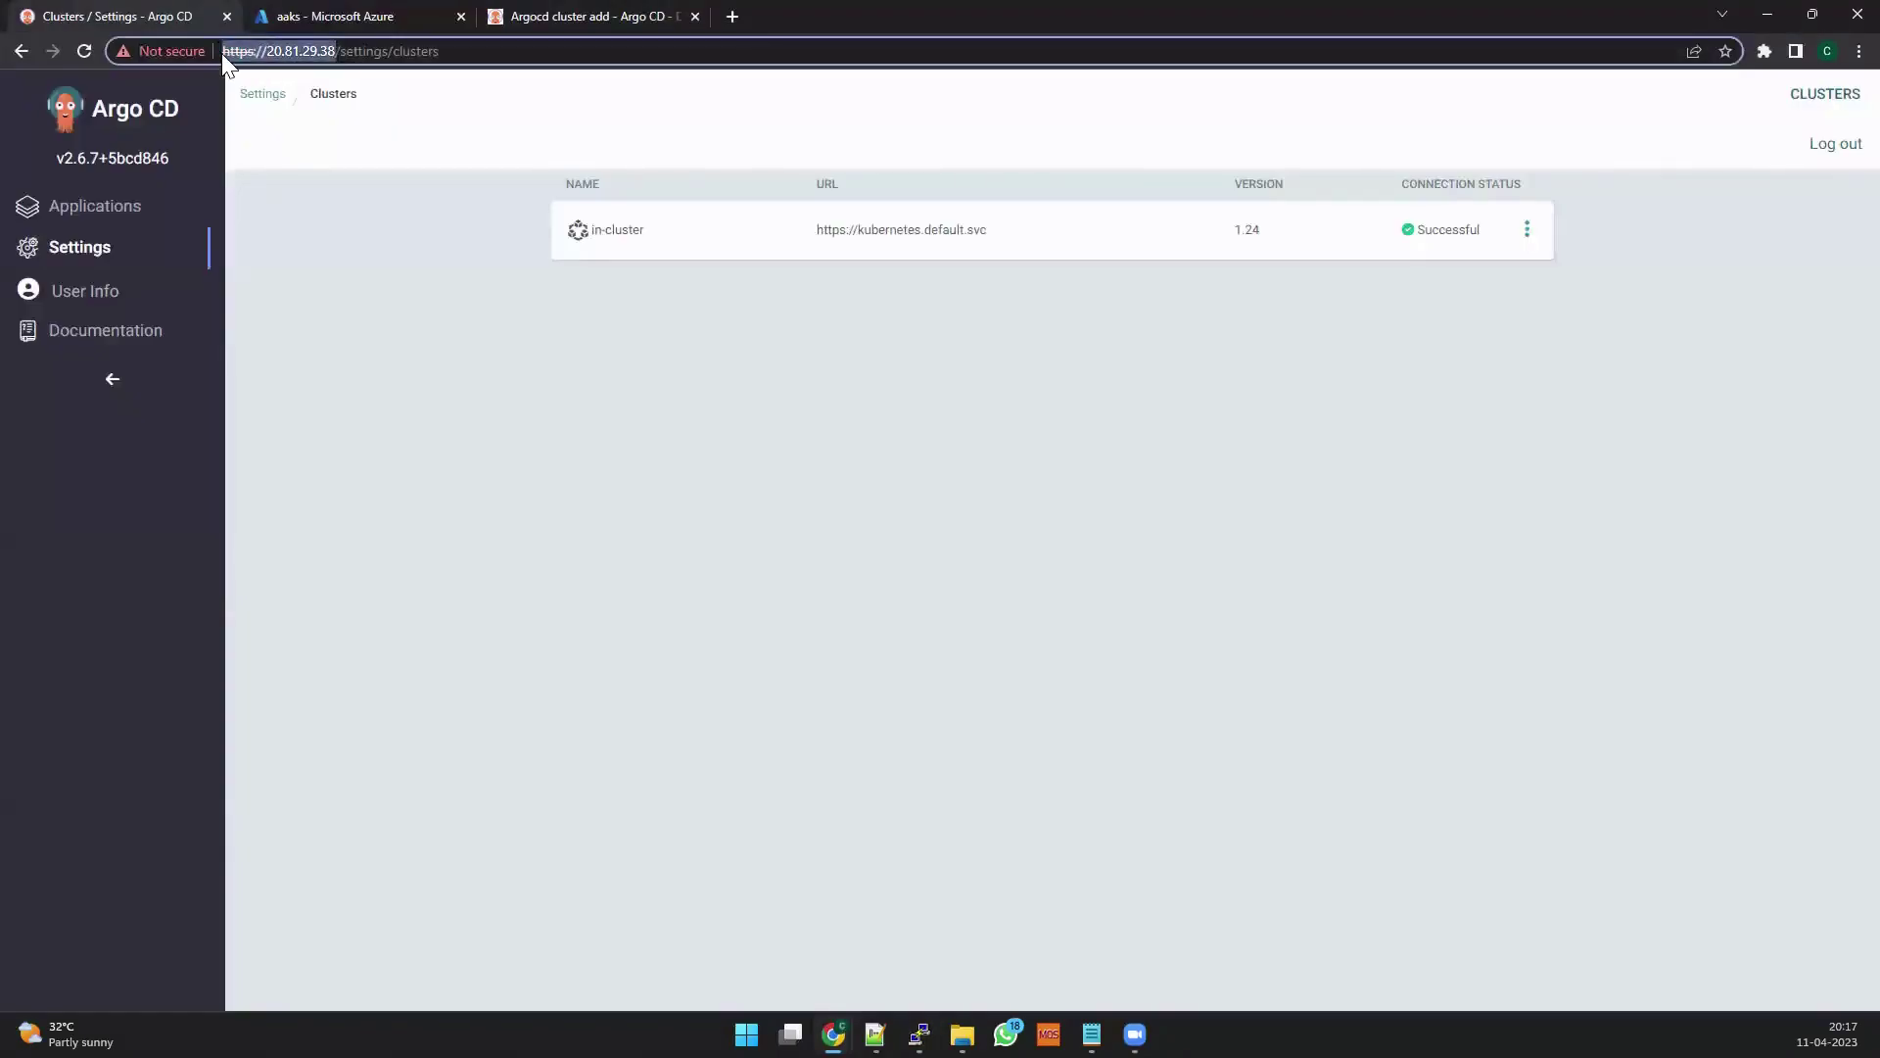
left_click(283, 50)
left_click_drag(266, 50, 335, 50)
key("ctrl+c")
- Log in with 'argocd login 20.81.29.38:443 --username admin', accepting the insecure certificate
key("alt+Tab")
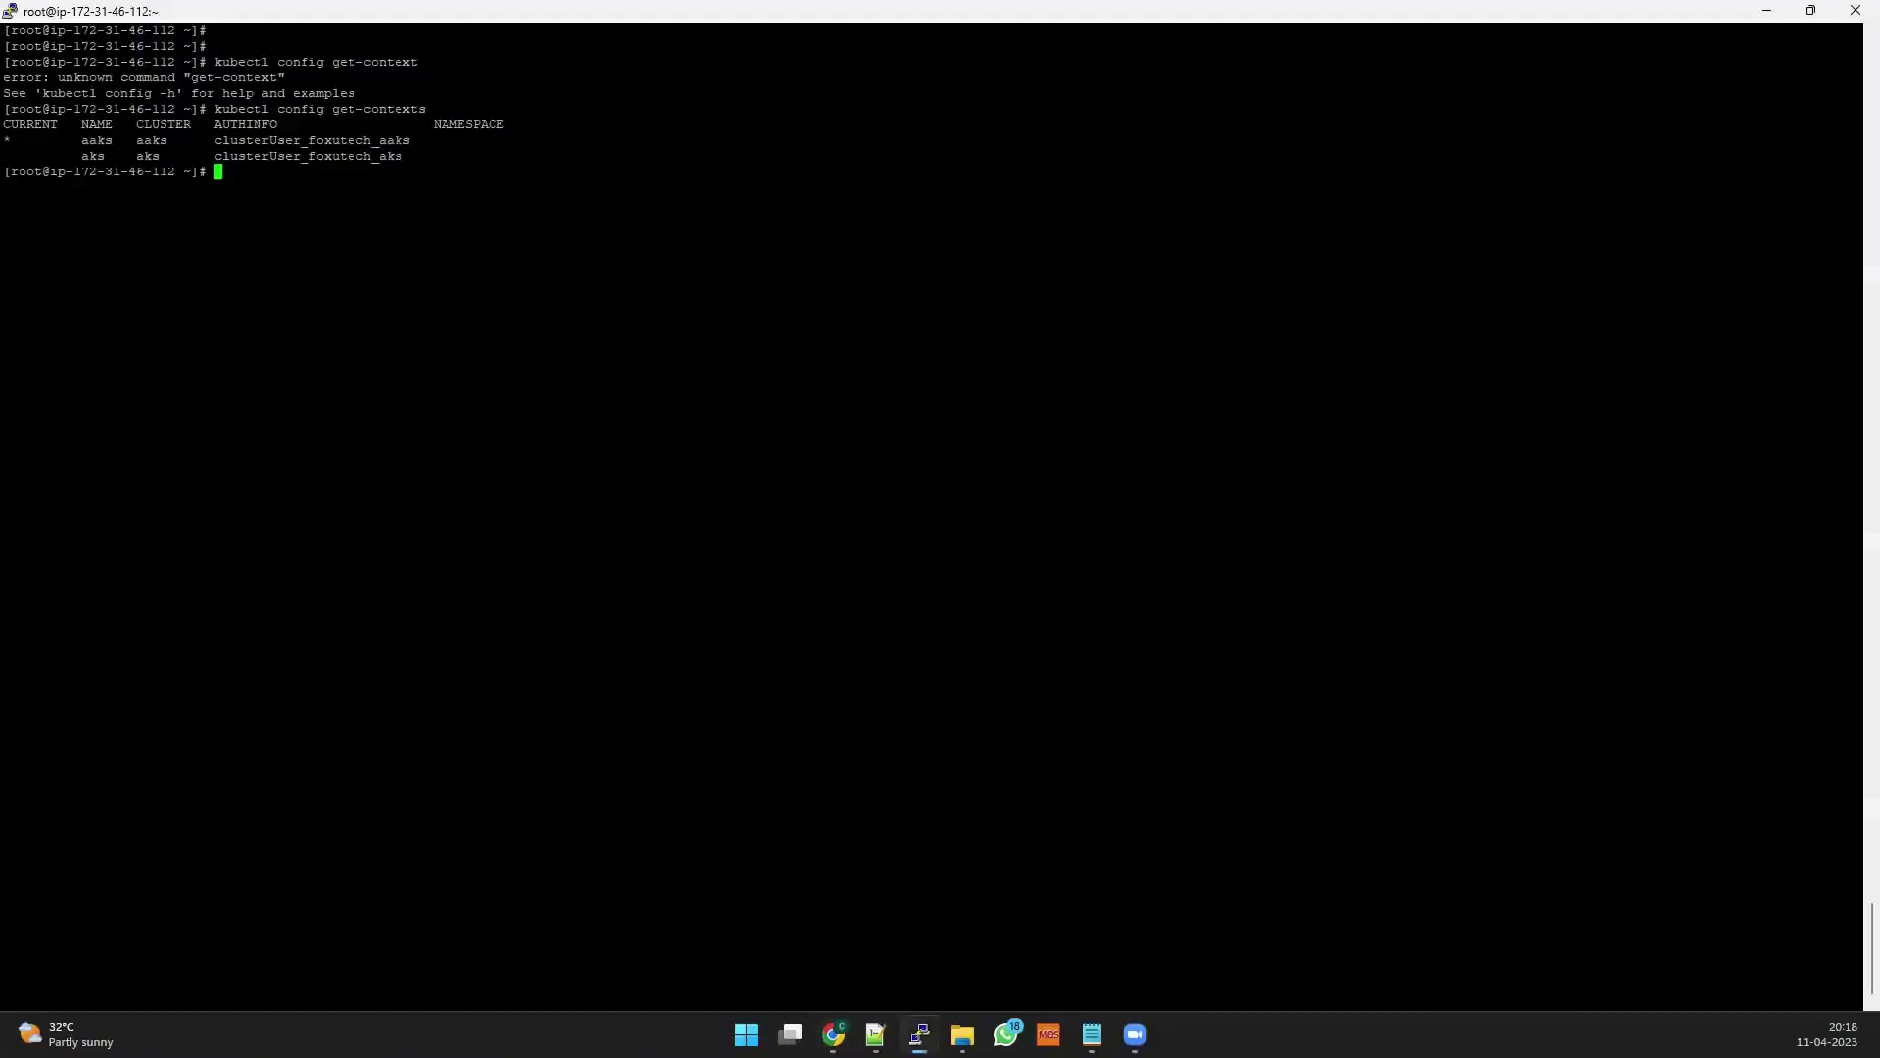
type("argocd login")
key("shift+Insert")
type(":443 ")
type("--username adm")
type("in")
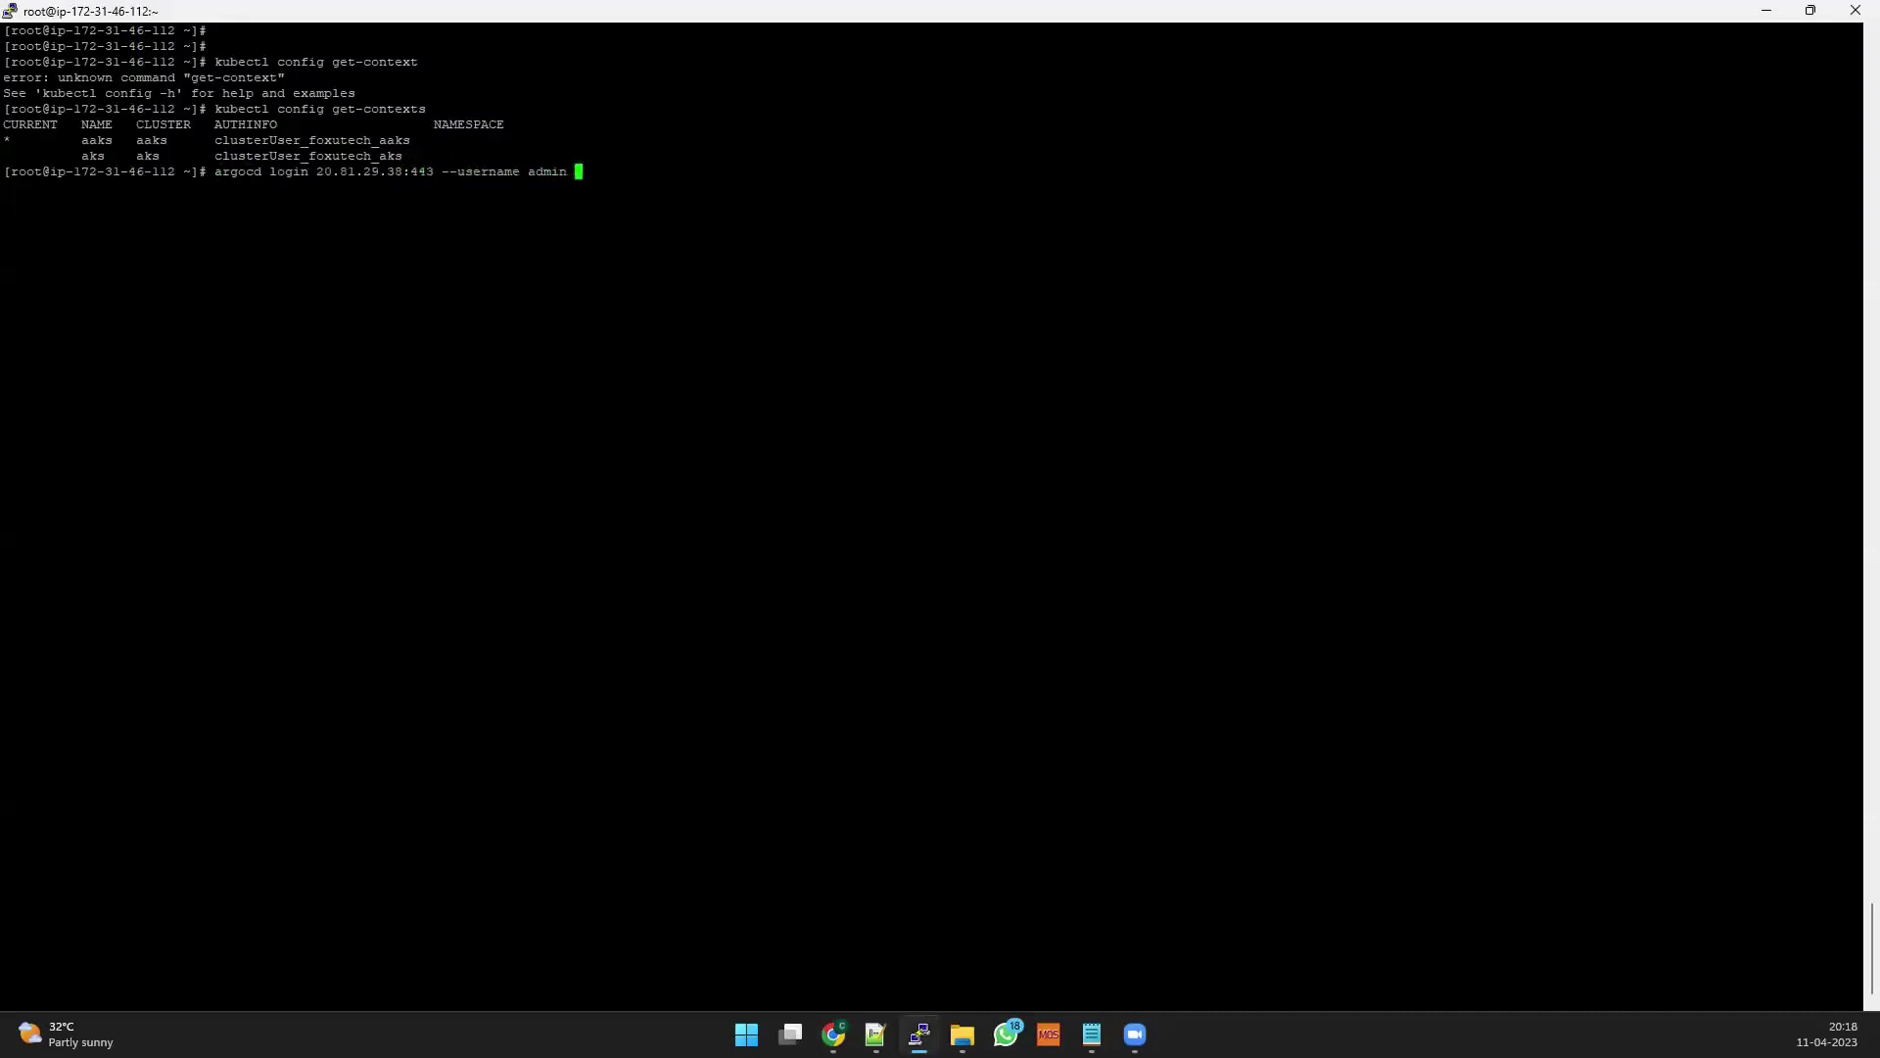
key("Return")
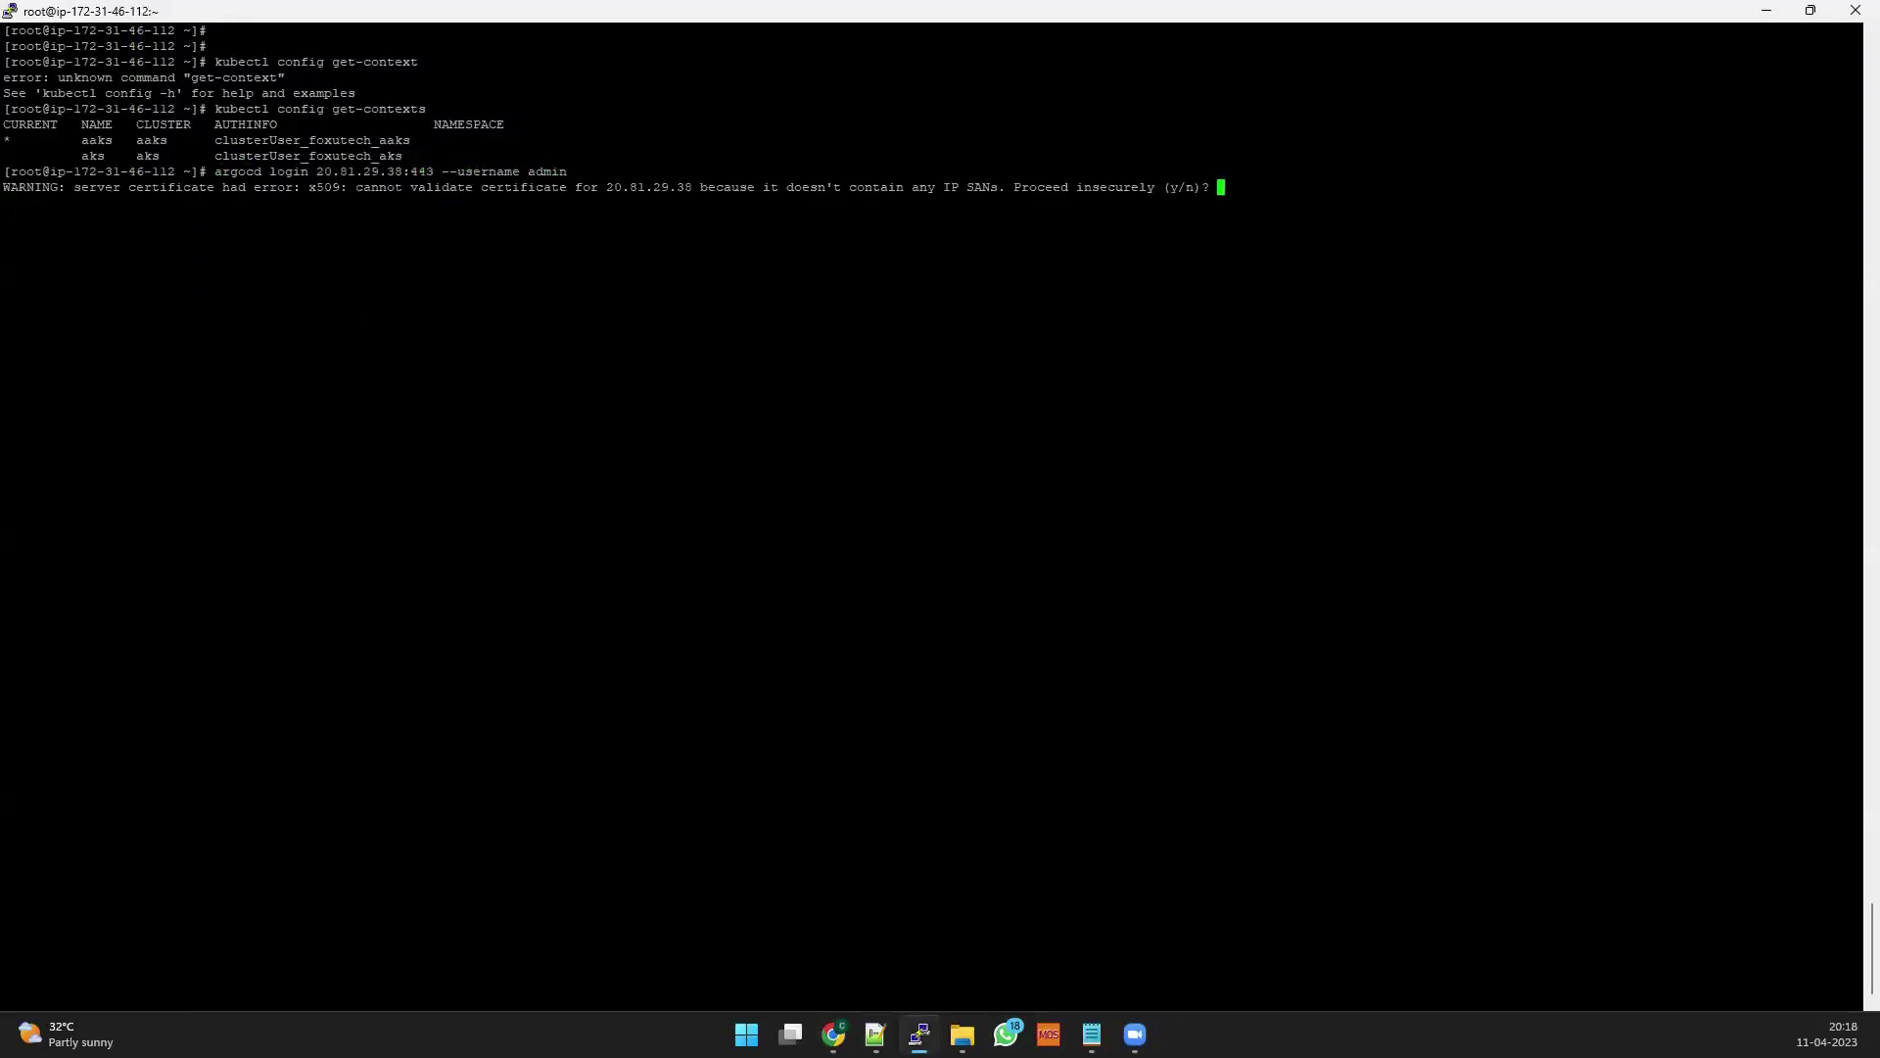
type("y")
key("Return")
key("Return")
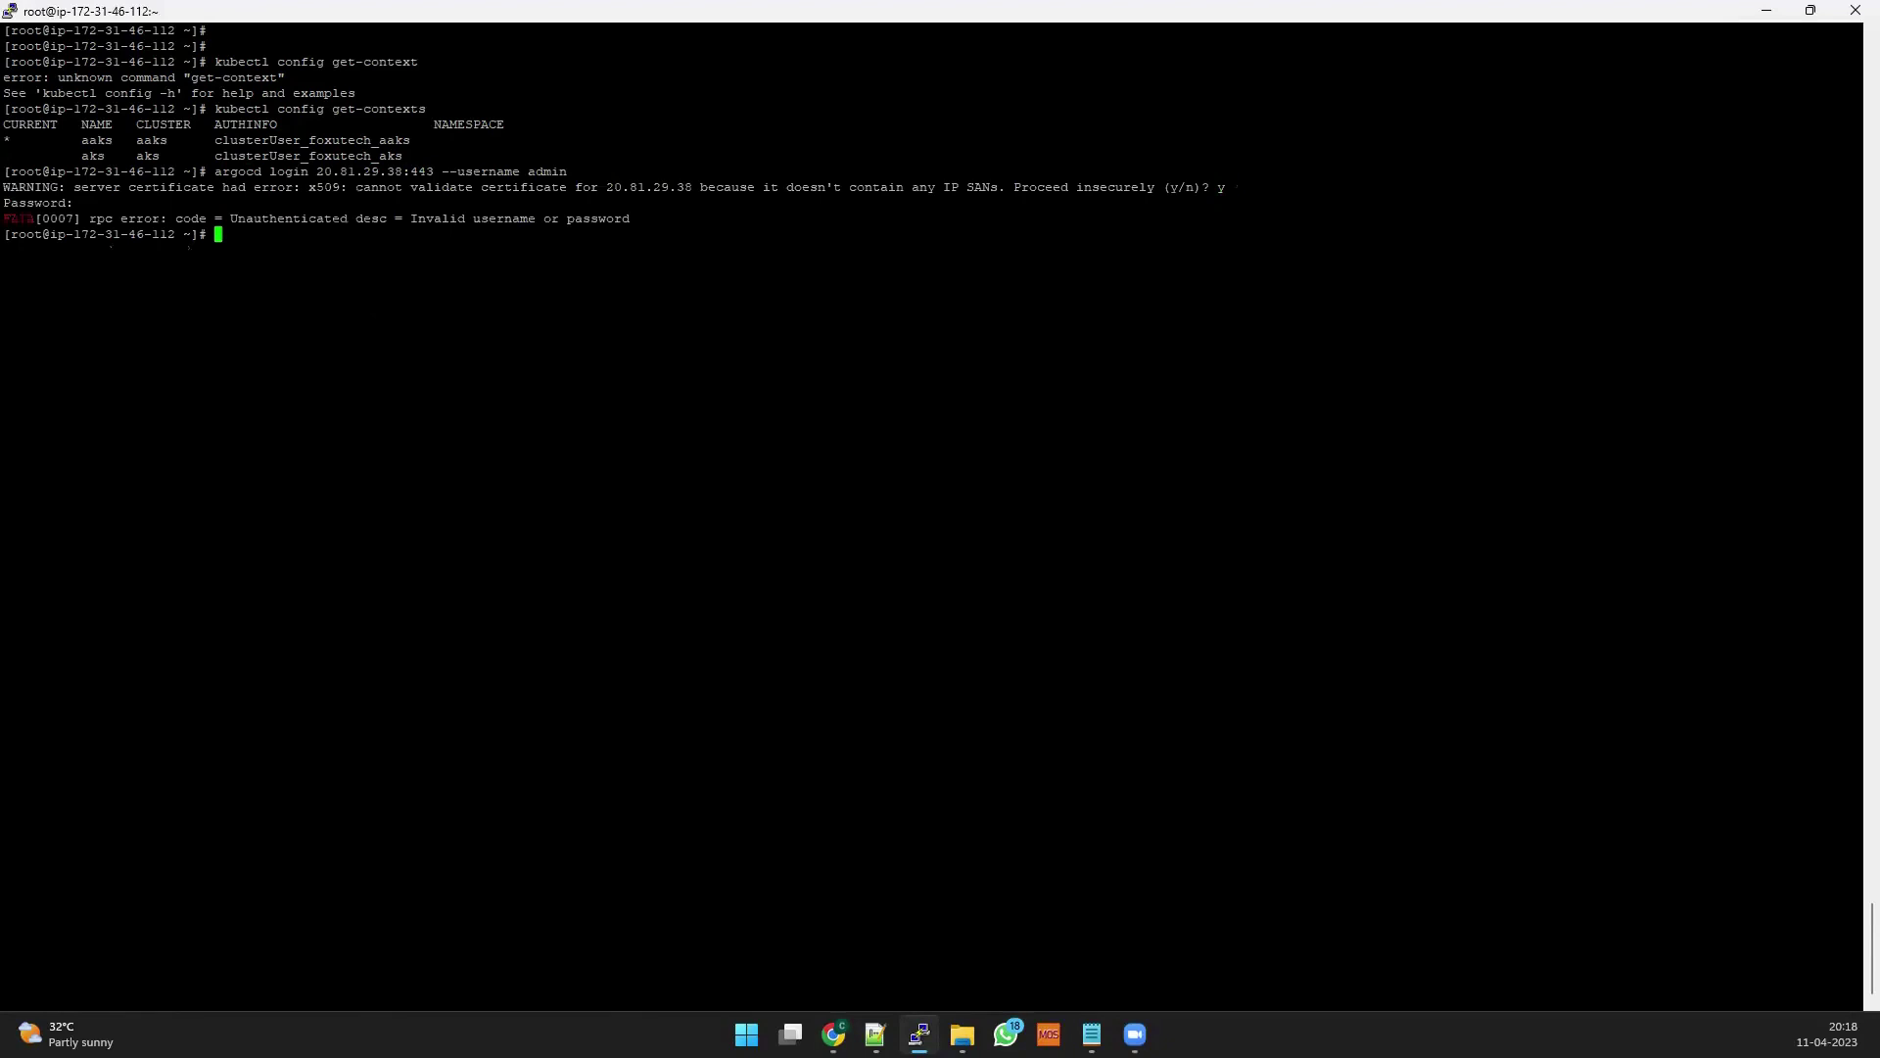
- Retry the rejected login command and accept the certificate warning again
key("Up")
key("Return")
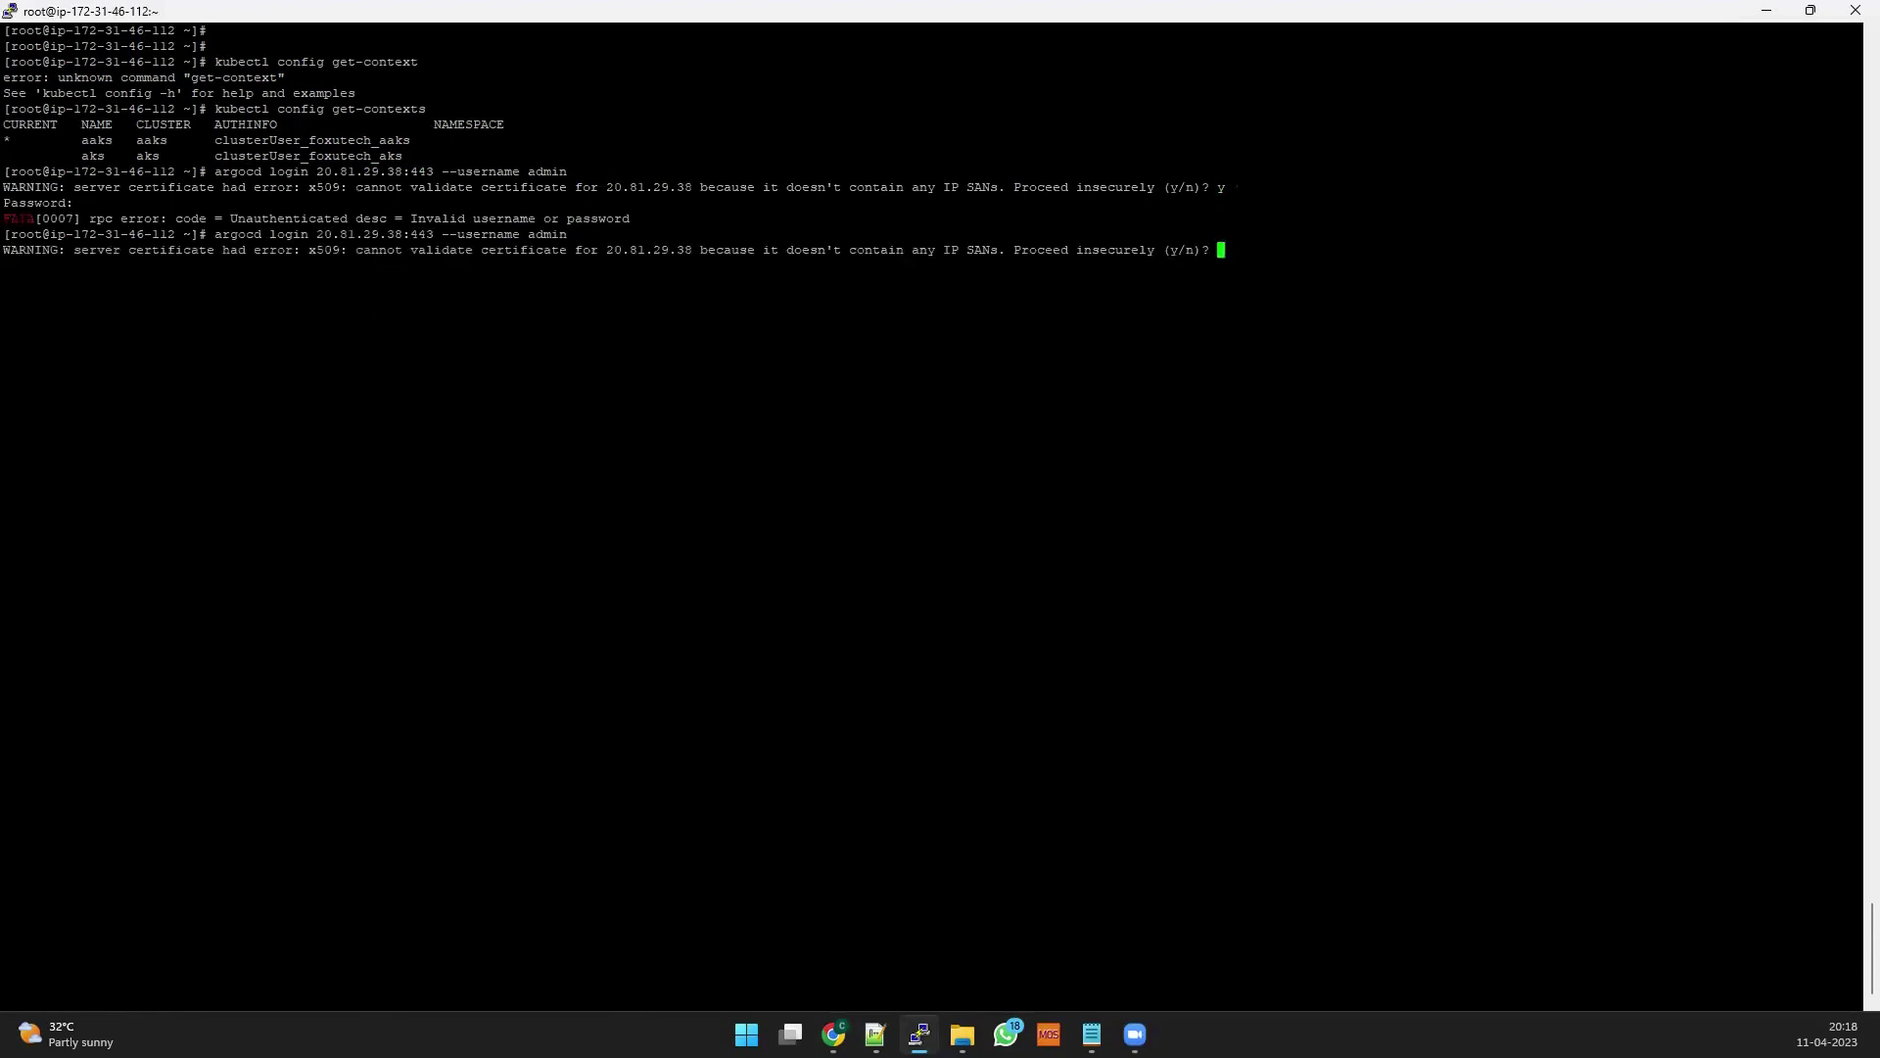
type("y")
key("Return")
- Enter the admin password, clear the screen, and run 'argocd app list'
key("Return")
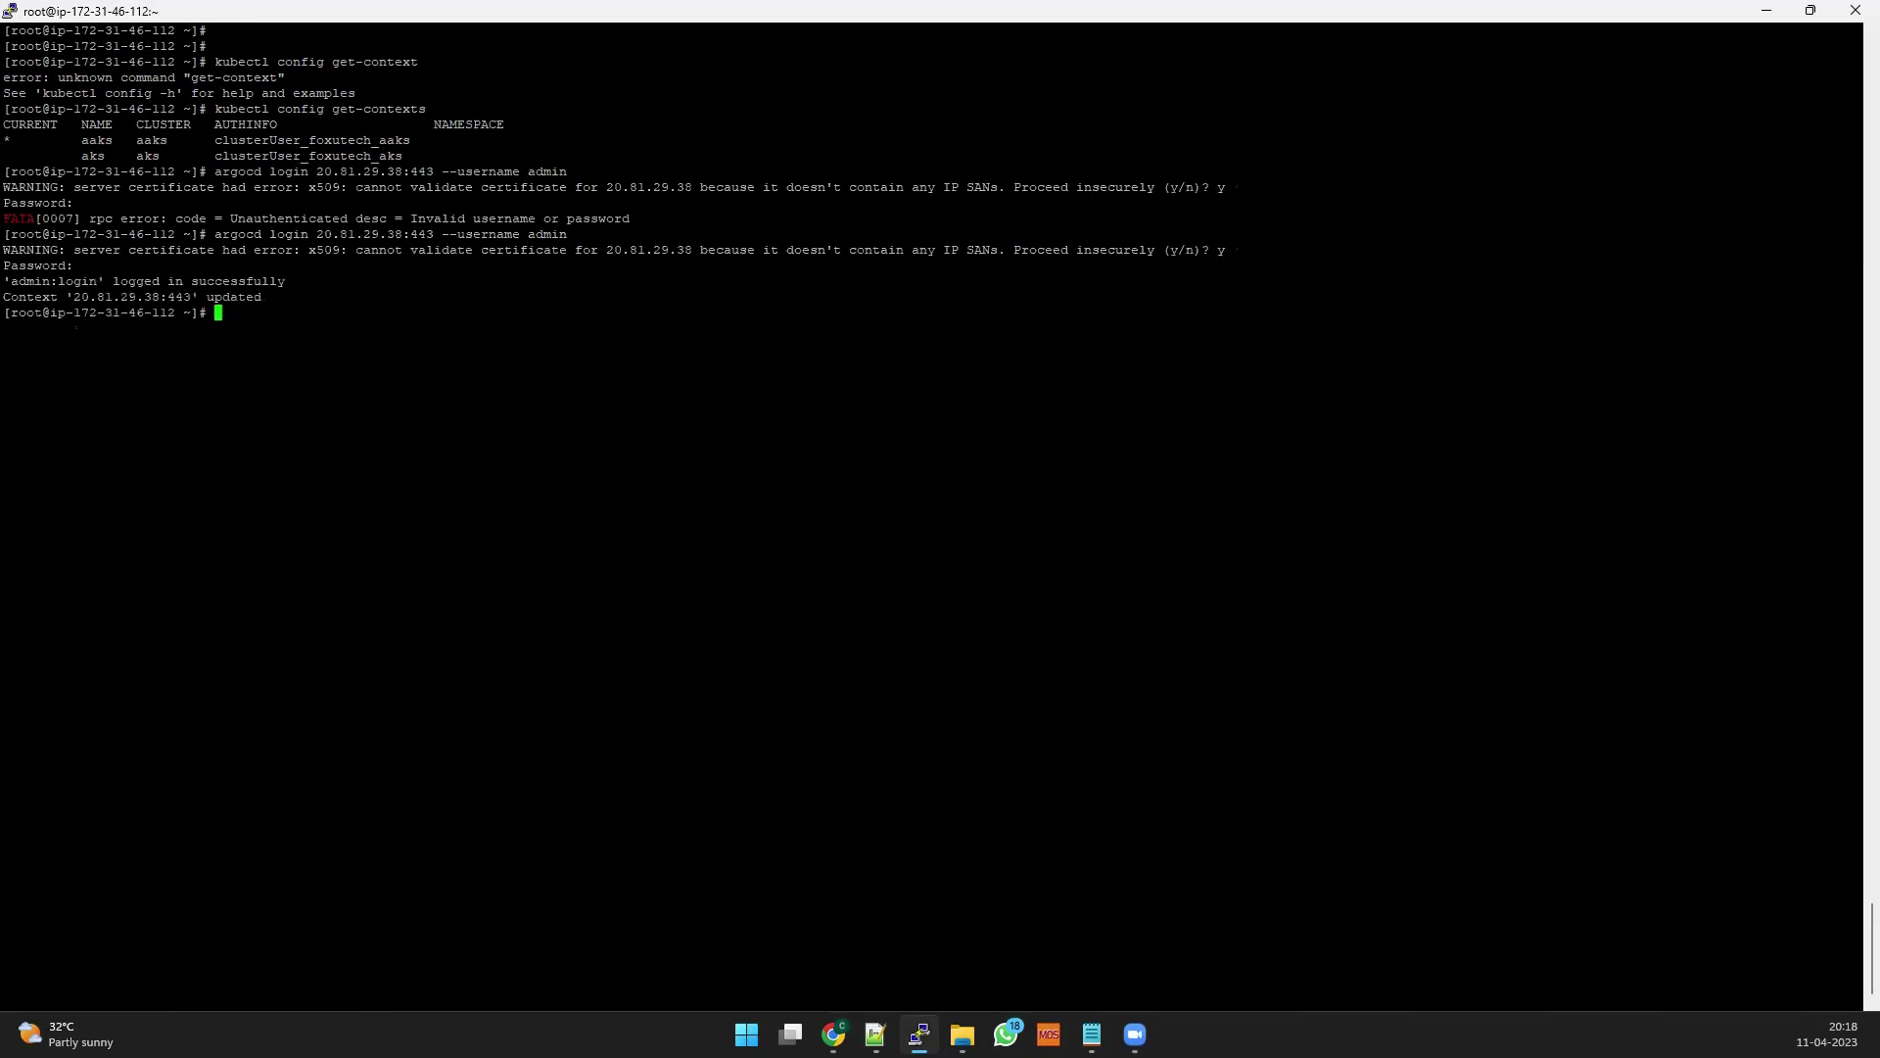
key("ctrl+l")
key("Return")
key("Return")
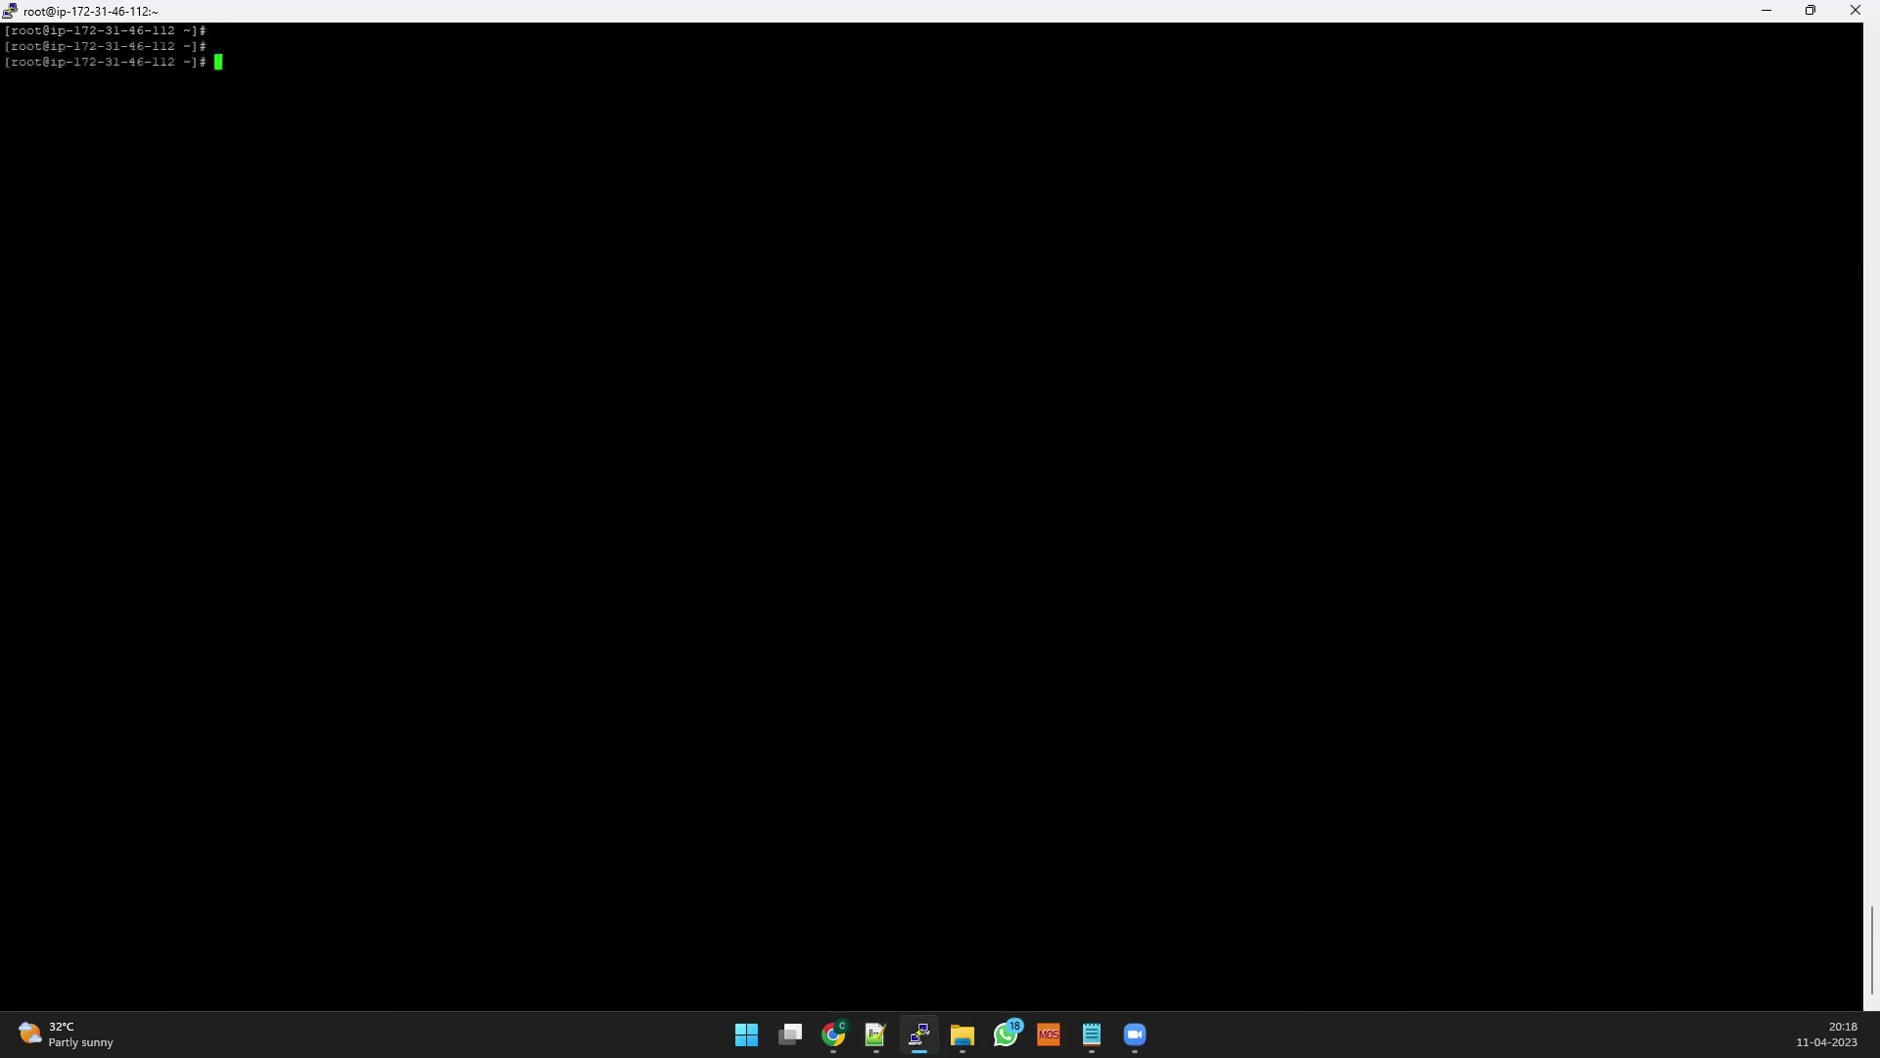
type("argocd ap")
type("p list")
key("Return")
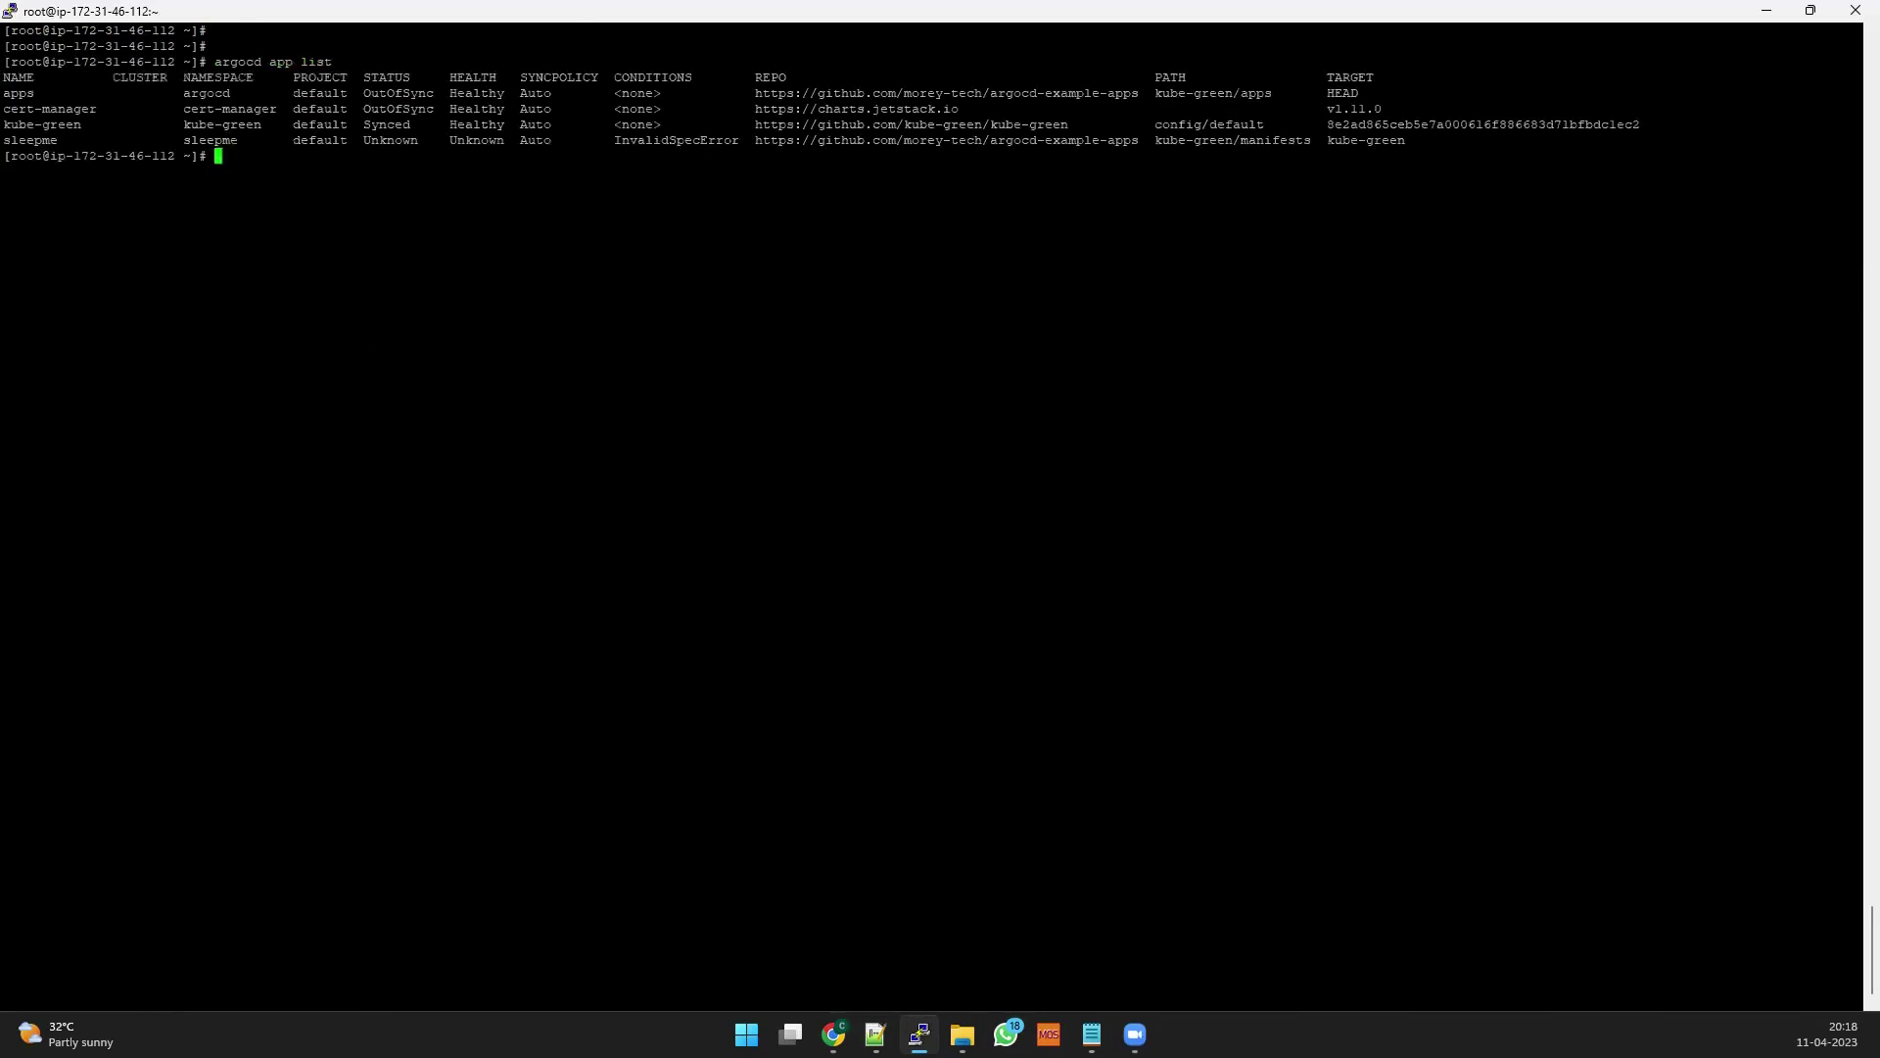
- Compare the CLI app list with Argo CD's Applications tiles, then go to Settings
left_click(835, 1034)
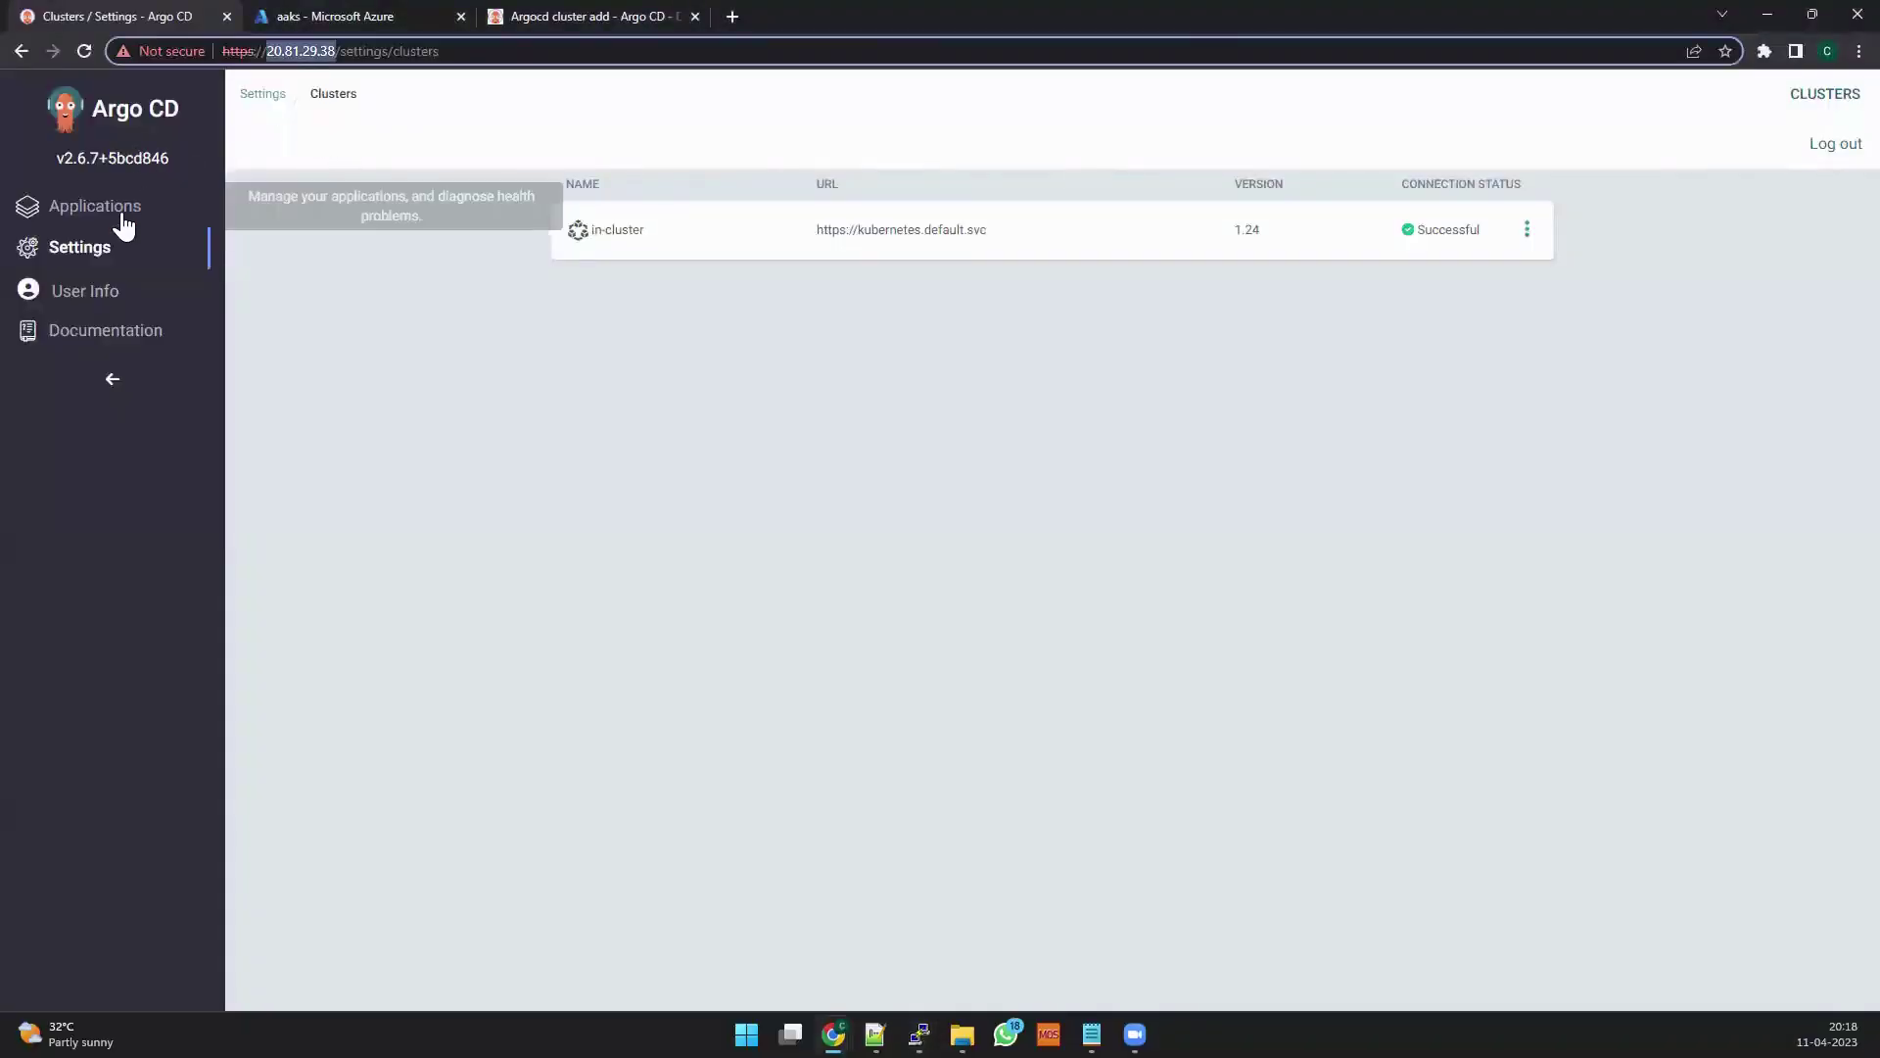
left_click(96, 205)
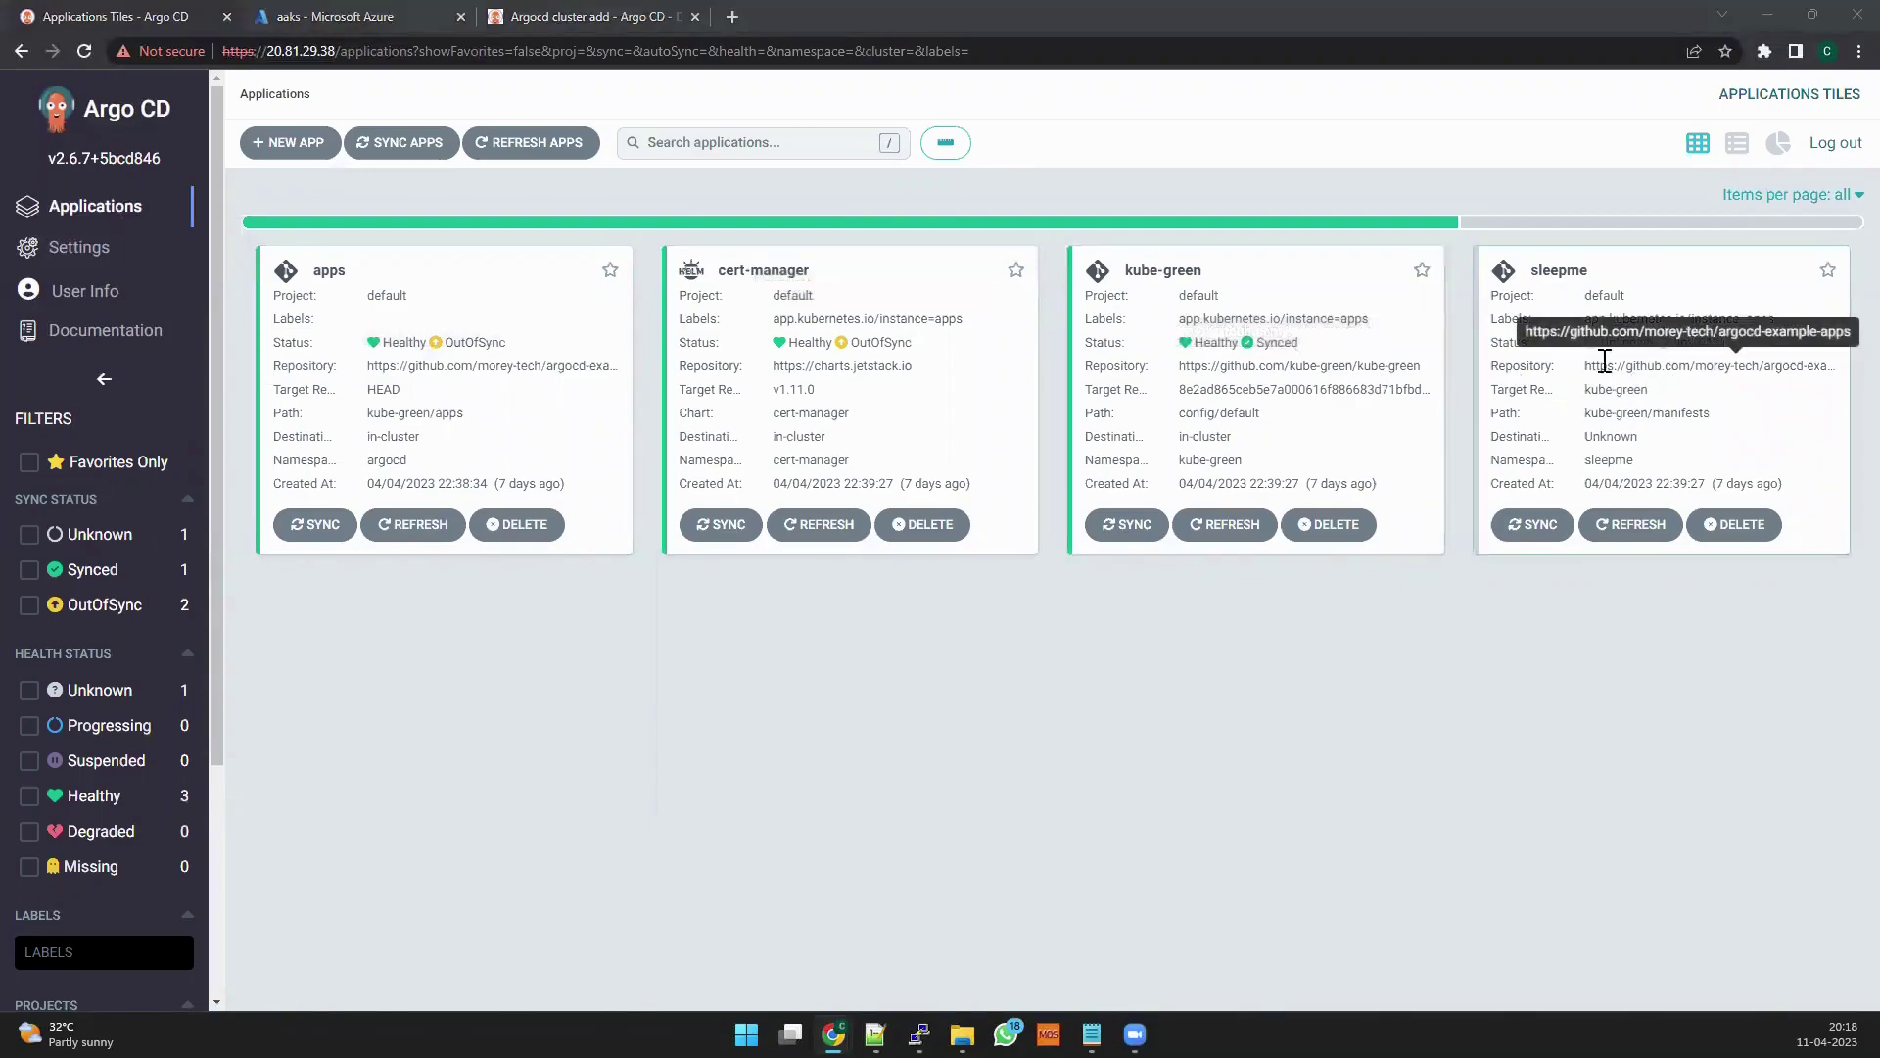
key("alt+Tab")
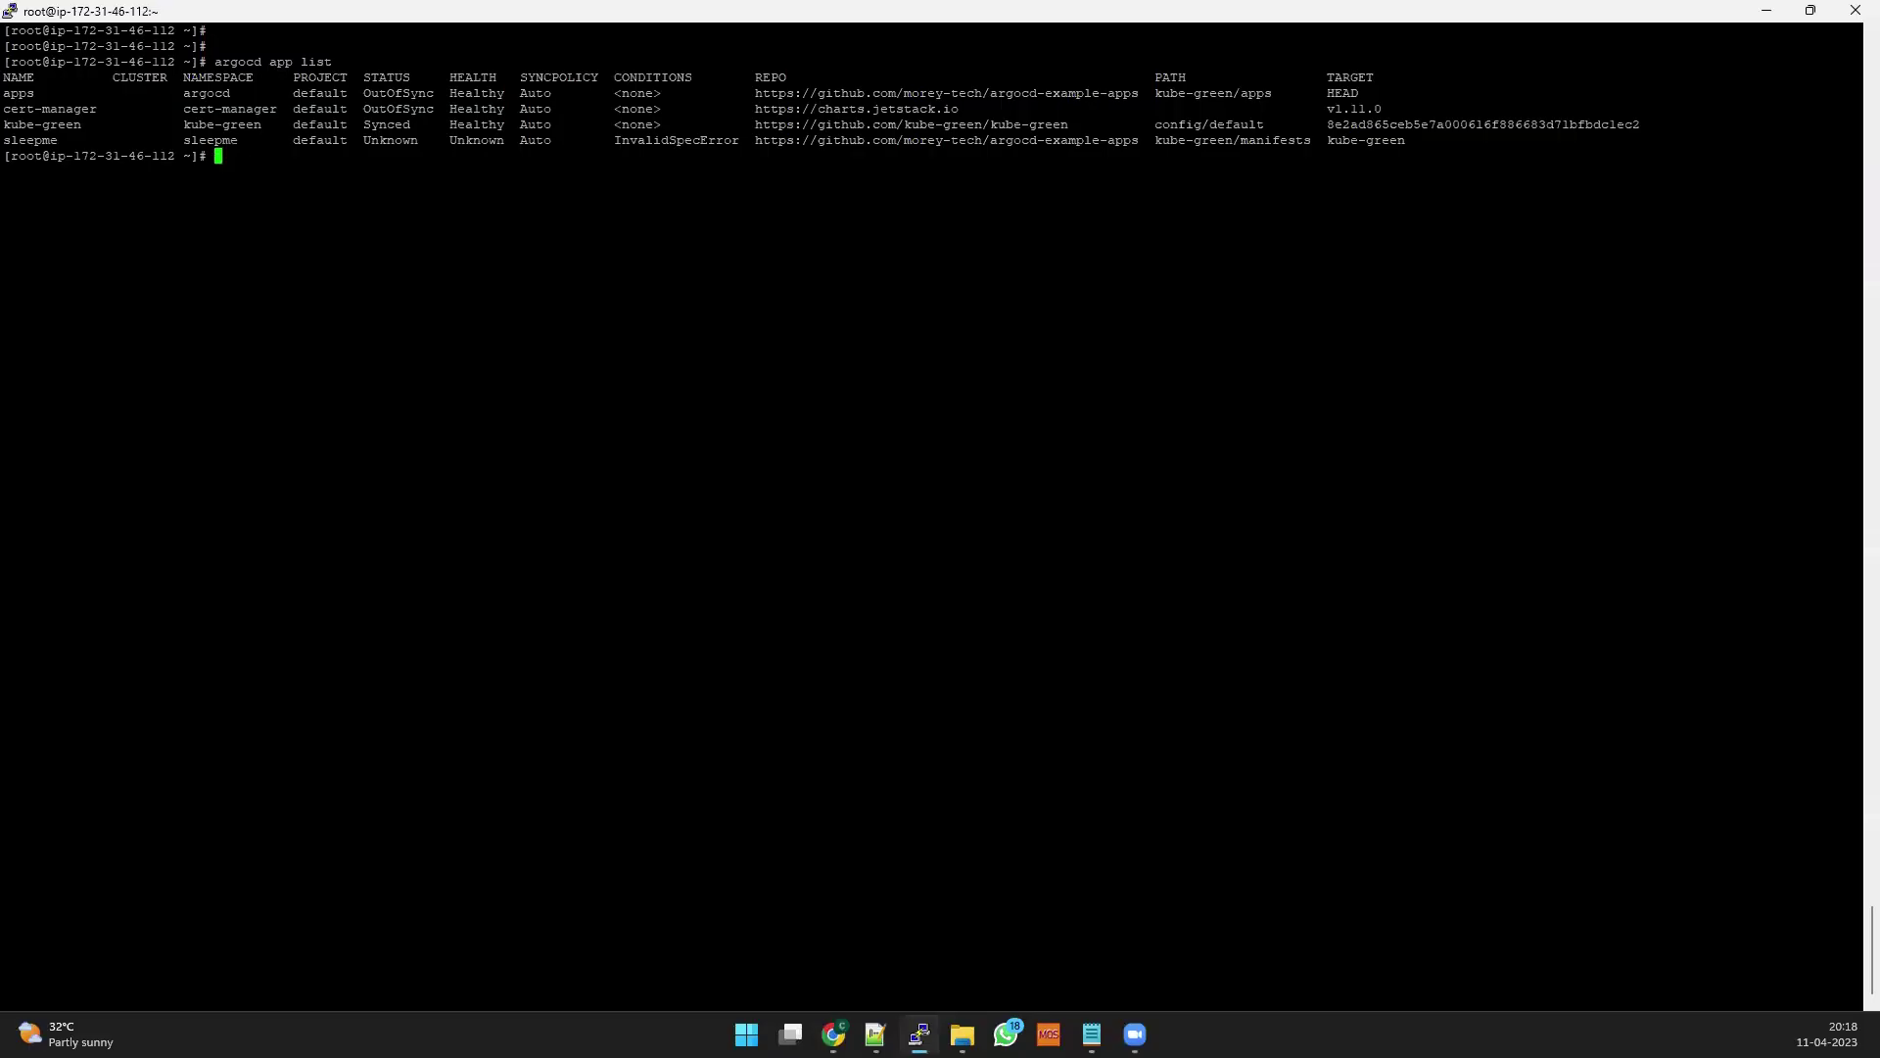
key("alt+Tab")
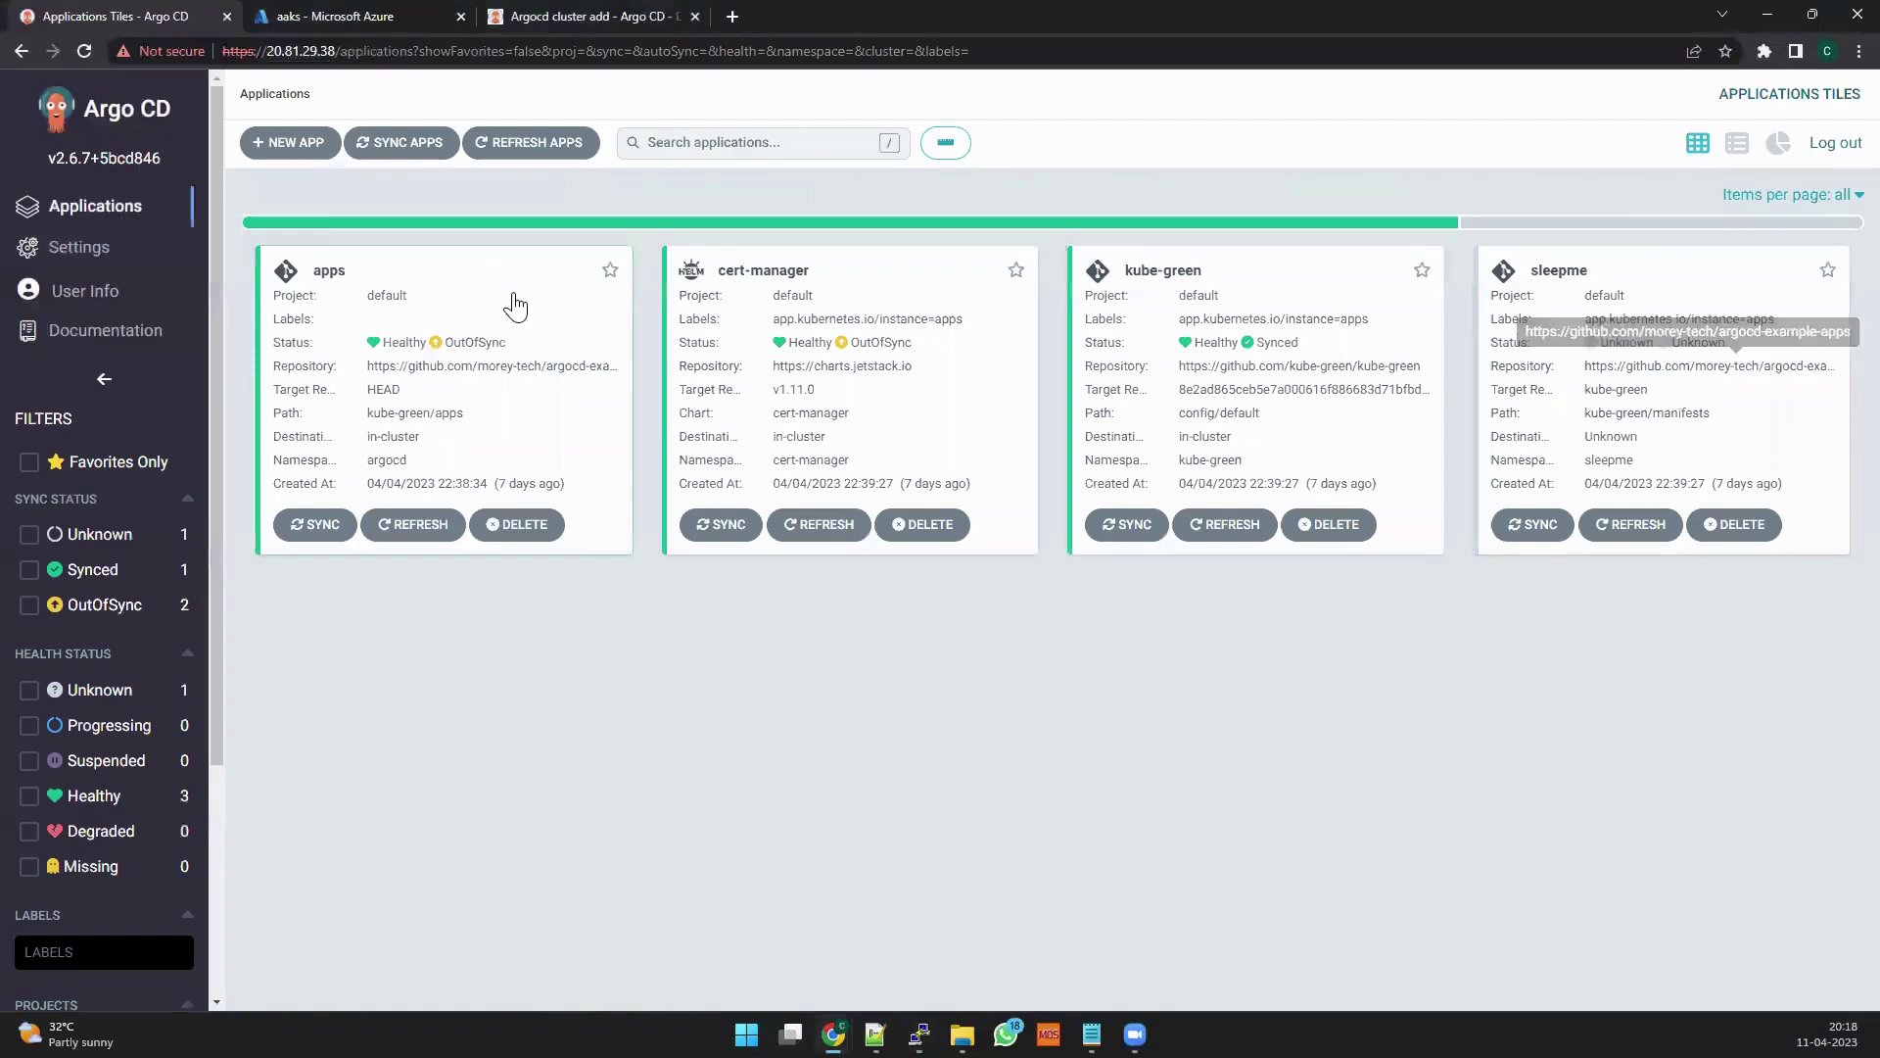
left_click(79, 247)
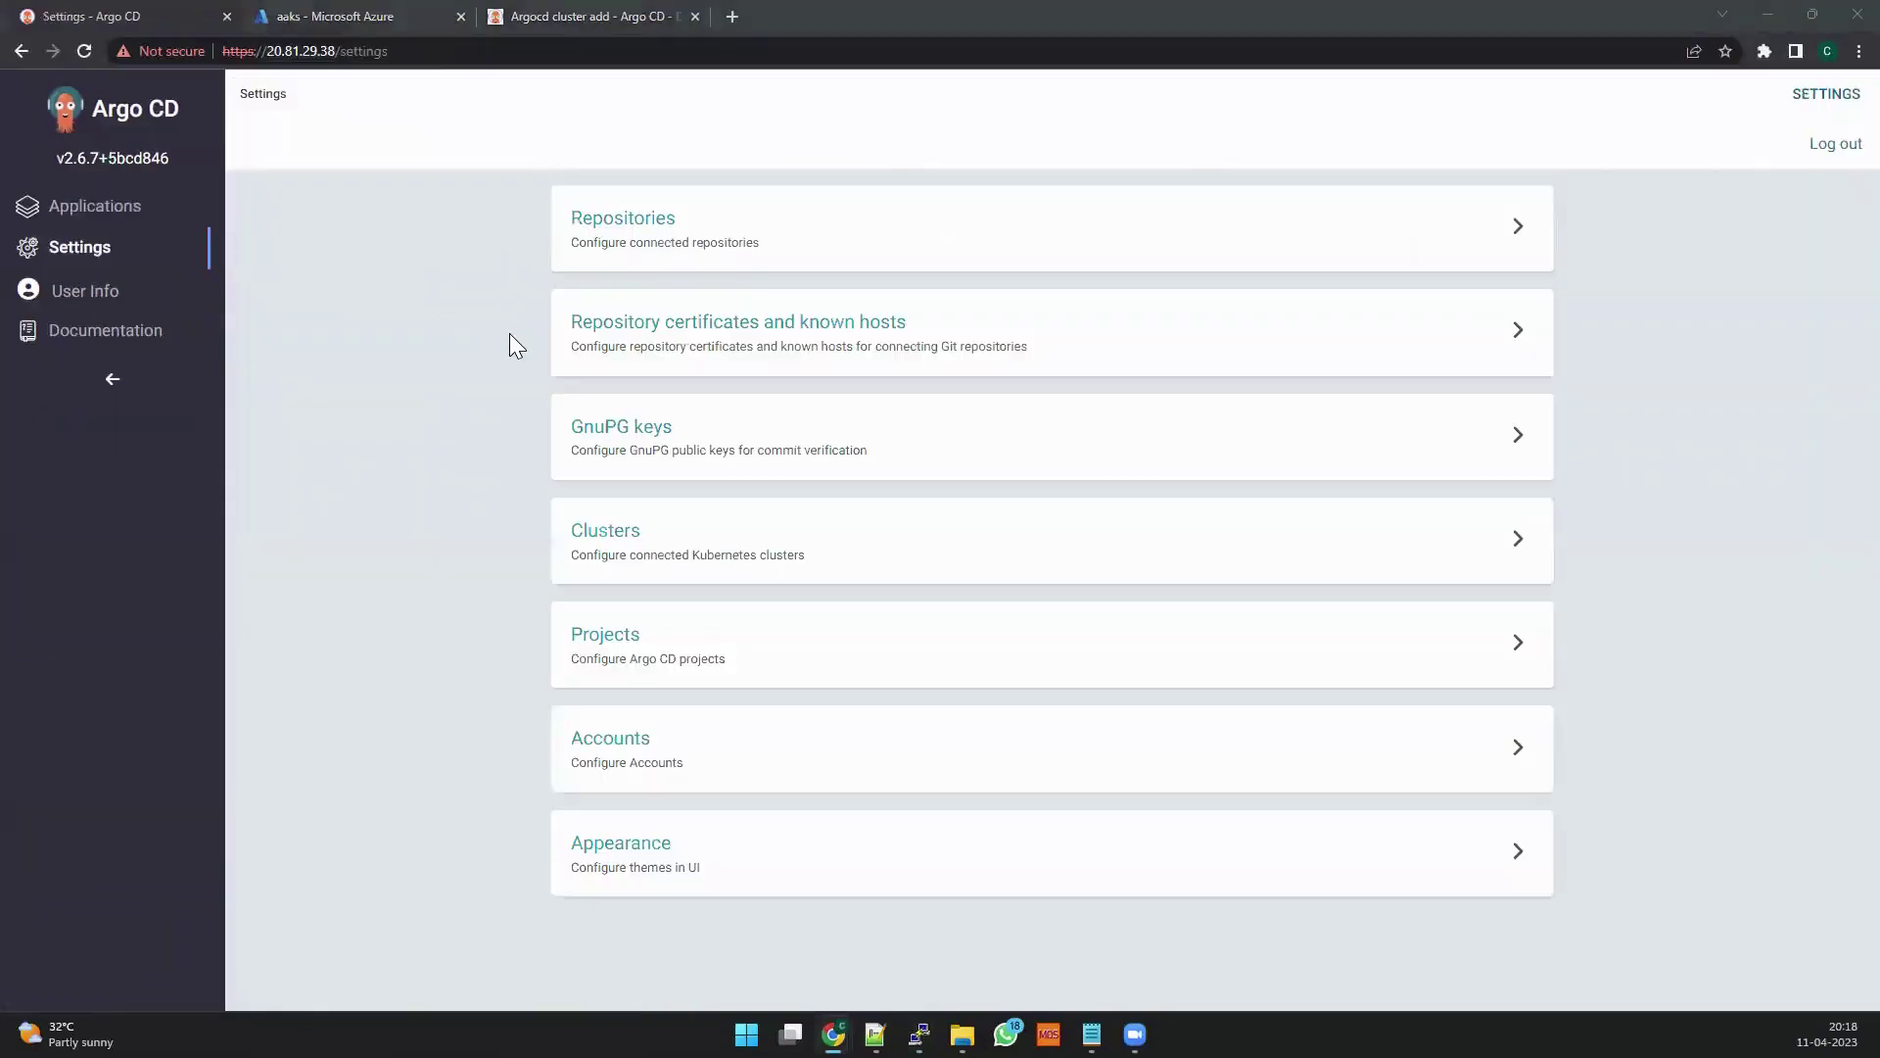
- Edit the recalled command into 'argocd cluster list' and run it, showing only in-cluster
key("alt+Tab")
key("Up")
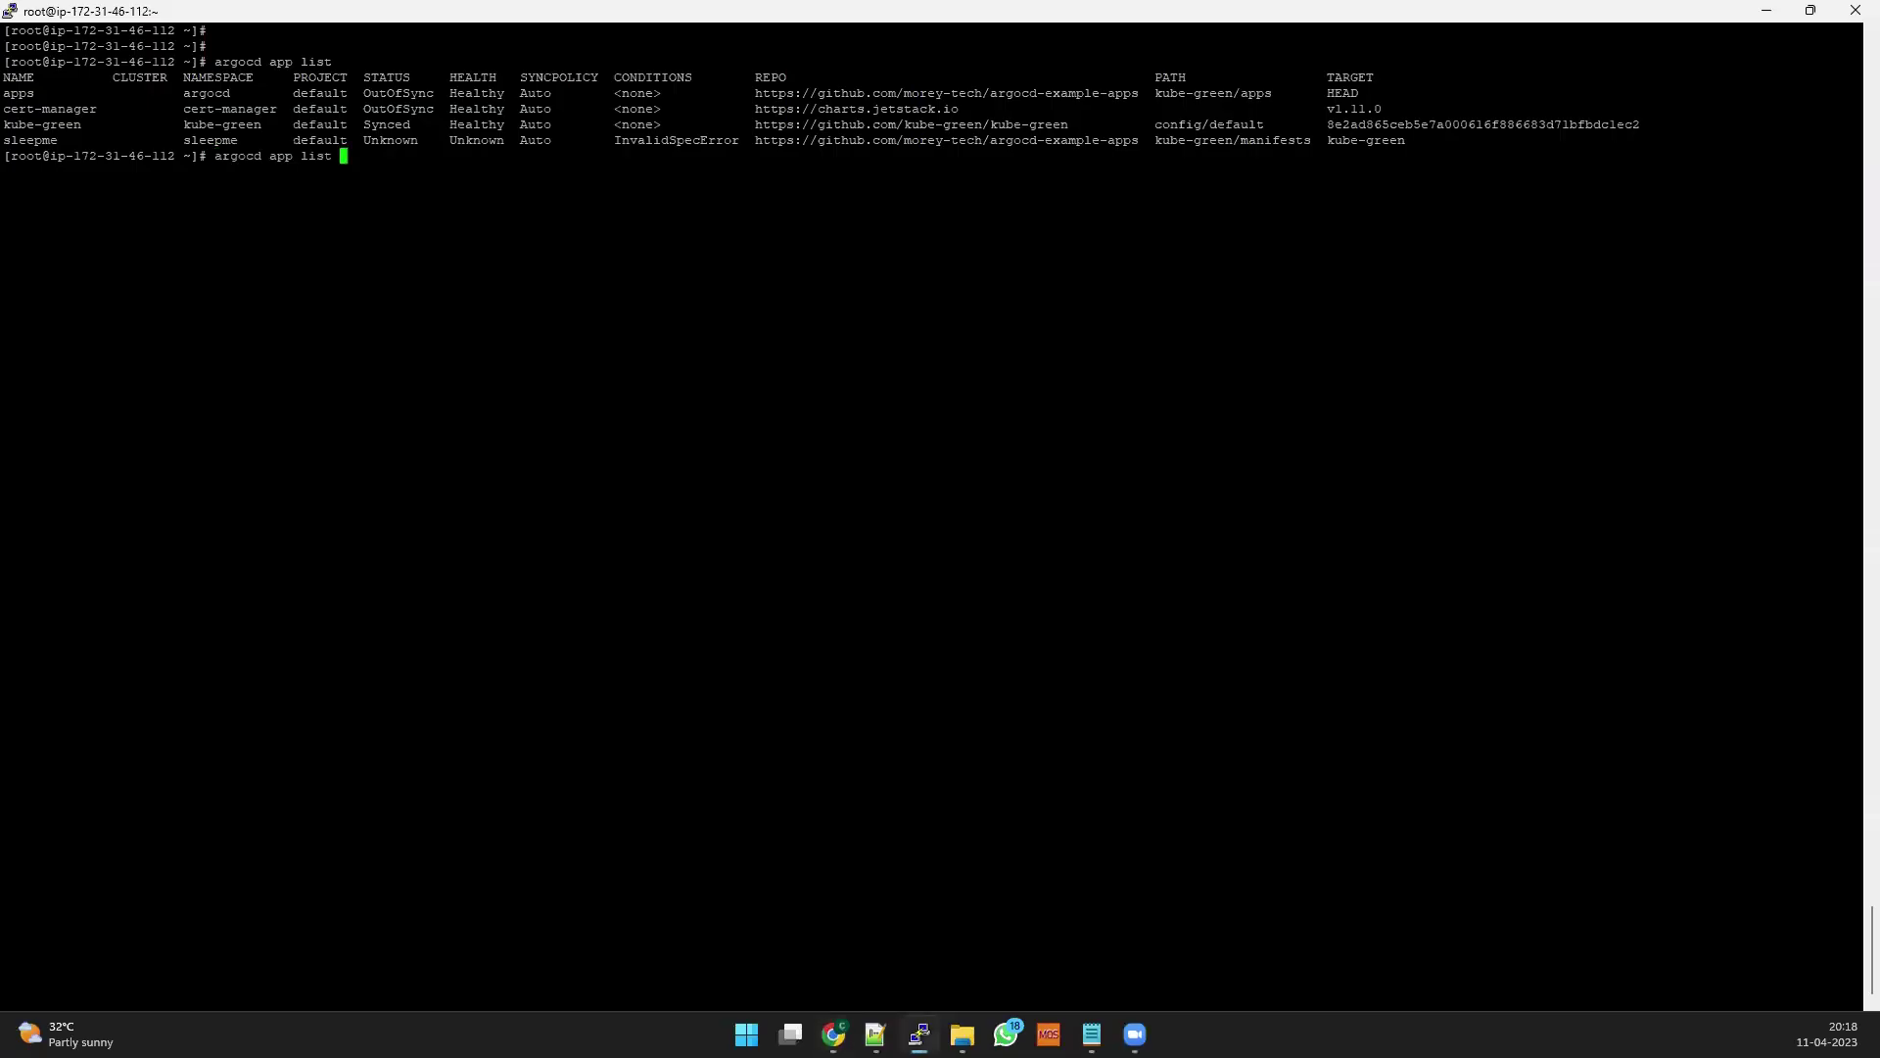
key("Left")
key("Left")
key("Left")
key("BackSpace")
key("BackSpace")
key("BackSpace")
type("cluster")
key("Return")
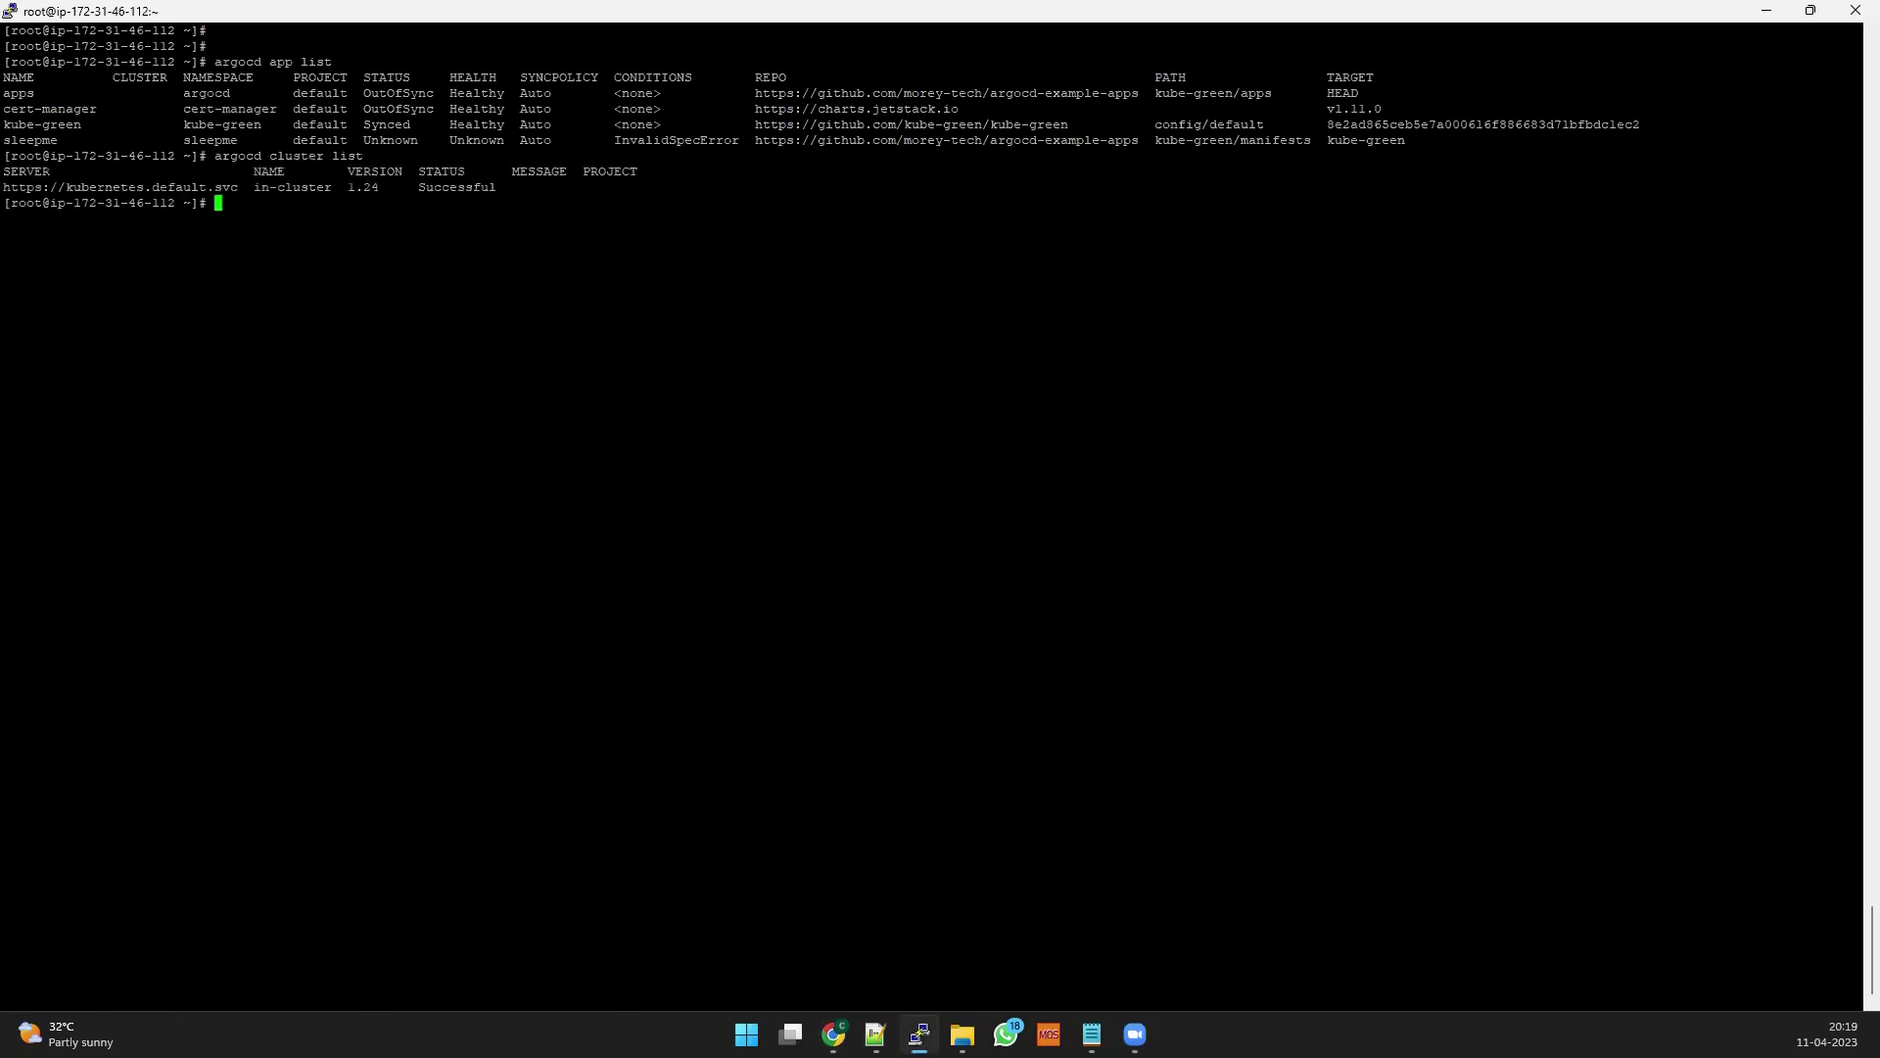
key("alt+Tab")
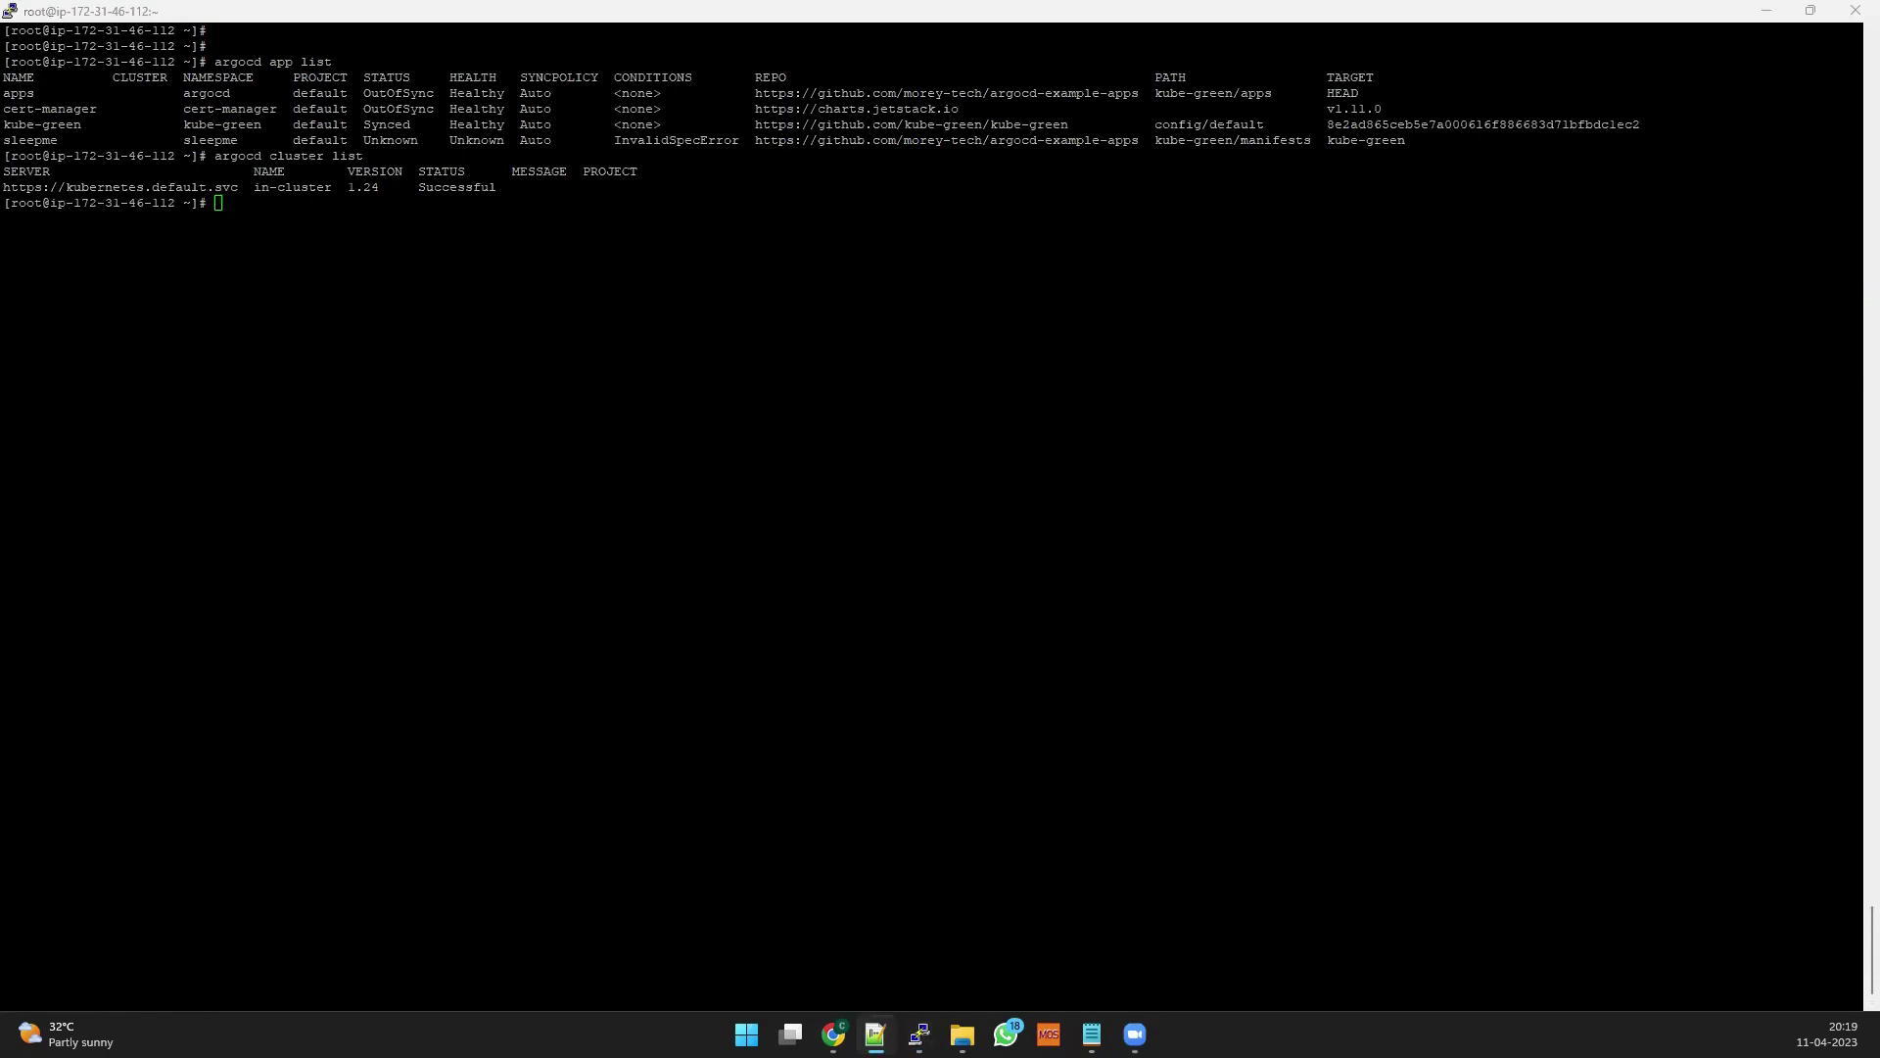
key("alt+Tab")
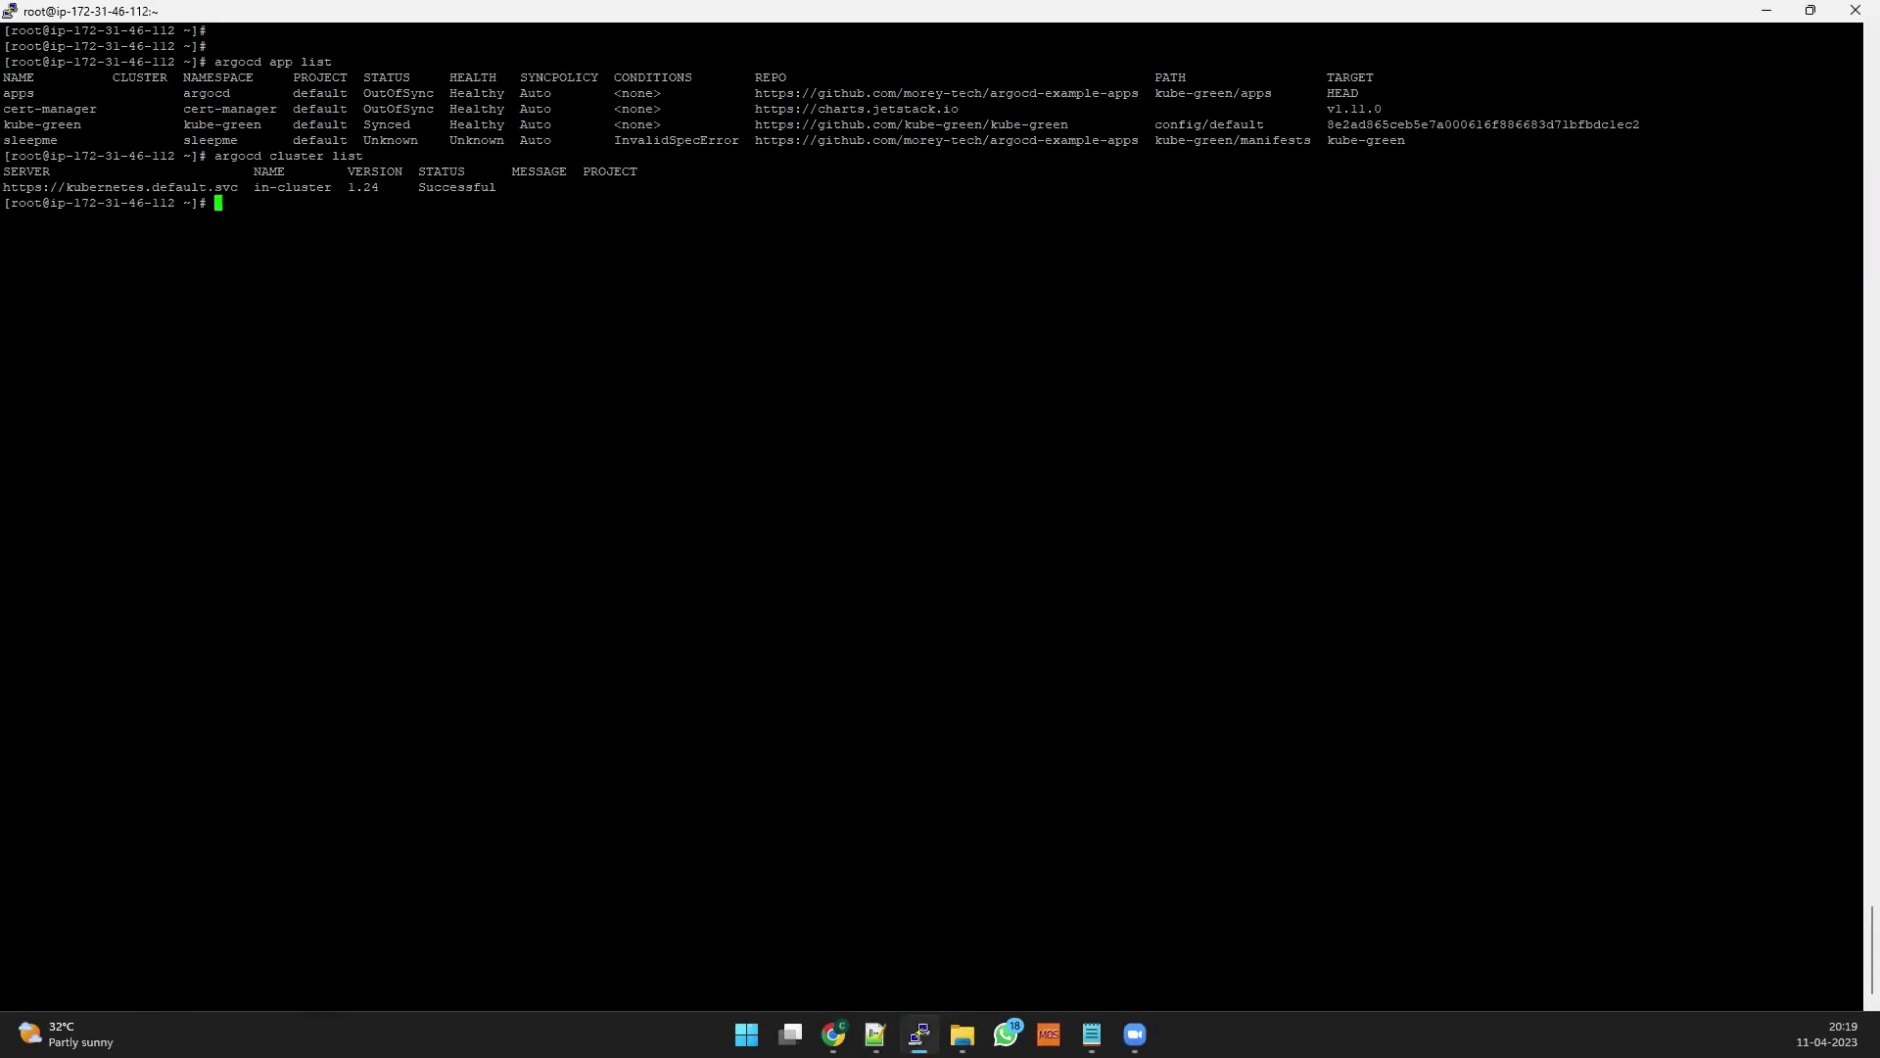
type("argocd ")
type("cluster add")
type(" aaks ")
type("--name aa")
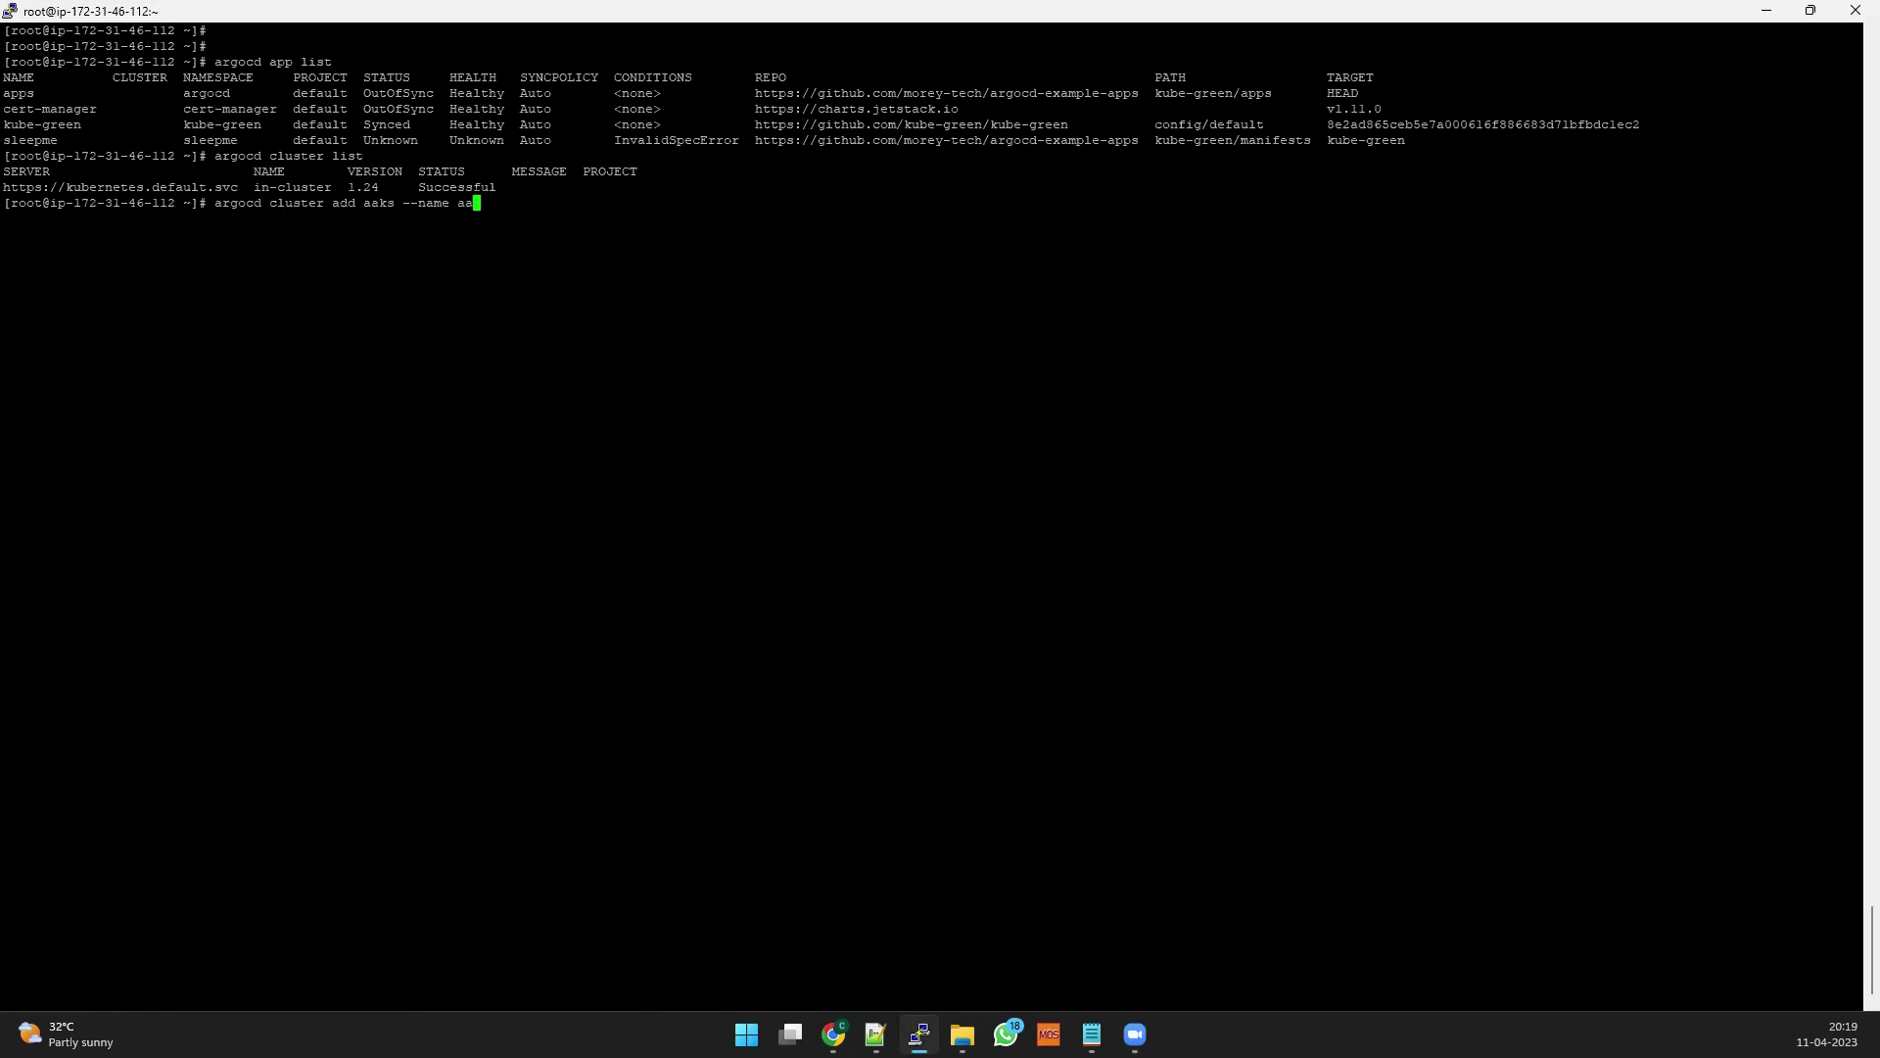
type("ks")
- Run 'argocd cluster add aaks --name aaks' and confirm the service account prompt with y
double_click(380, 203)
scroll(940, 441, "up", 5)
scroll(940, 441, "down", 5)
double_click(474, 204)
key("Return")
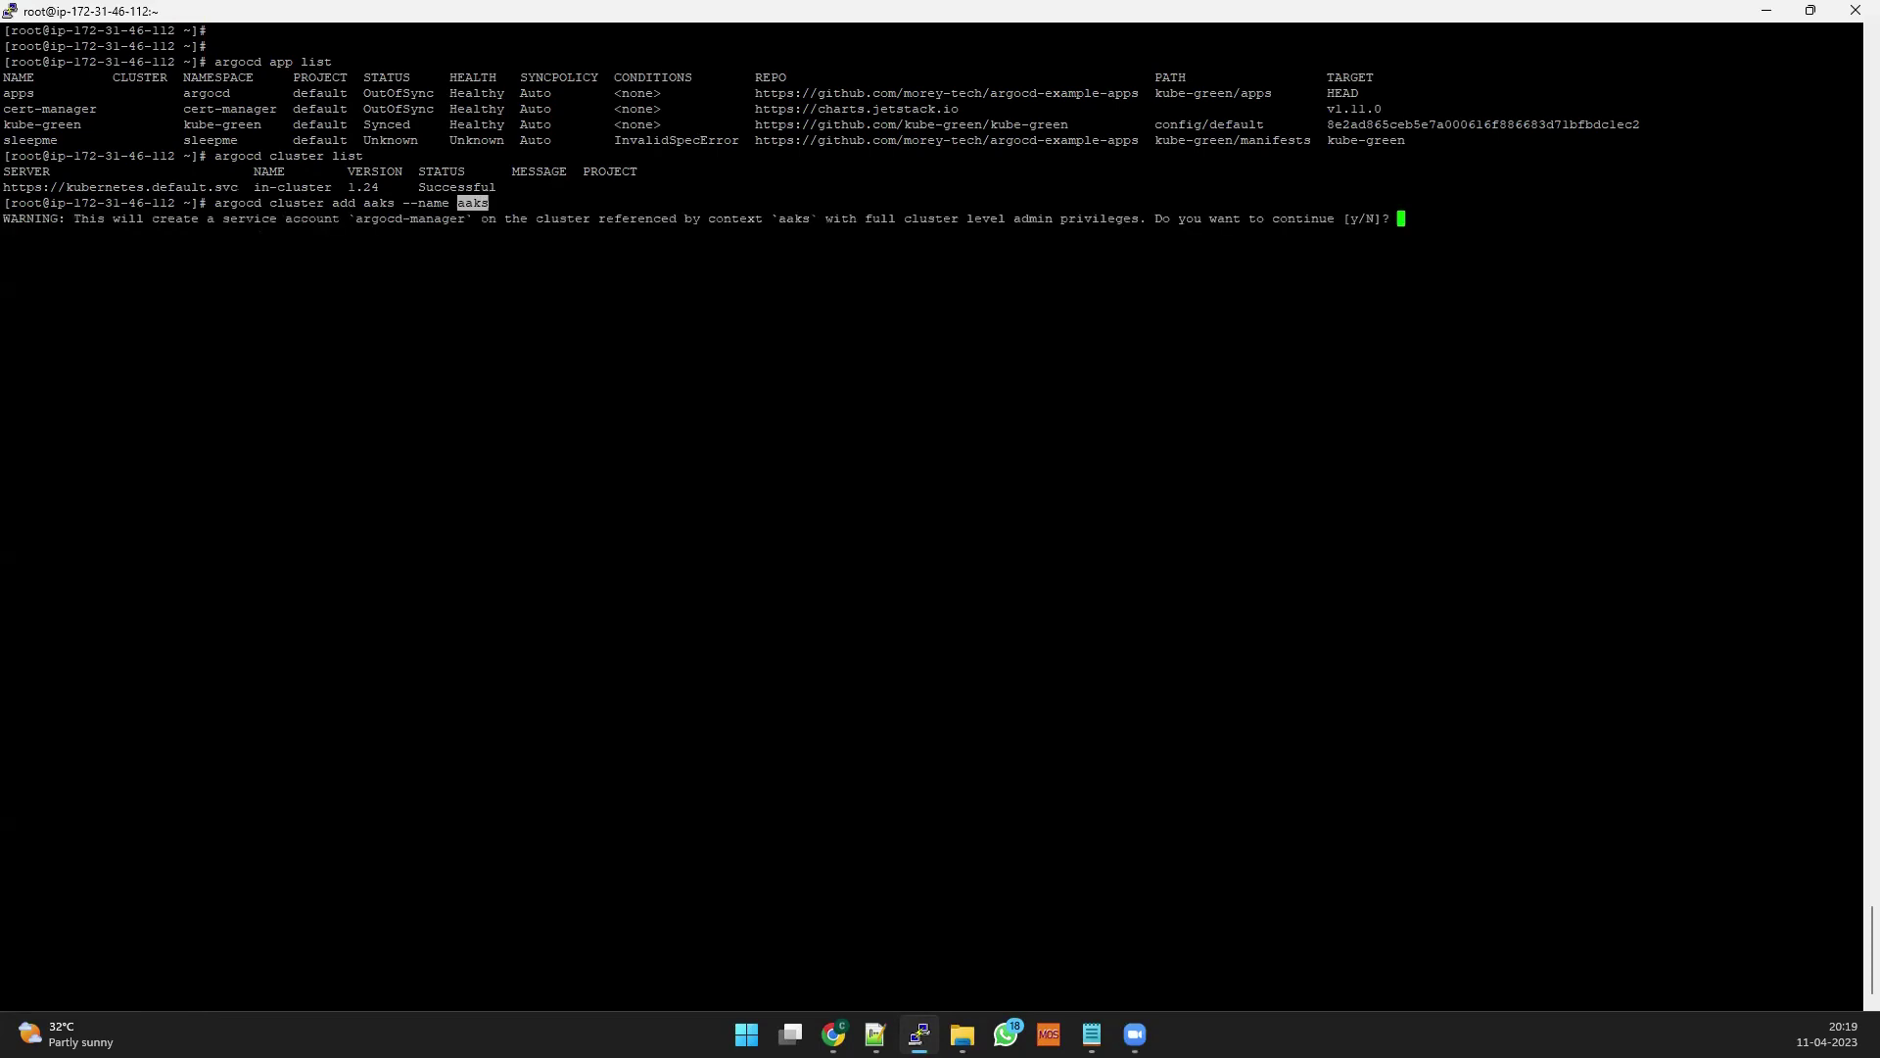
type("y")
key("Return")
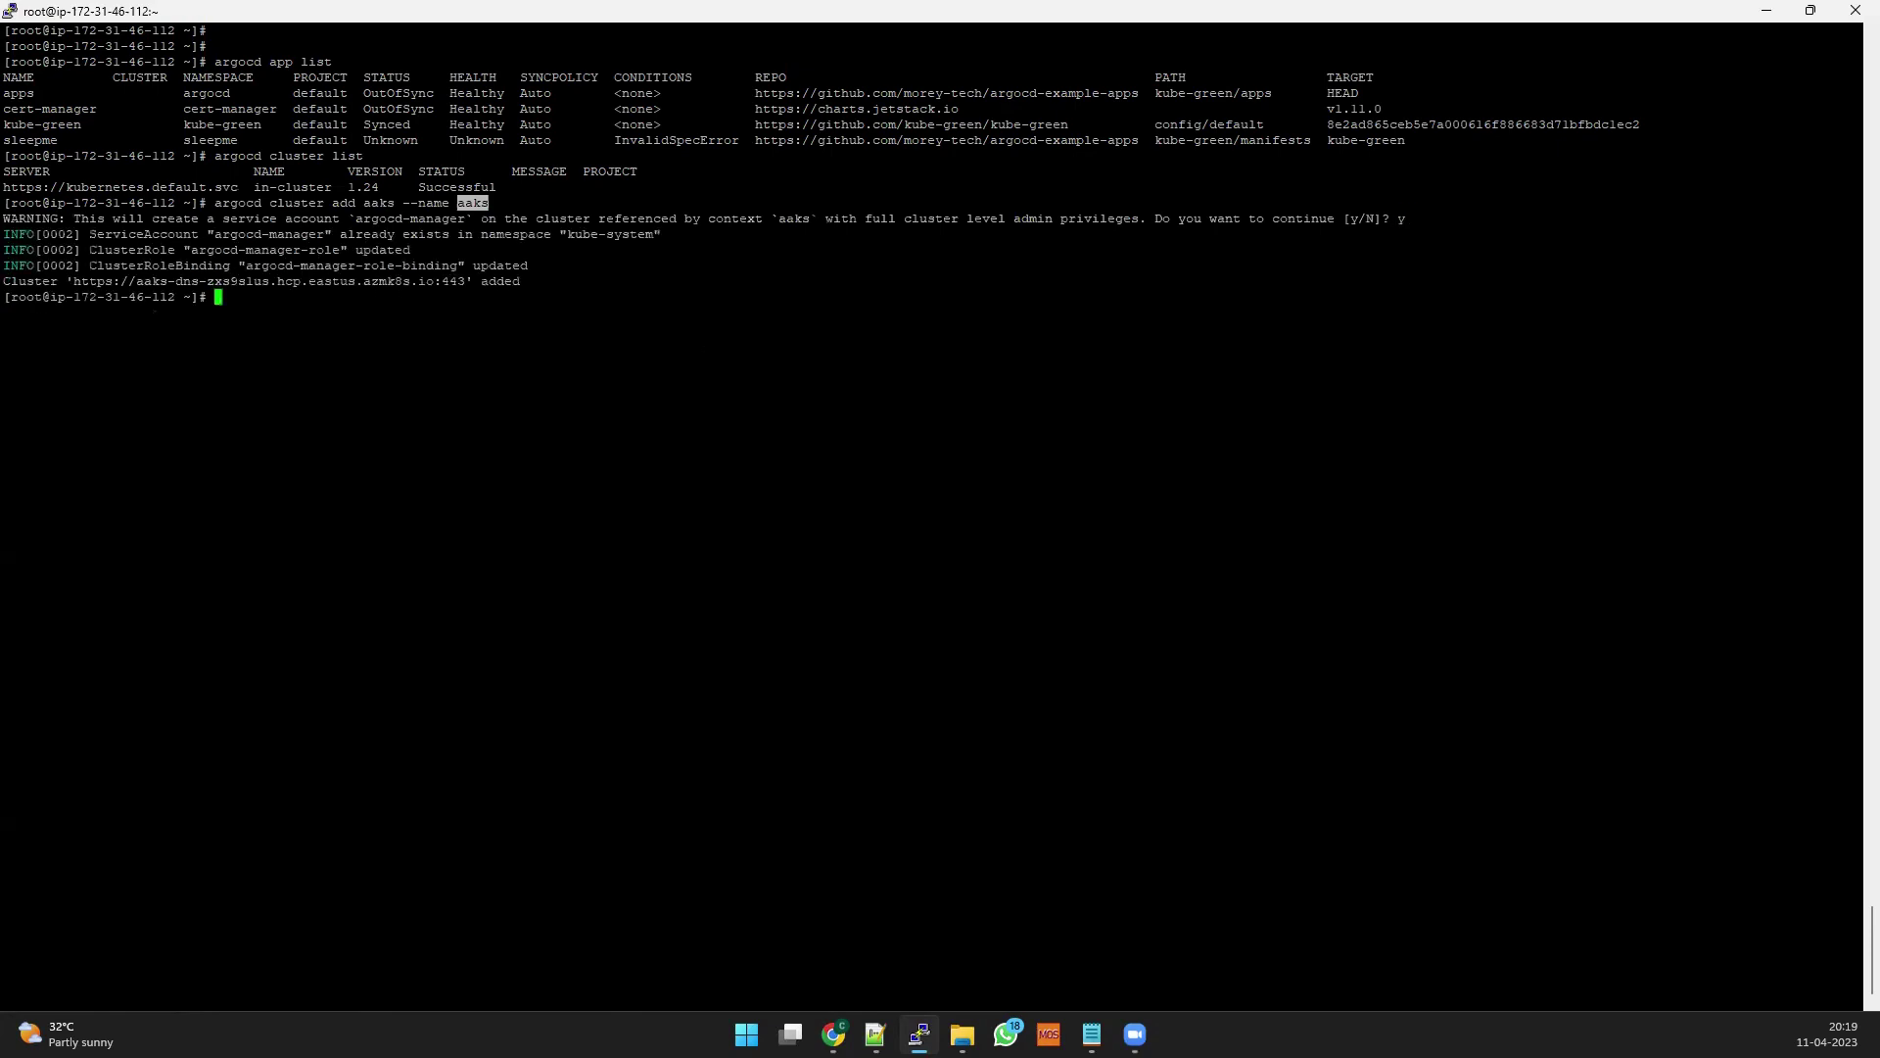
left_click_drag(1851, 281, 6, 282)
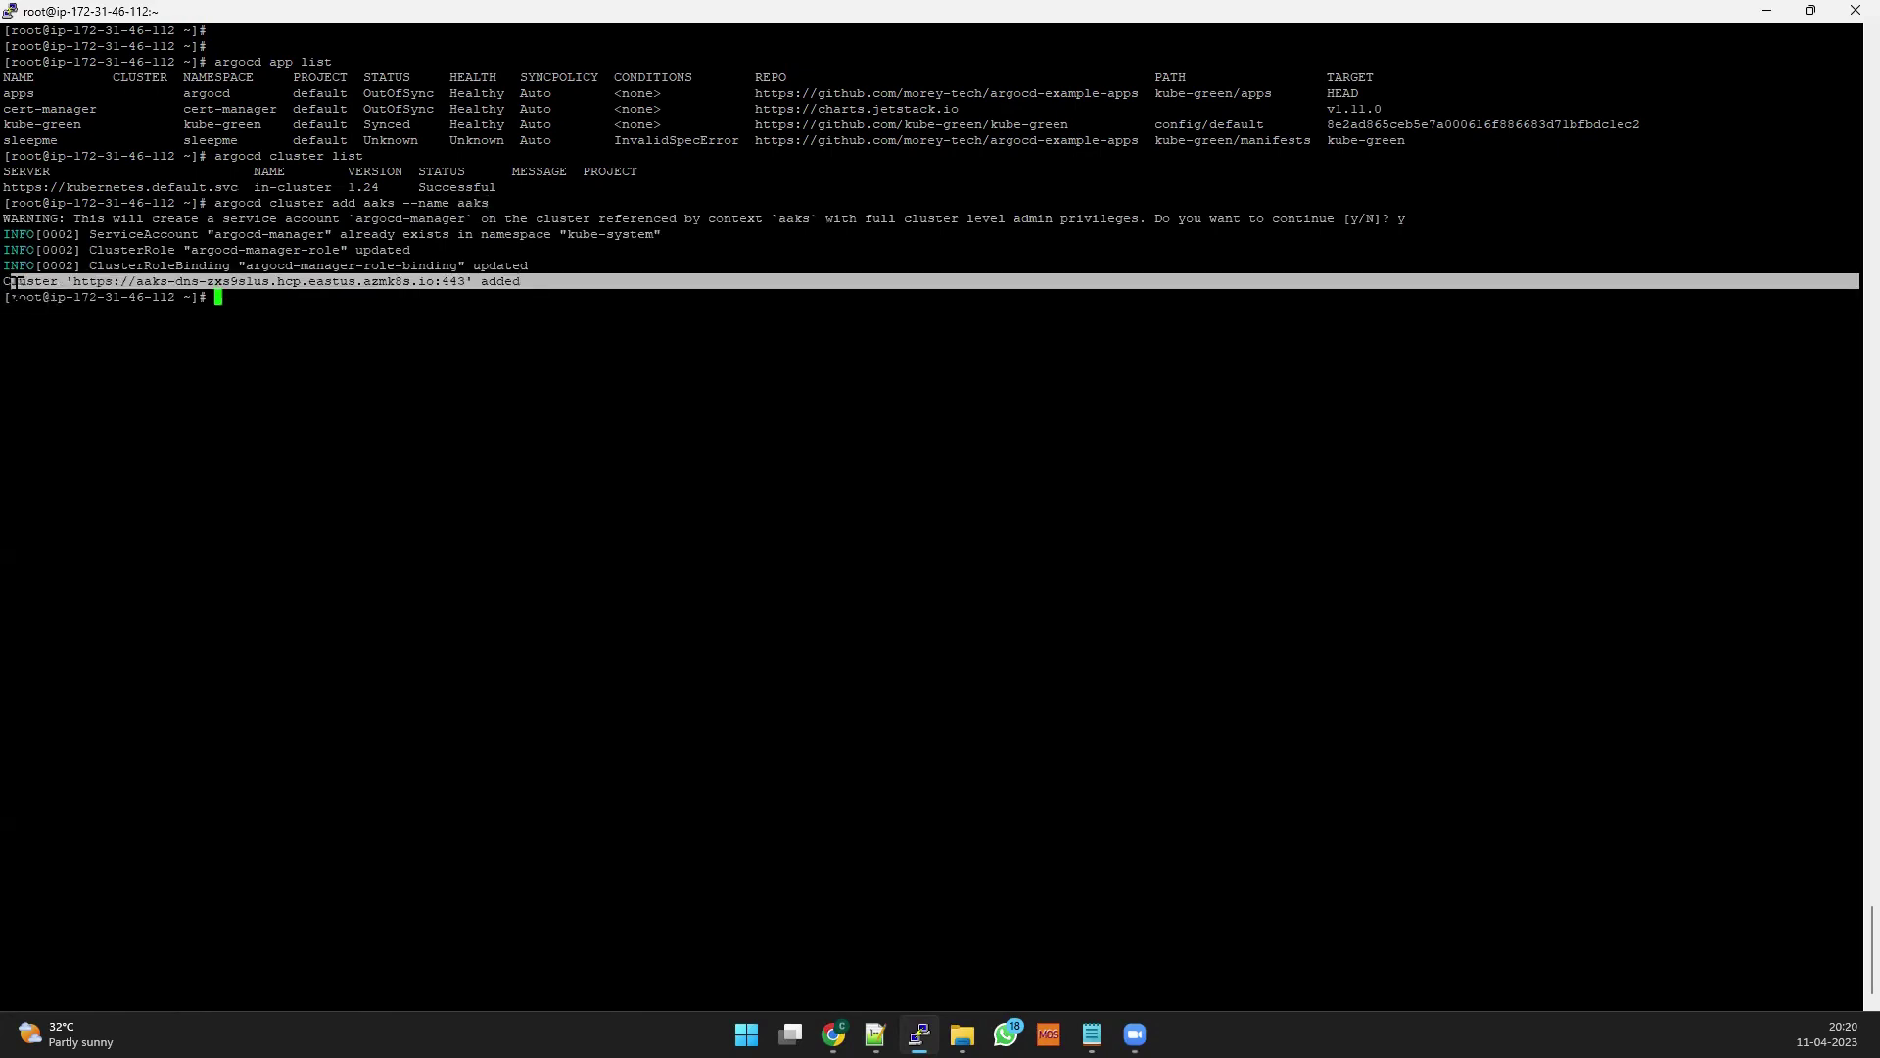
left_click(588, 442)
- Rerun argocd cluster list, check Argo CD's Clusters page for aaks, then return to Applications
key("Up")
key("Up")
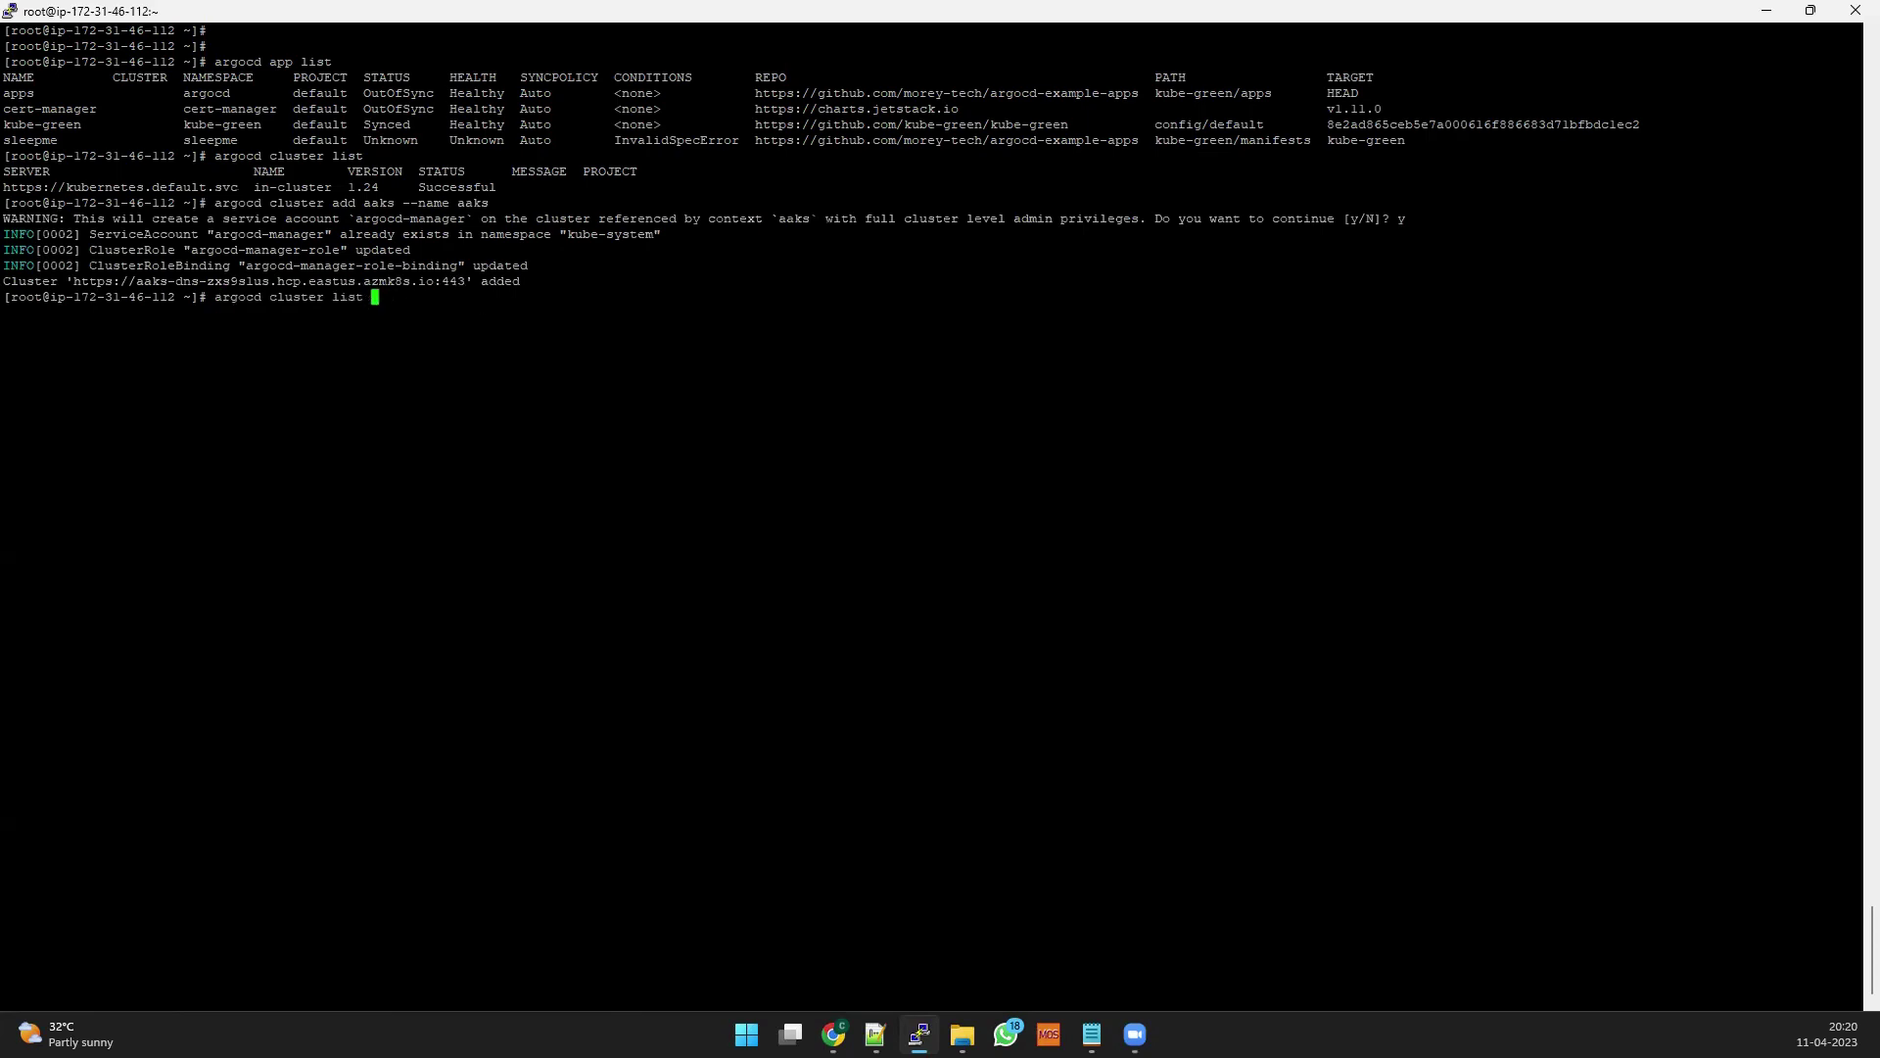
key("Return")
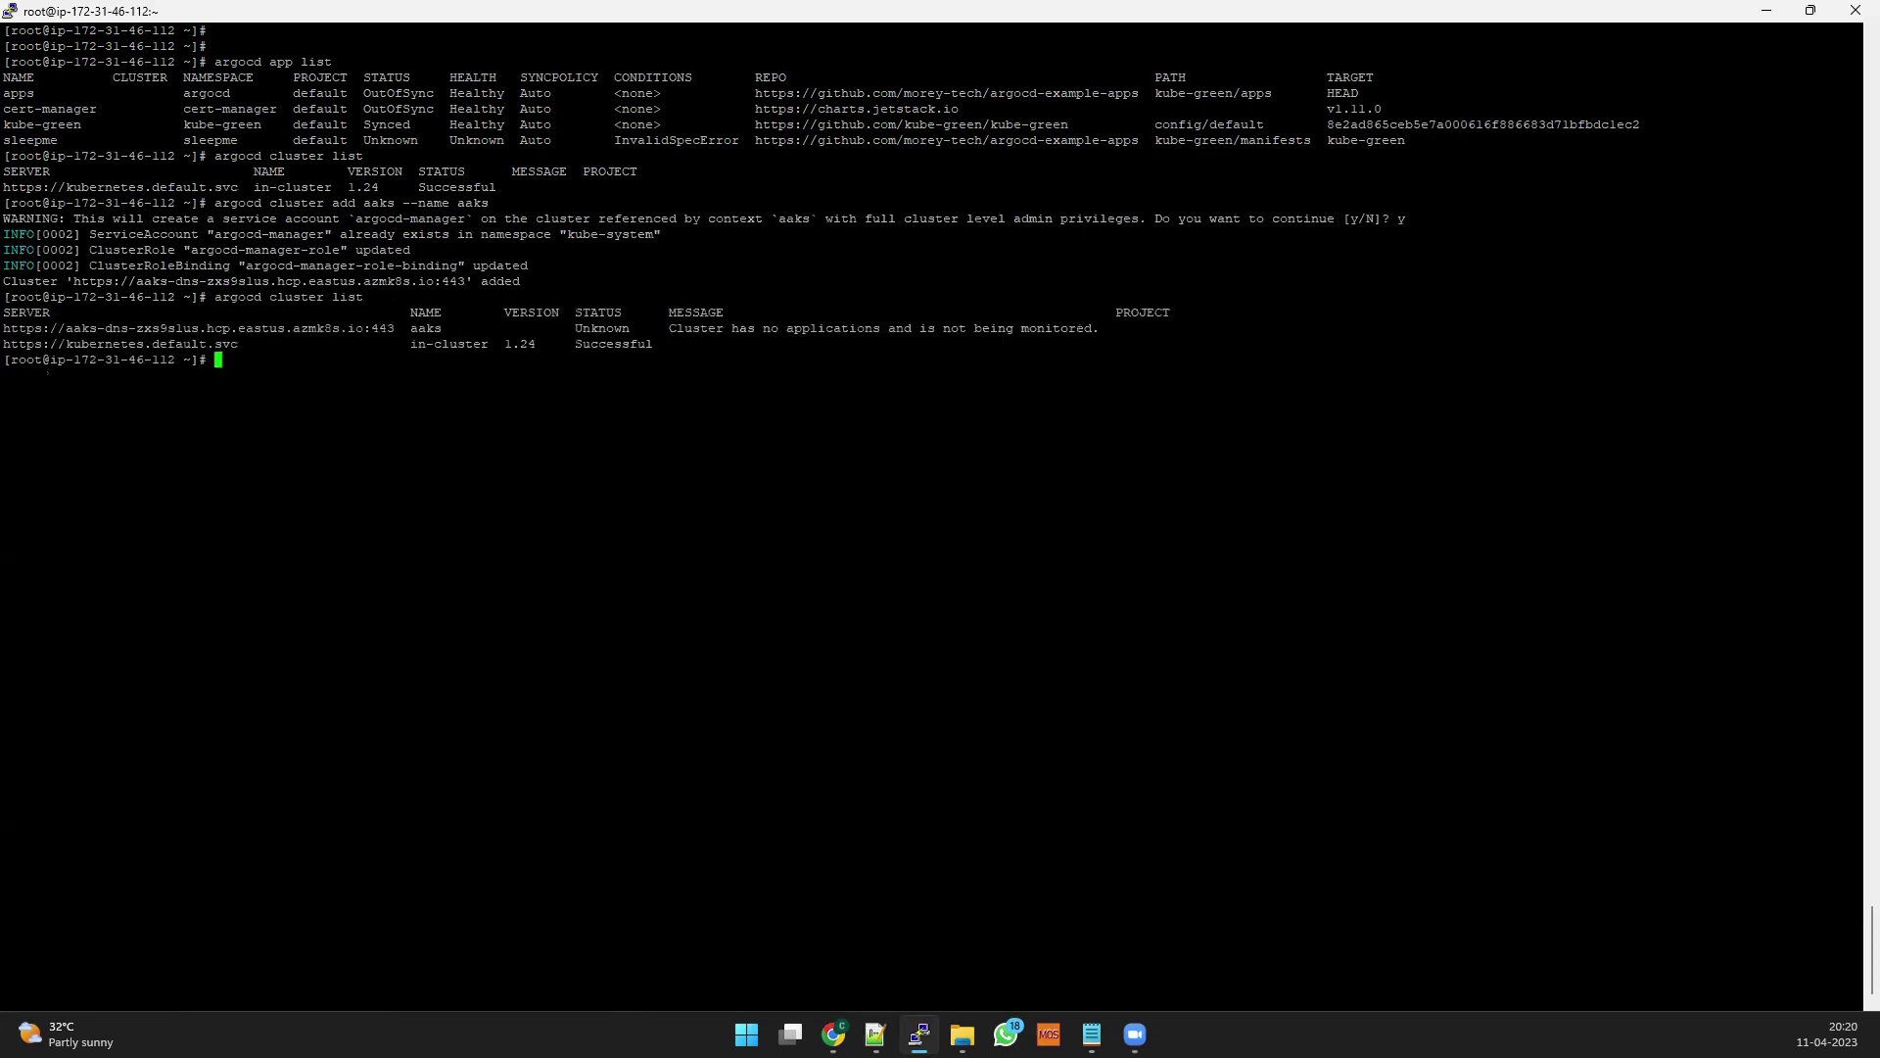
key("alt+Tab")
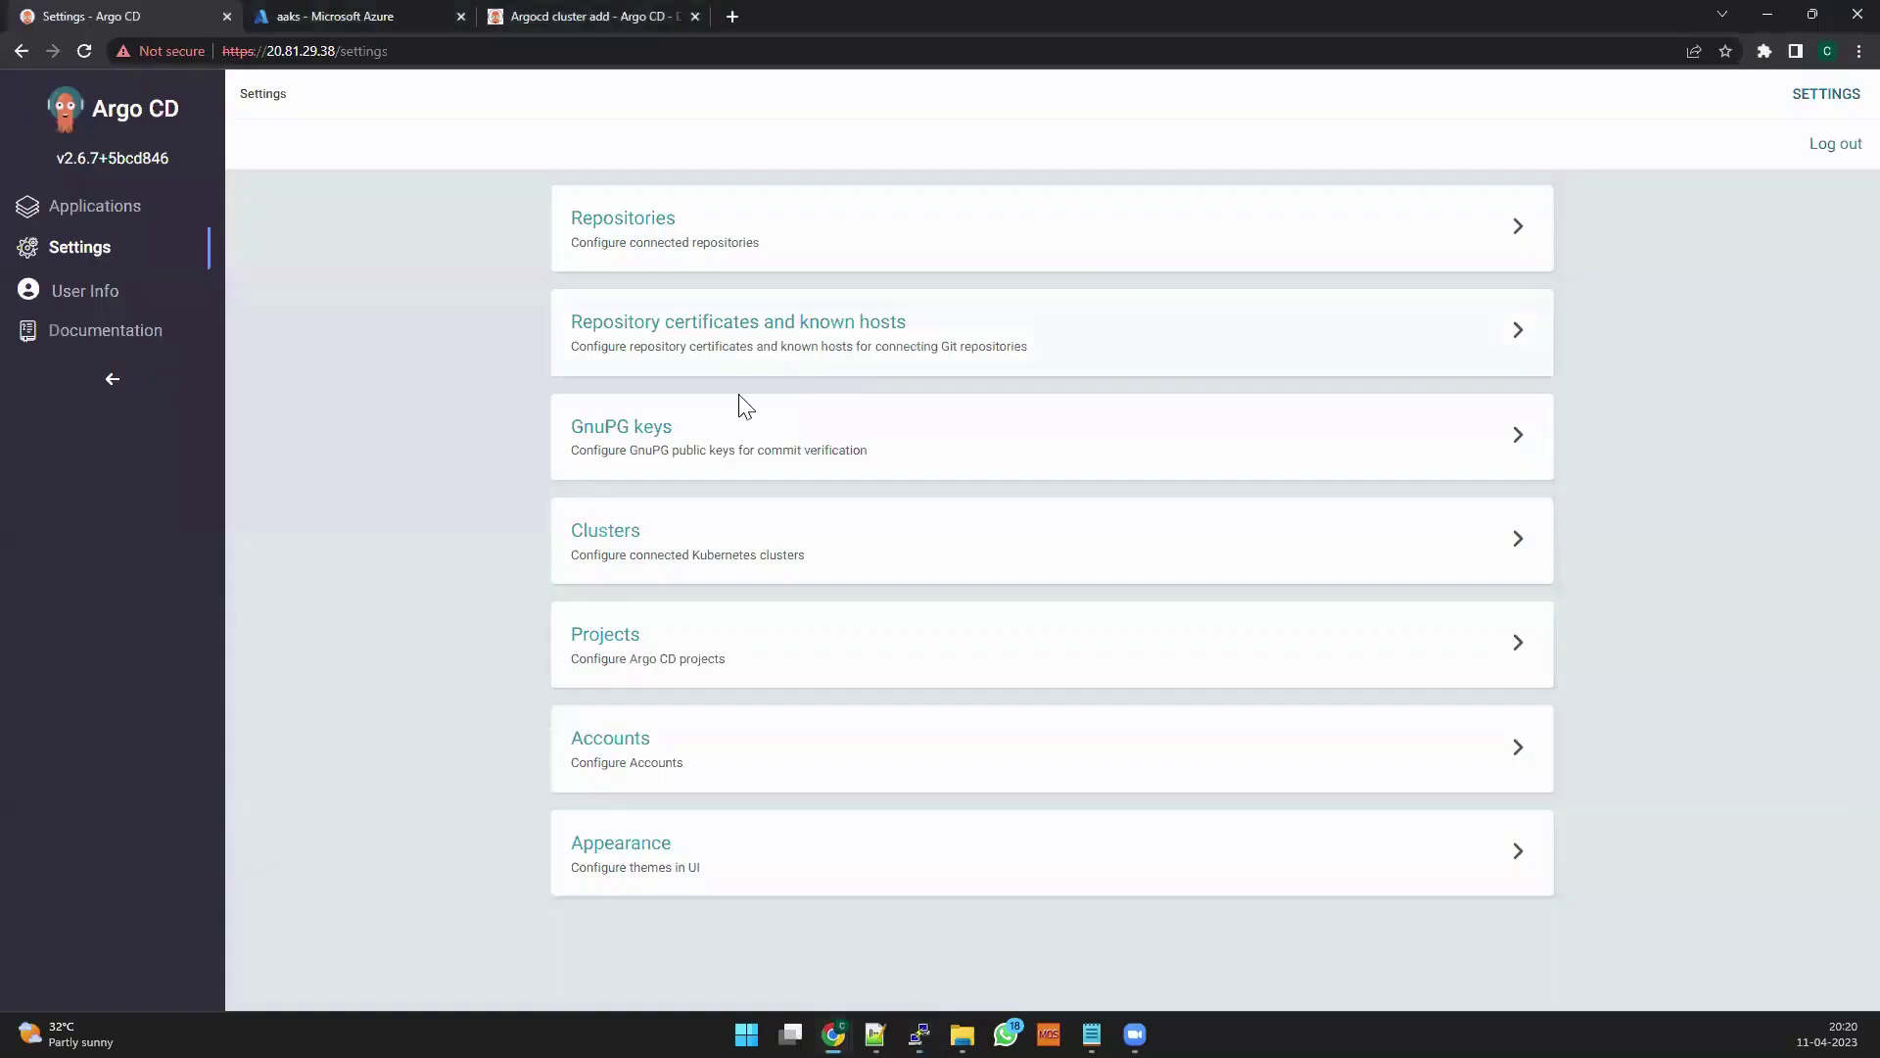
left_click(760, 525)
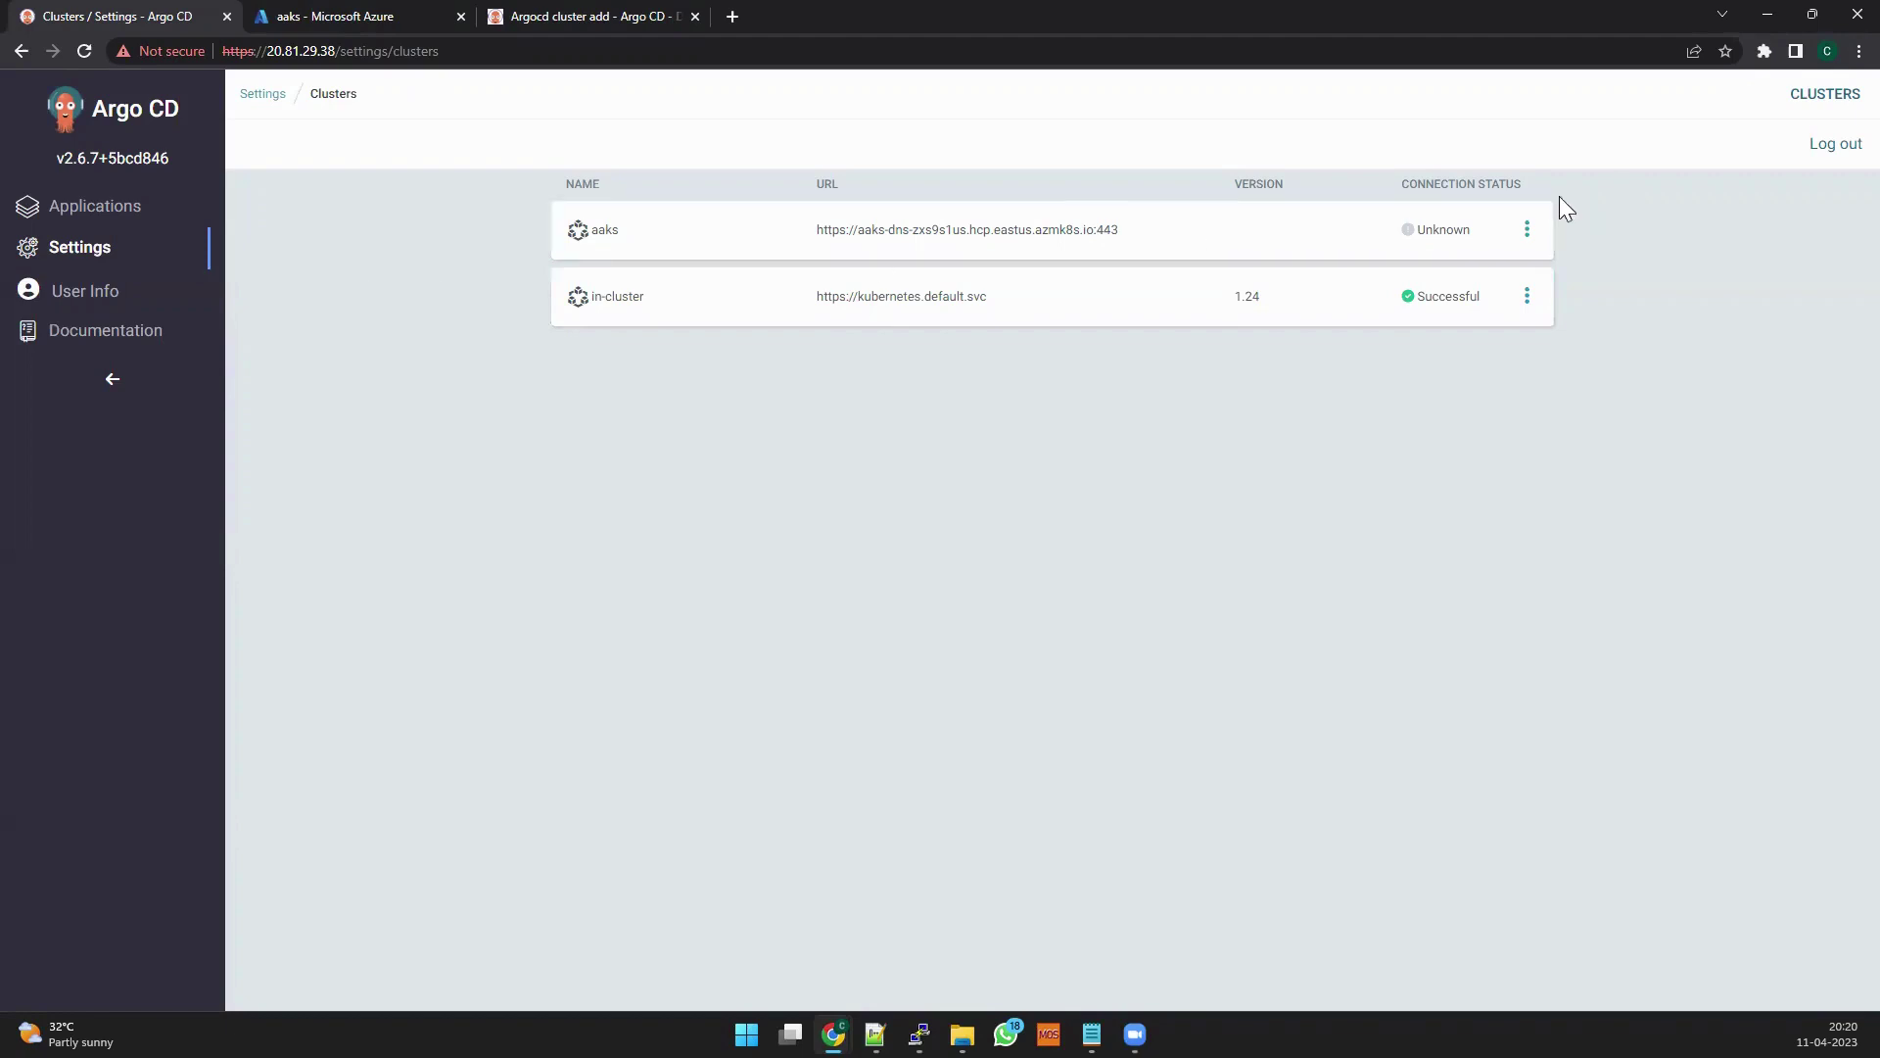
left_click(95, 205)
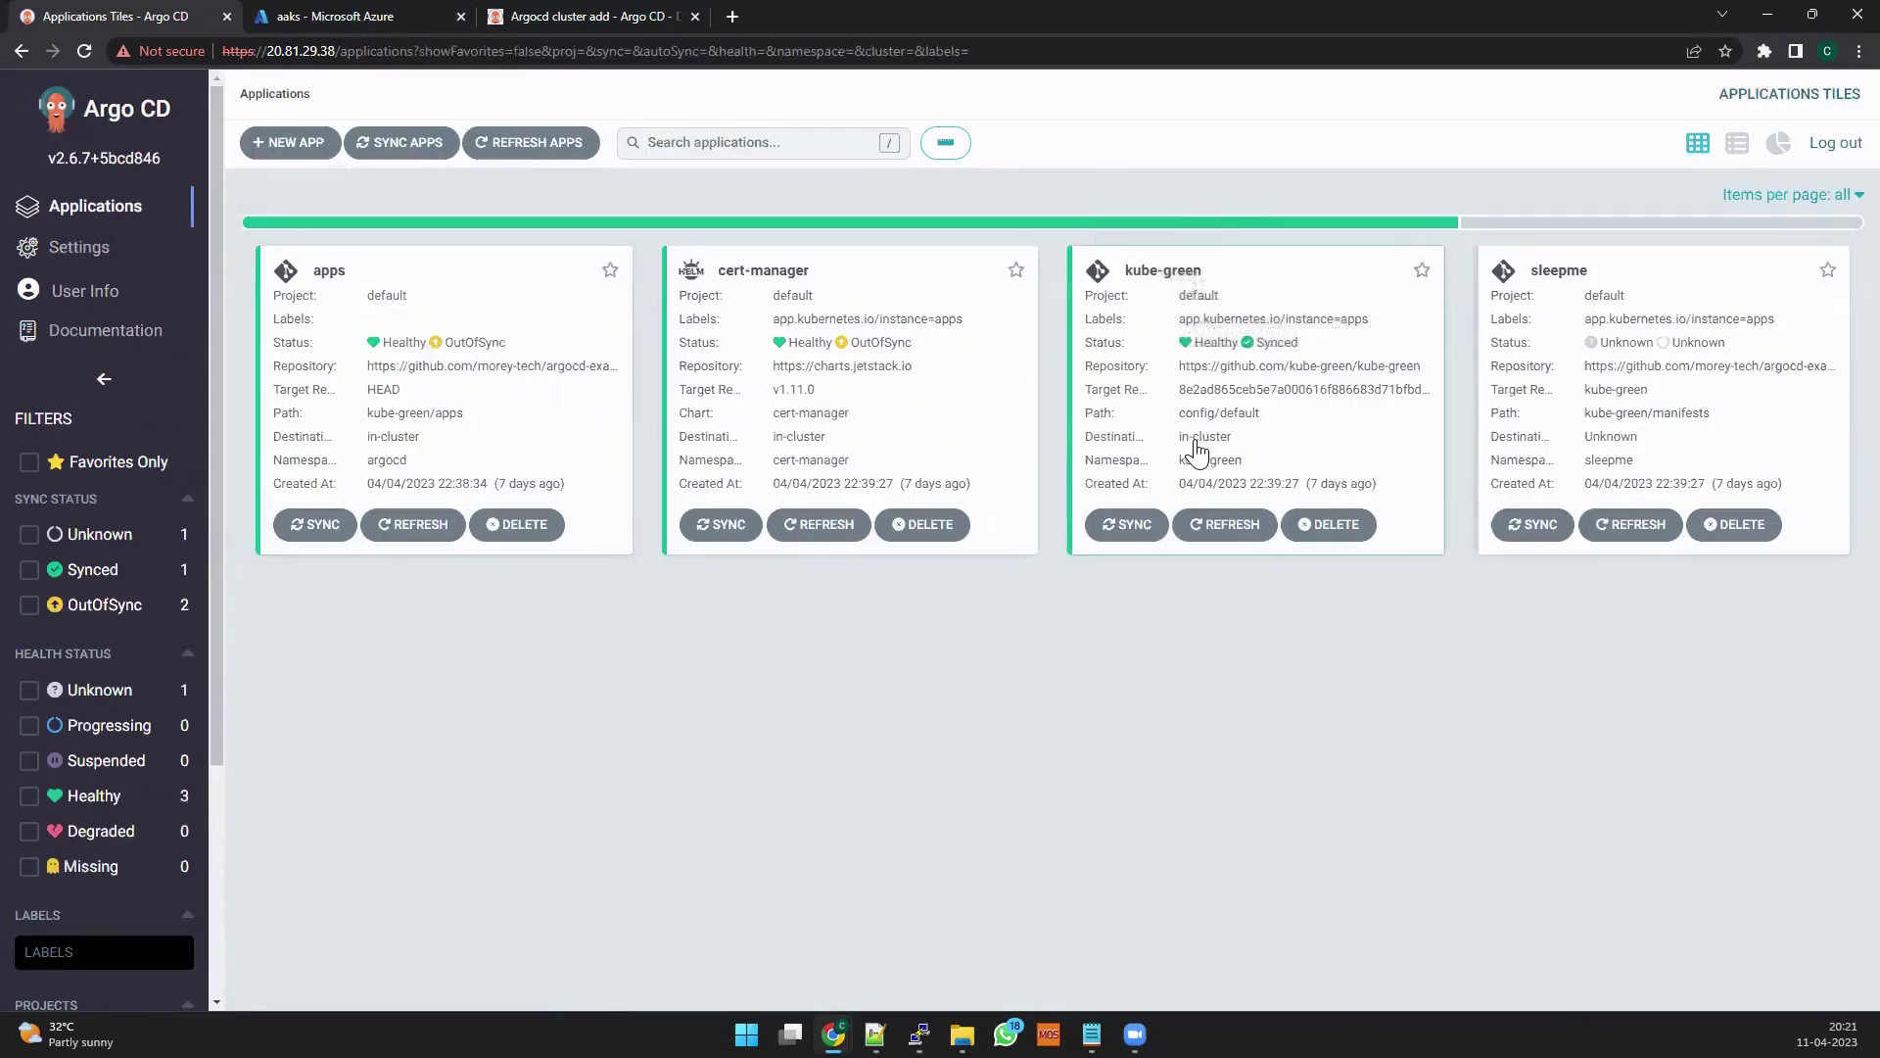
- Edit kube-green's app details to use destination cluster aaks, save, and close the panel
left_click(1325, 443)
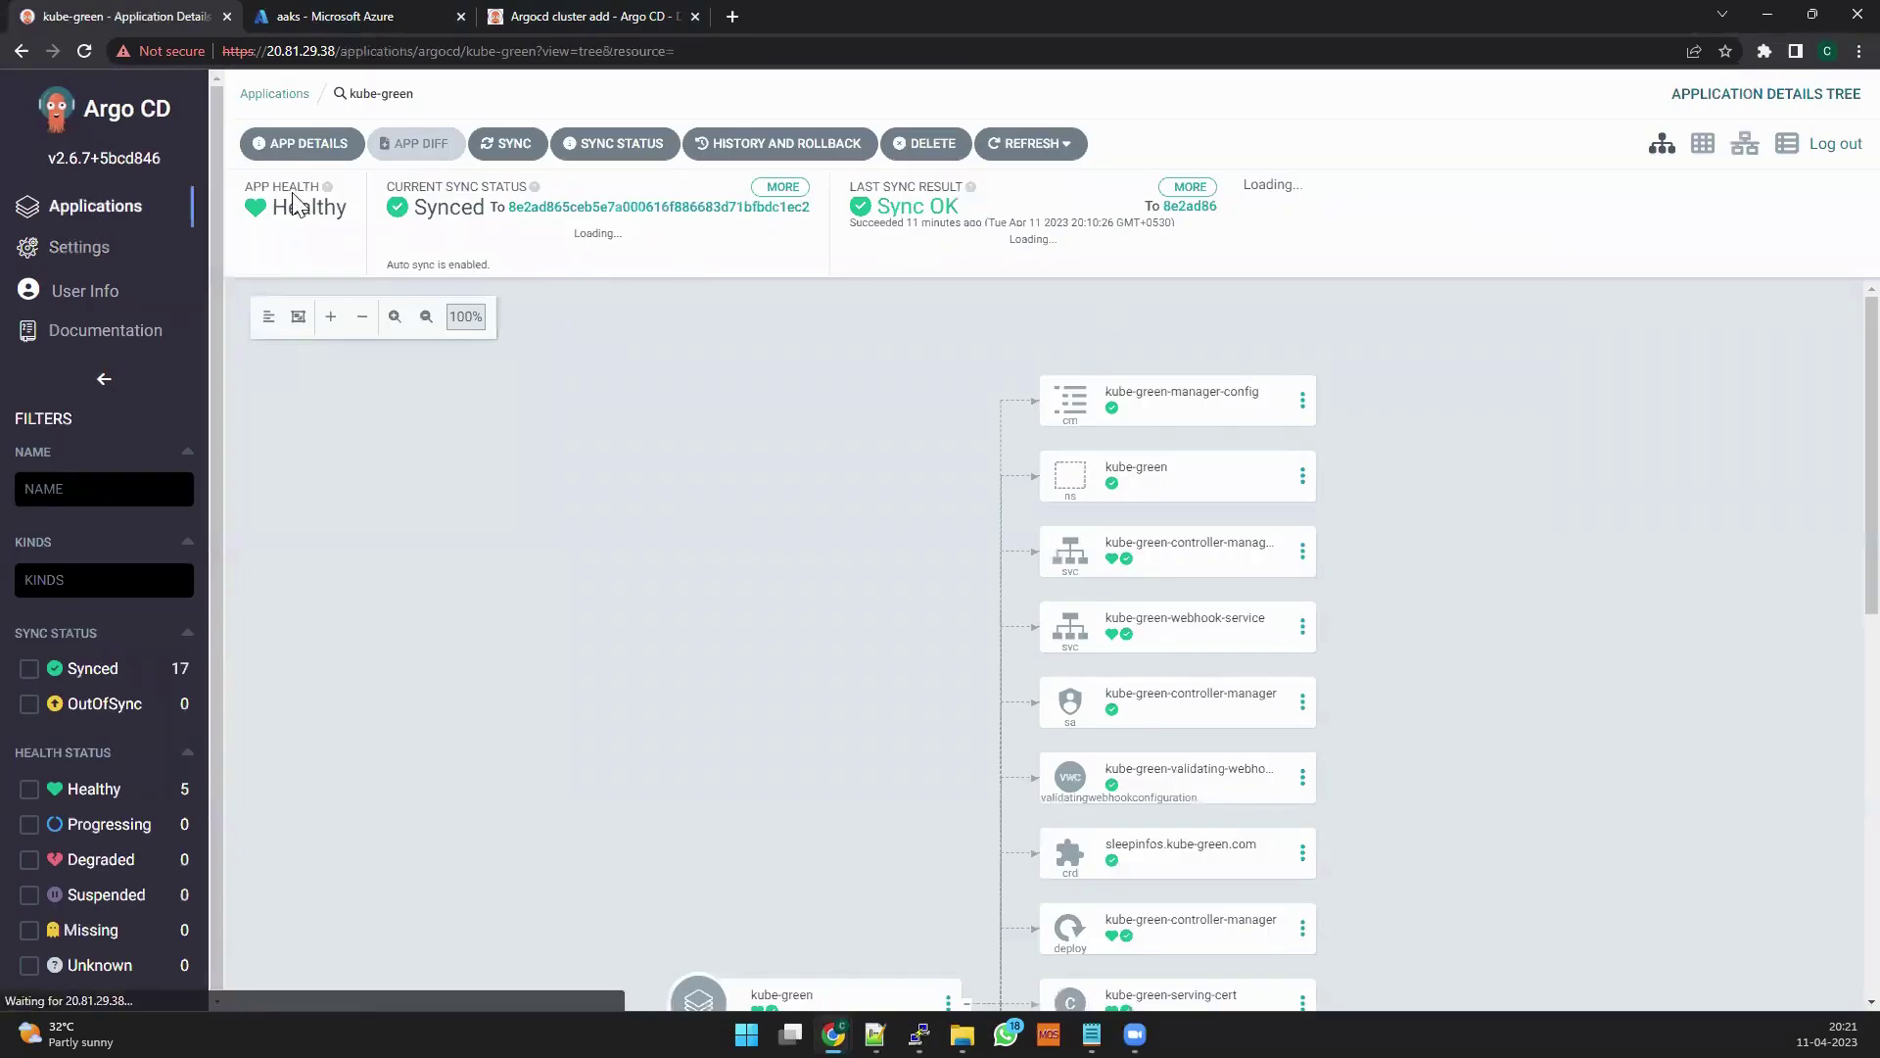
left_click(302, 143)
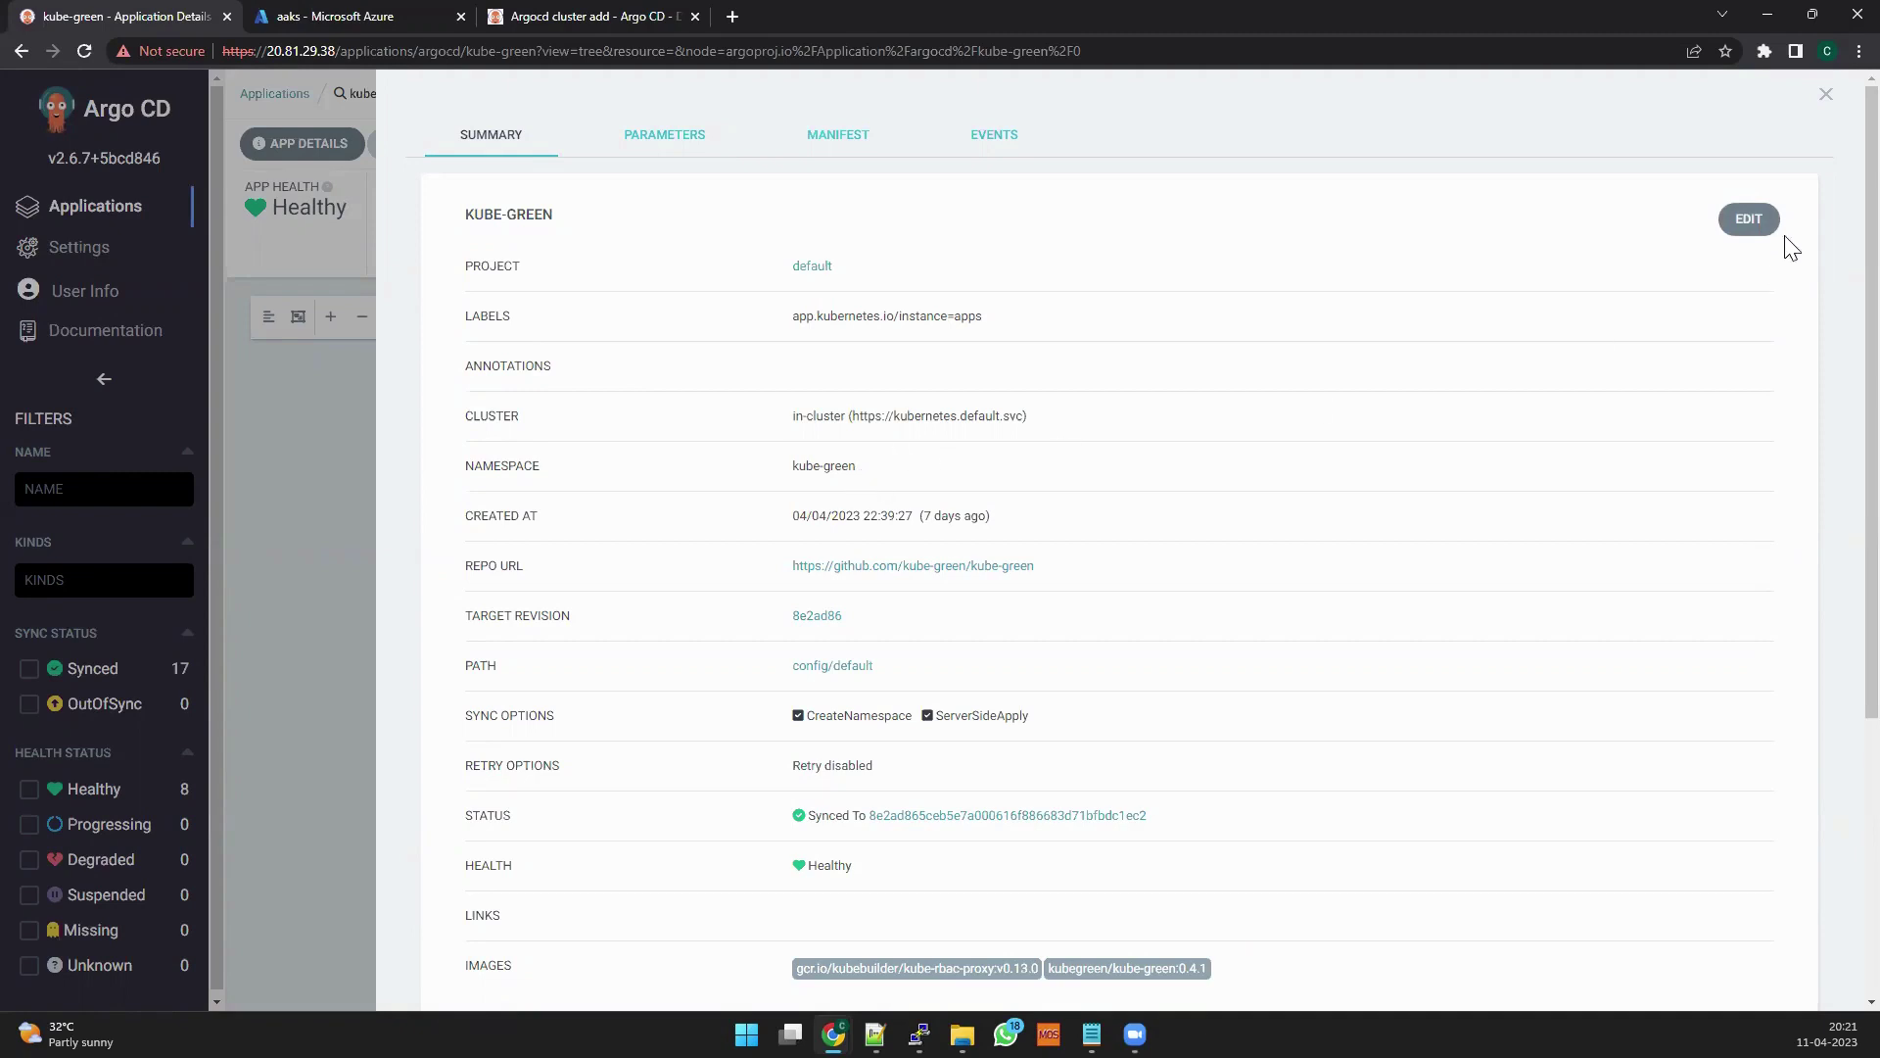
left_click(1747, 219)
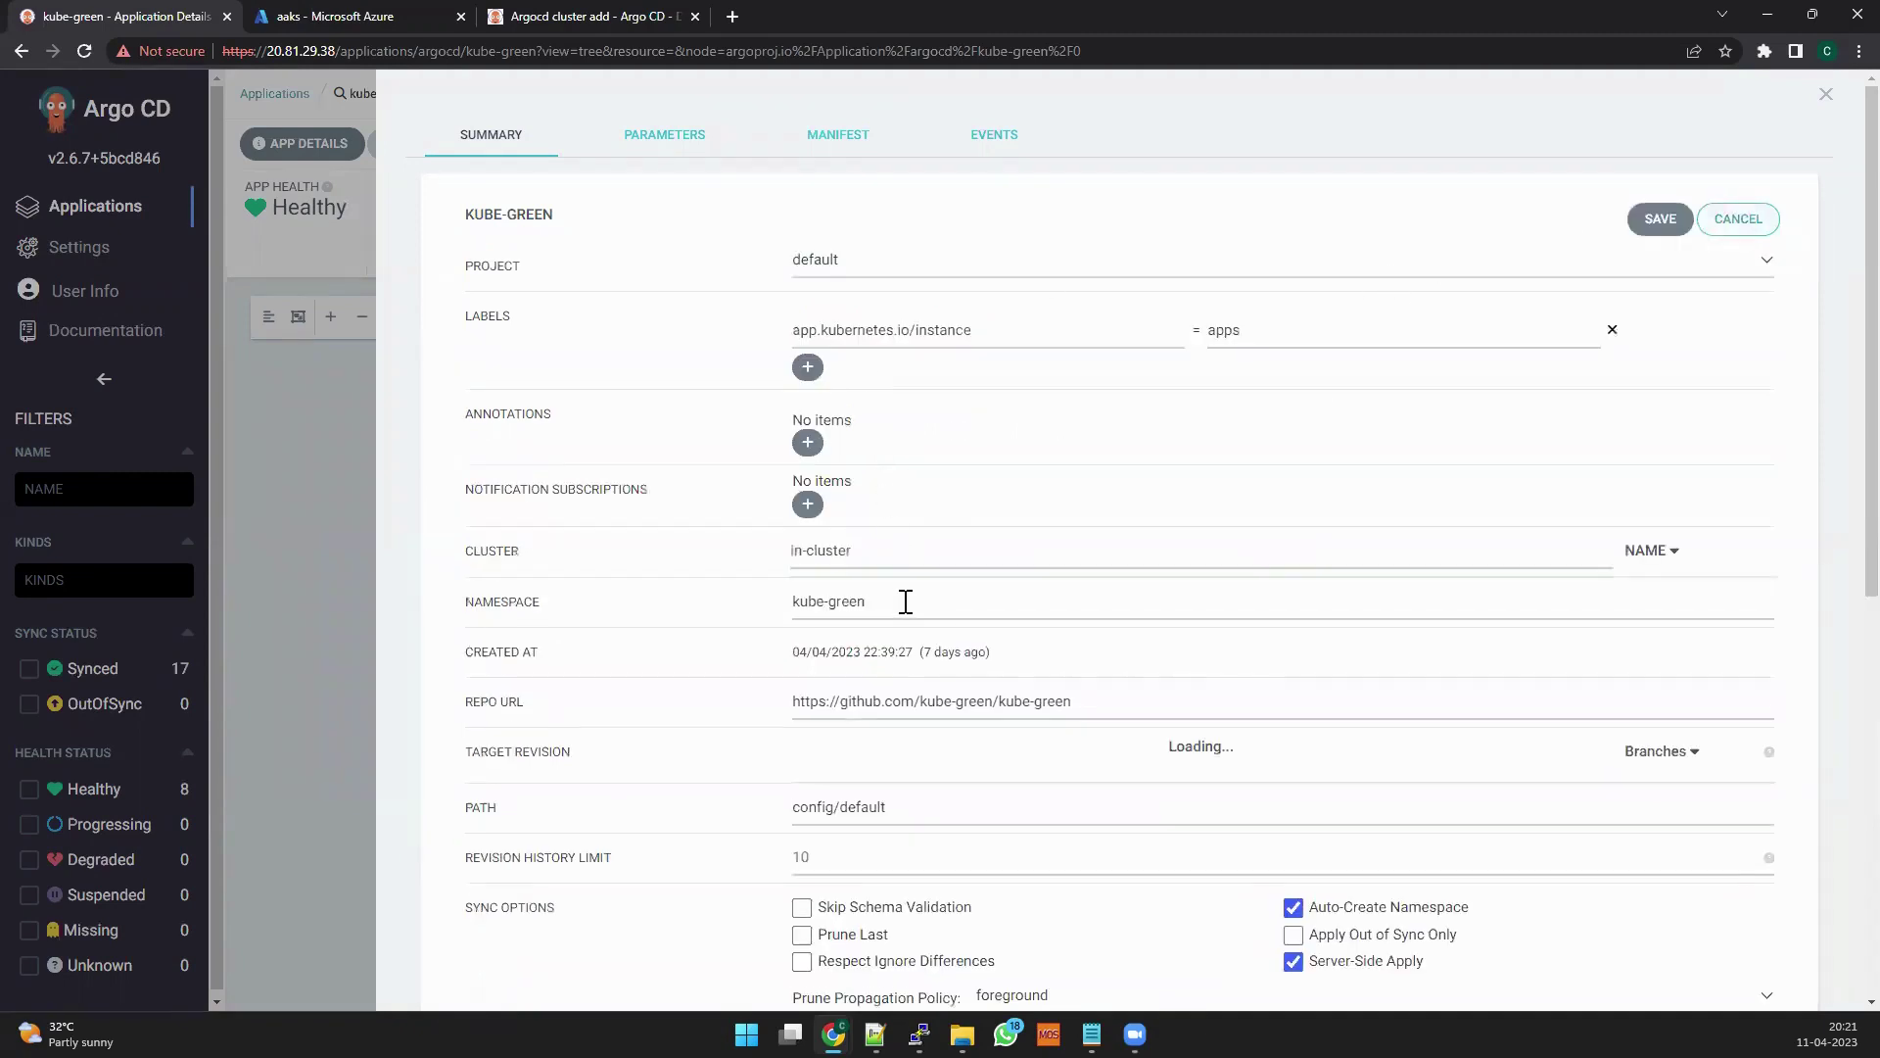
left_click(899, 550)
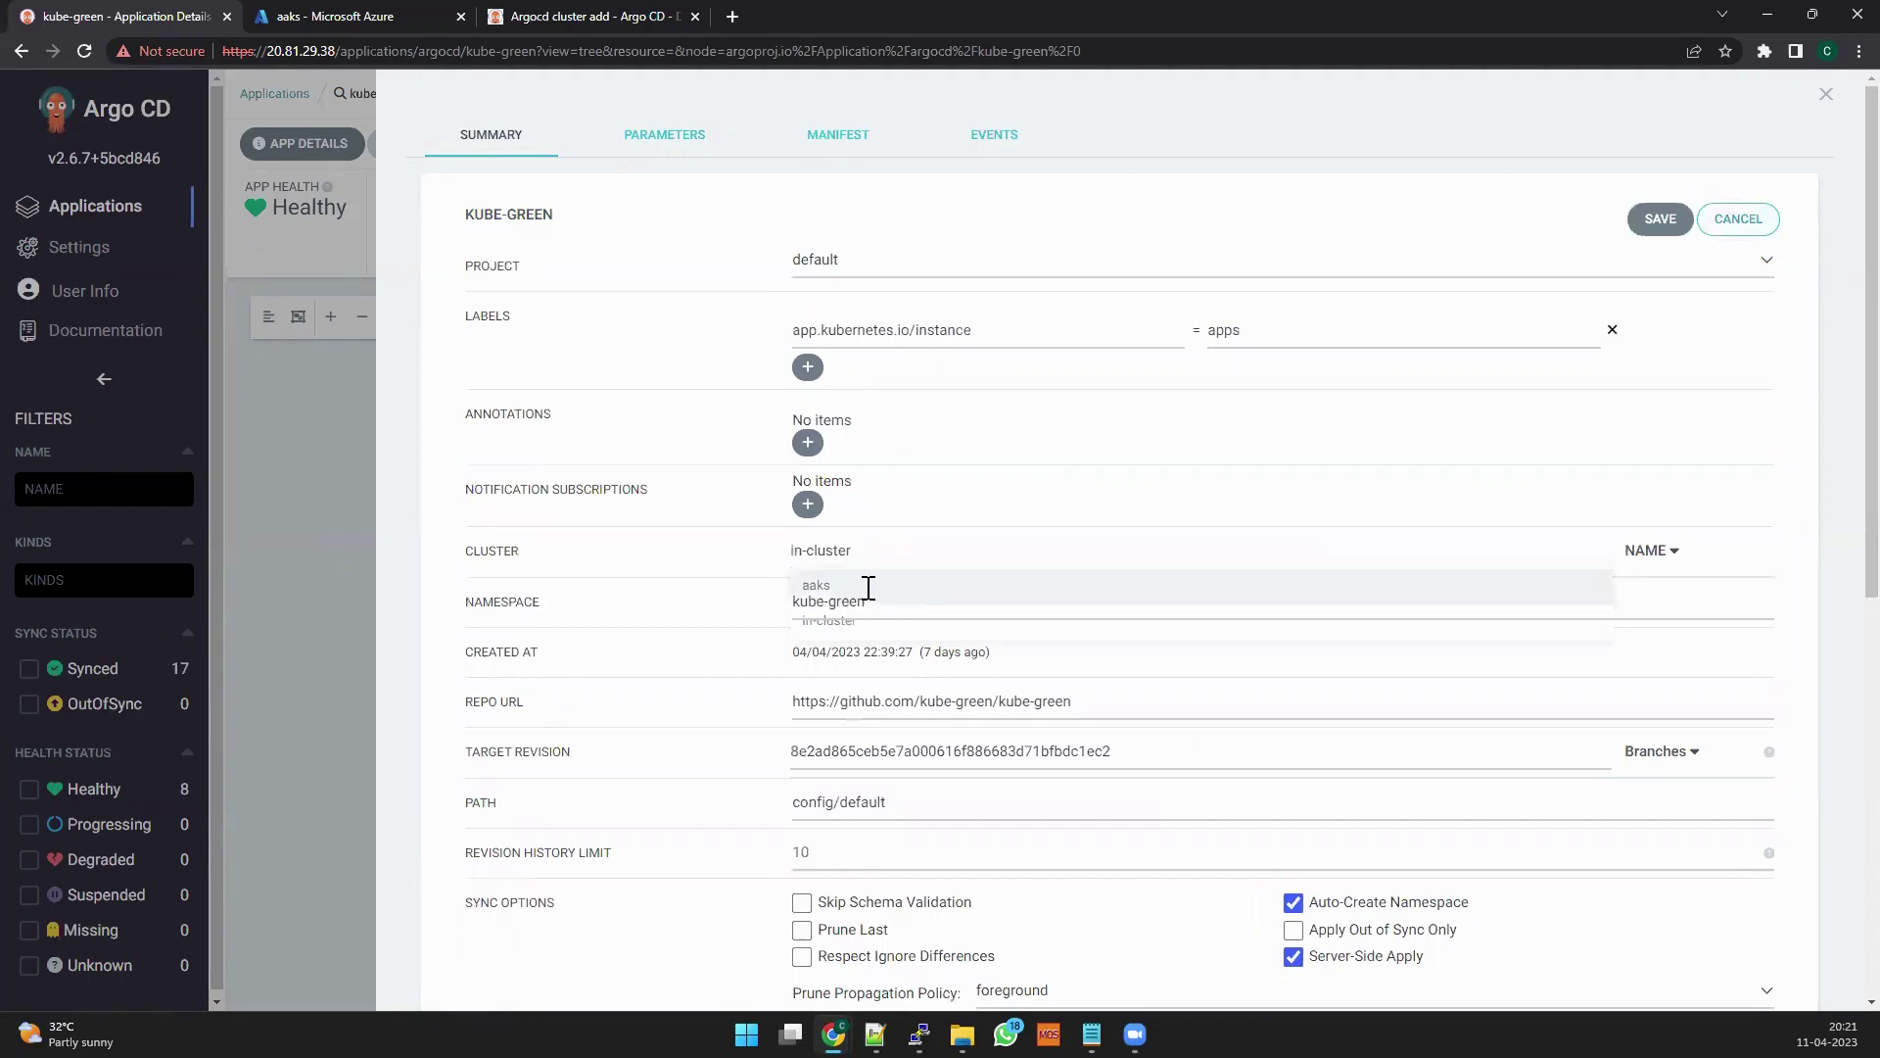
left_click(864, 599)
left_click(891, 552)
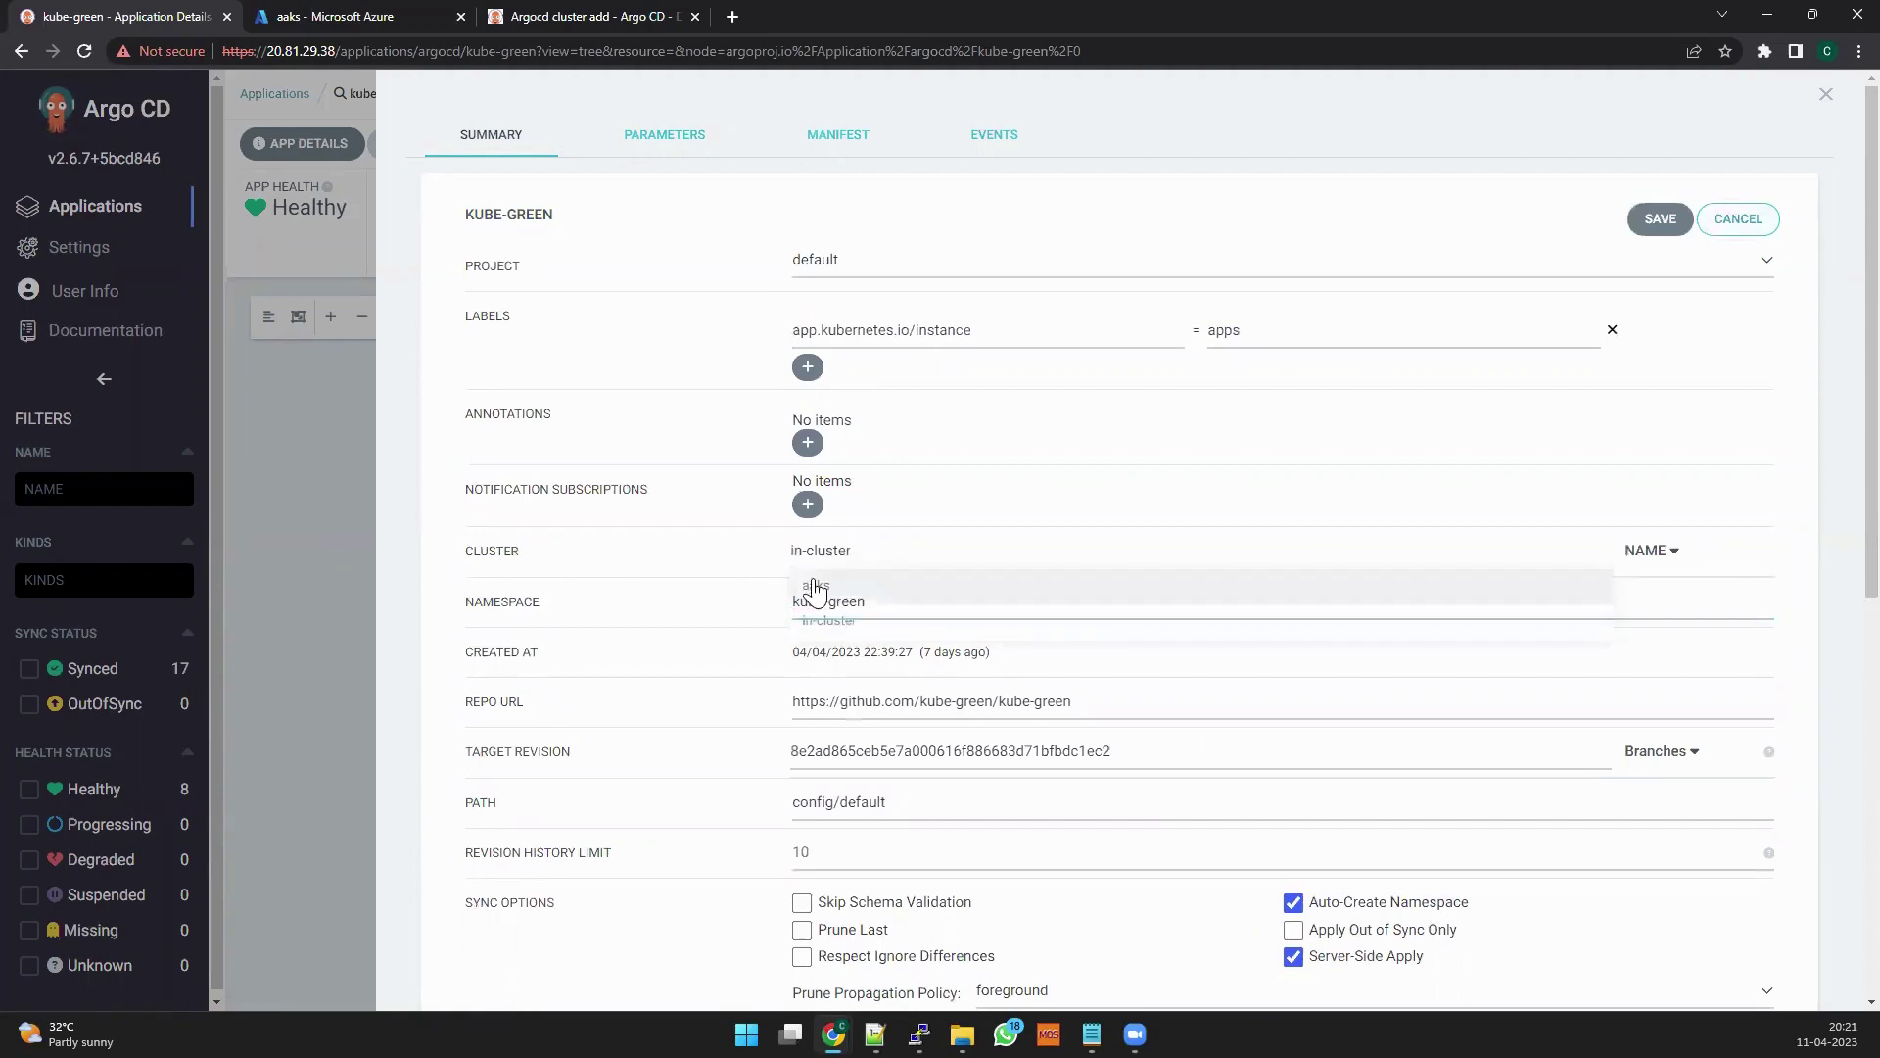
left_click(852, 579)
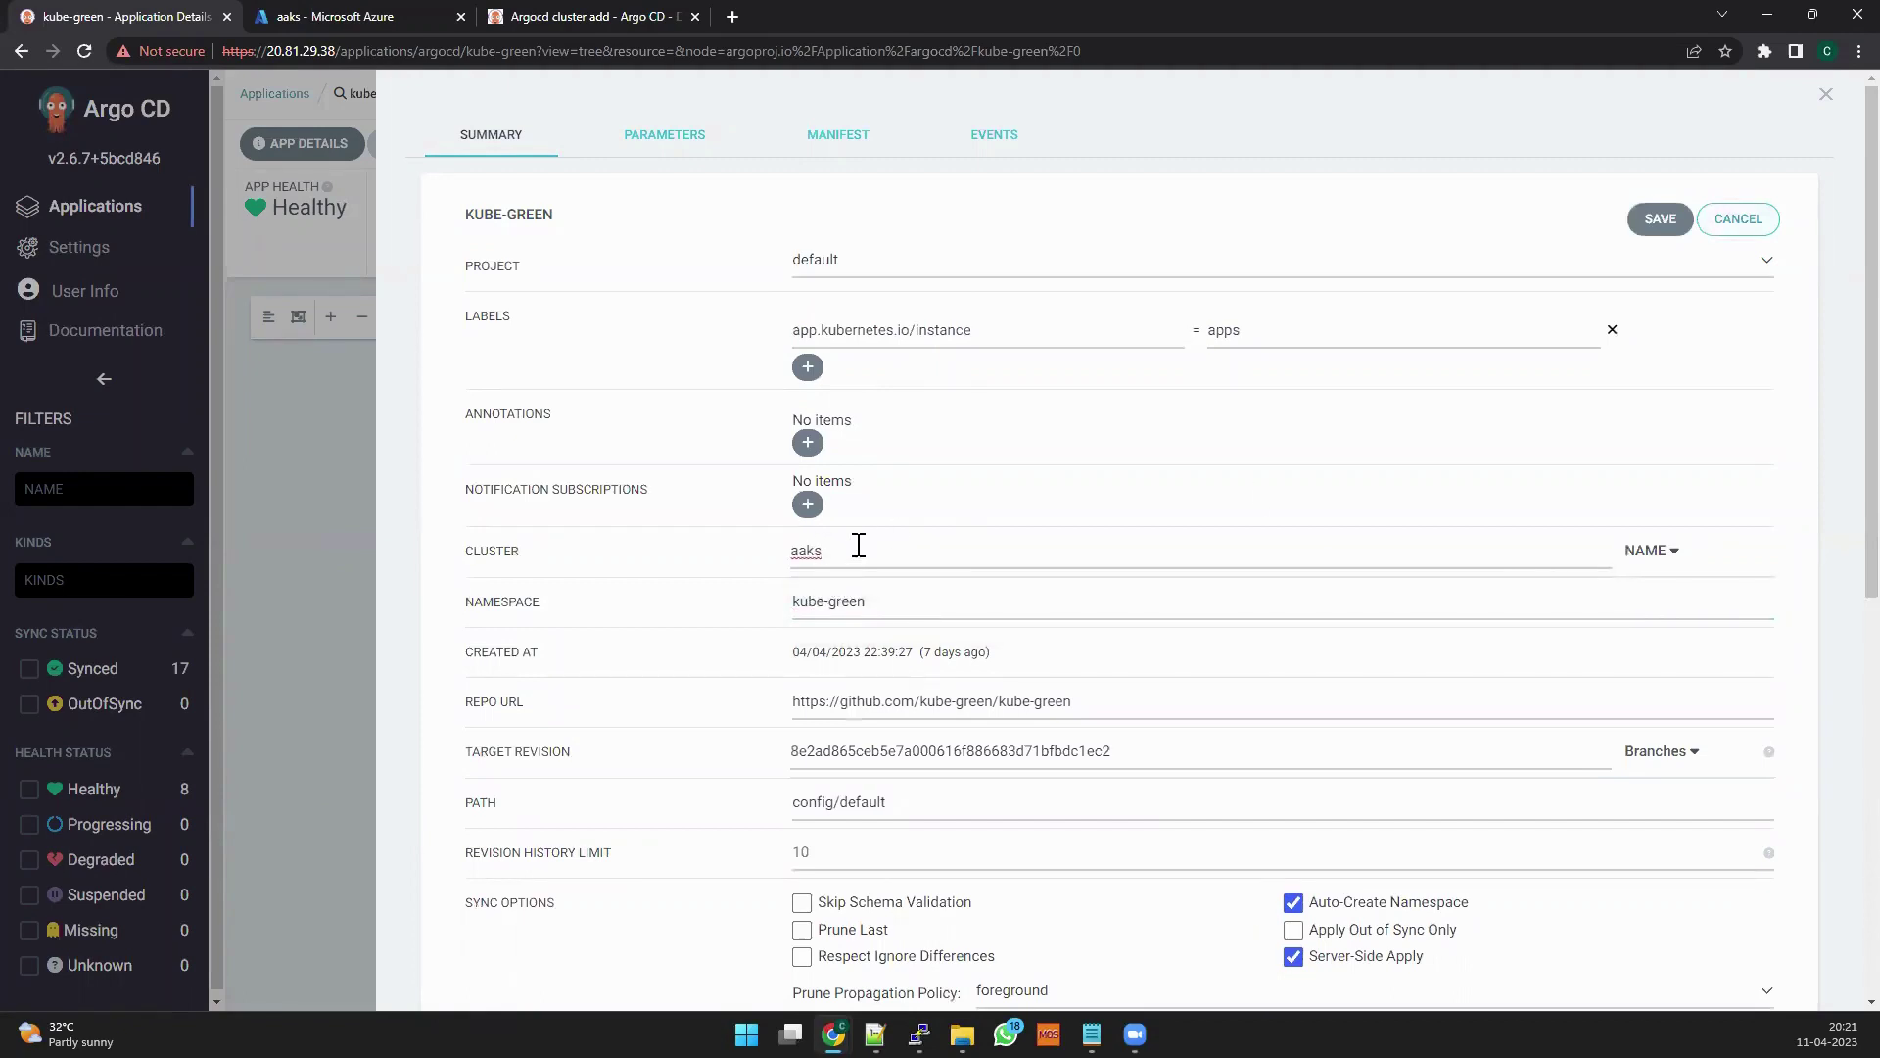
left_click(1660, 219)
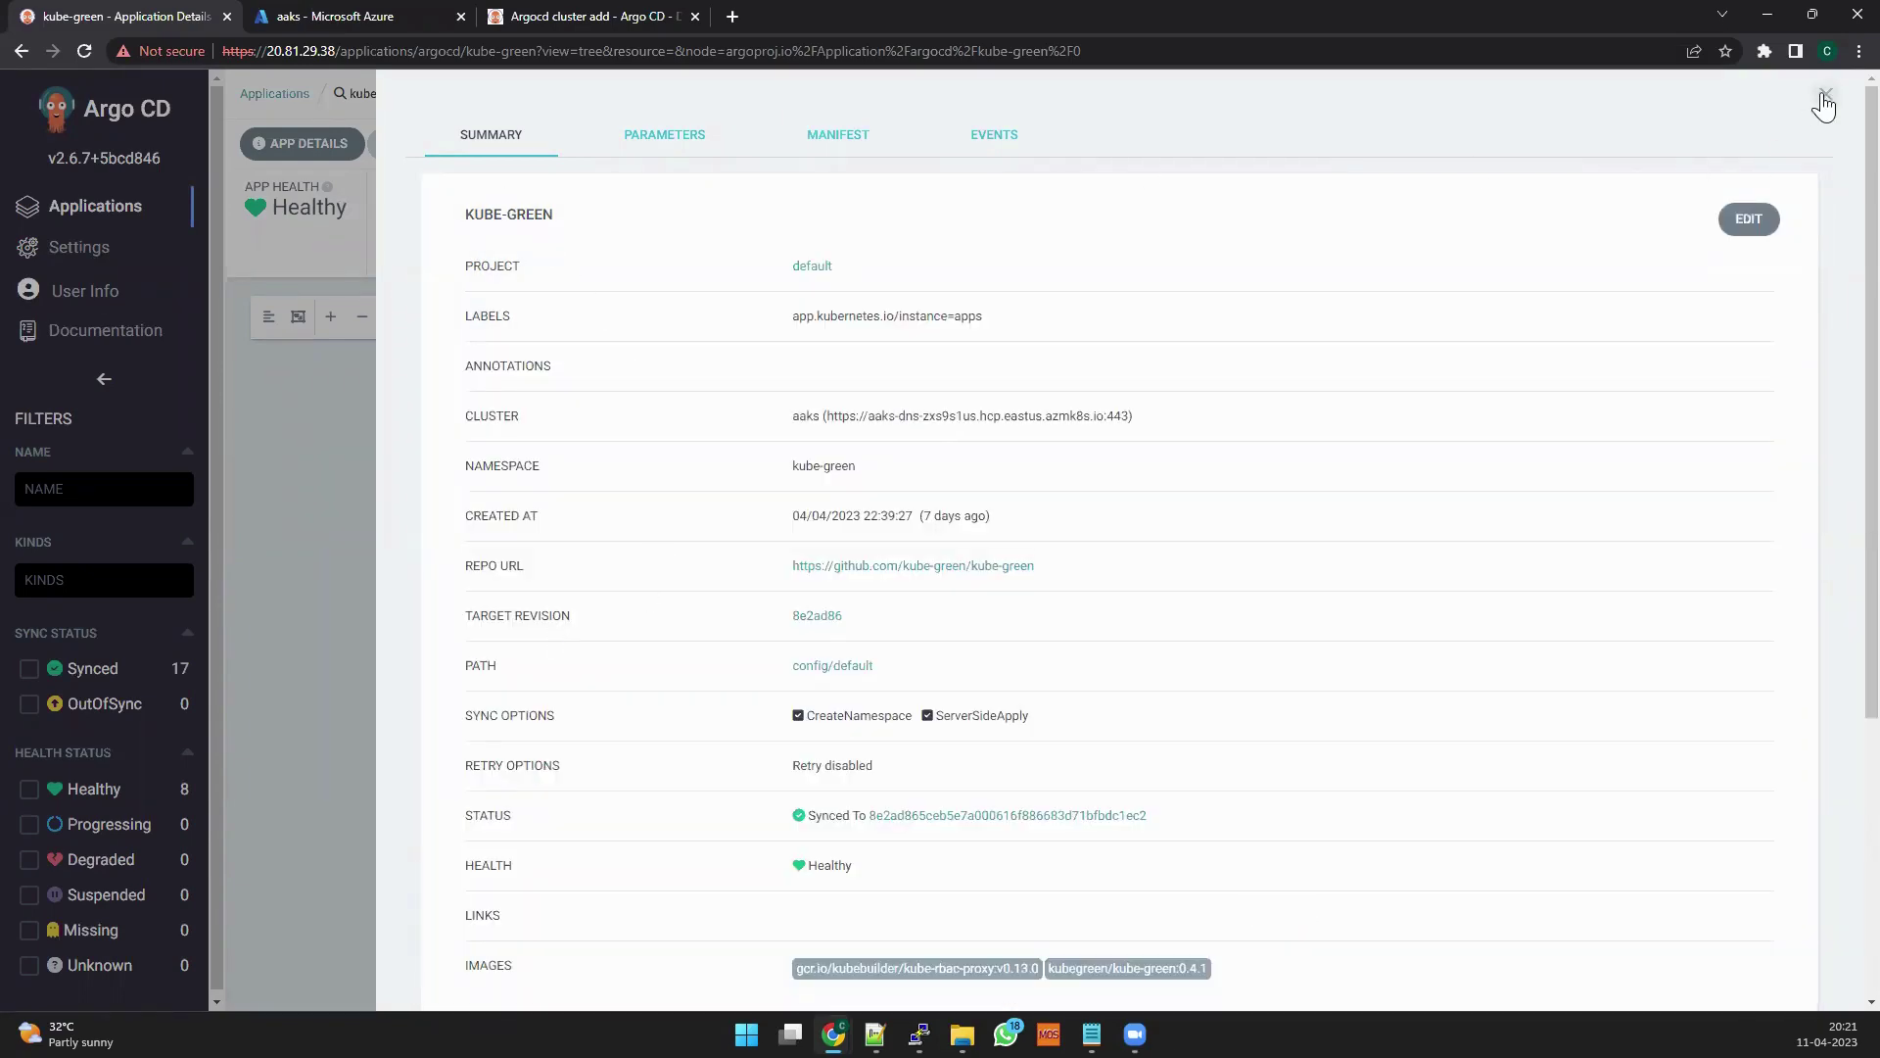
left_click(1826, 94)
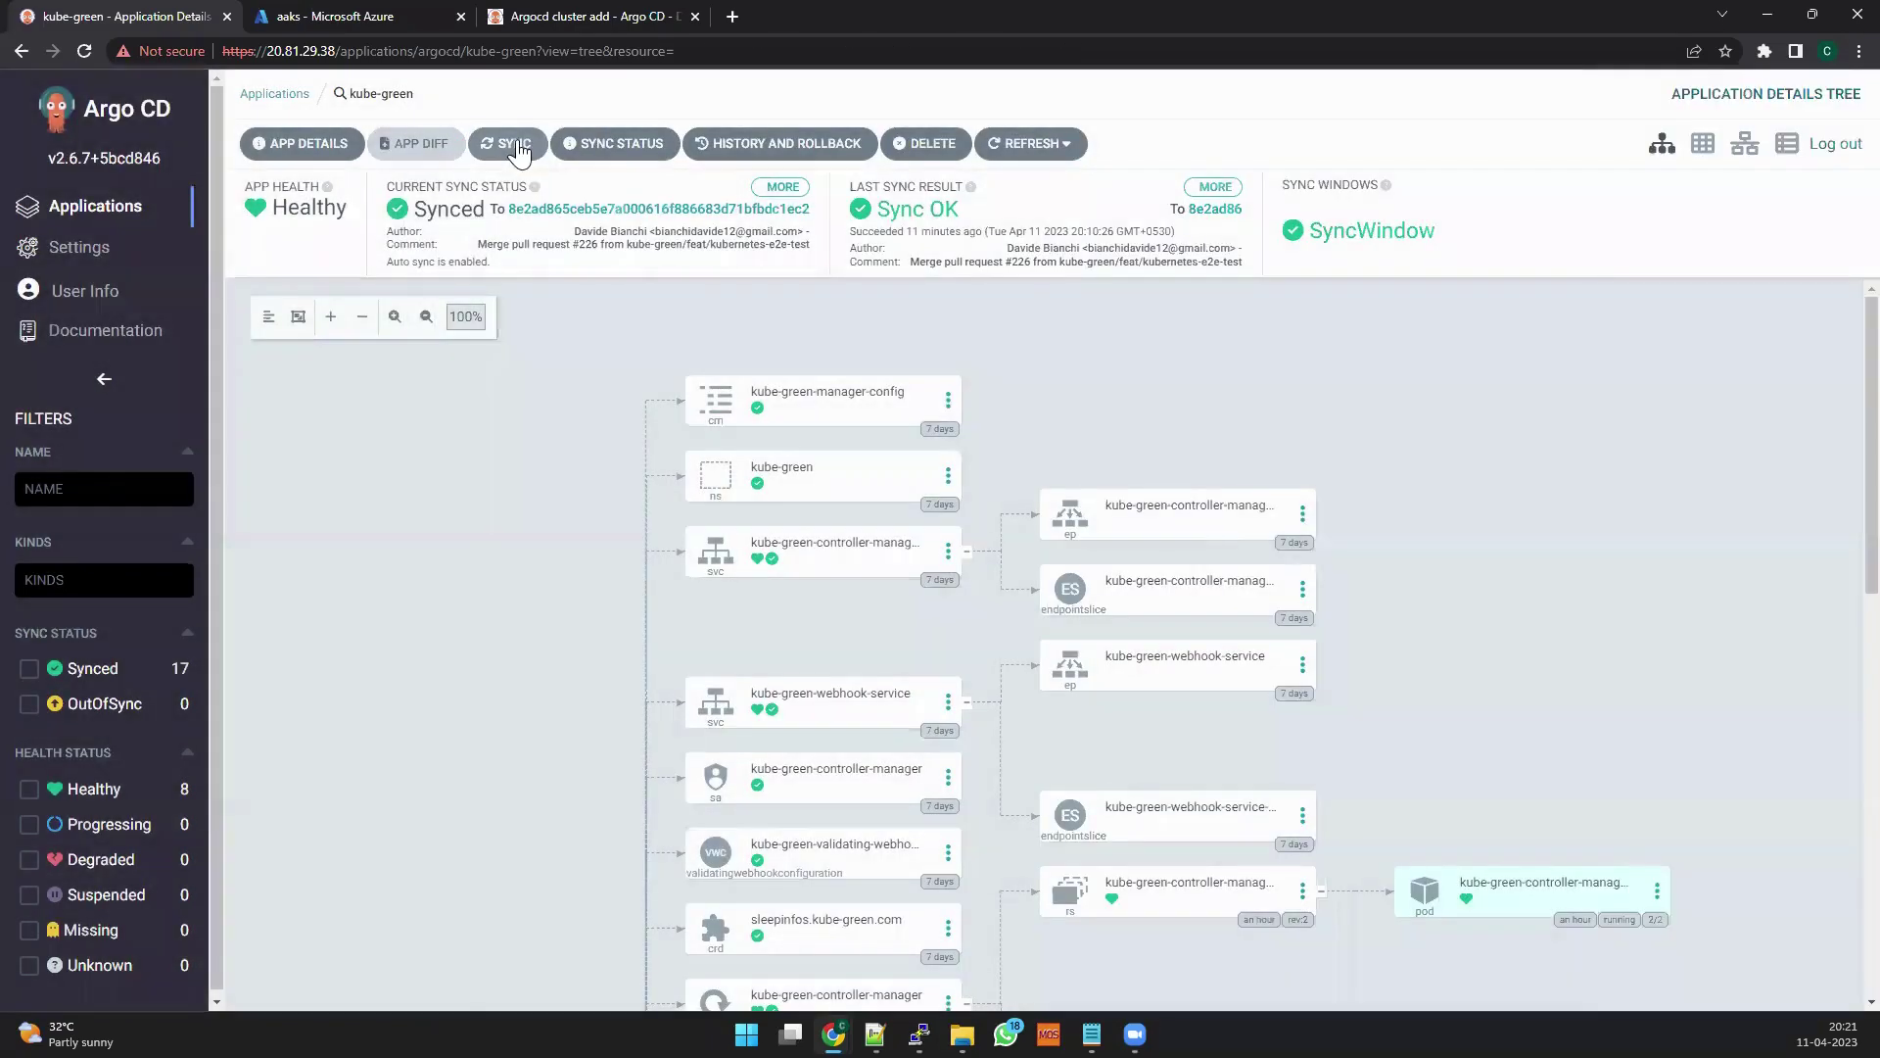
- Synchronize kube-green onto aaks and check the destination cluster in its app details
left_click(515, 143)
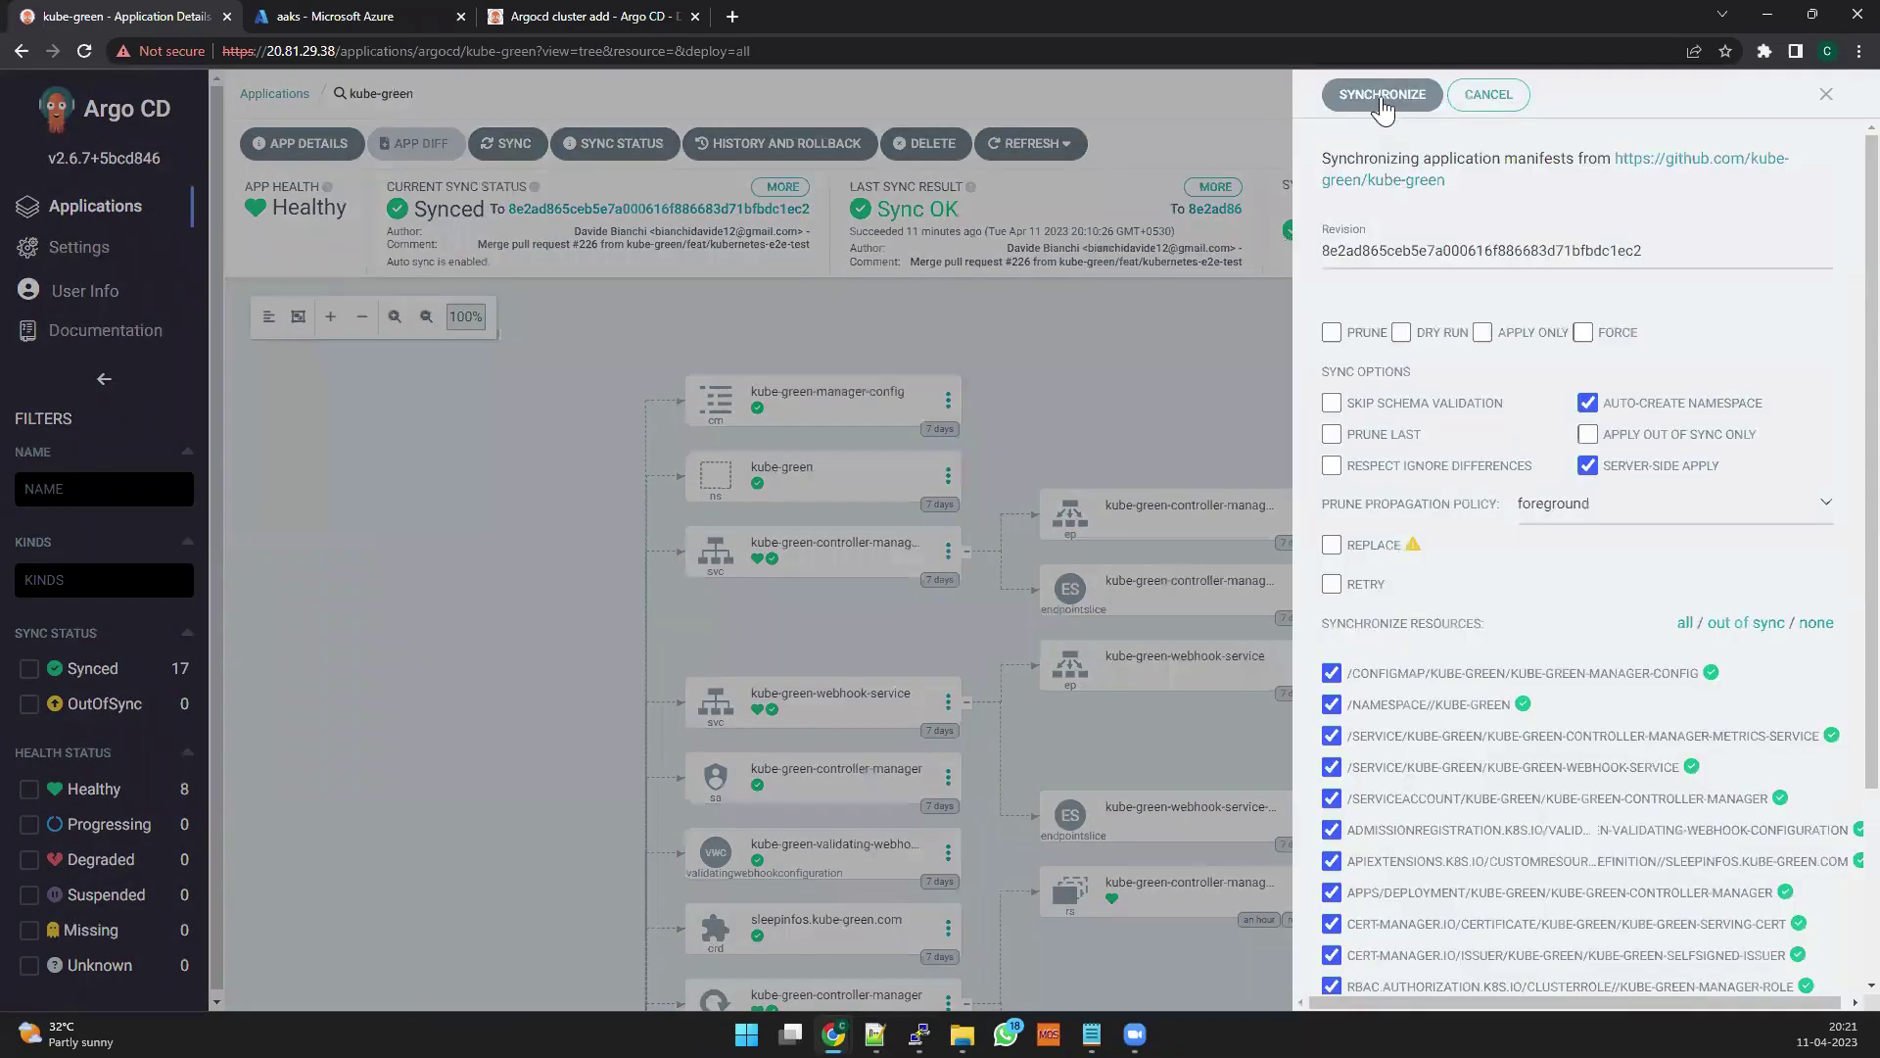
left_click(1382, 95)
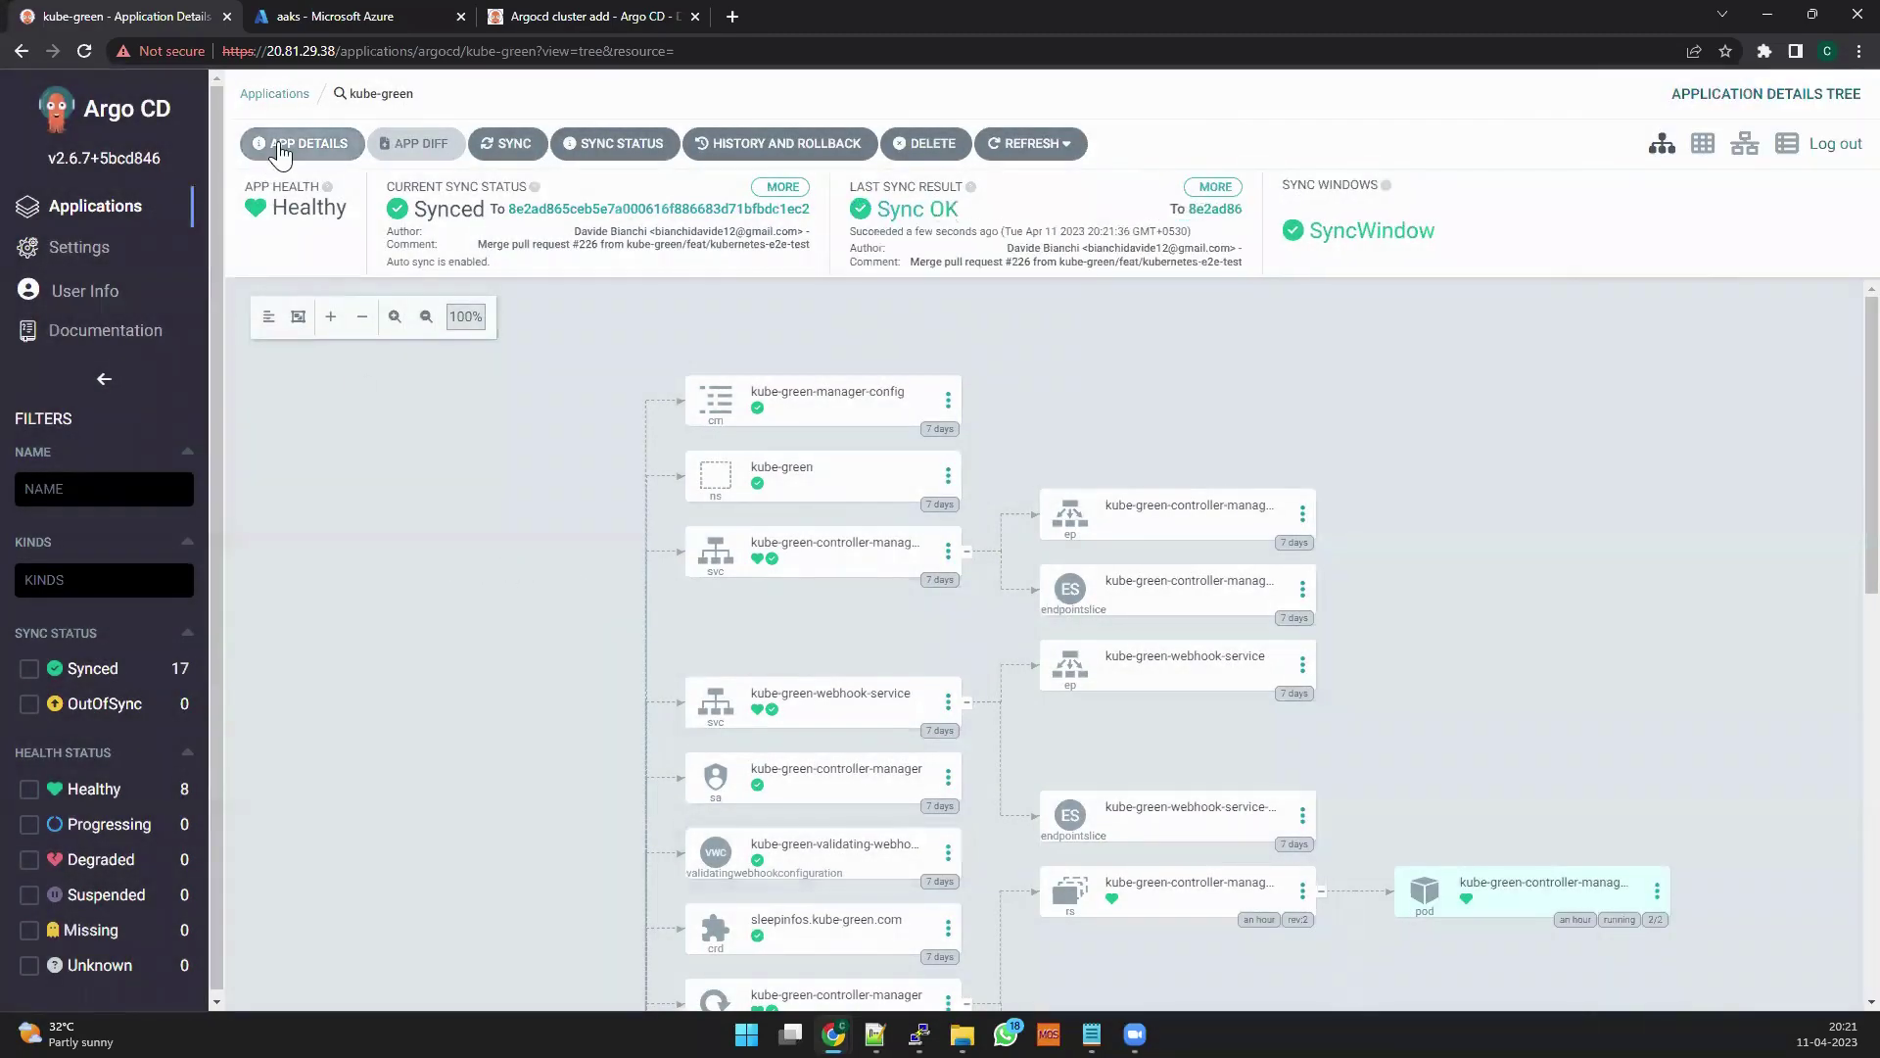
left_click(301, 143)
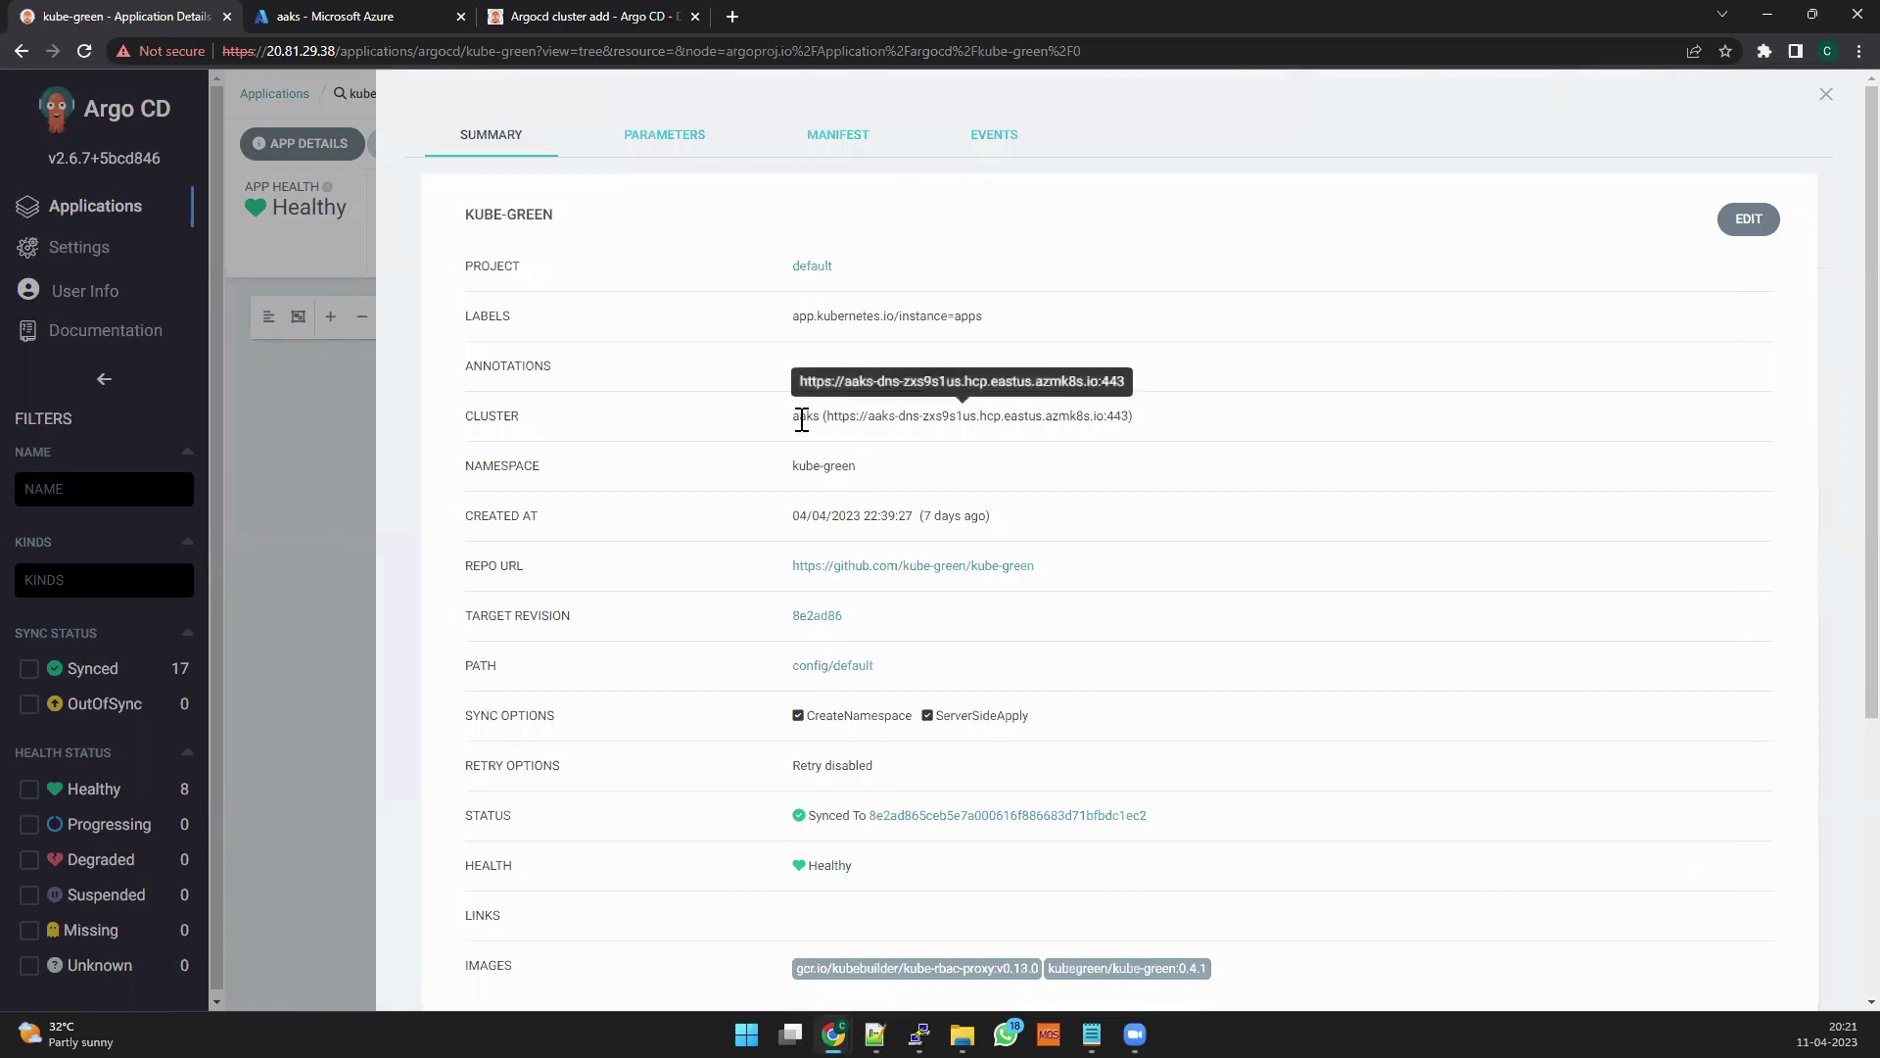
left_click(1826, 94)
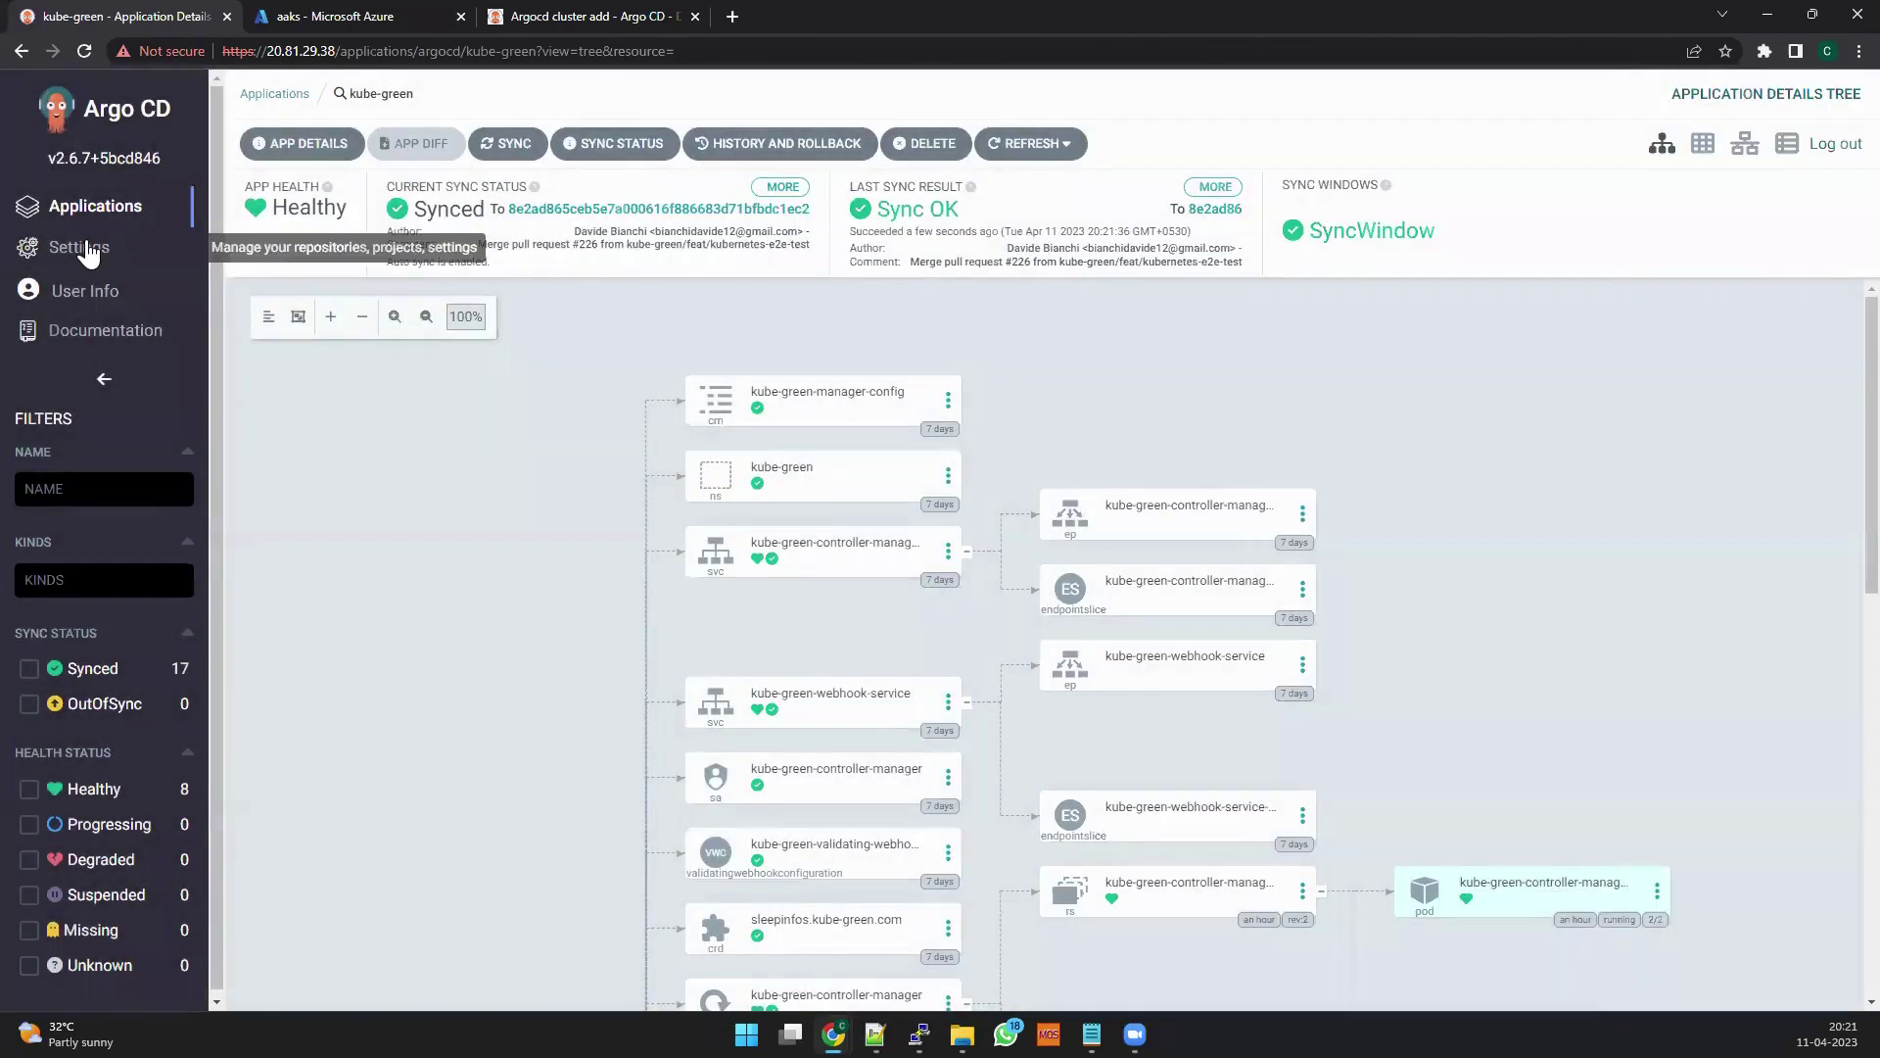
- Check aaks in Settings > Clusters shows connected at version 1.24, then return to Applications
left_click(81, 247)
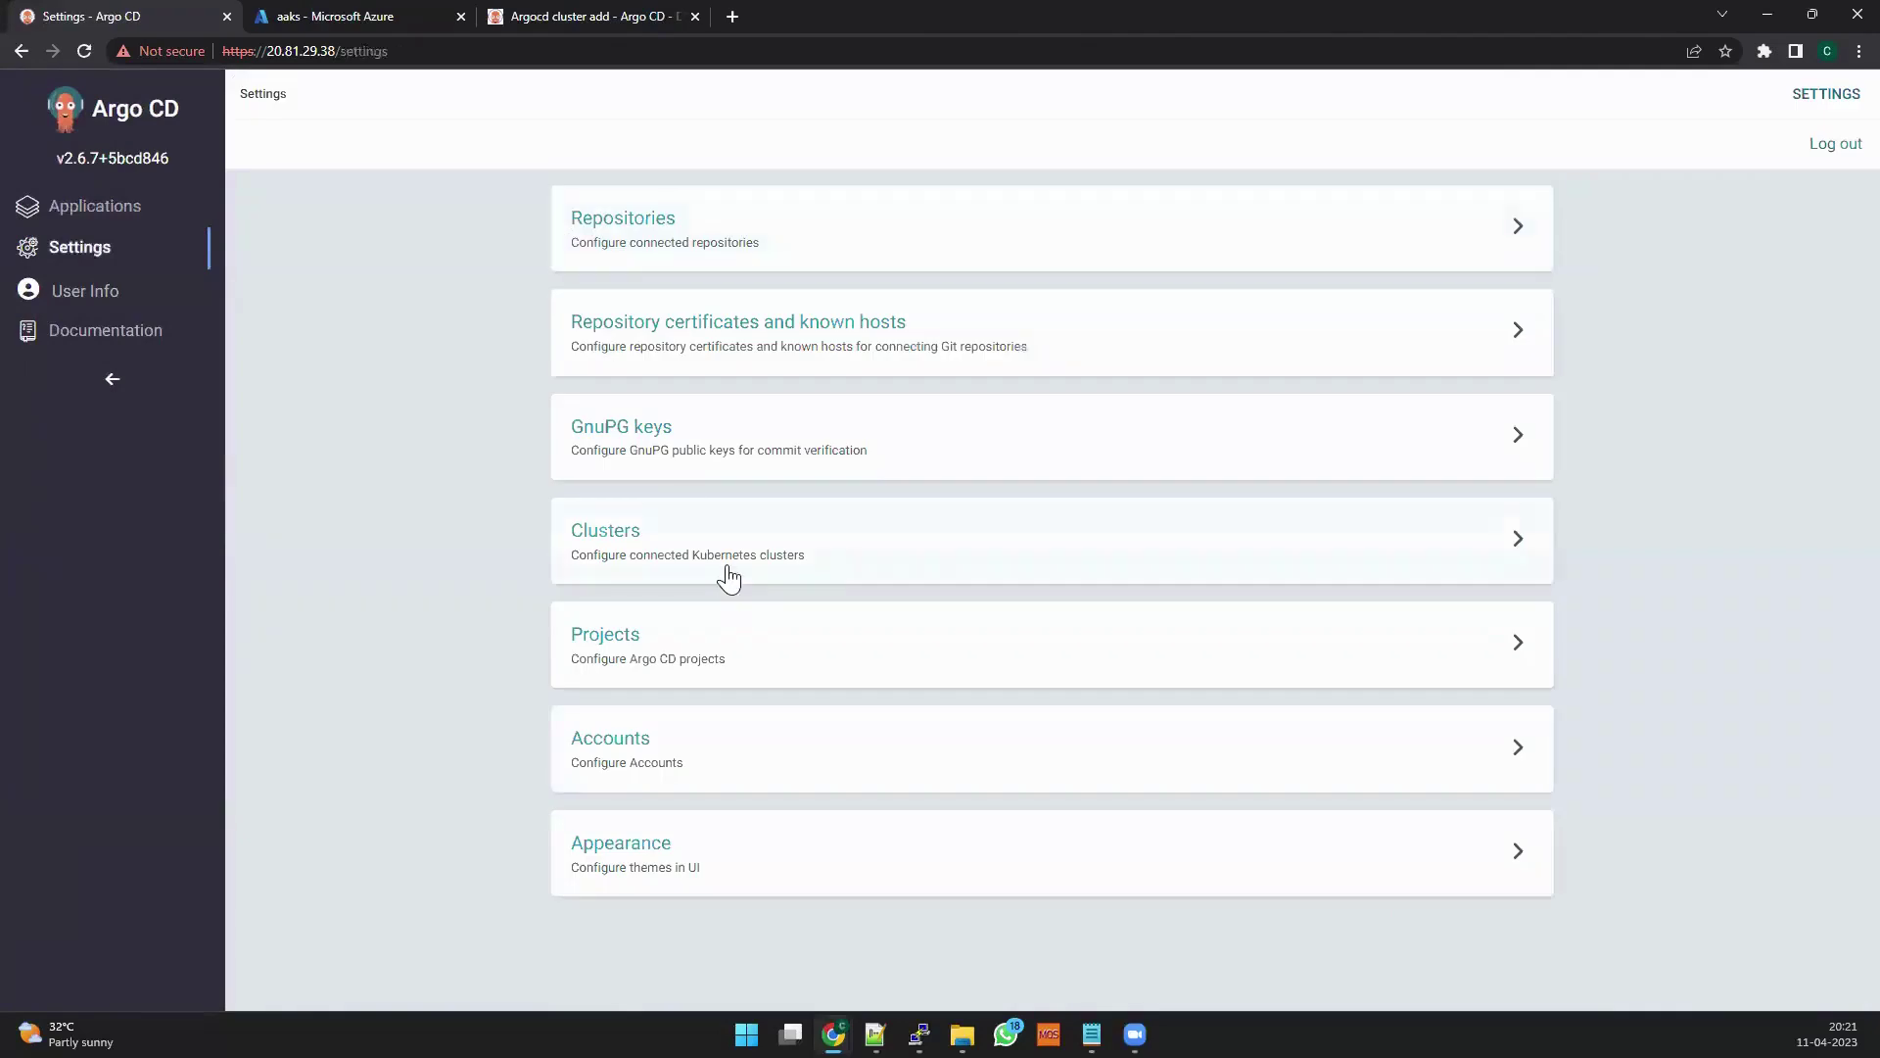
left_click(728, 539)
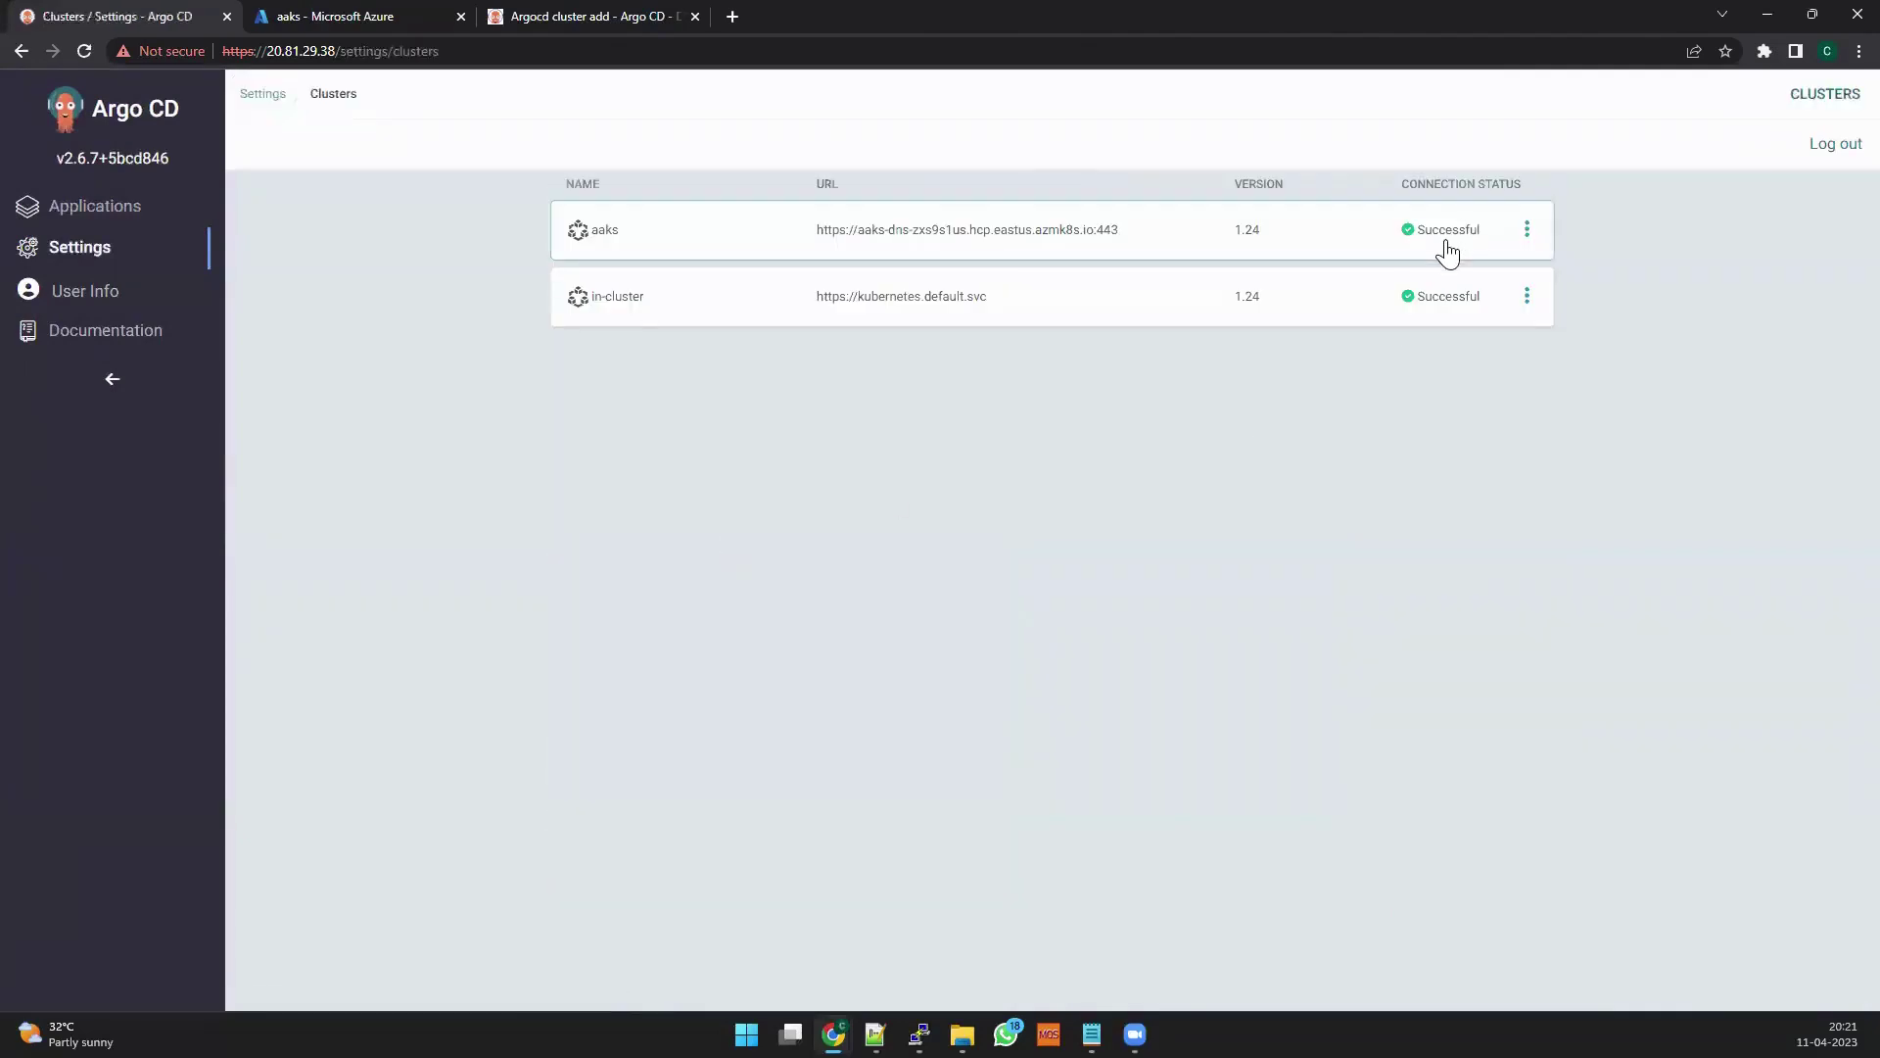
left_click(1447, 250)
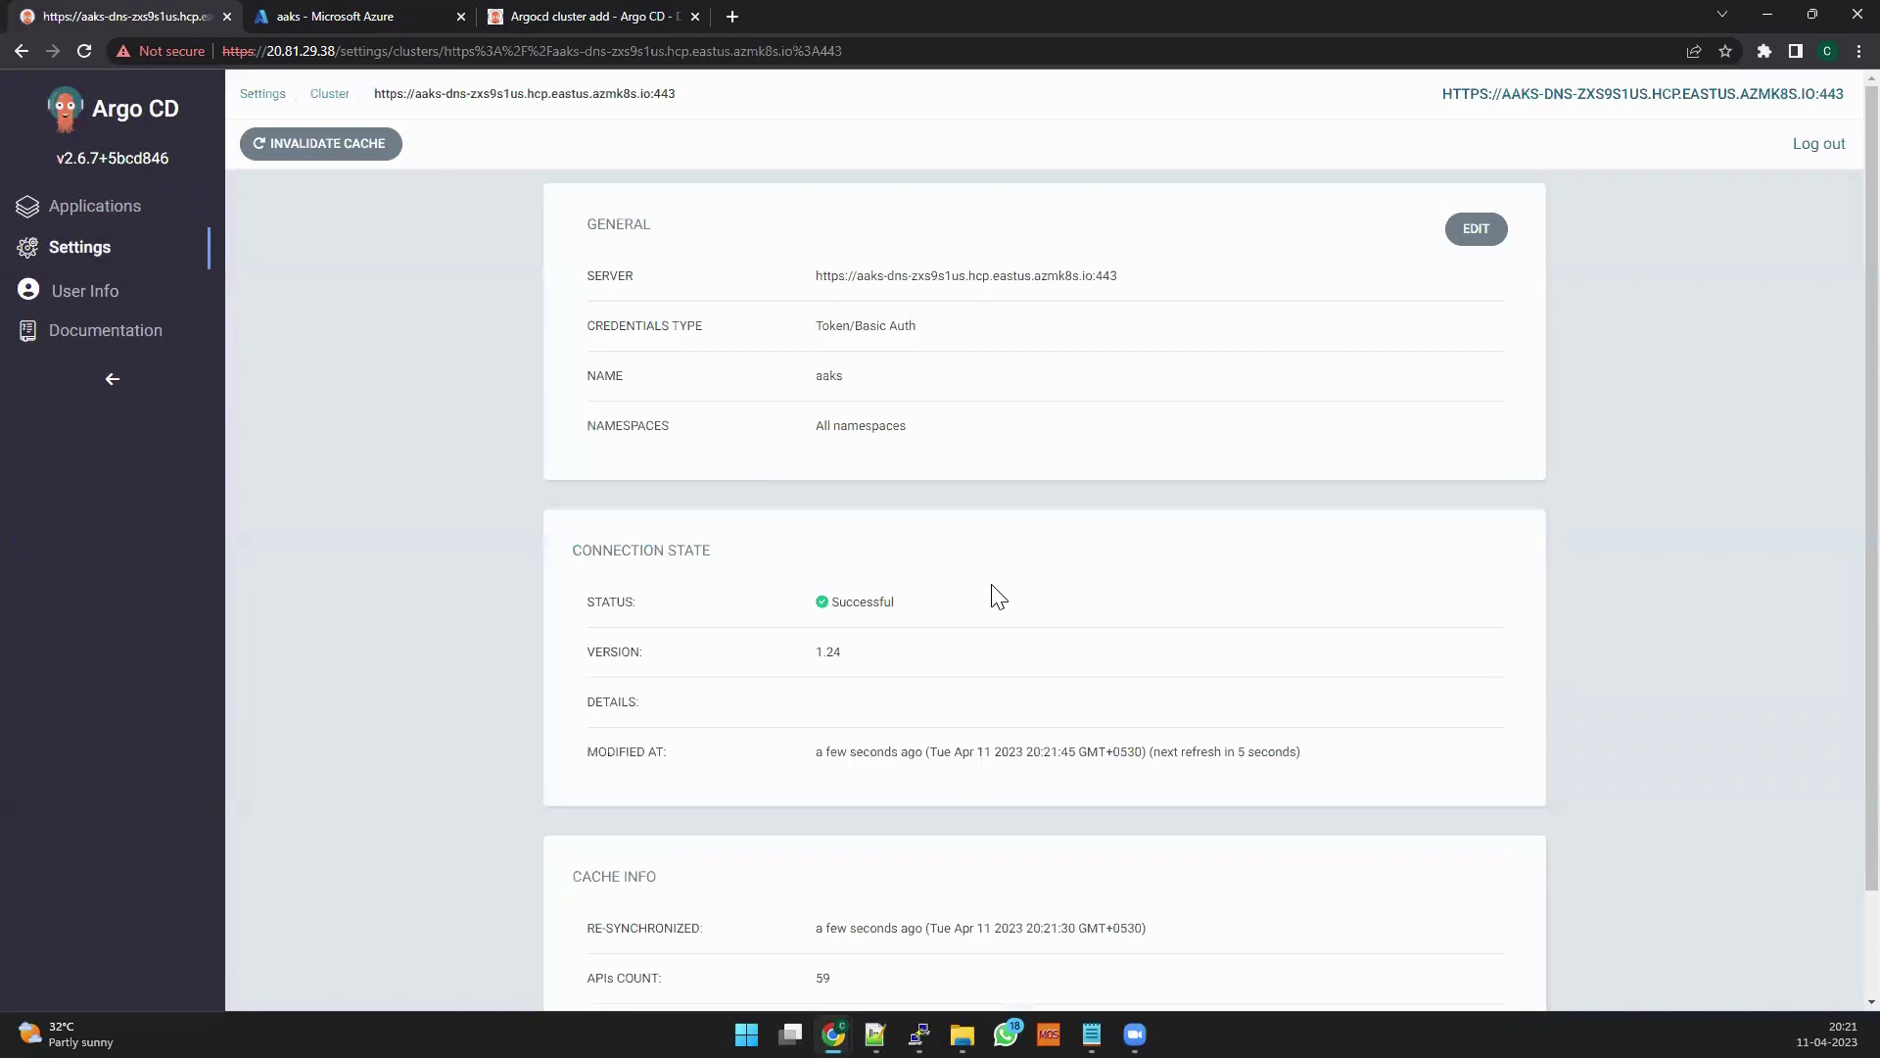
scroll(1050, 698, "down", 1)
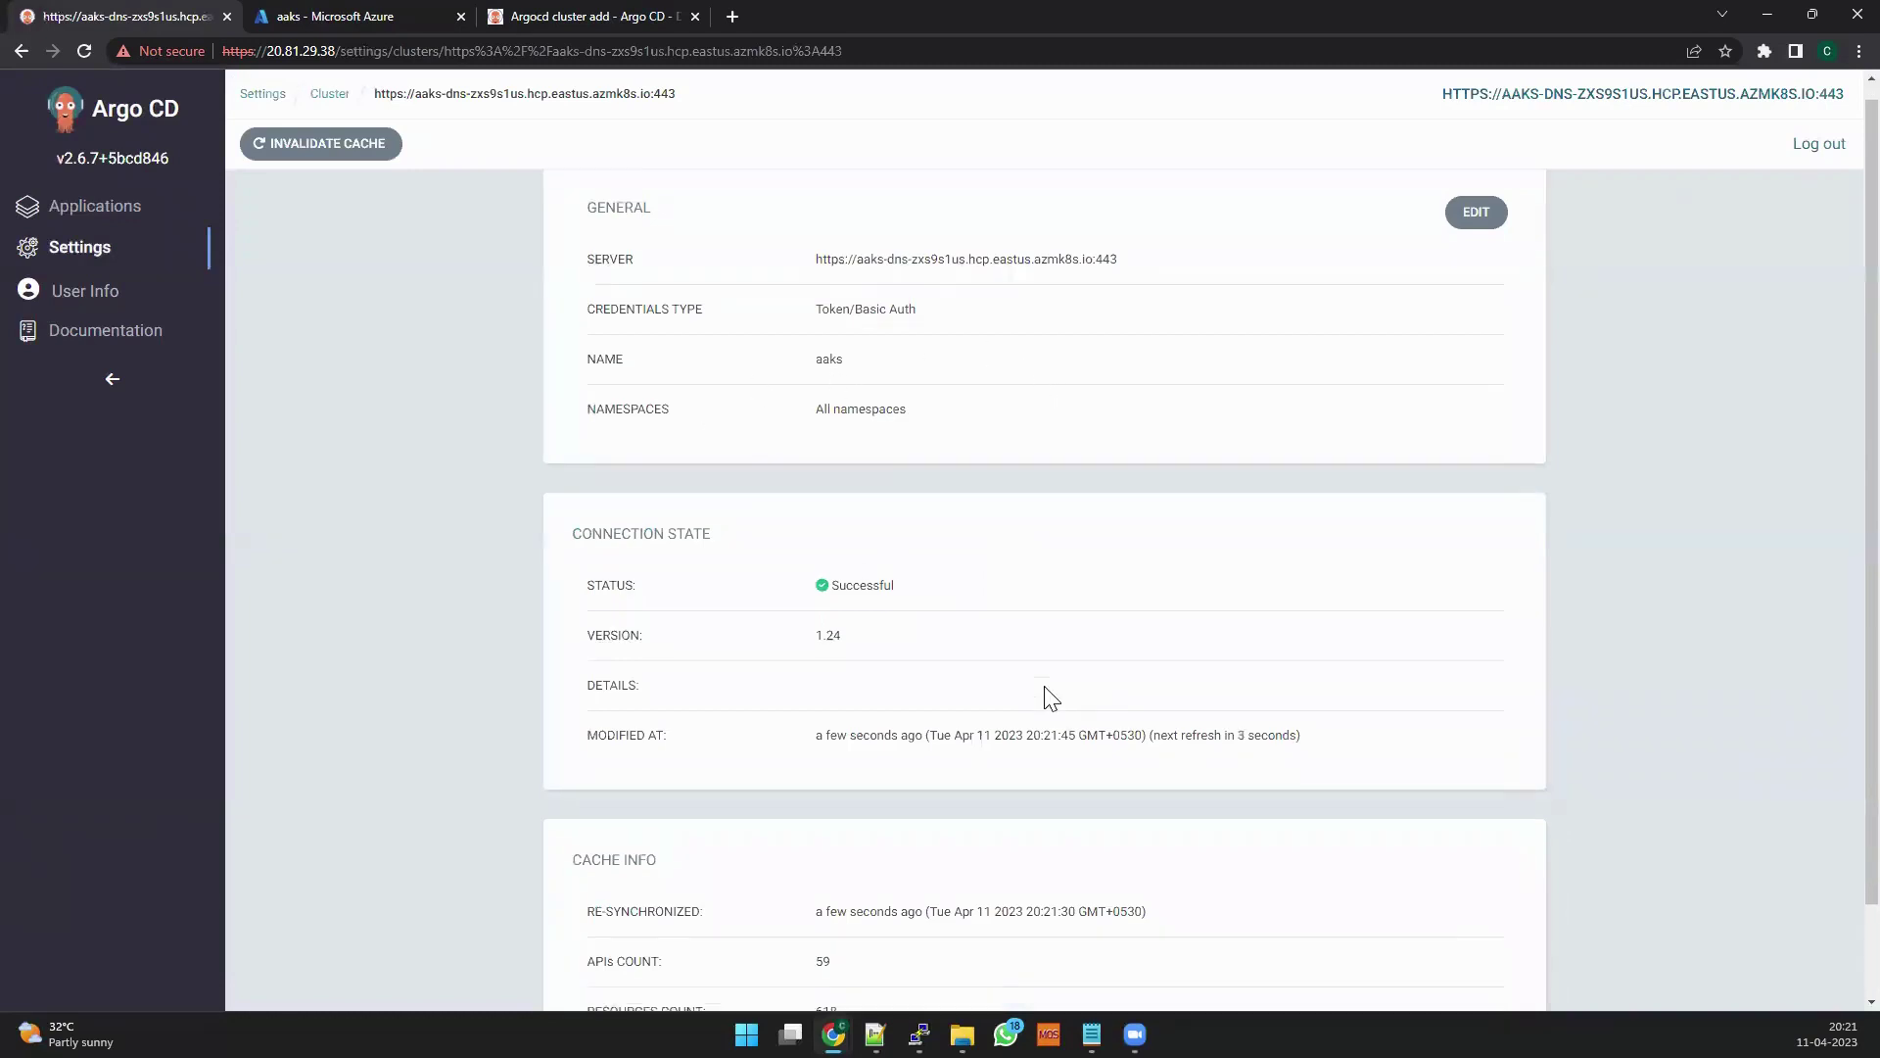
scroll(1045, 686, "up", 2)
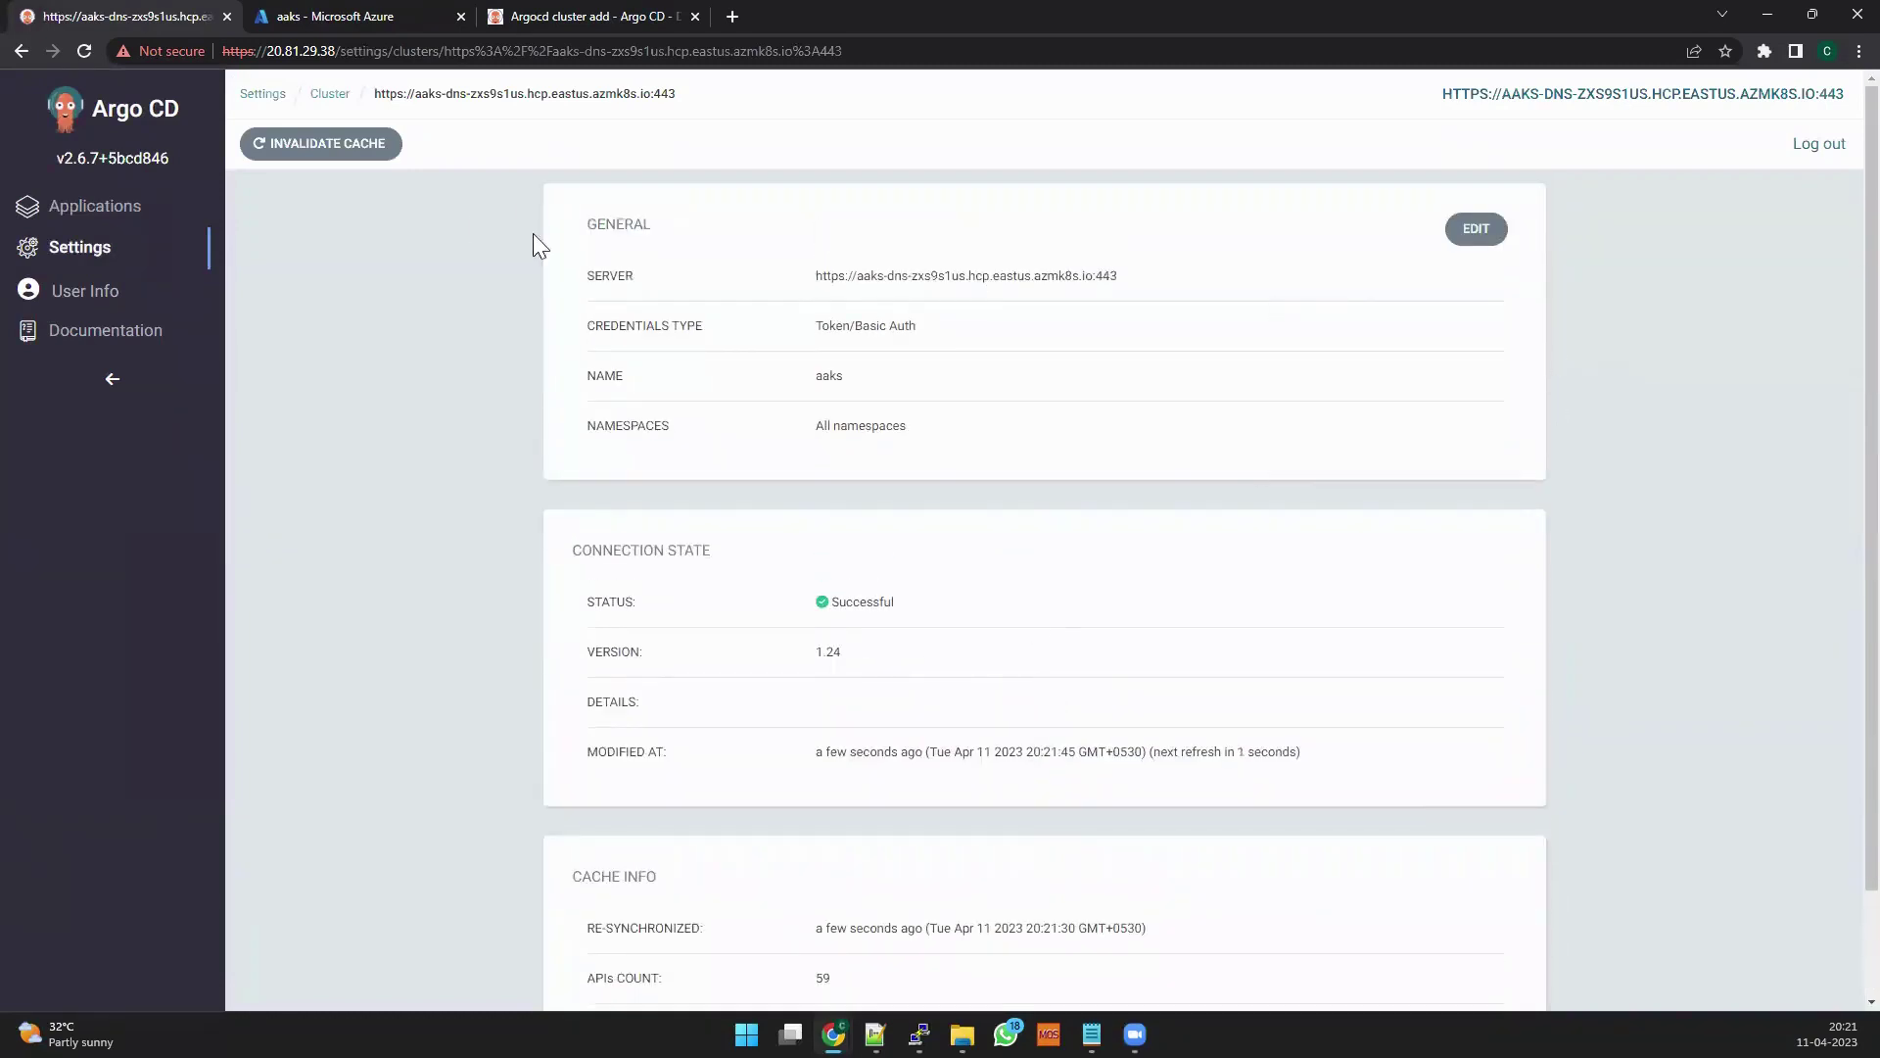
left_click(95, 205)
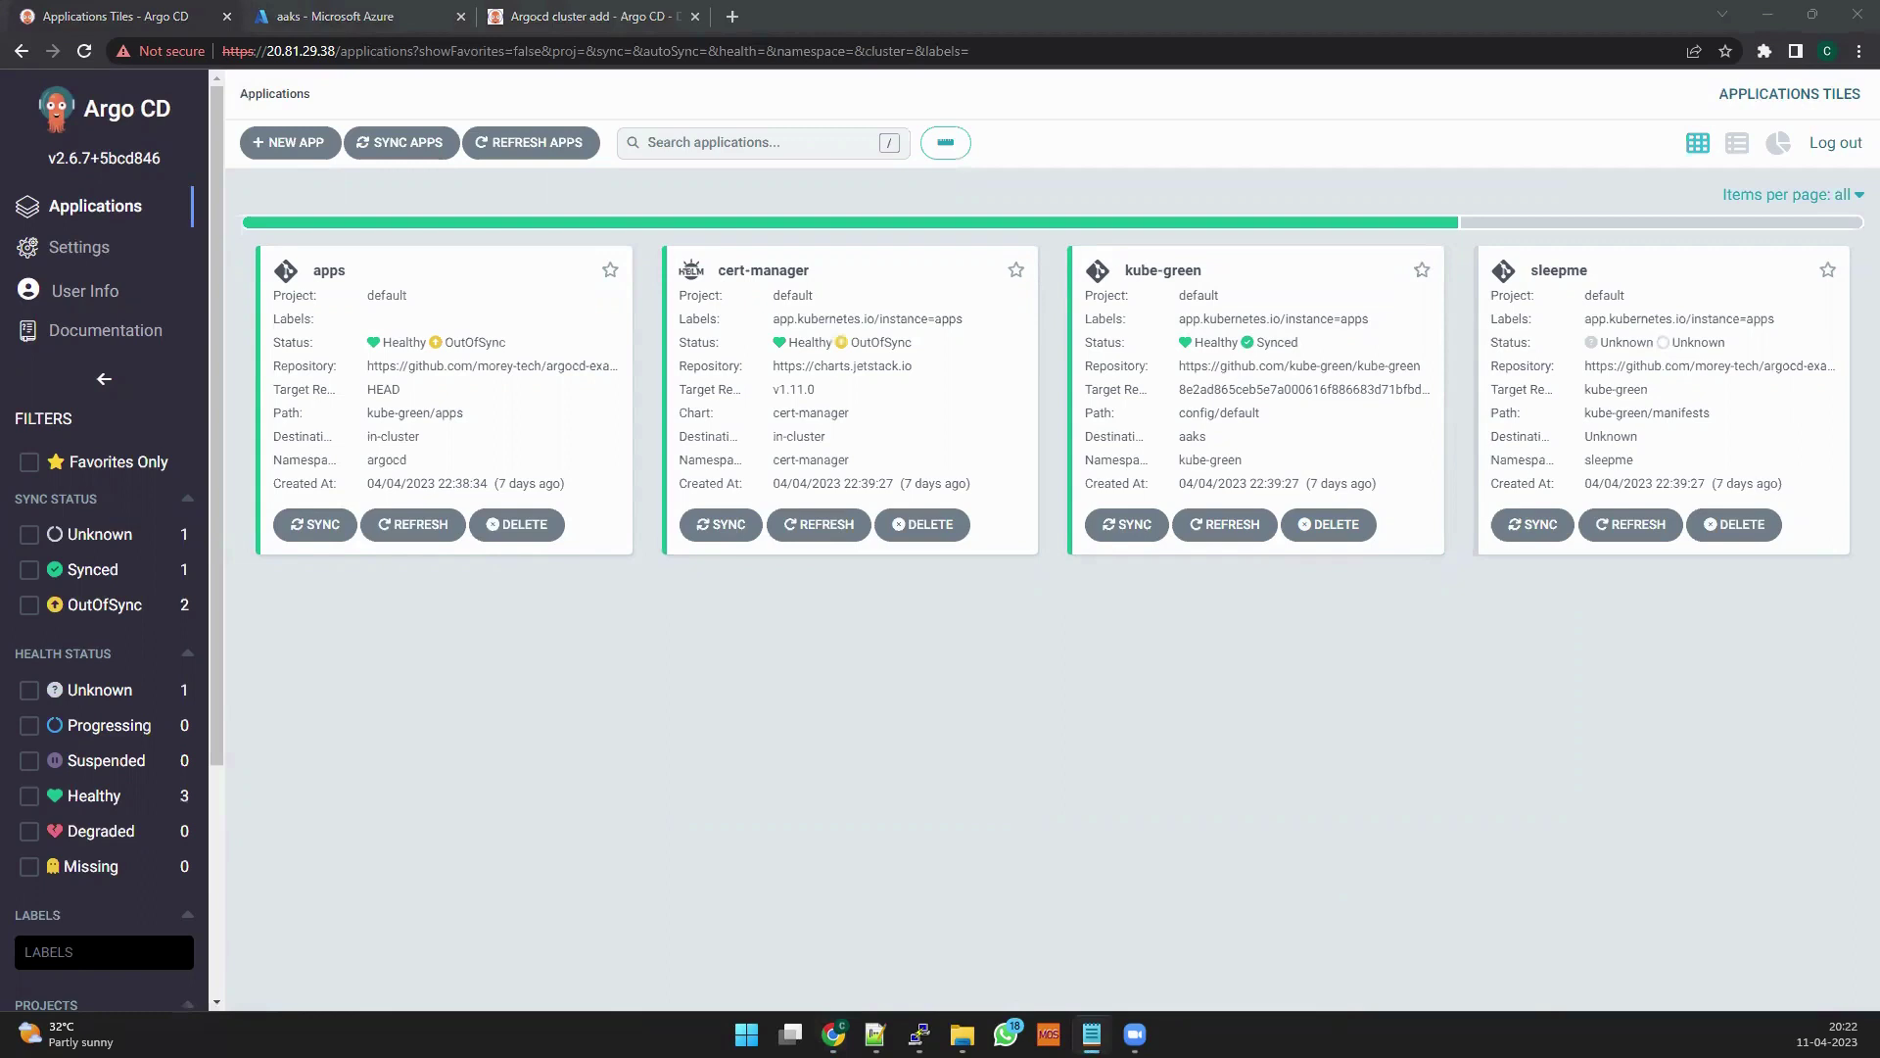
- Paste the guestbook Application manifest into the empty Notepad tab
key("alt+Tab")
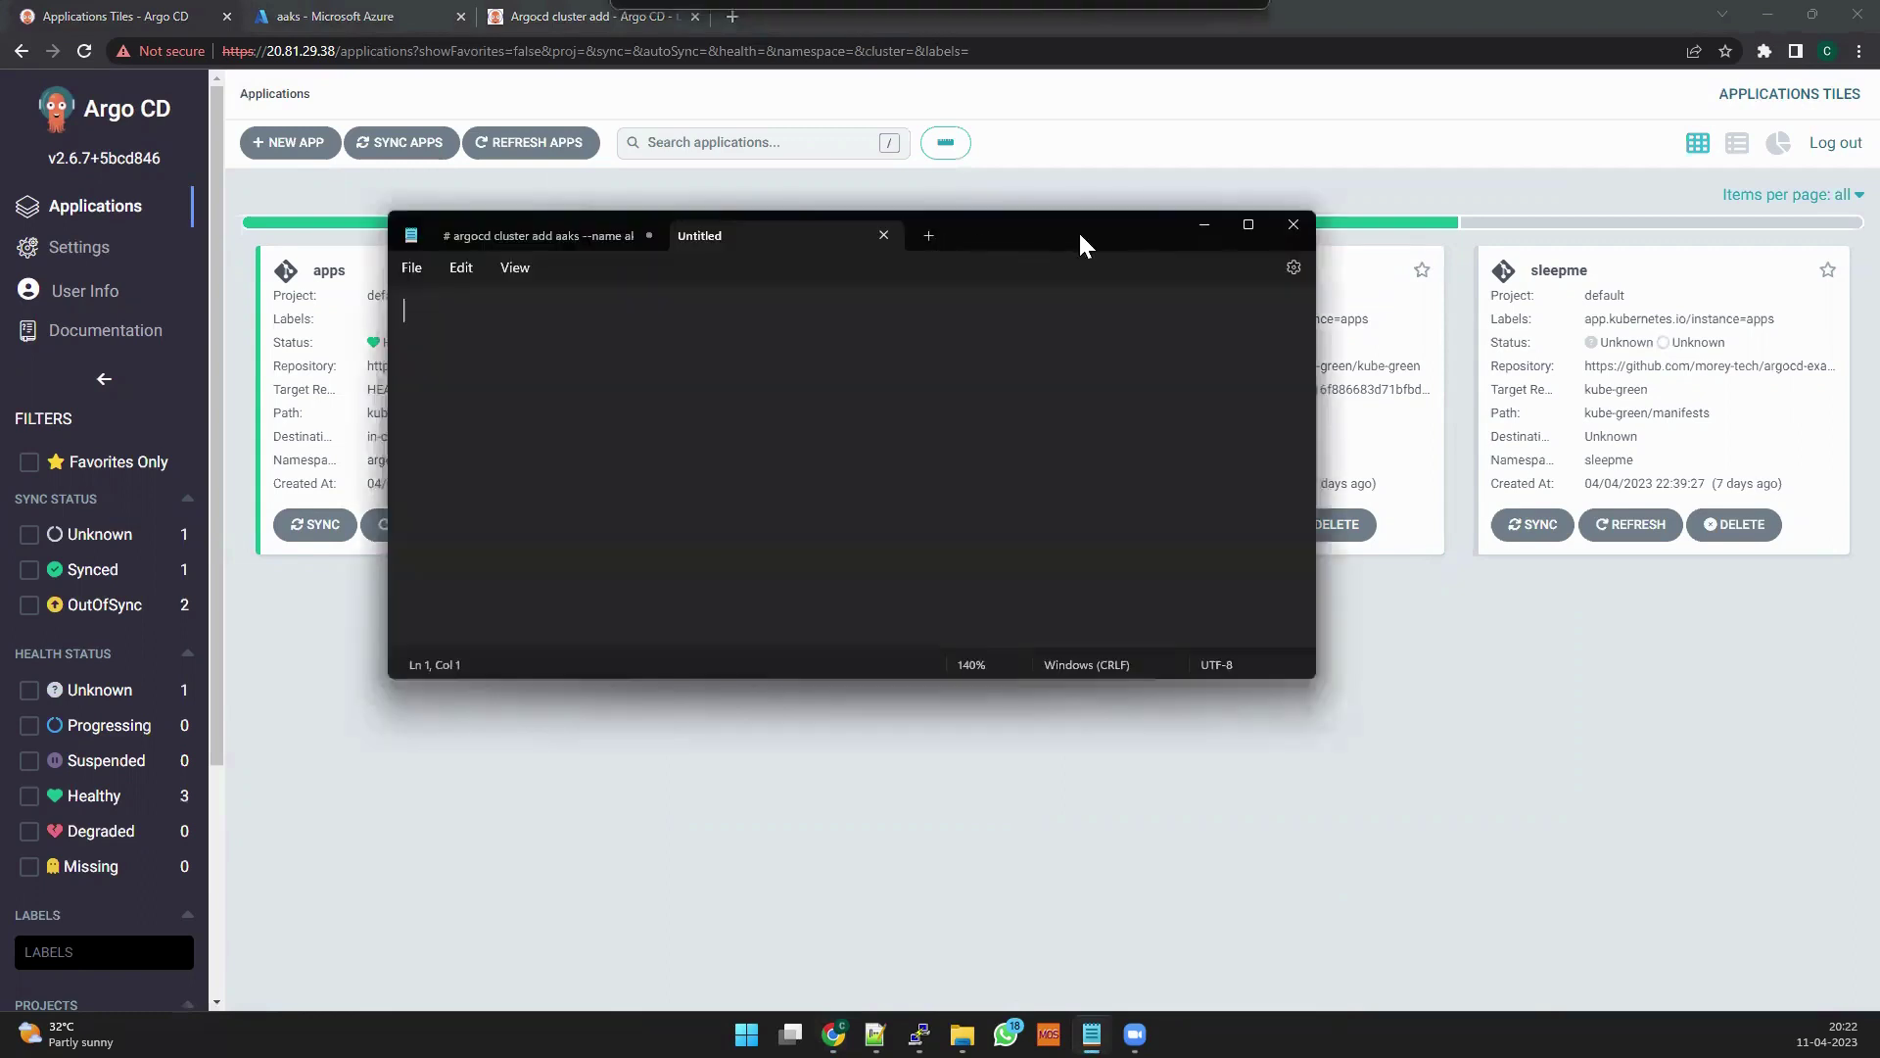
left_click(1241, 225)
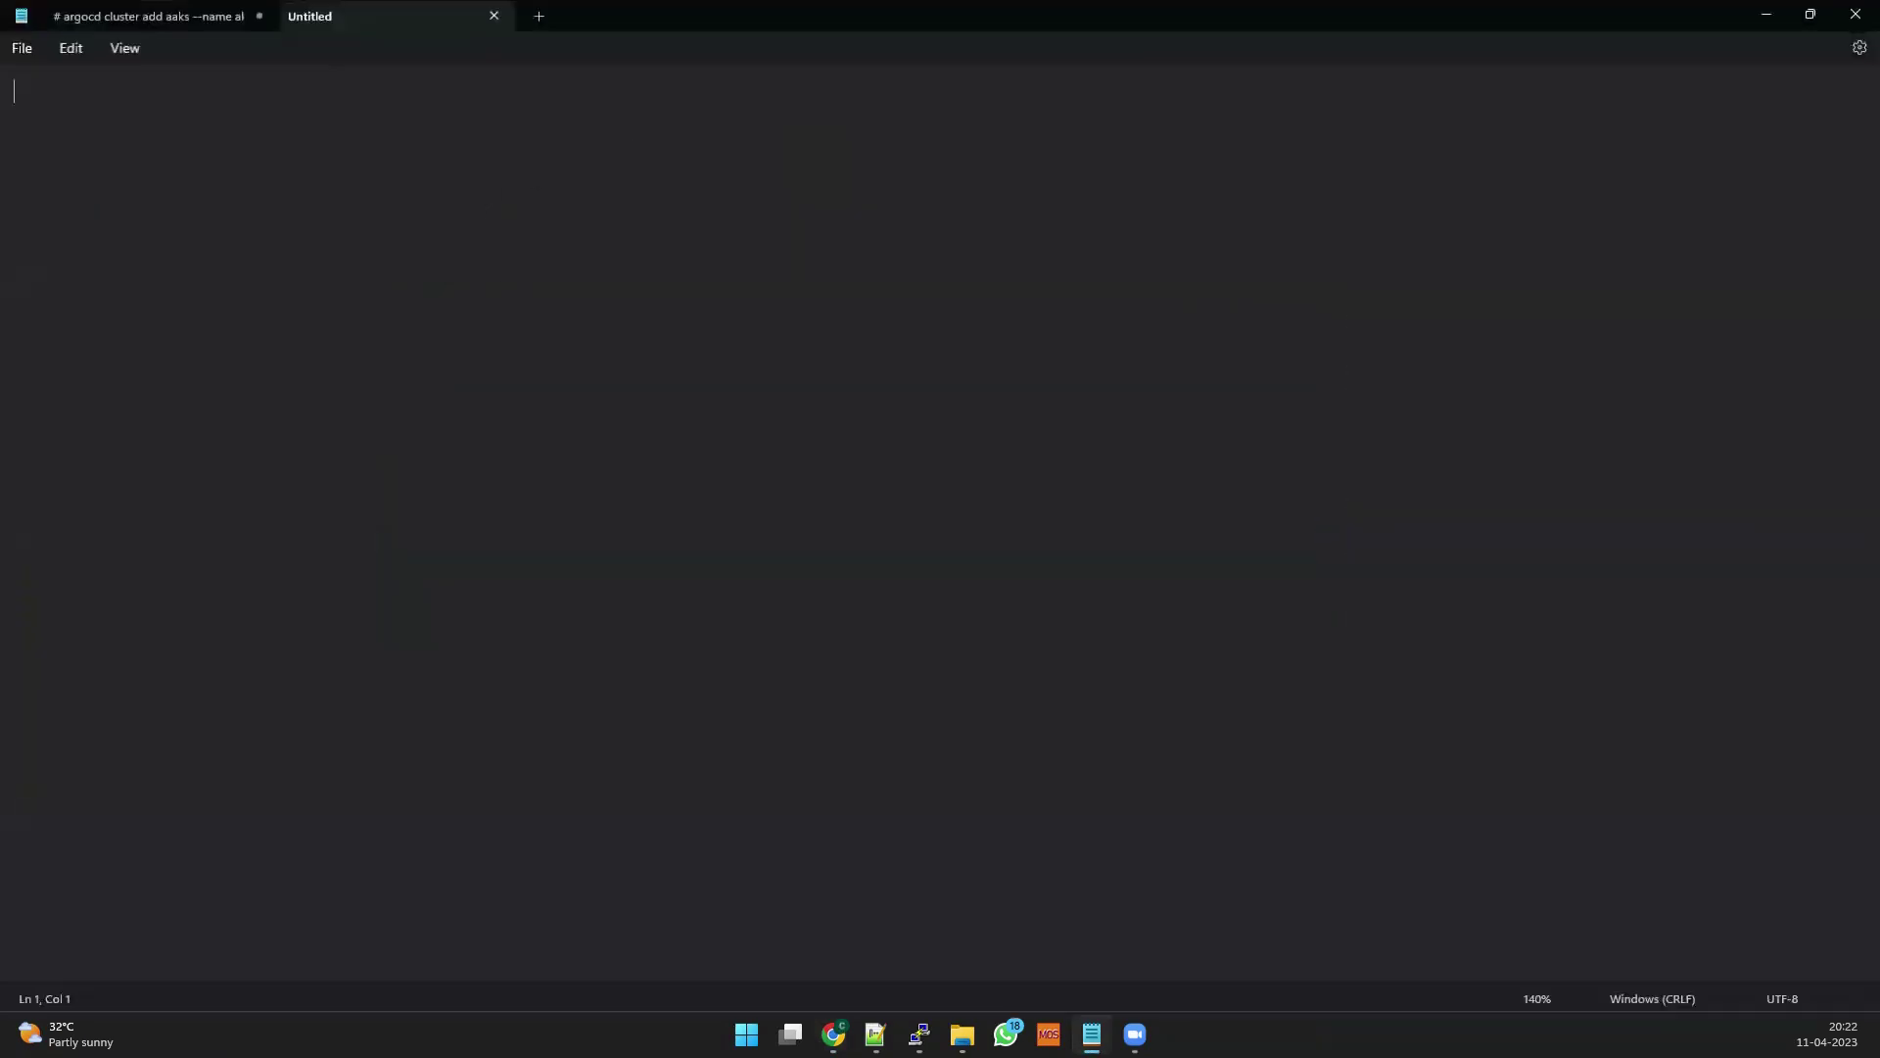
left_click(588, 370)
type("apiVersion: argoproj.io/v1alpha1 kind: Application metadata:   name: local-server-guestbook-app spec:   destination:     name: in-cluster     namespace: guestbook   project: default   source:     path: helm-guestbook     repoURL: https://github.com/argoproj/argocd-example-apps     targetRevision: master   syncPolicy:     automated: {}")
- Go through the manifest's kind, name, destination and guestbook namespace, pointing the destination at aaks
left_click(136, 115)
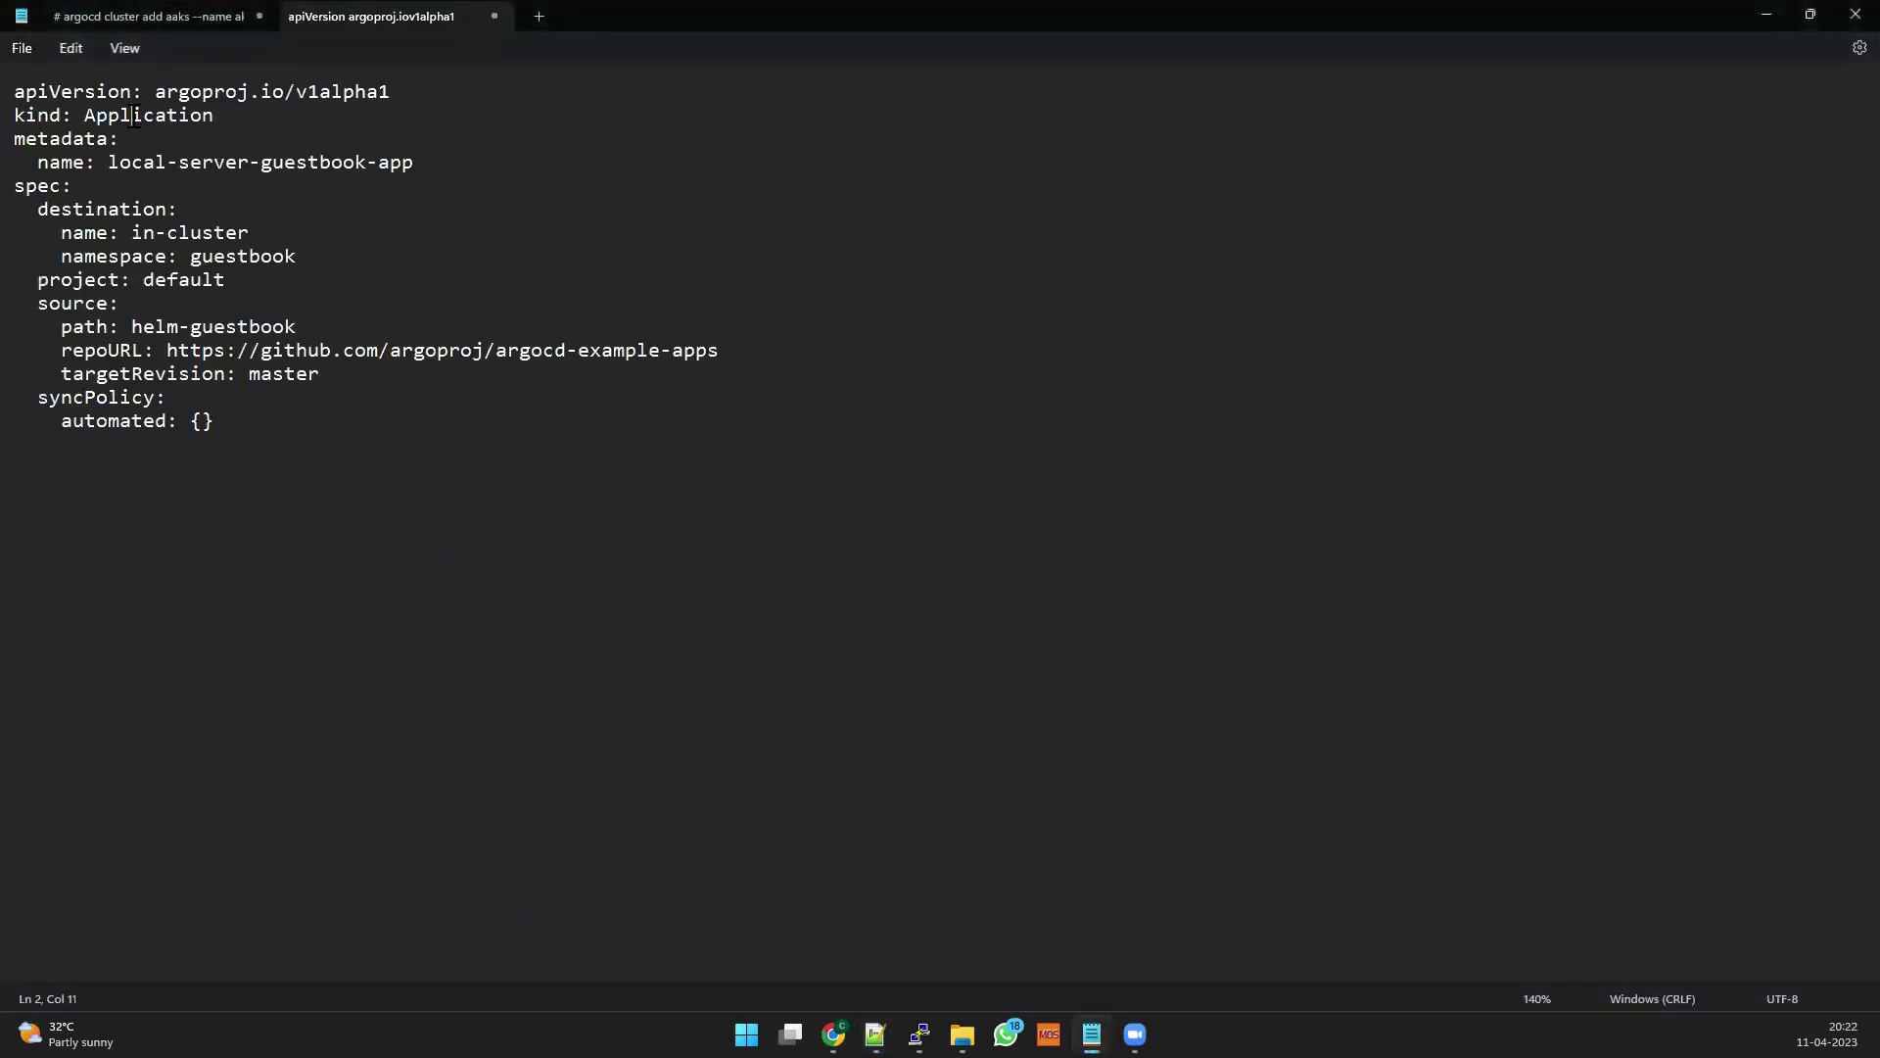
double_click(134, 117)
left_click(107, 163)
double_click(106, 161)
mouse_move(36, 209)
left_mouse_down()
mouse_move(339, 262)
mouse_move(132, 232)
left_mouse_up()
left_click(318, 260)
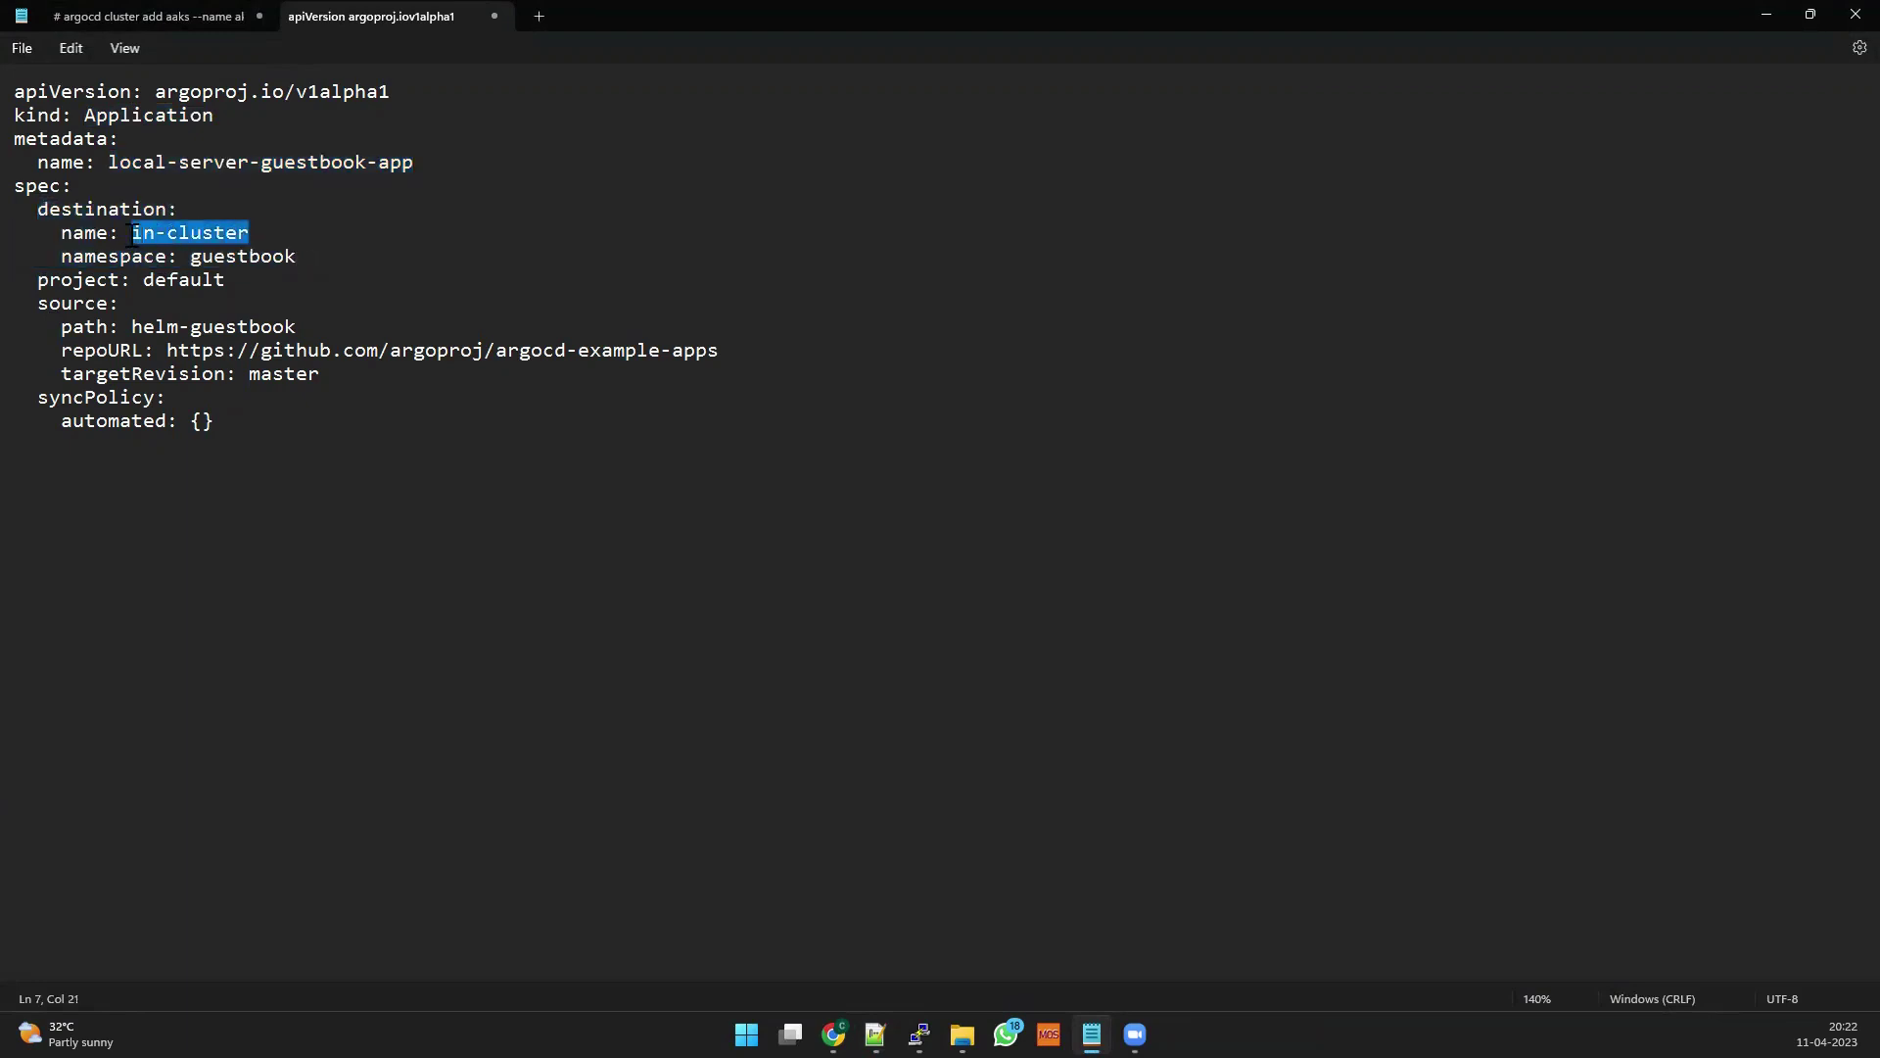
type("aaks")
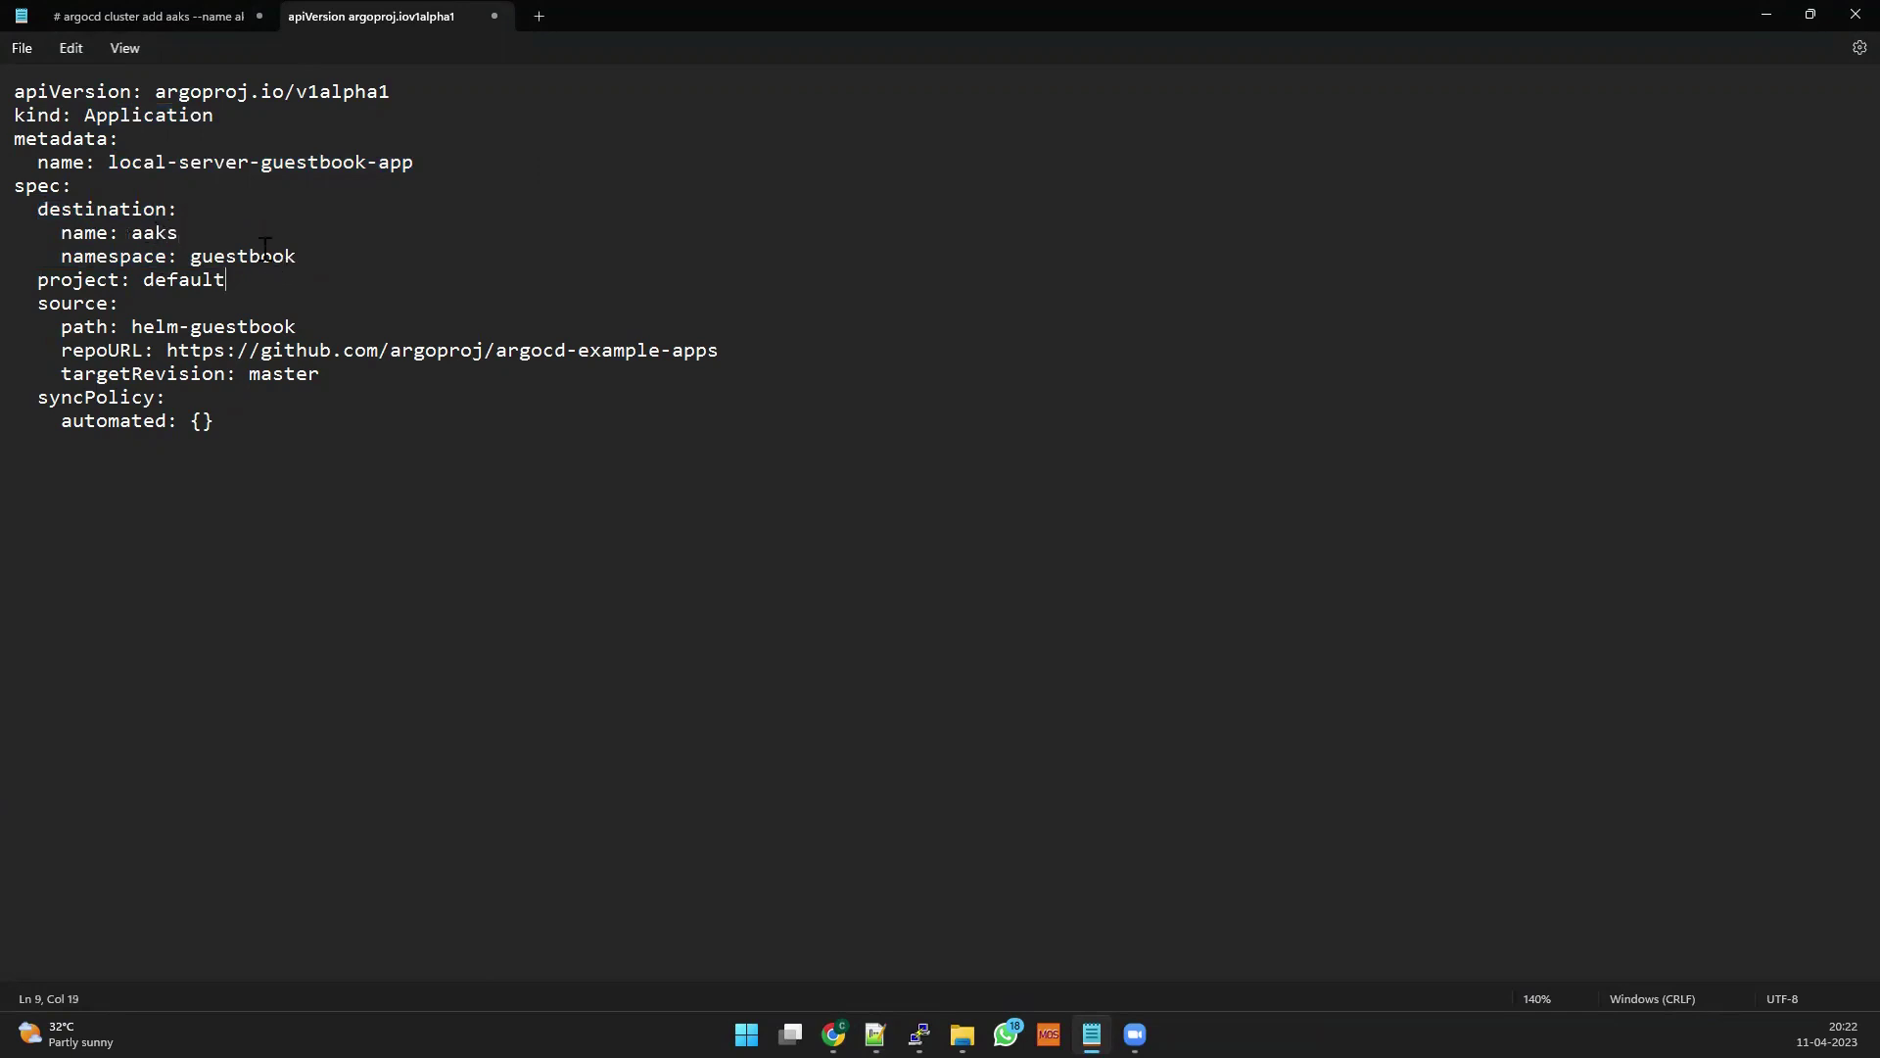
double_click(263, 257)
left_click(248, 418)
- List the cluster namespaces with kubectl get ns after fixing the kubecrl typo
key("alt+Tab")
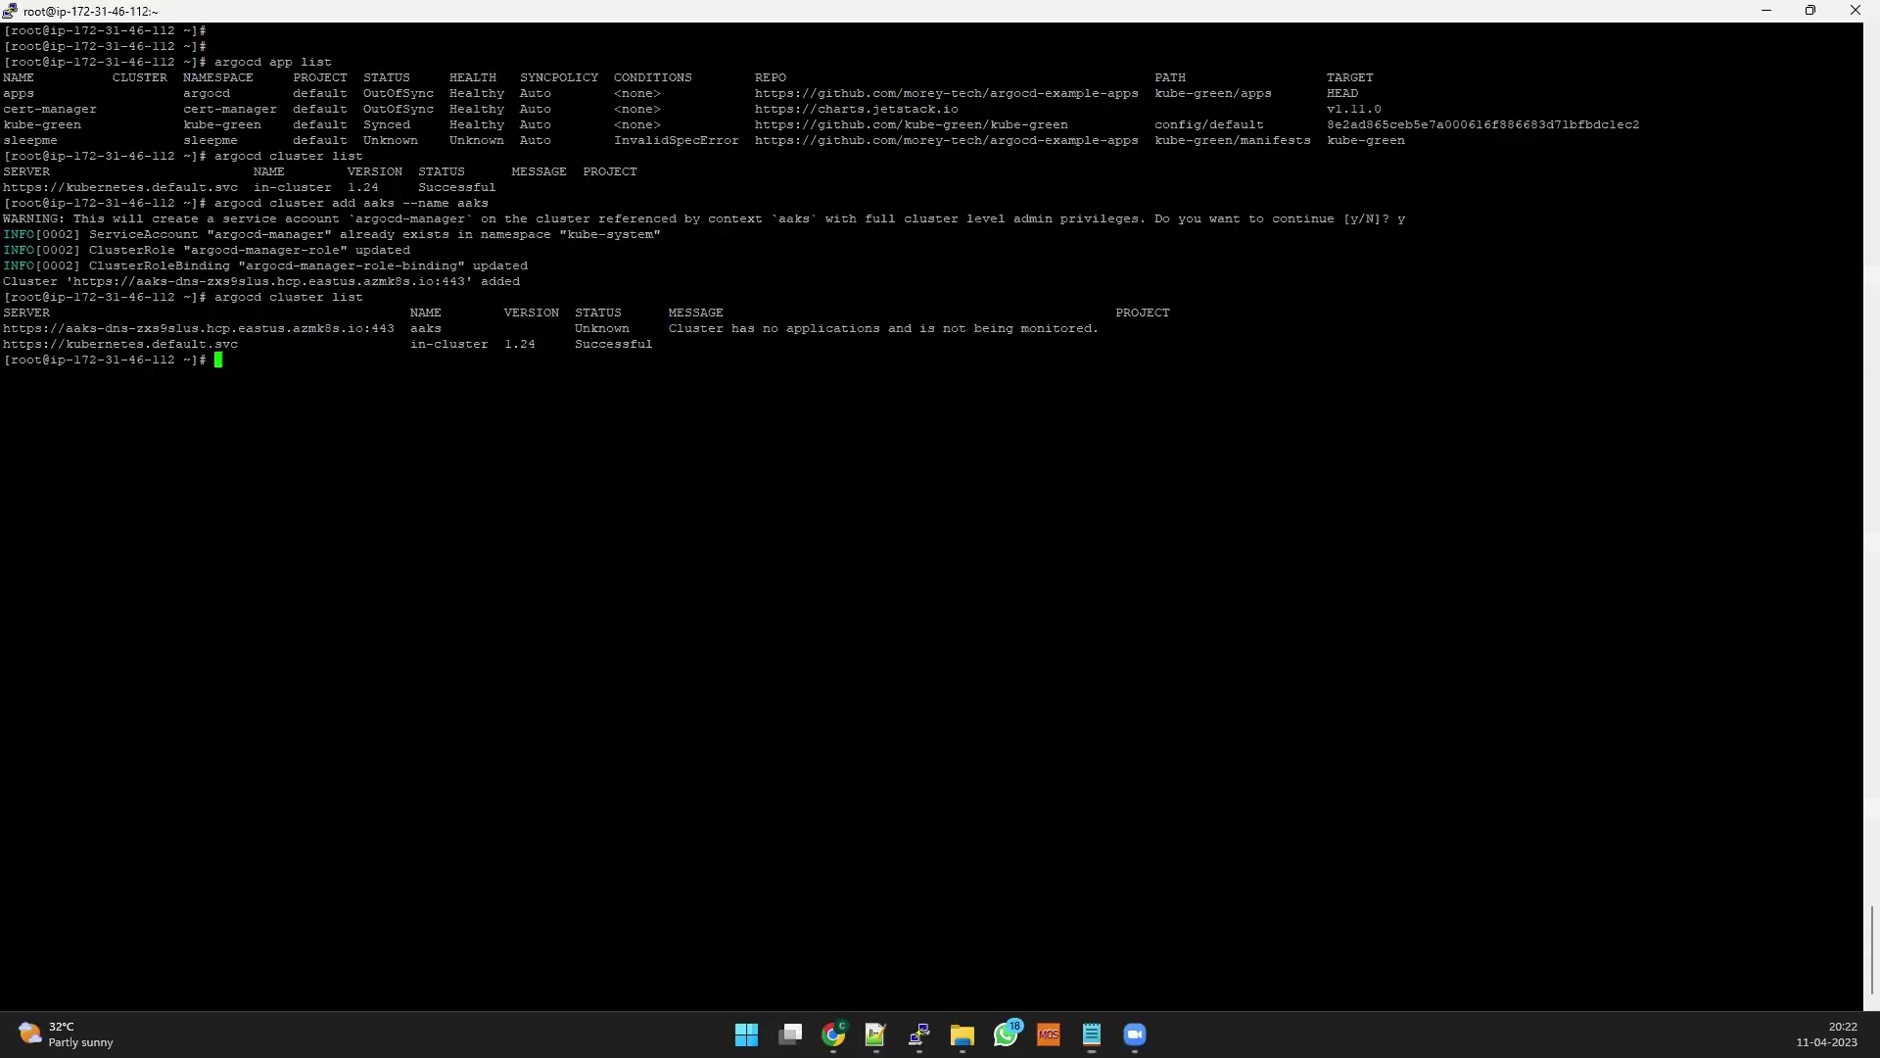
type("kubecrl get ")
type("ns")
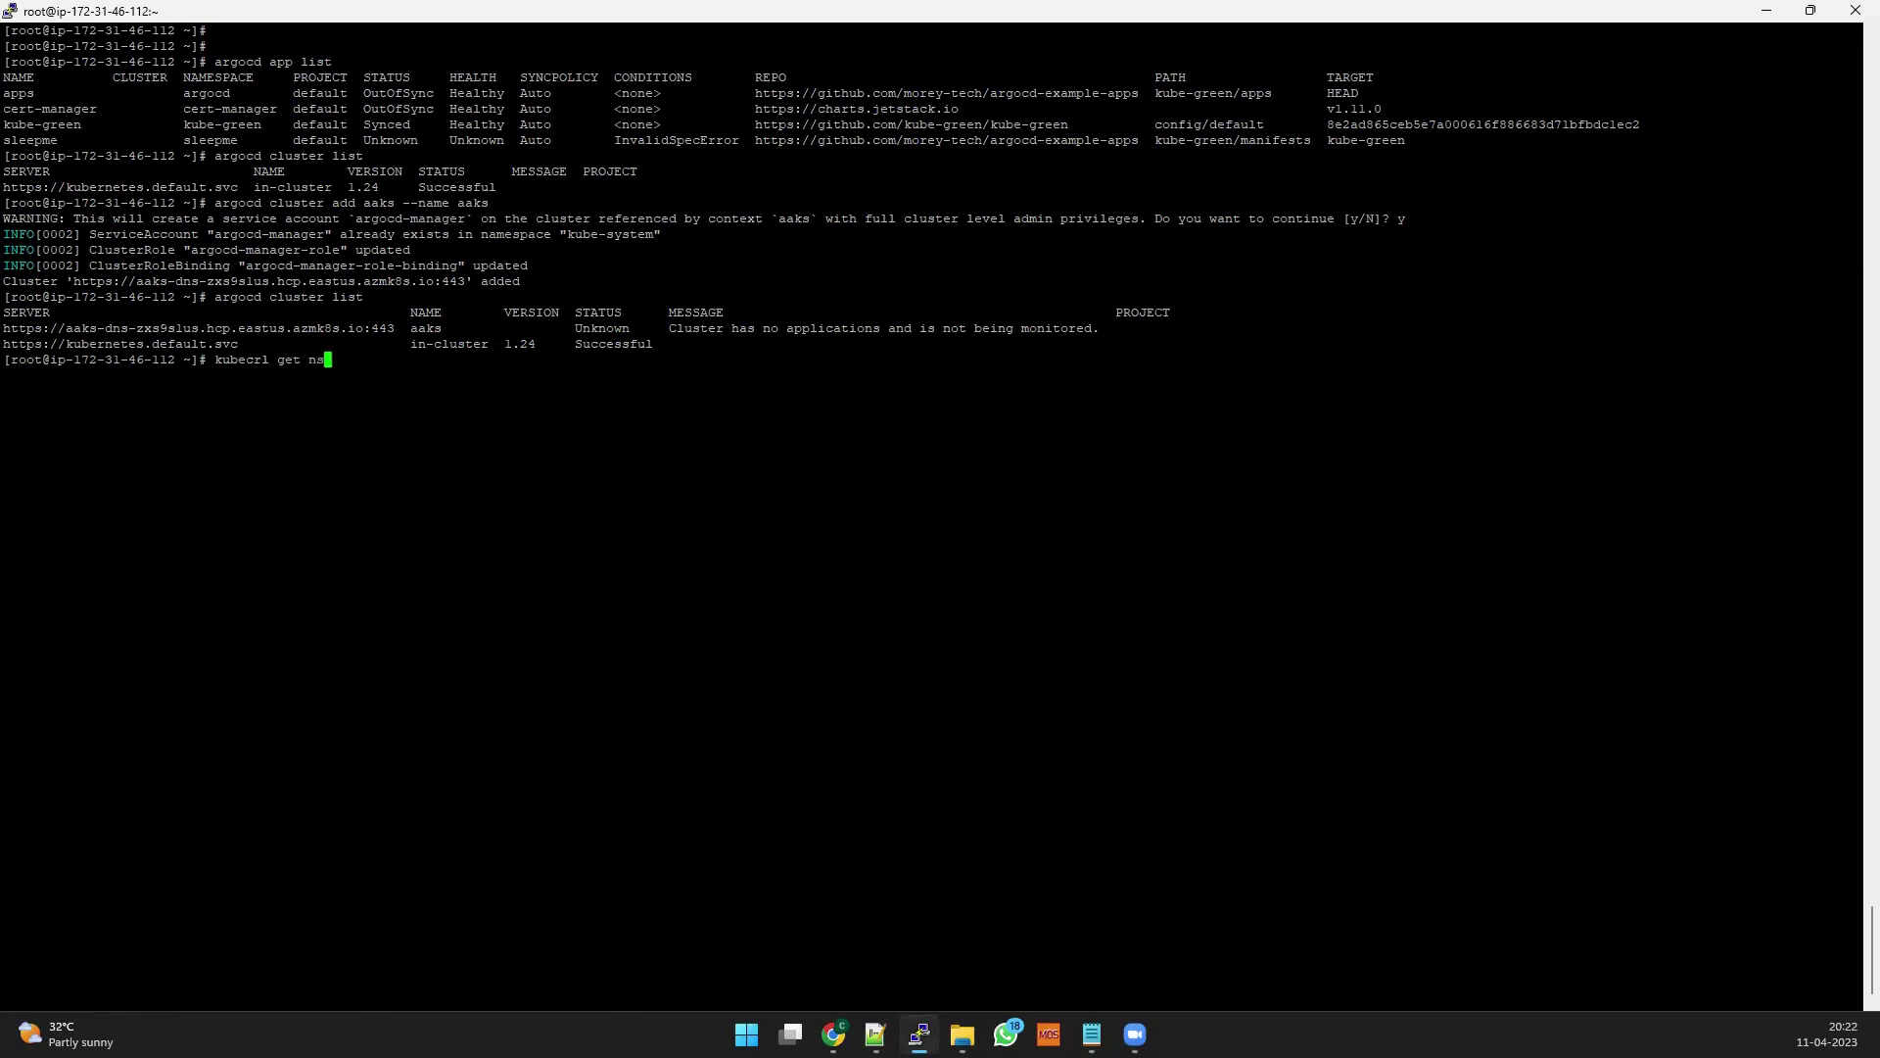
key("Return")
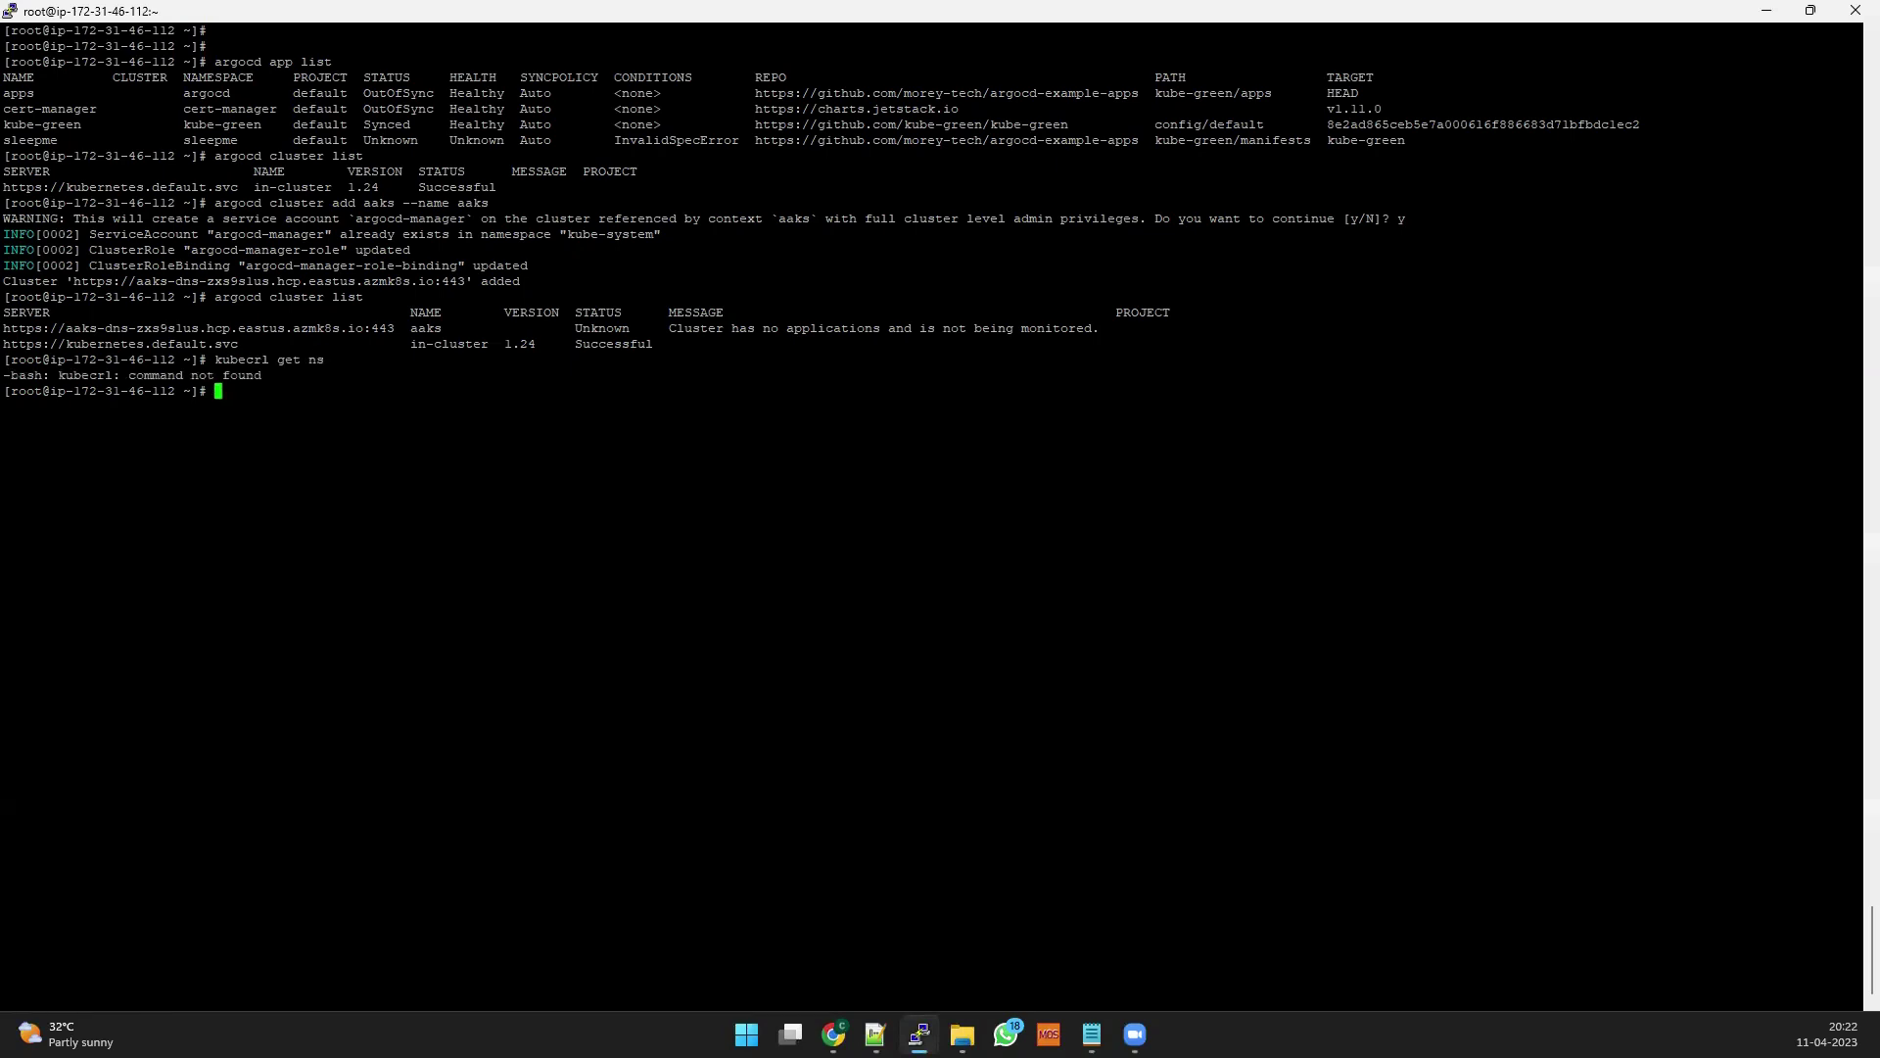
key("Up")
key("Left")
key("Left")
key("Left")
key("Left")
key("Left")
key("Left")
key("Left")
key("Left")
key("Delete")
type("t")
key("Return")
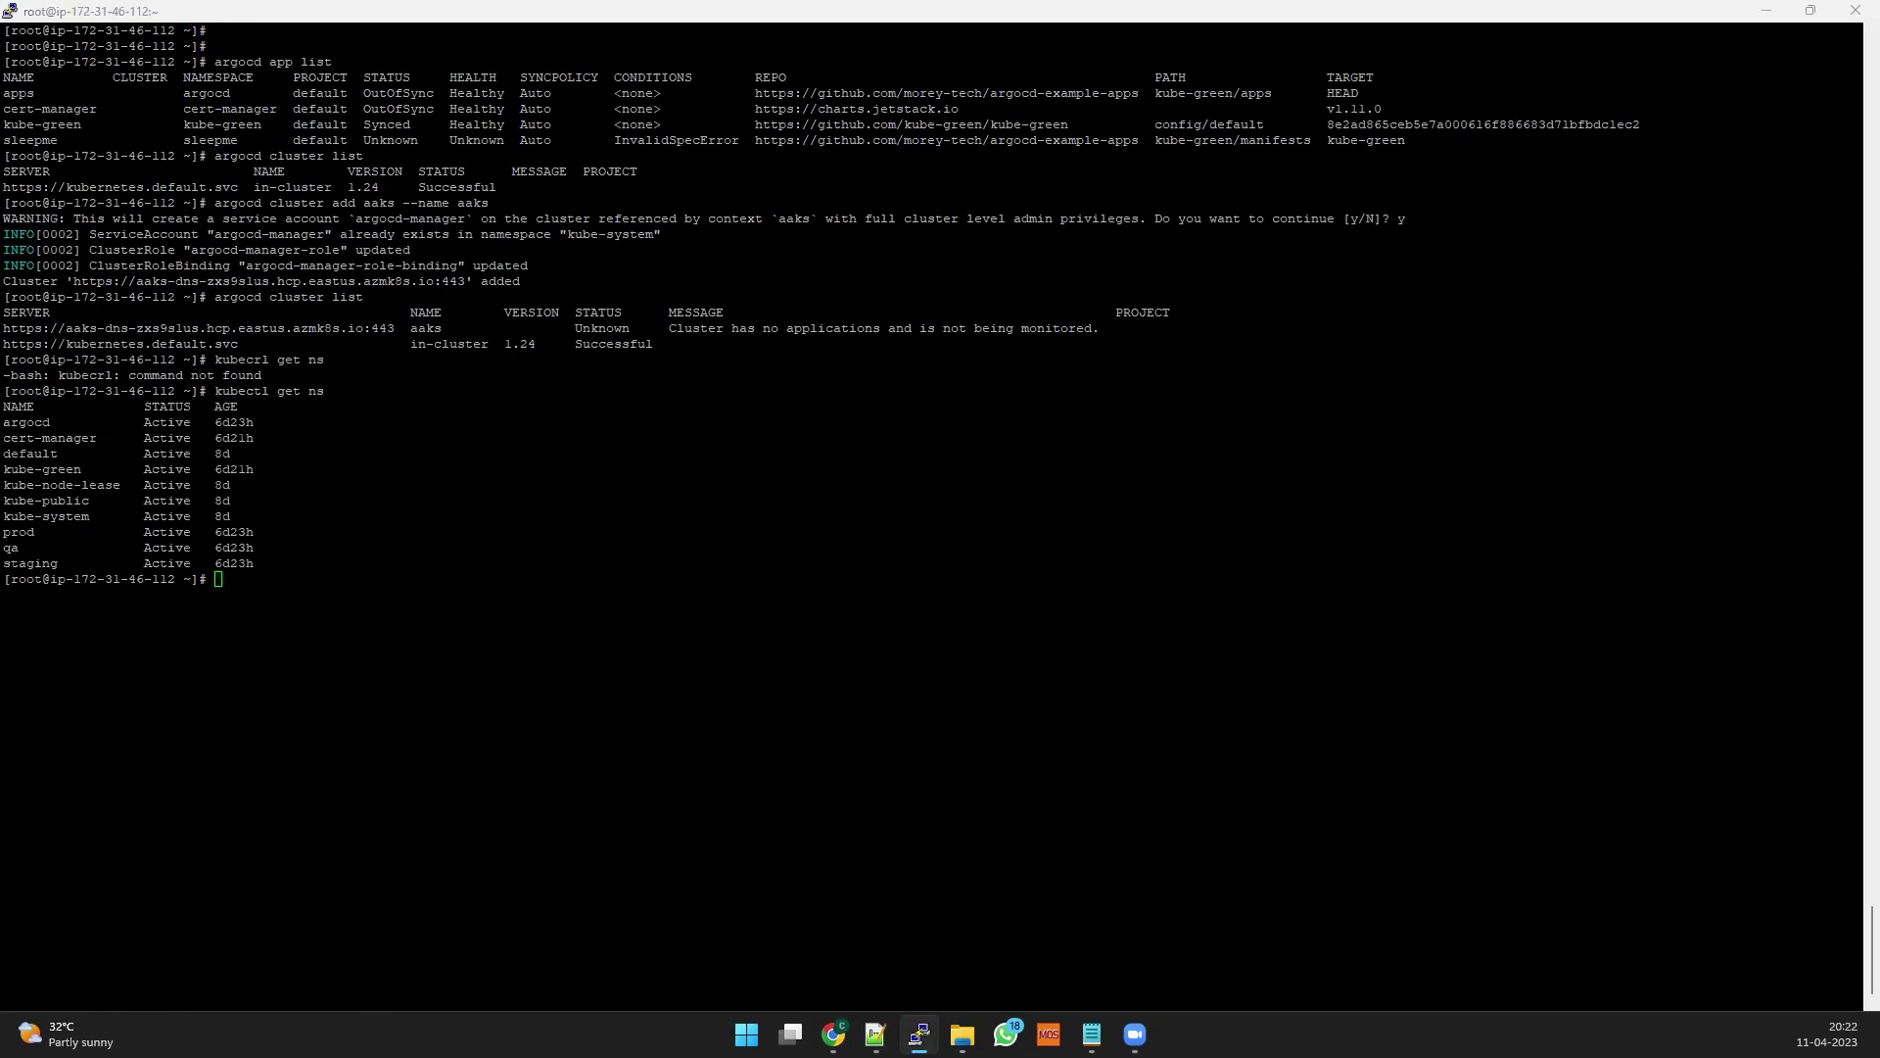
key("alt+Tab")
- Highlight the guestbook namespace, default project and aaks destination name in the manifest
key("ctrl+a")
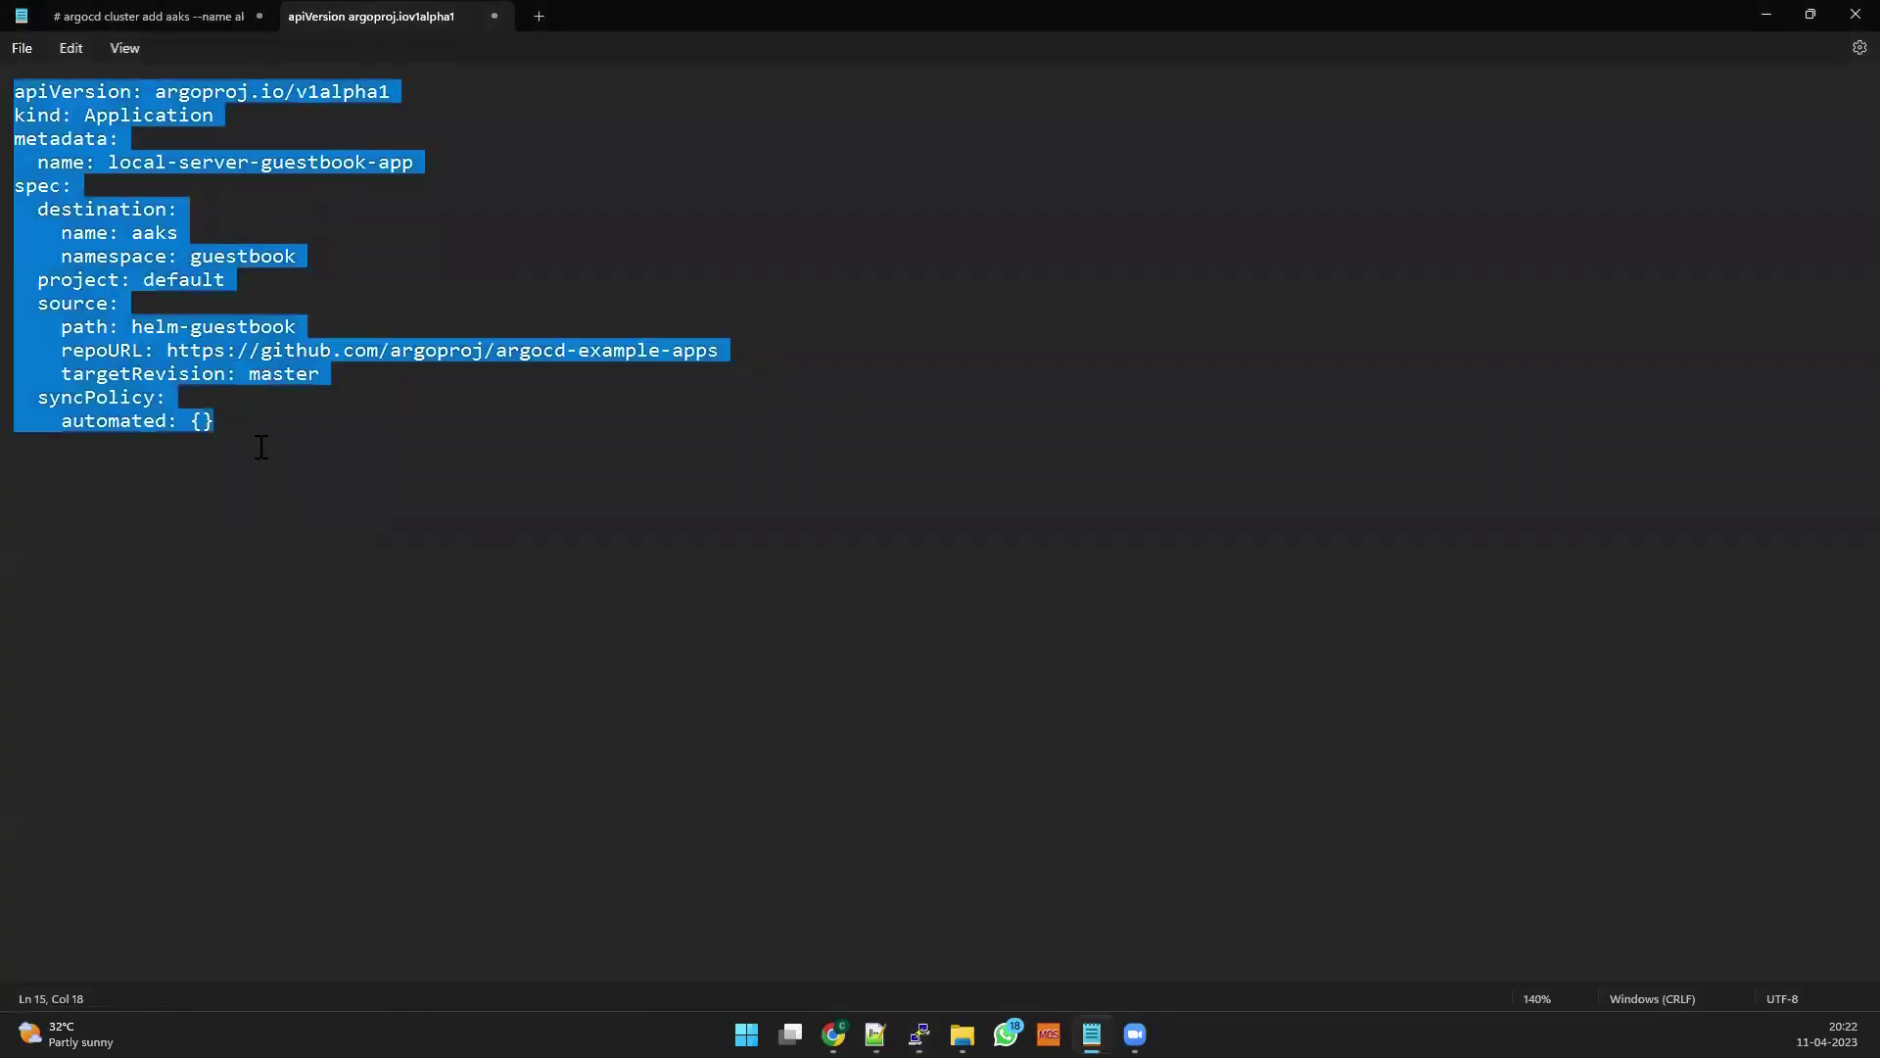
left_click(261, 441)
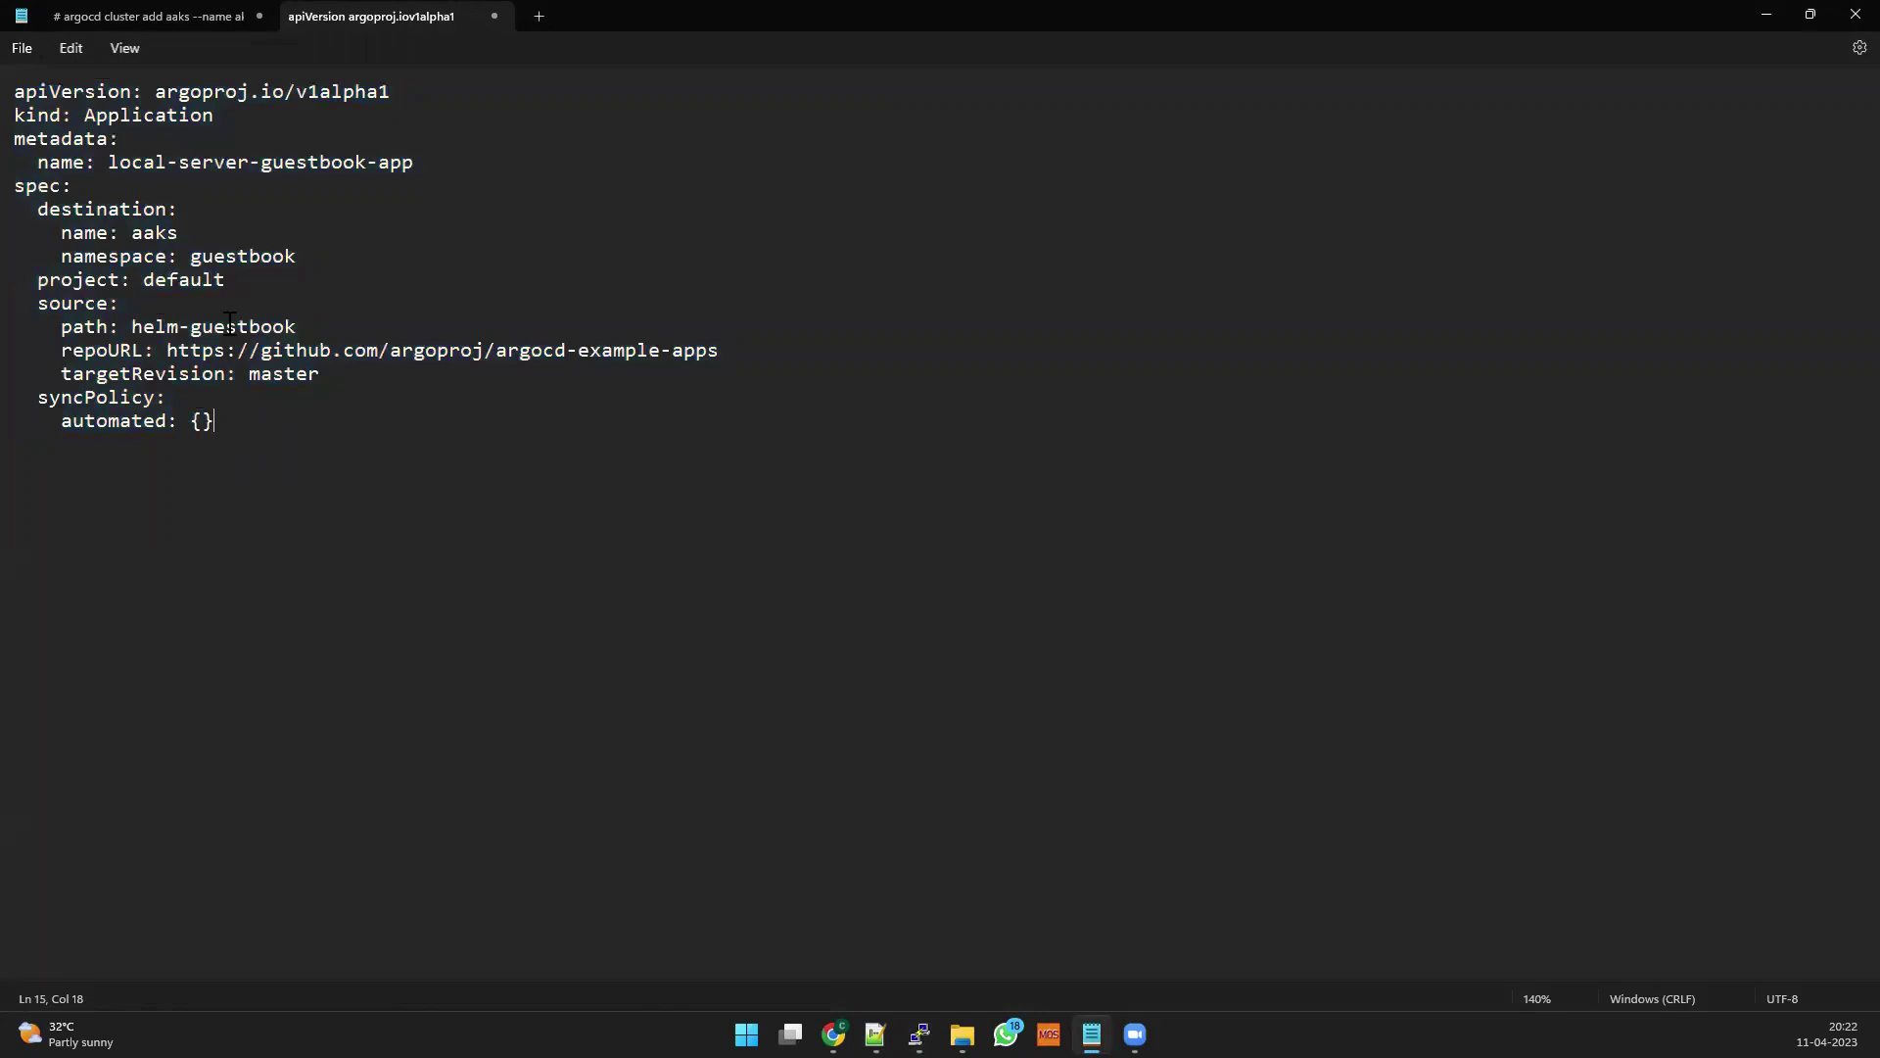
double_click(228, 257)
double_click(172, 280)
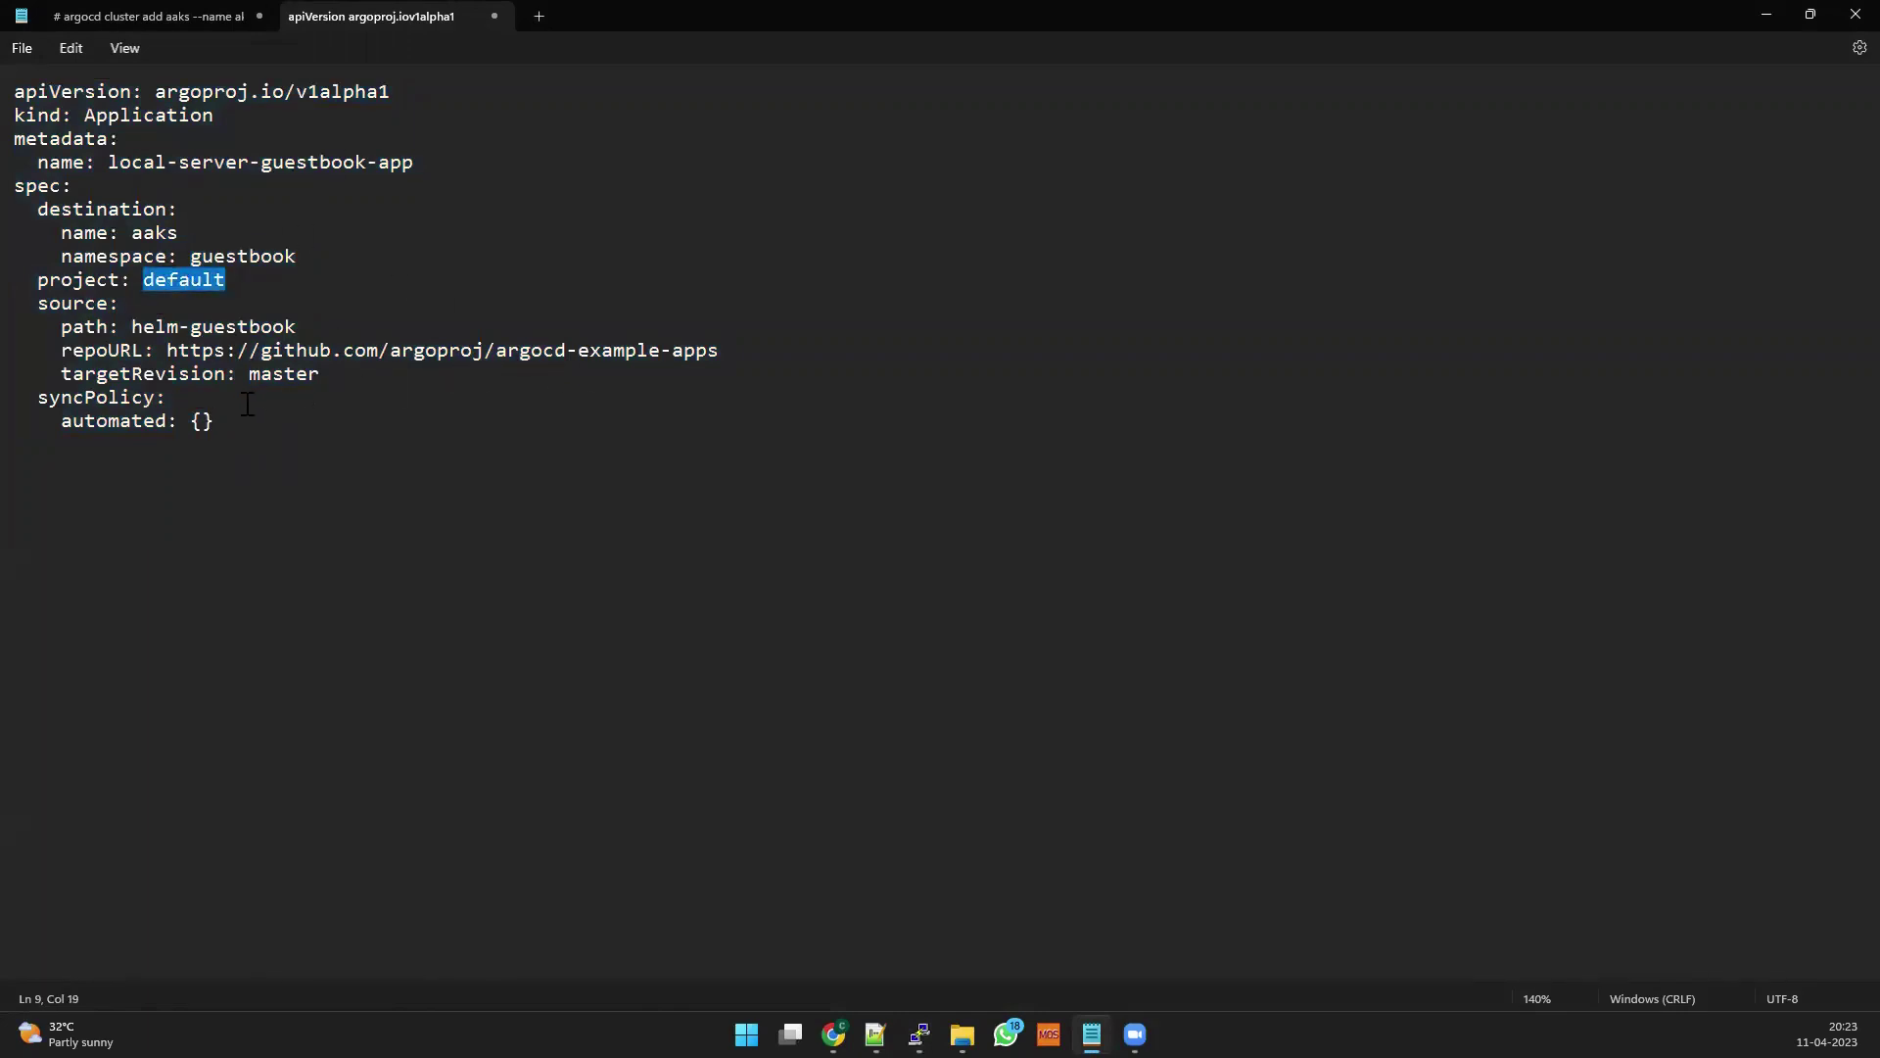
left_click_drag(221, 423, 16, 91)
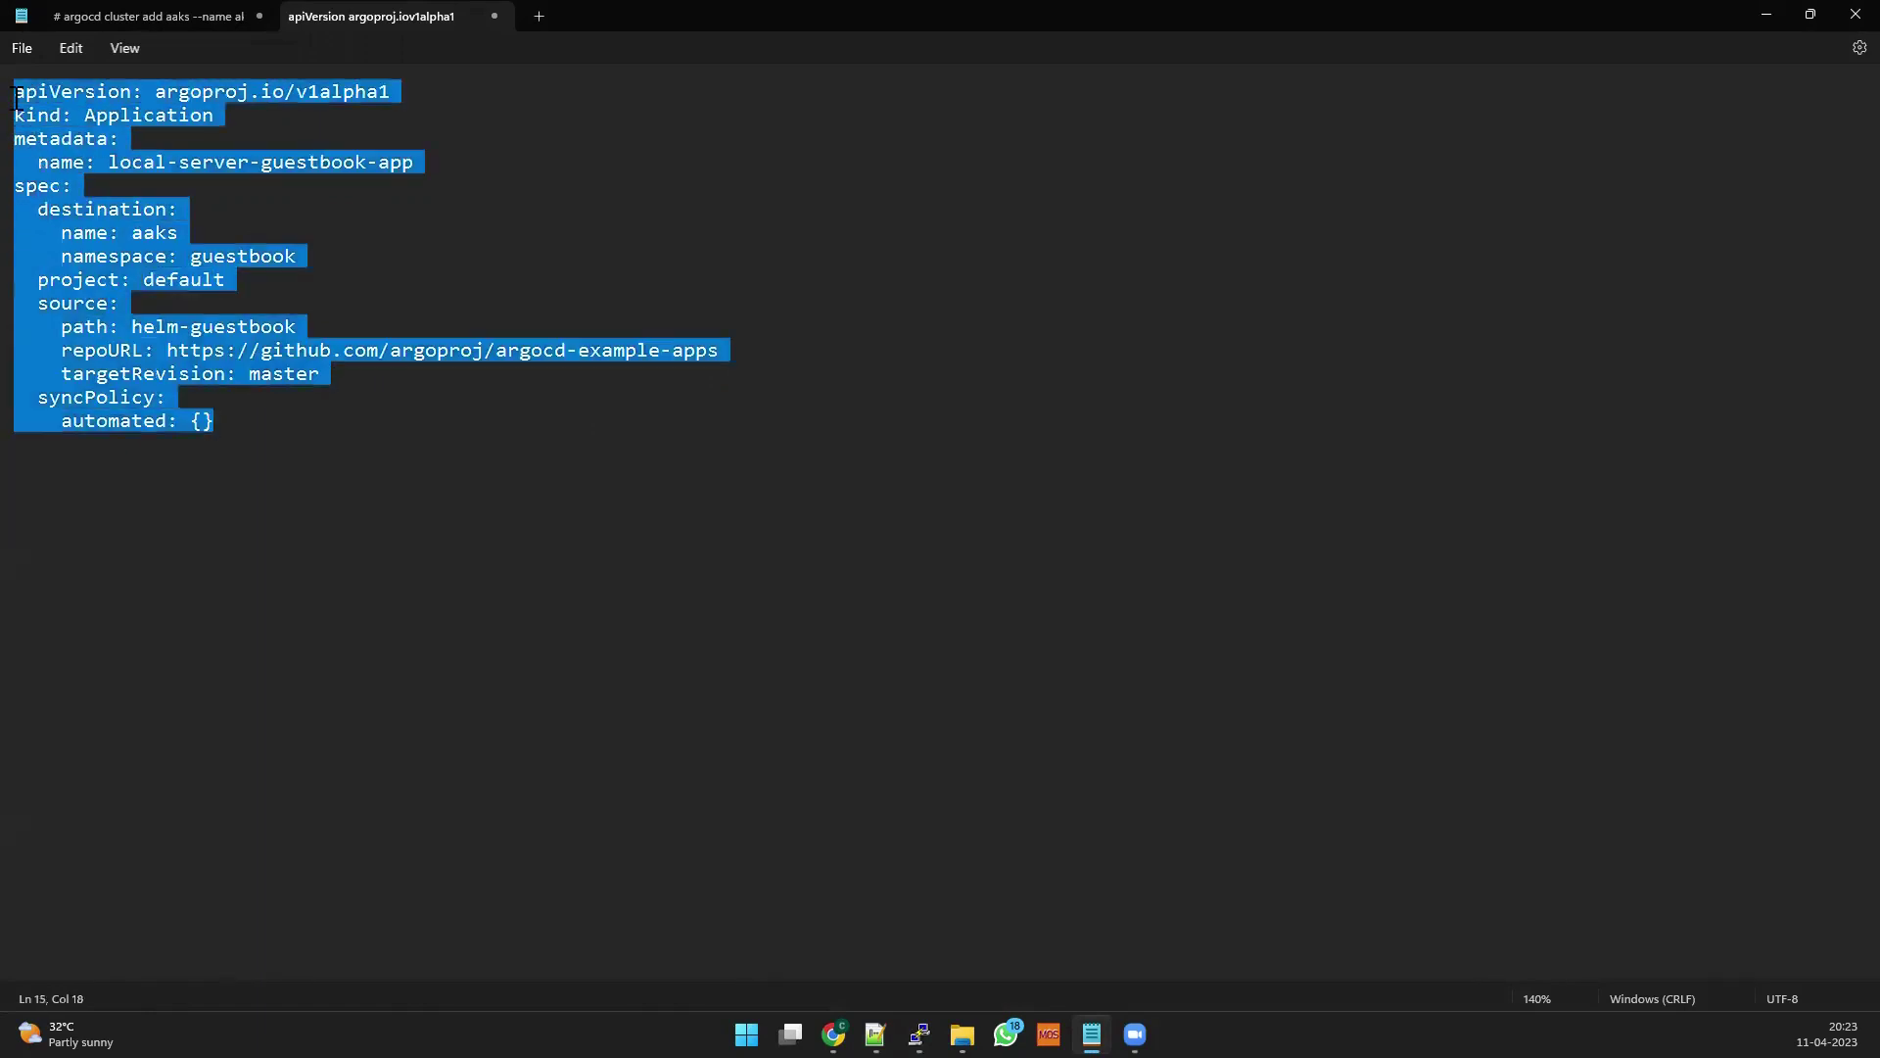
left_click(144, 233)
double_click(144, 232)
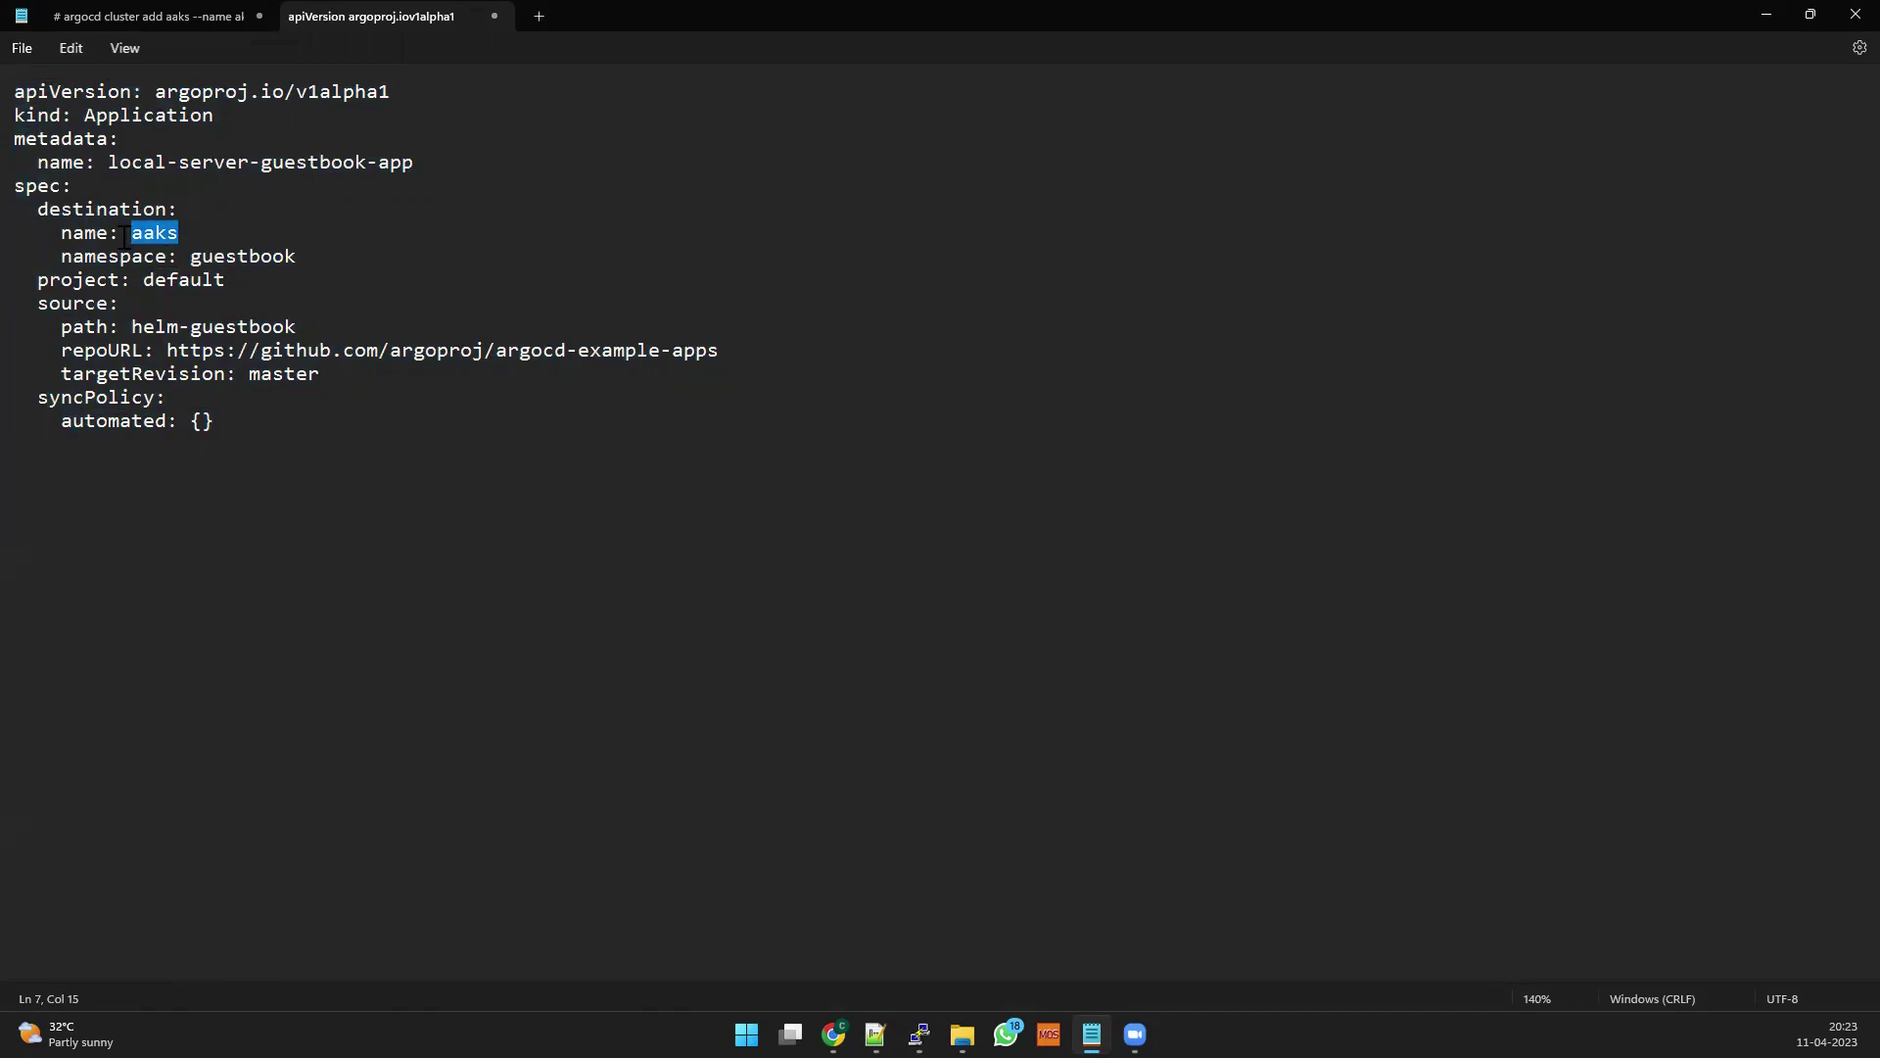
left_click(85, 233)
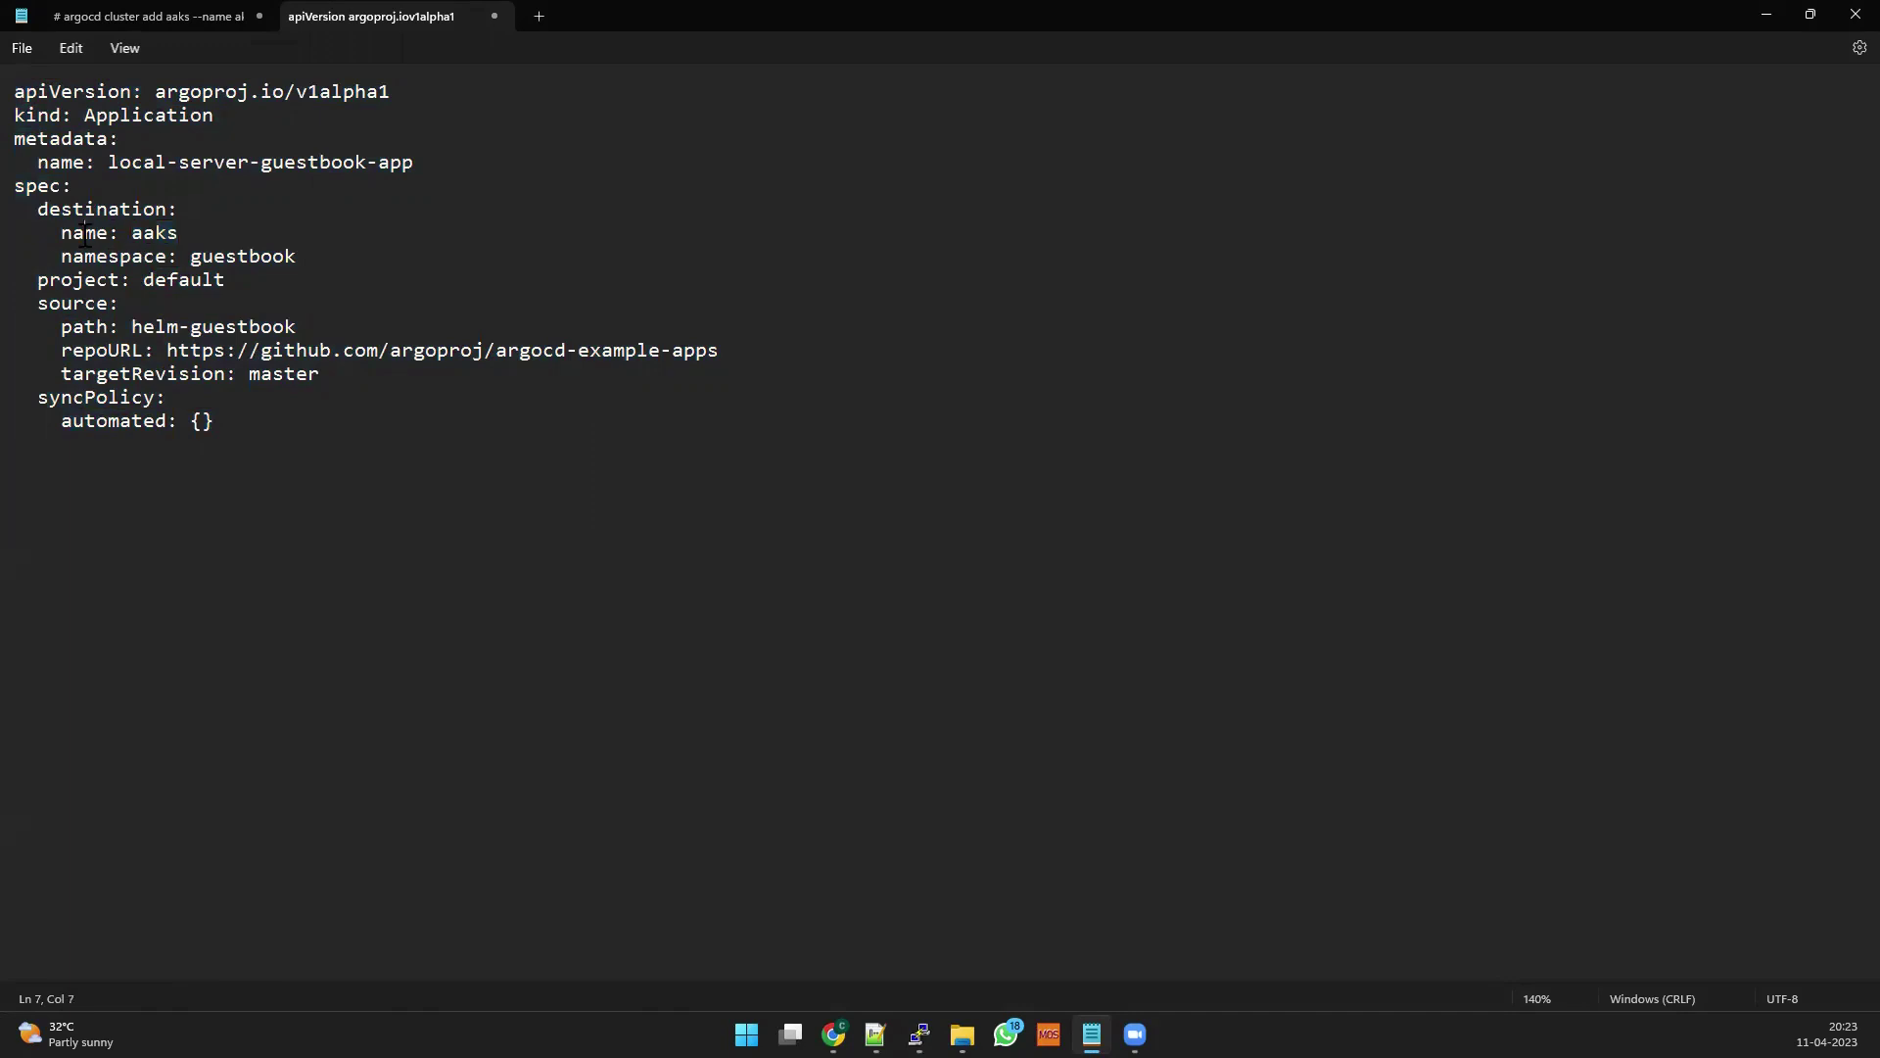
left_click(193, 234)
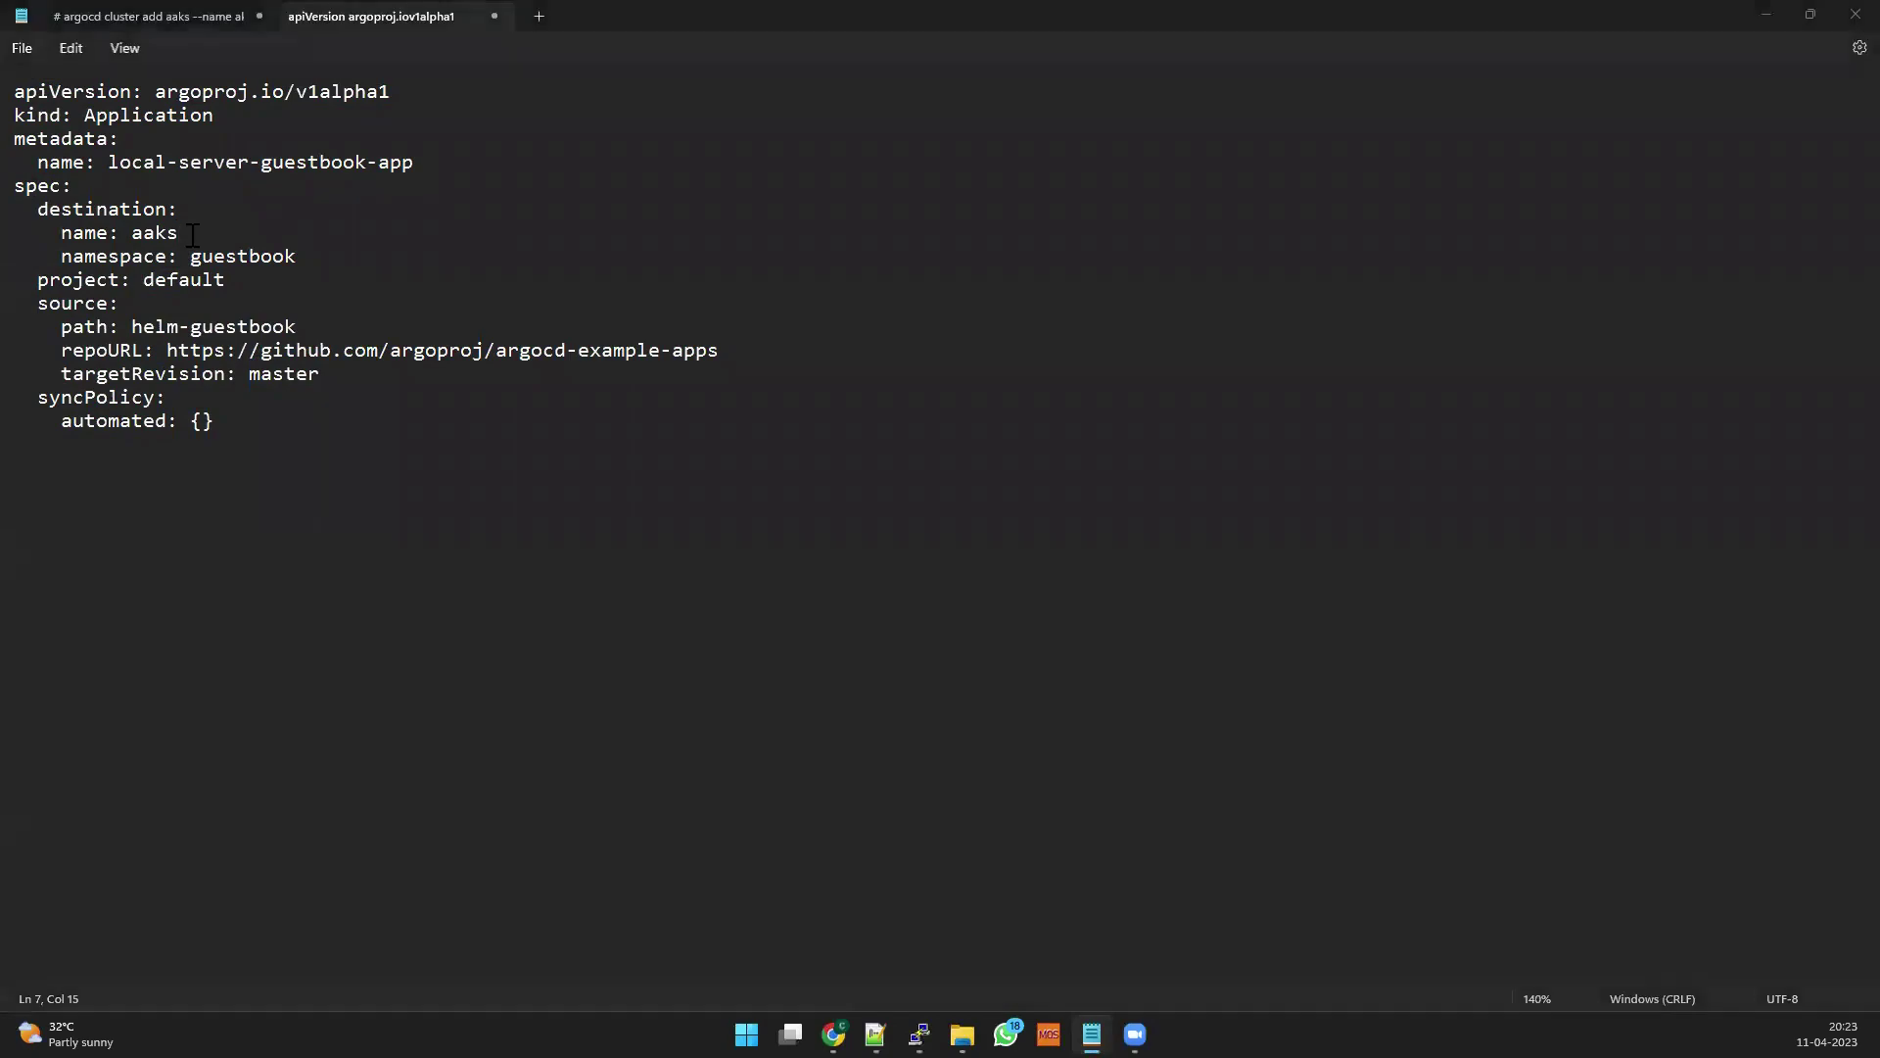
key("alt+Tab")
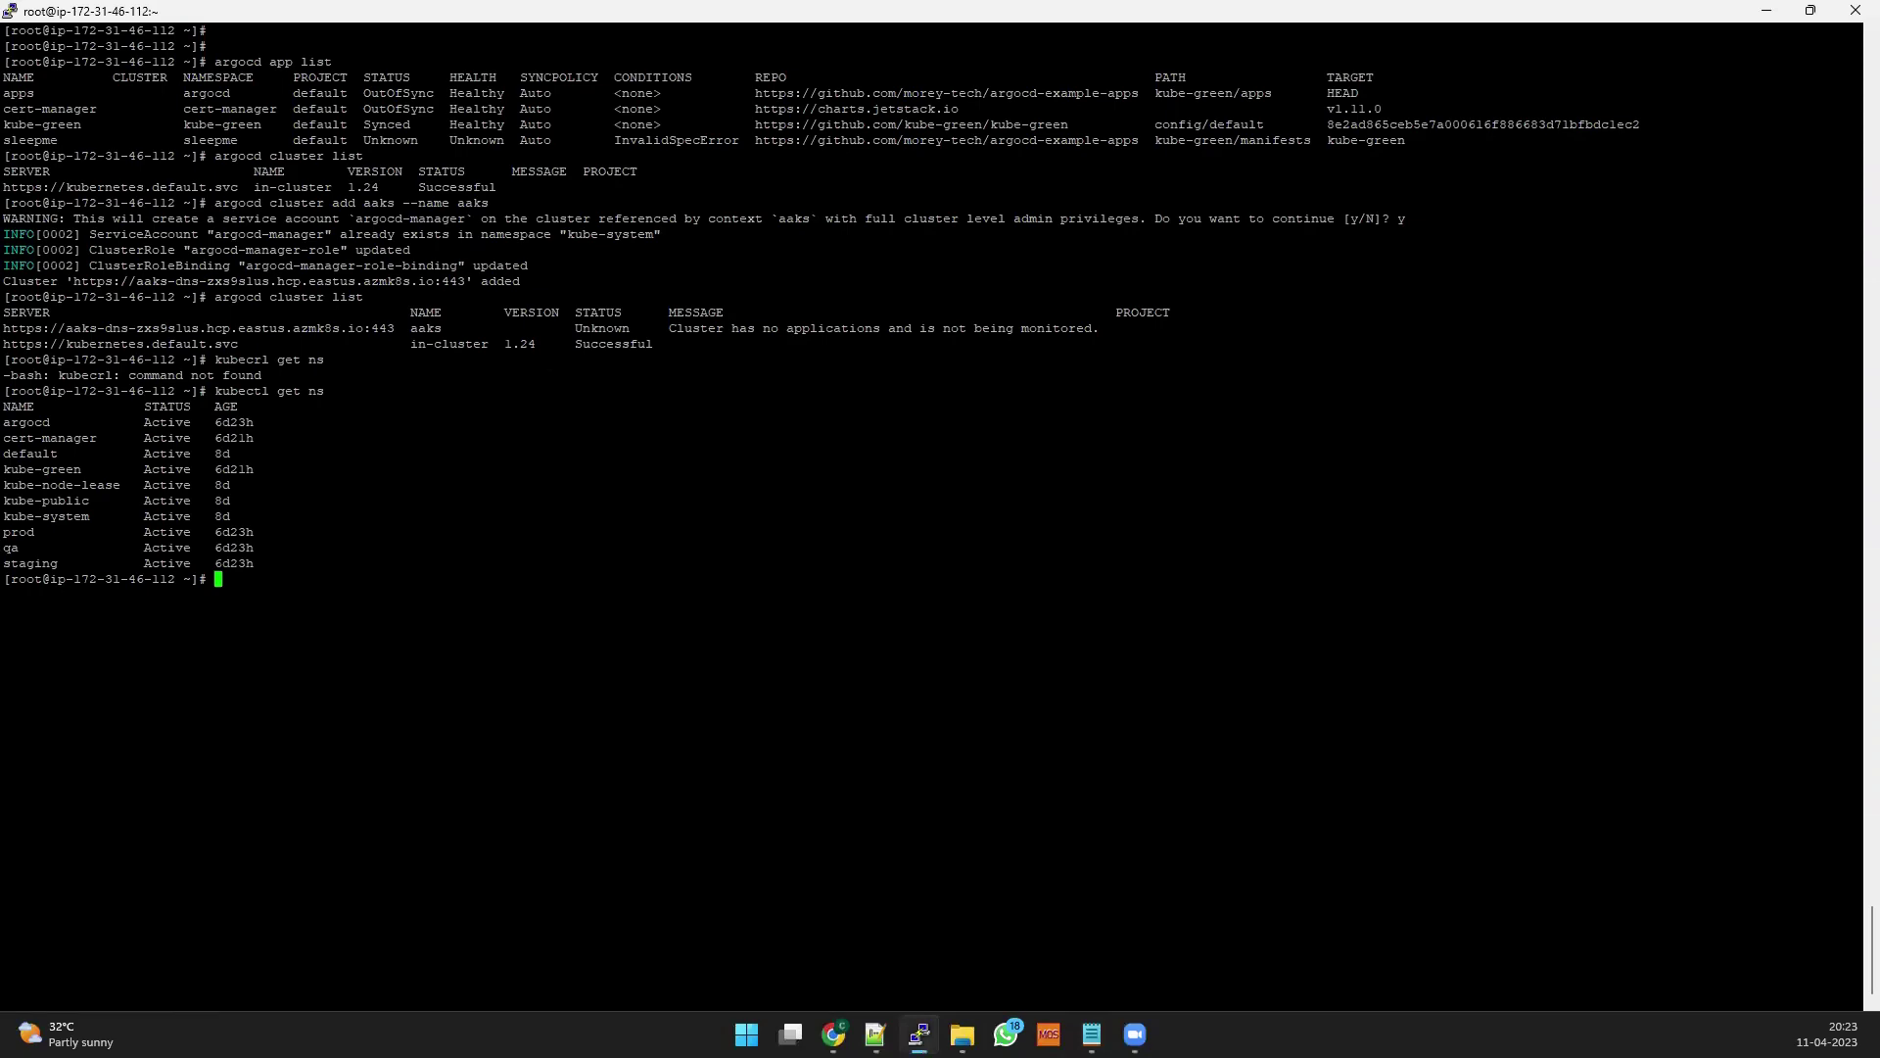
scroll(940, 529, "up", 5)
scroll(941, 529, "down", 5)
- View Argo CD's Settings > Clusters page listing aaks and in-cluster as connected
key("alt+Tab")
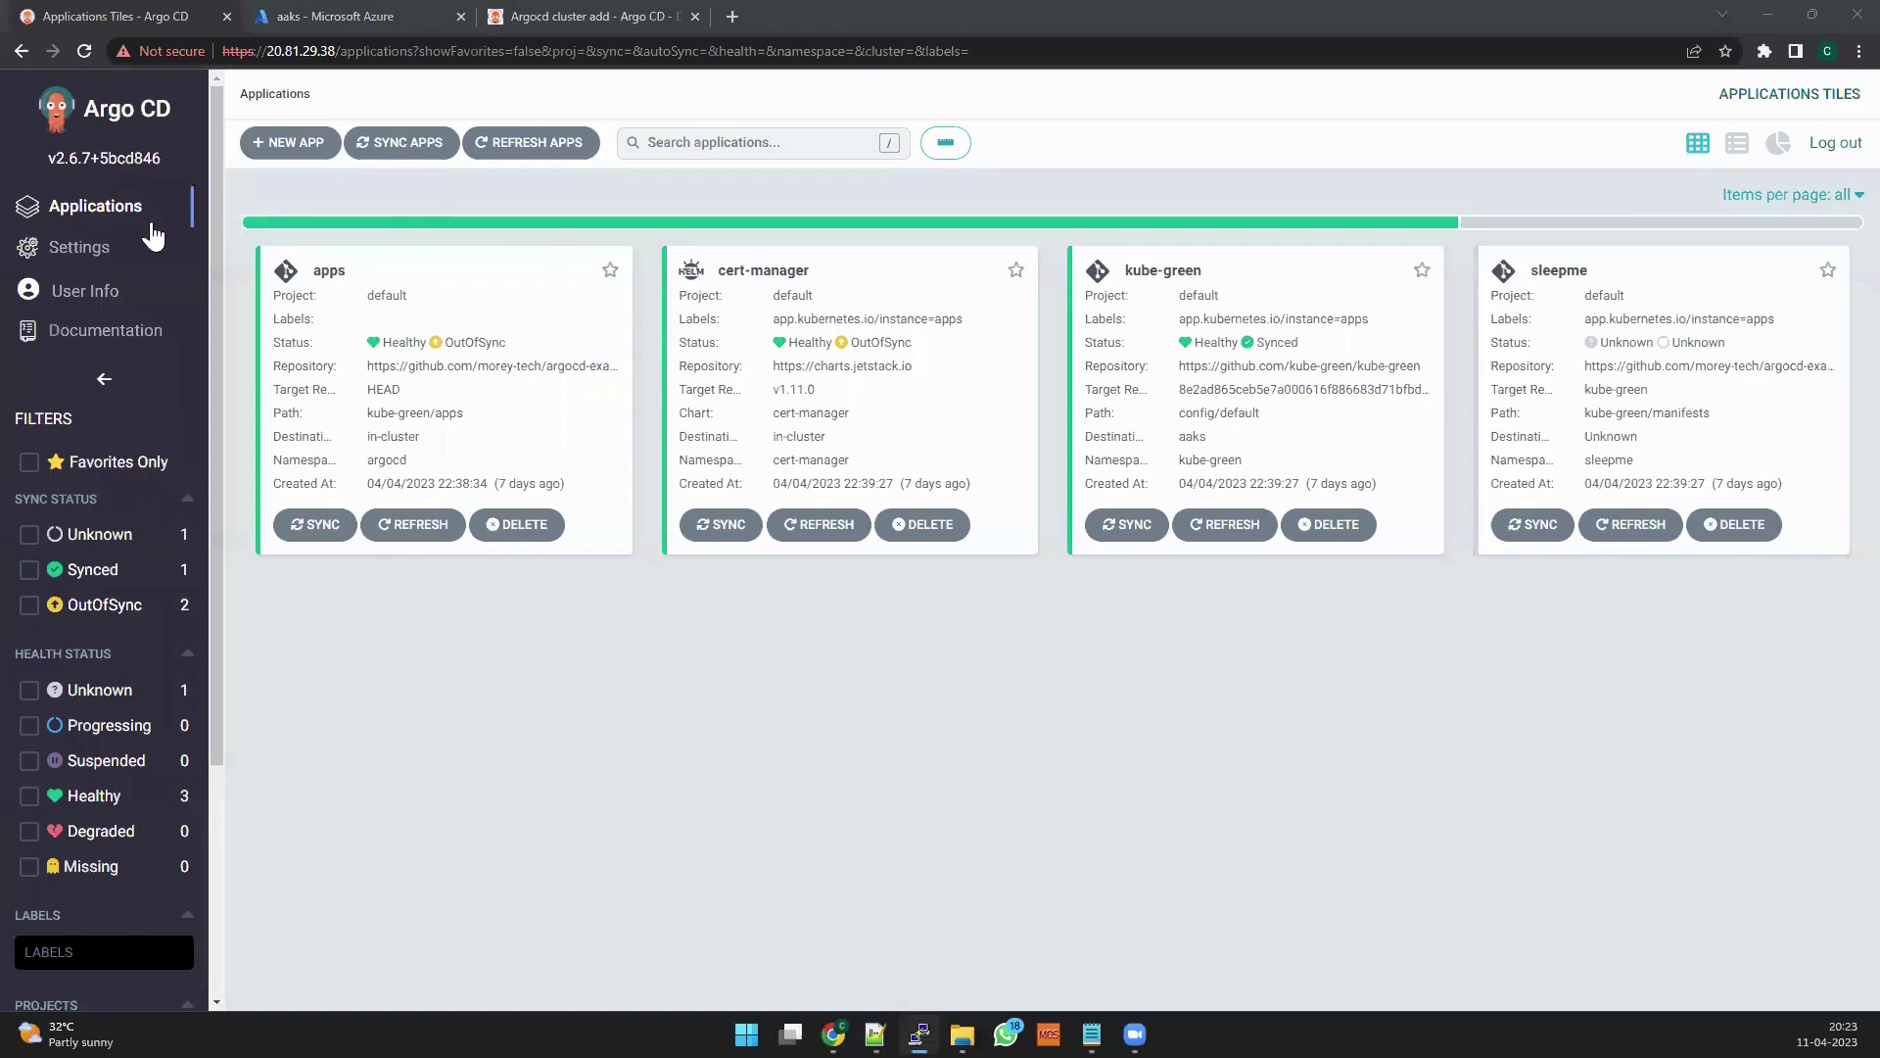
left_click(80, 246)
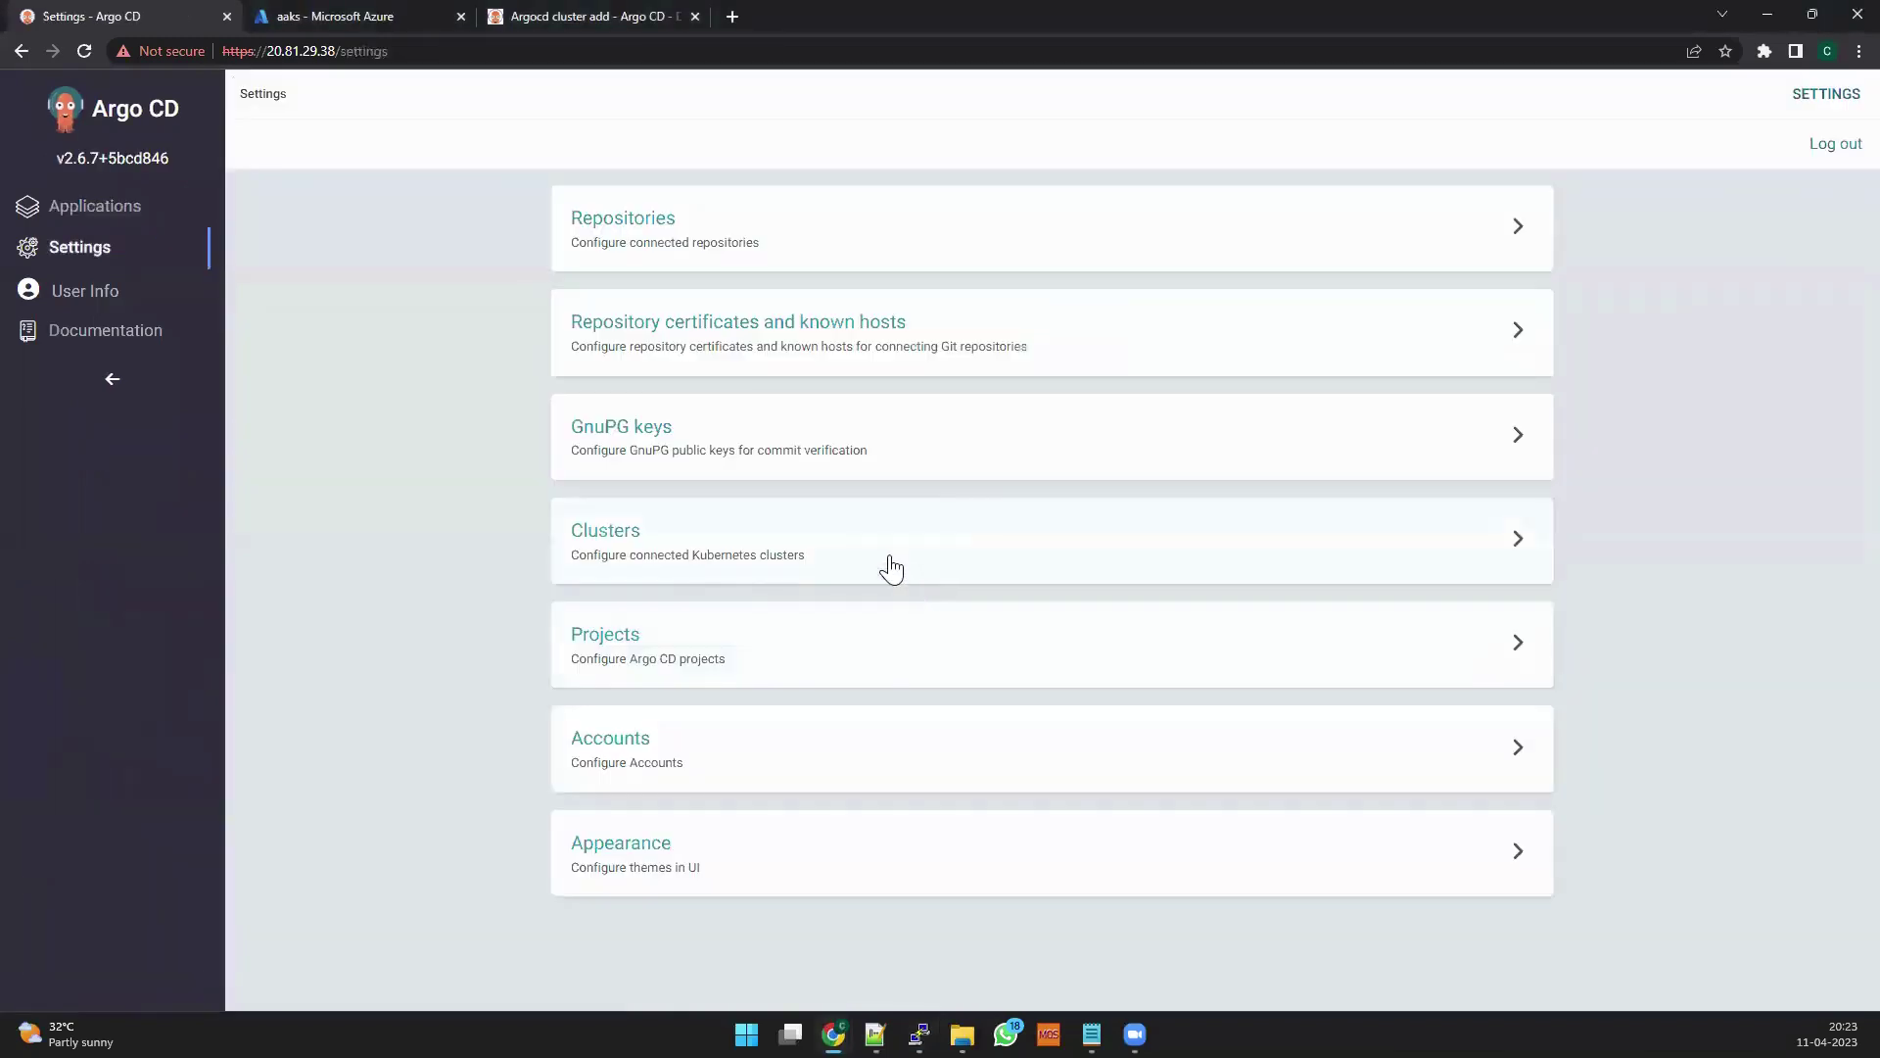
left_click(716, 551)
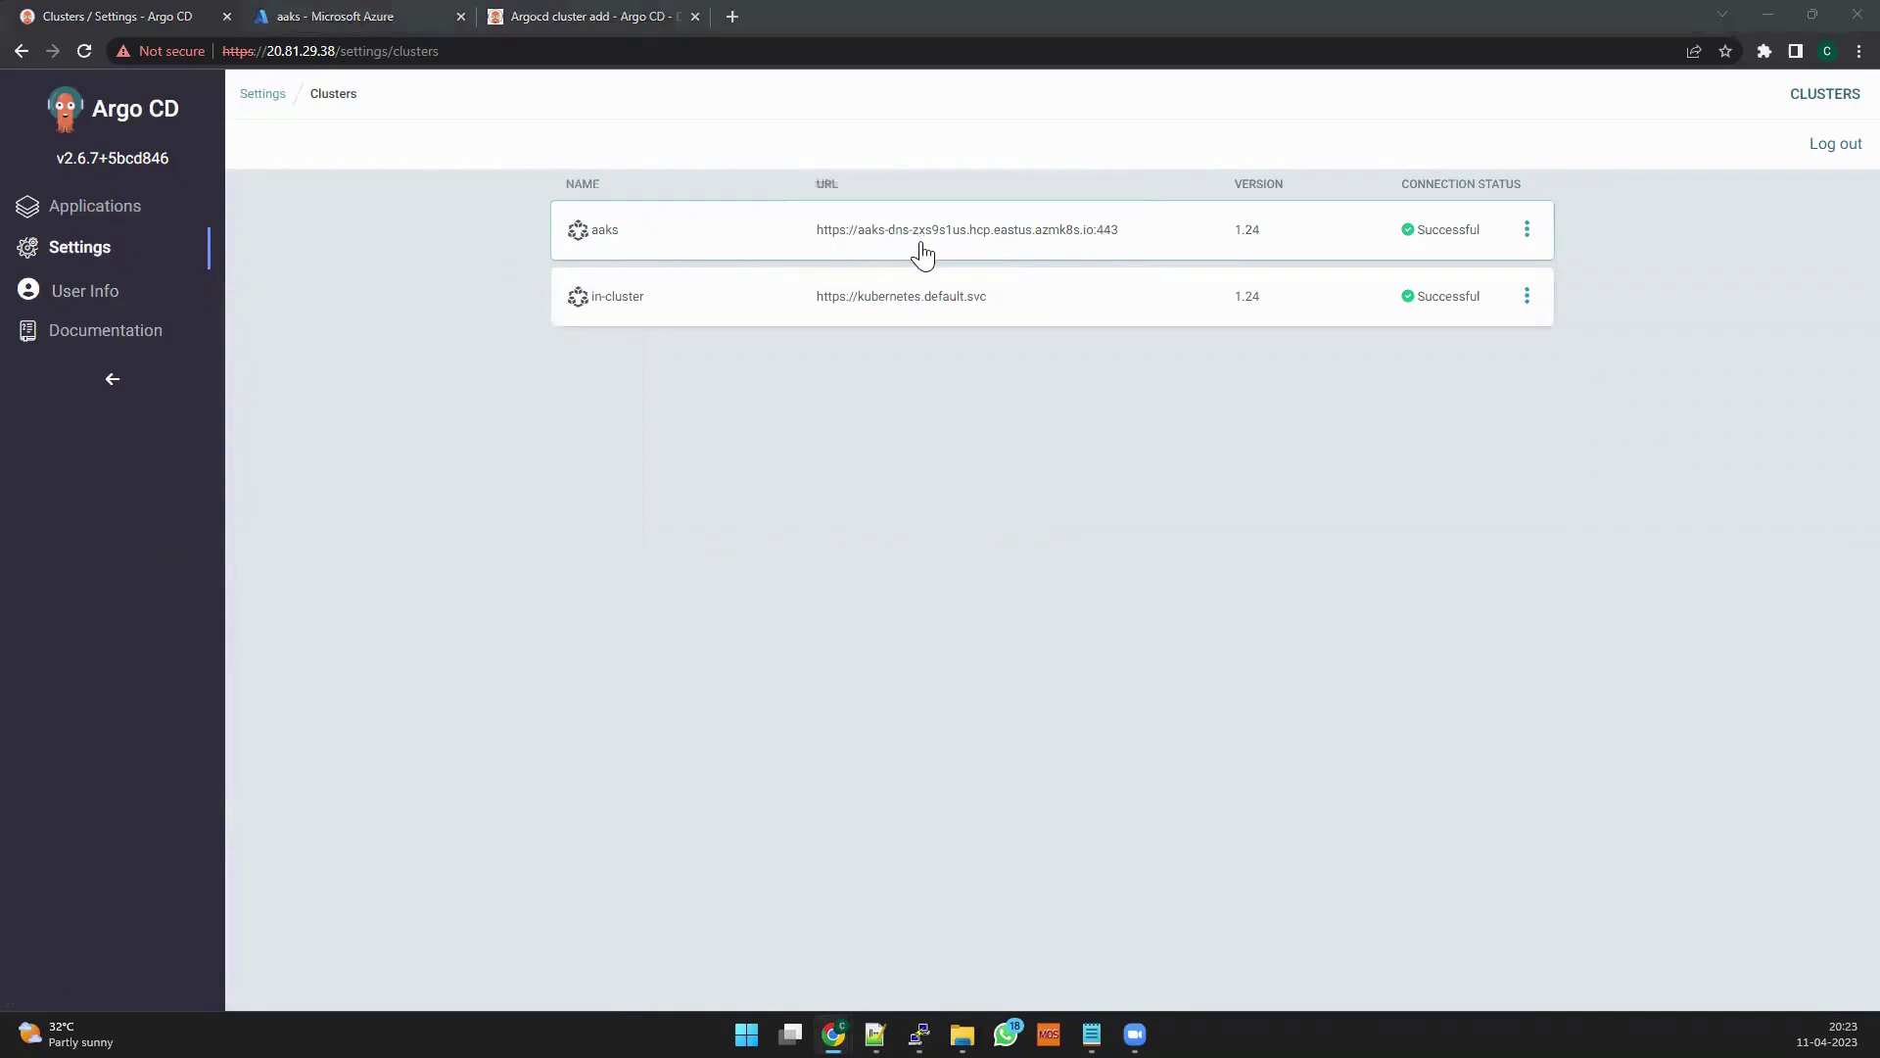
- Copy the whole Application manifest from Notepad
key("alt+Tab")
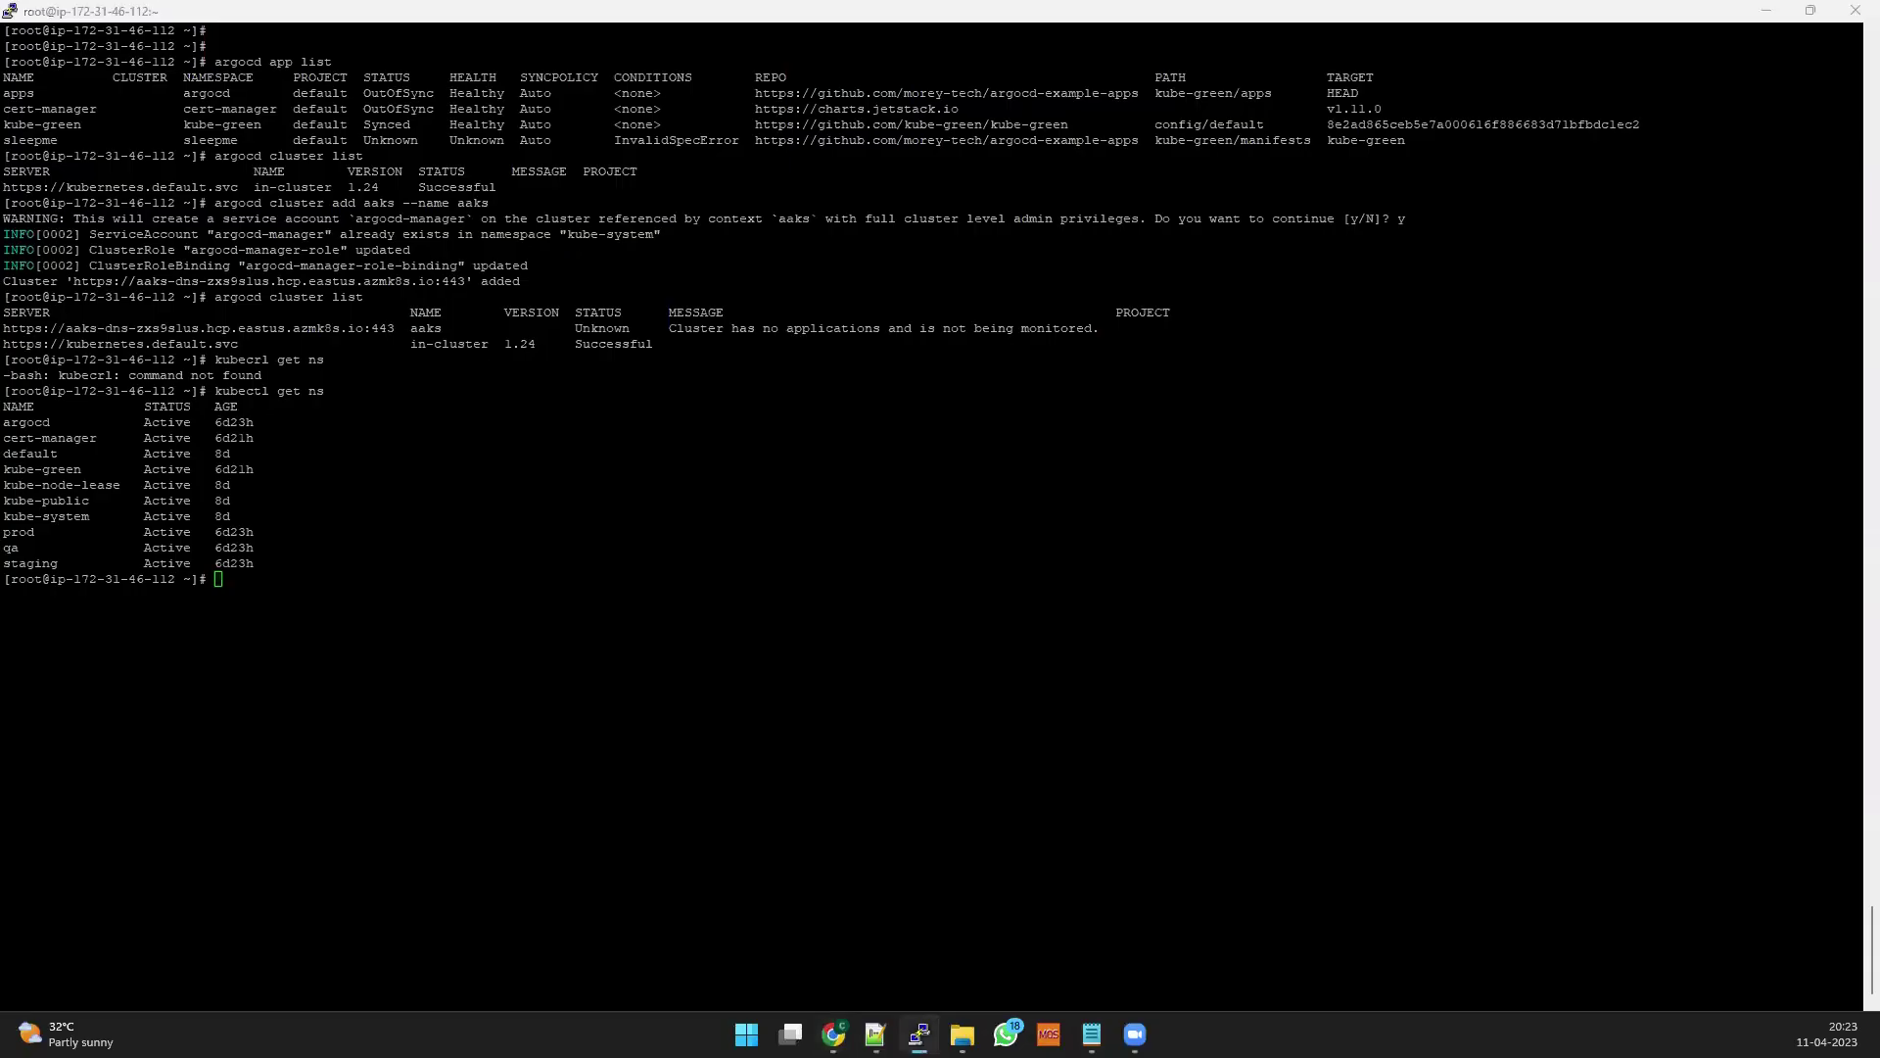
left_click(1092, 1034)
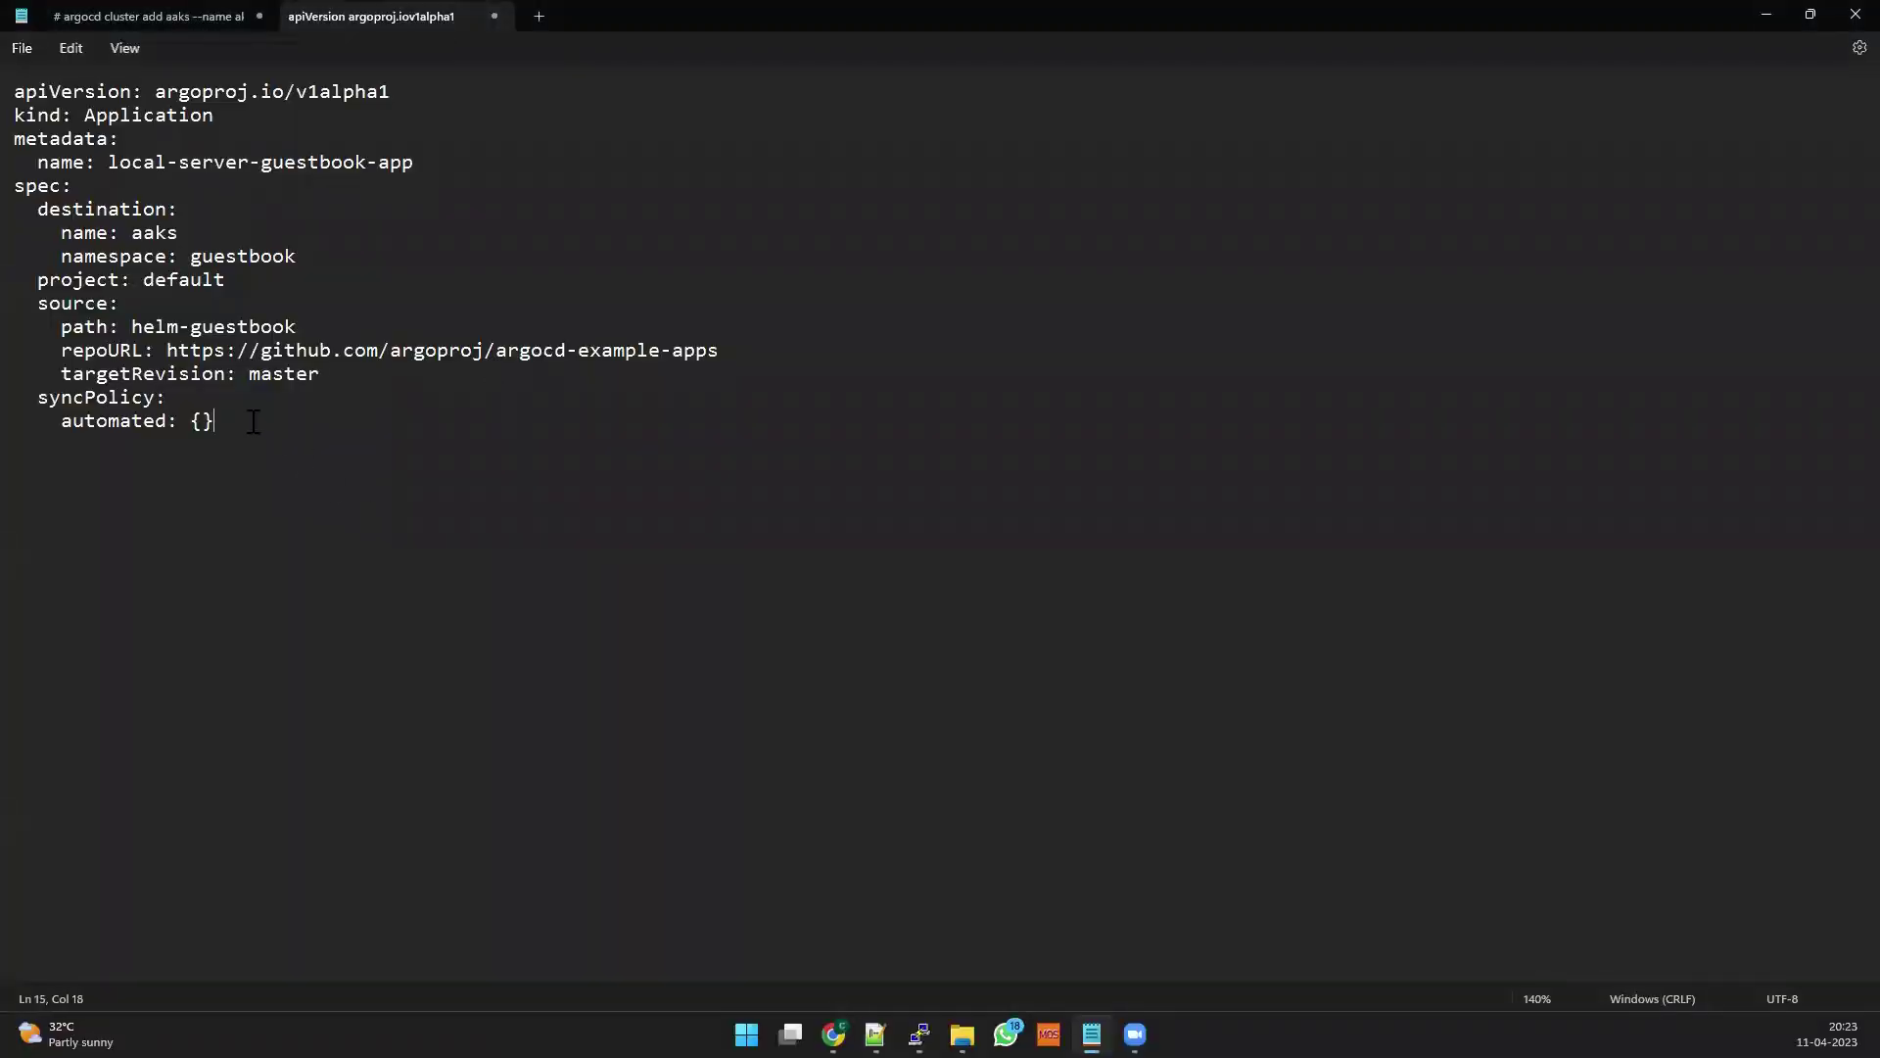
key("ctrl+a")
key("alt+Tab")
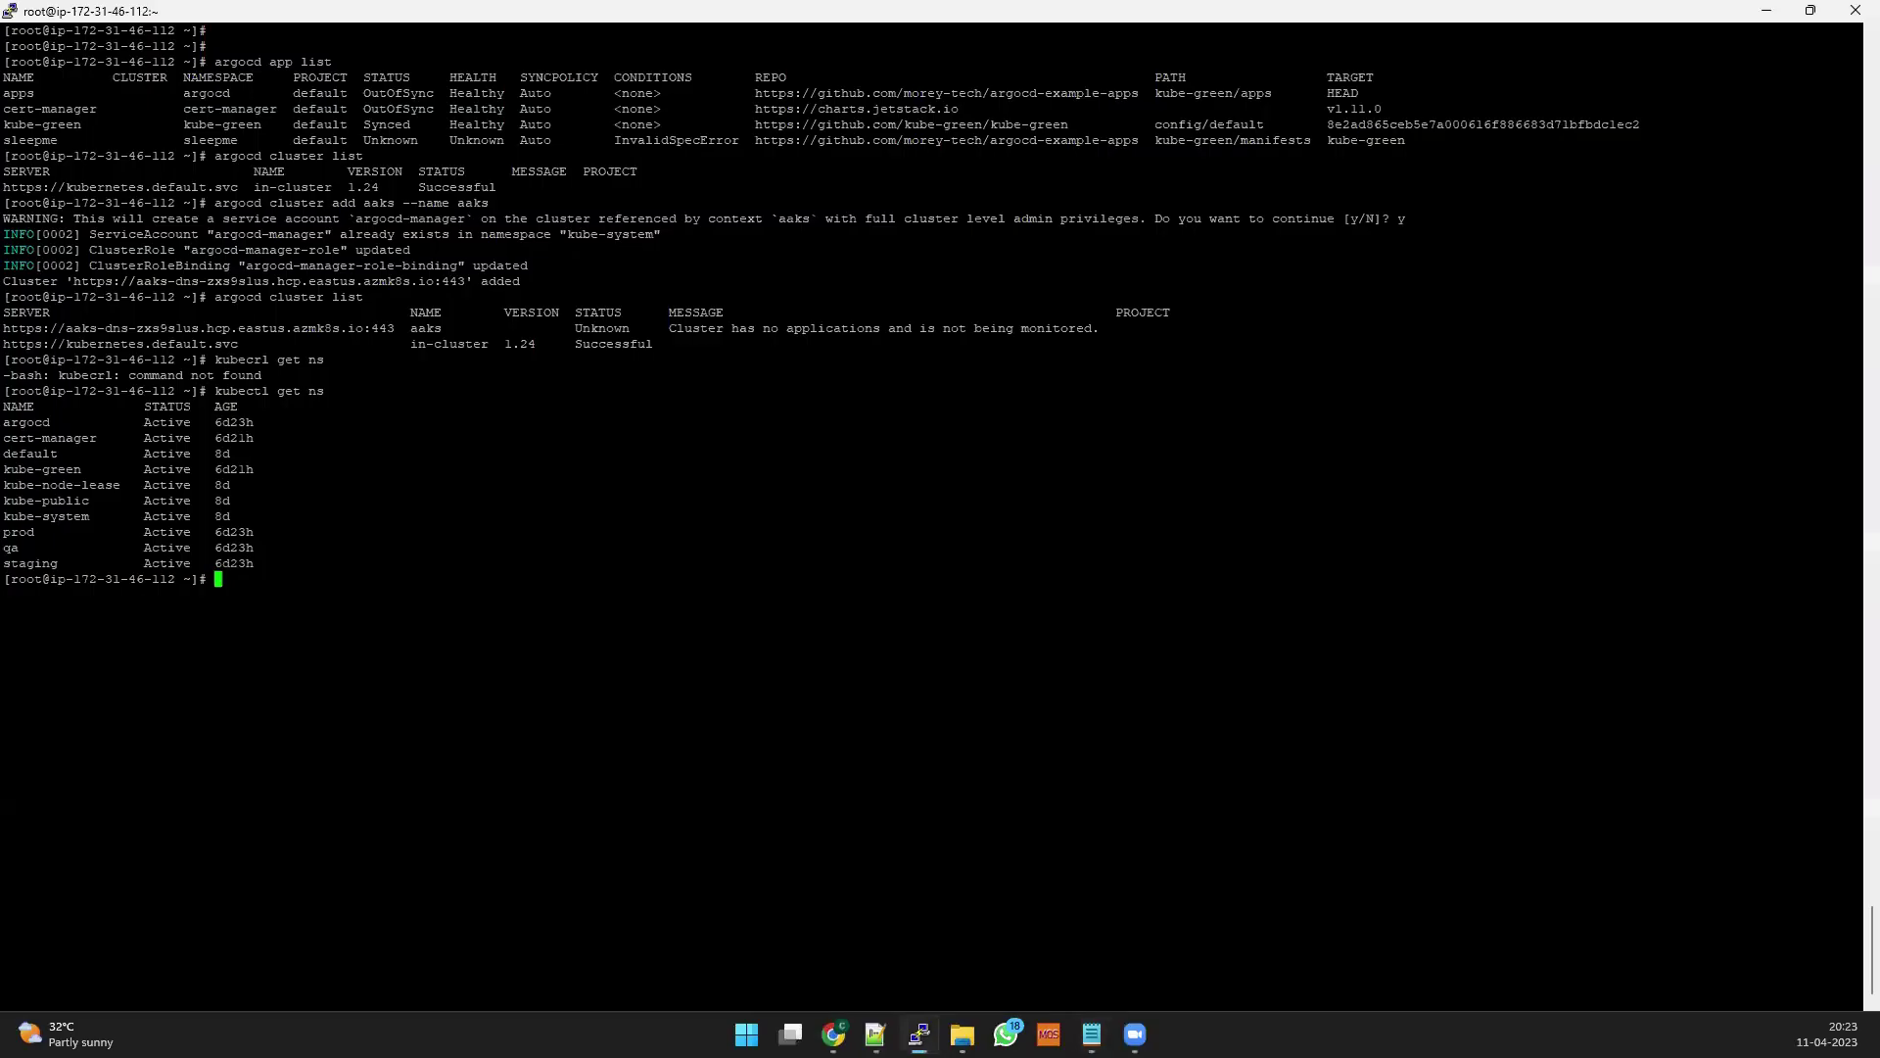
type("vim ")
type("cluster-app")
type(".yaml")
- Save the manifest as cluster-app.yaml in vim and create the guestbook namespace
key("Return")
key("i")
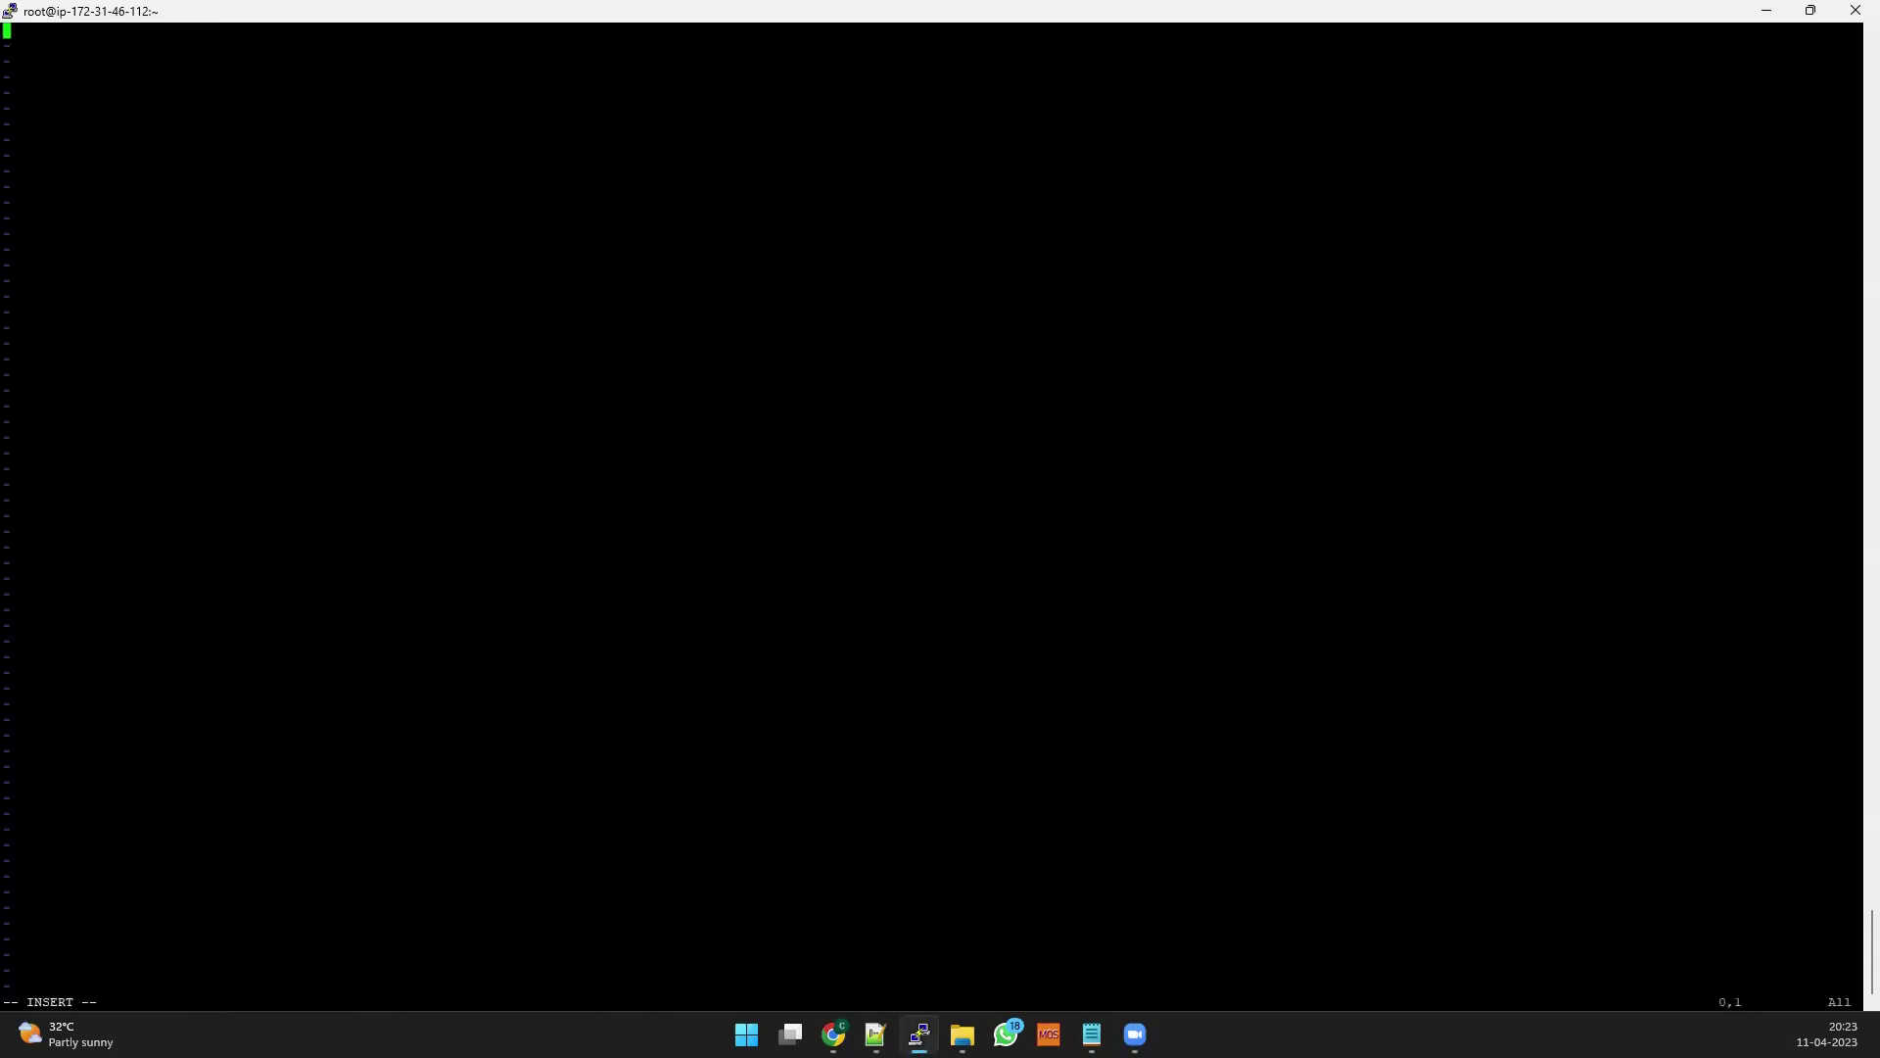
type("apiVersion: argoproj.io/v1alpha1 kind: Application metadata:   name: local-server-guestbook-app spec:   destination:     name: aaks     namespace: guestbook   project: default   source:     path: helm-guestbook     repoURL: https://github.com/argoproj/argocd-example-apps     targetRevision: master   syncPolicy:     automated: {}")
key("Escape")
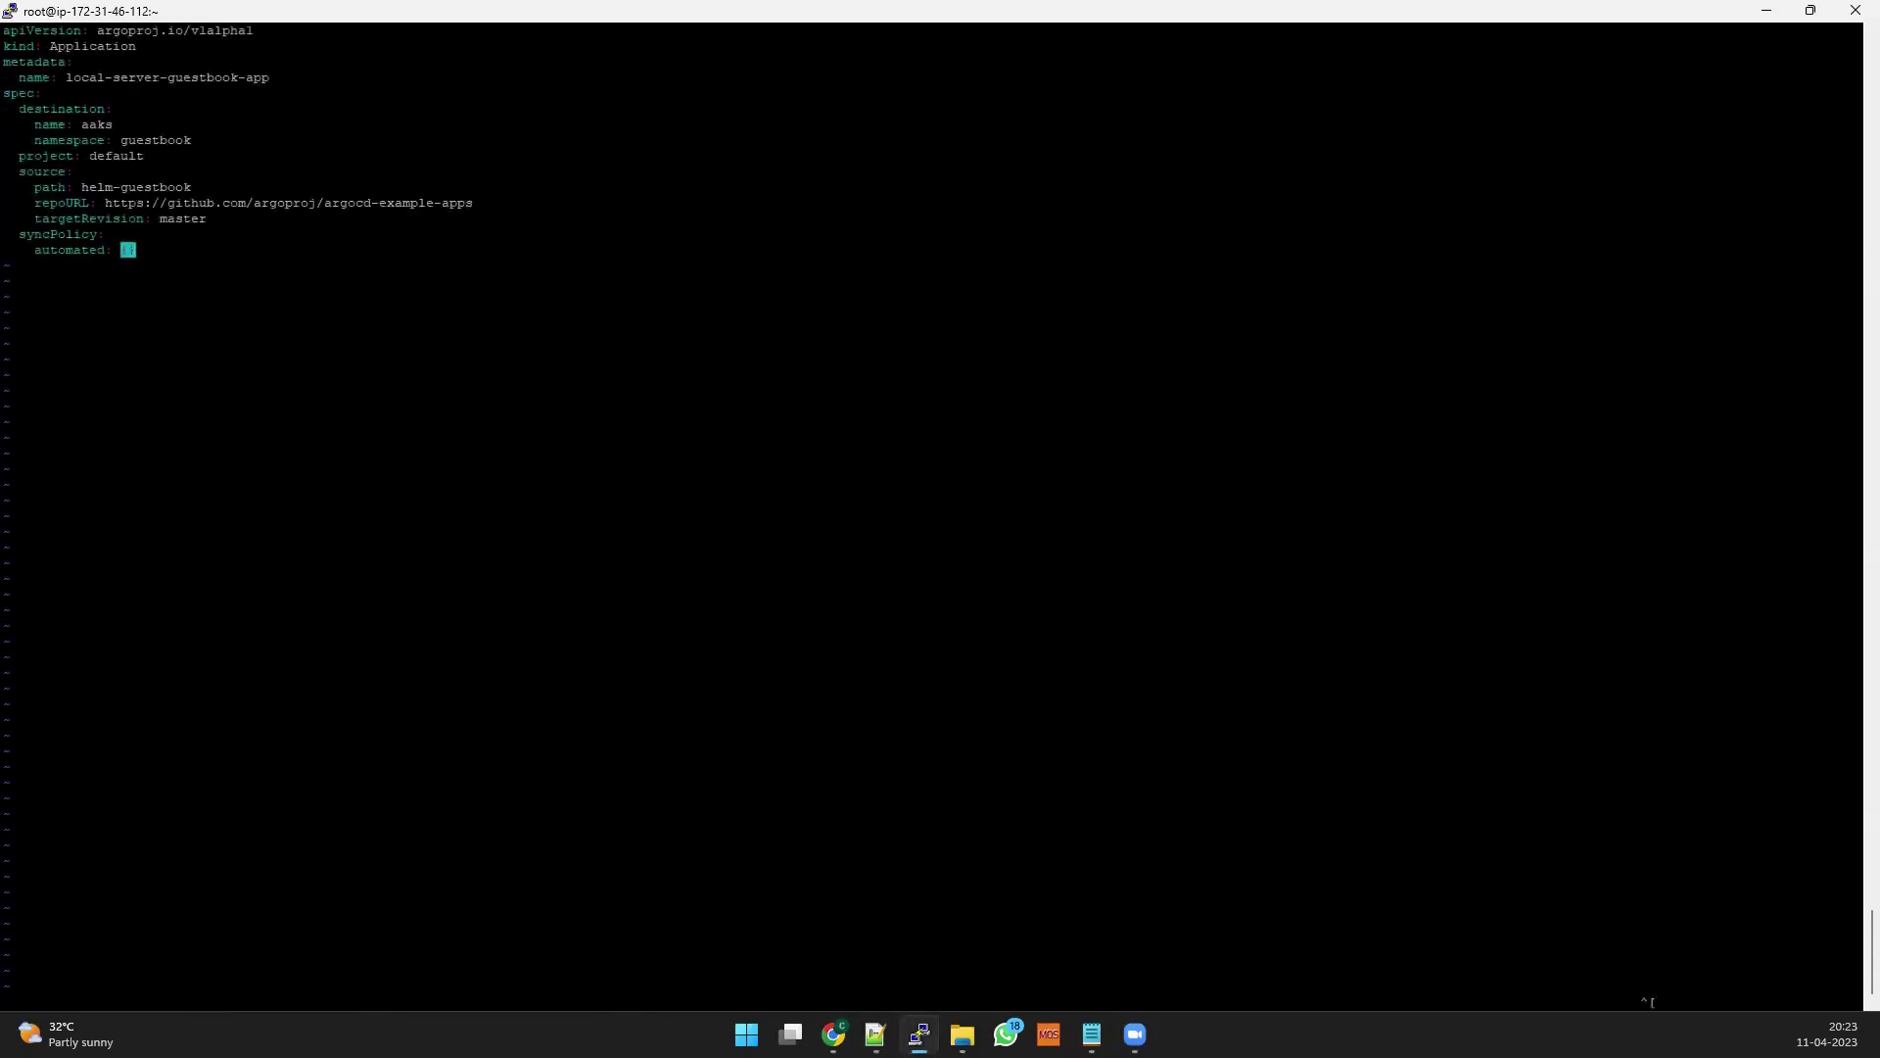
type(":wq")
key("Return")
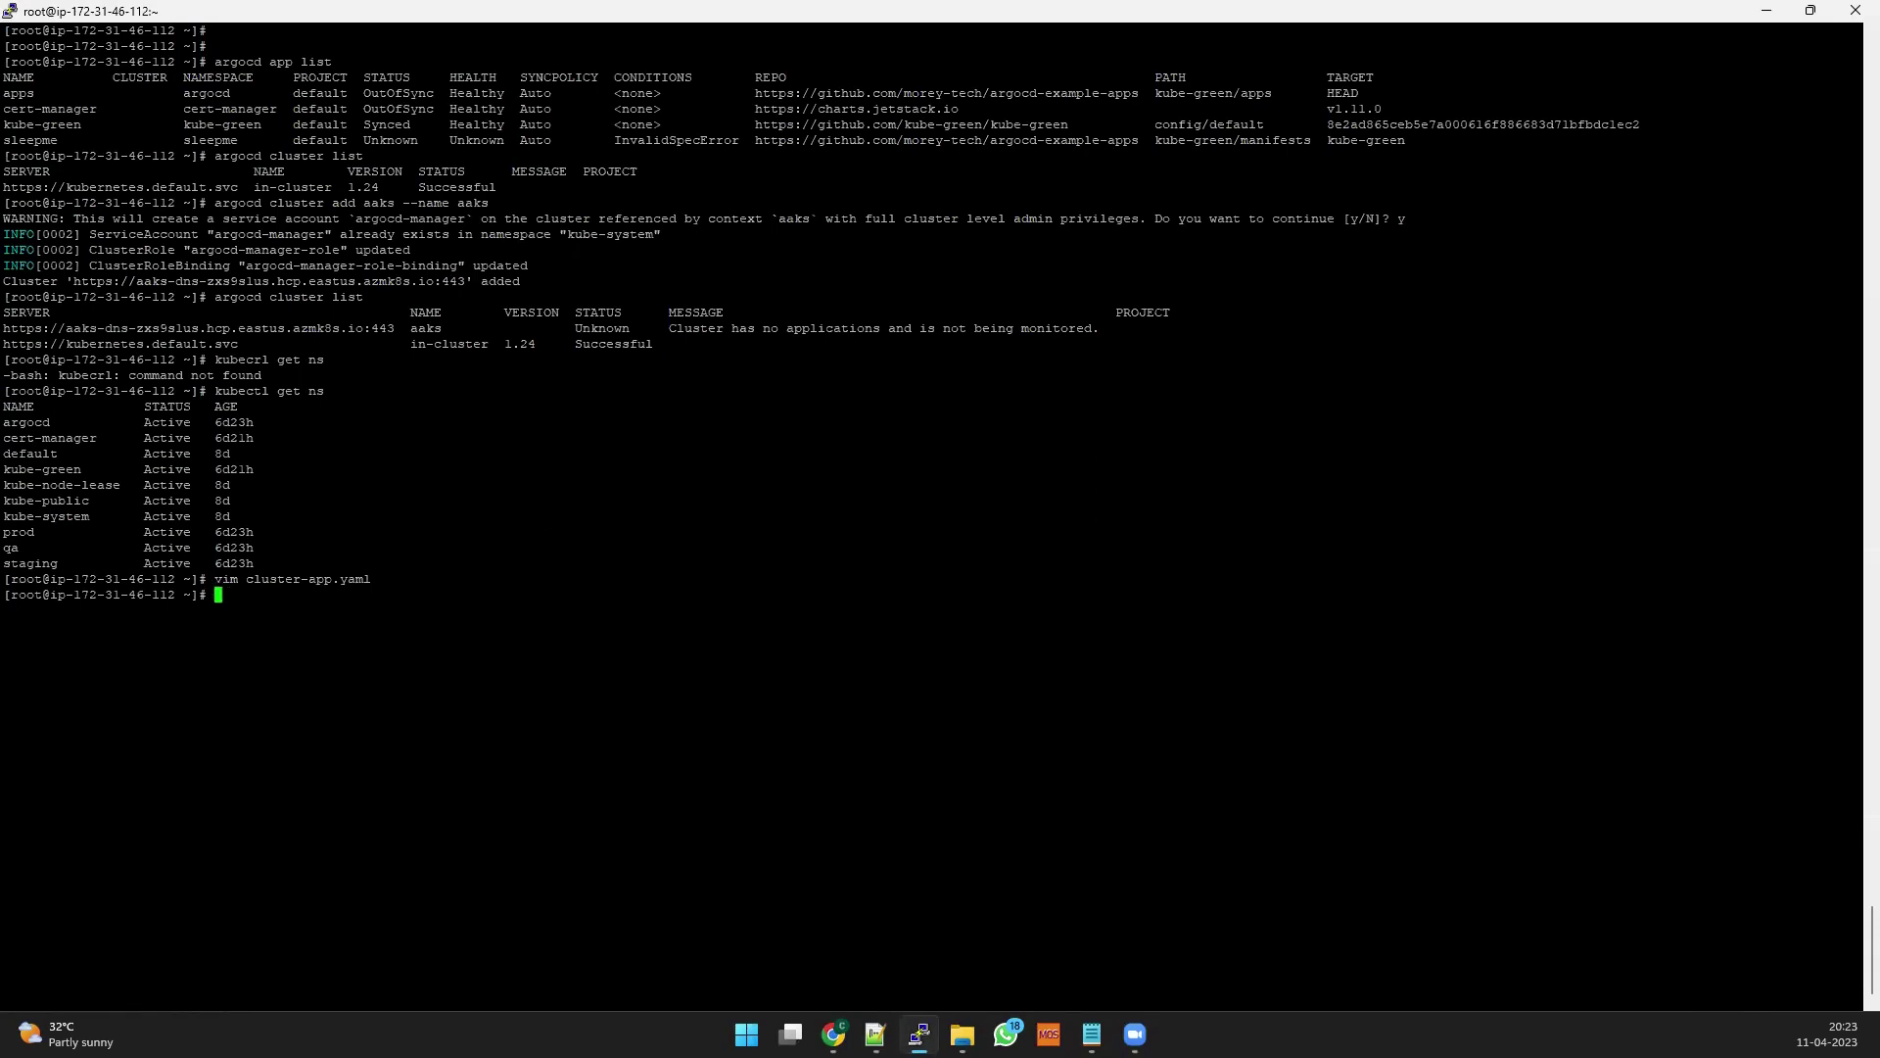
type("kubectl create ")
type("ns guest")
type("book")
key("Return")
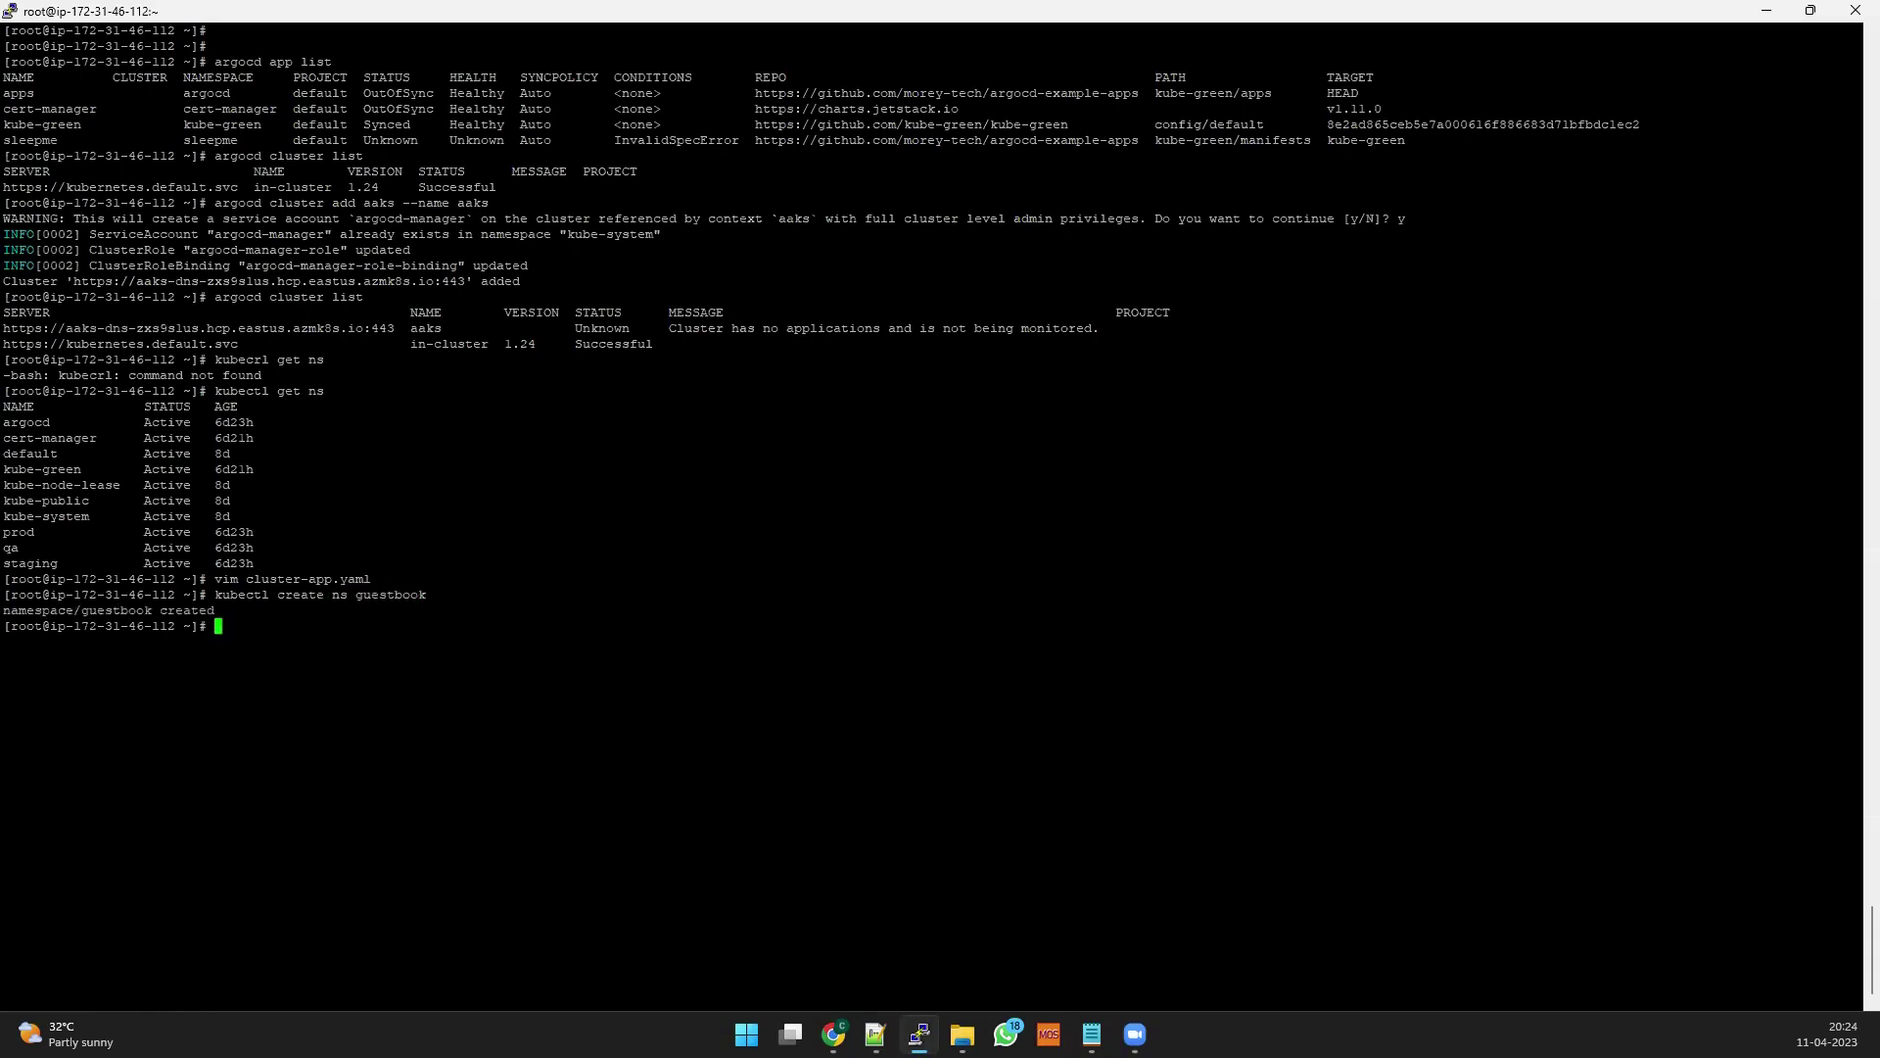
type("kubectl app")
type("ly -f ")
type("cluster-app.yaml")
- Apply cluster-app.yaml with kubectl and check the Argo CD applications list
key("Return")
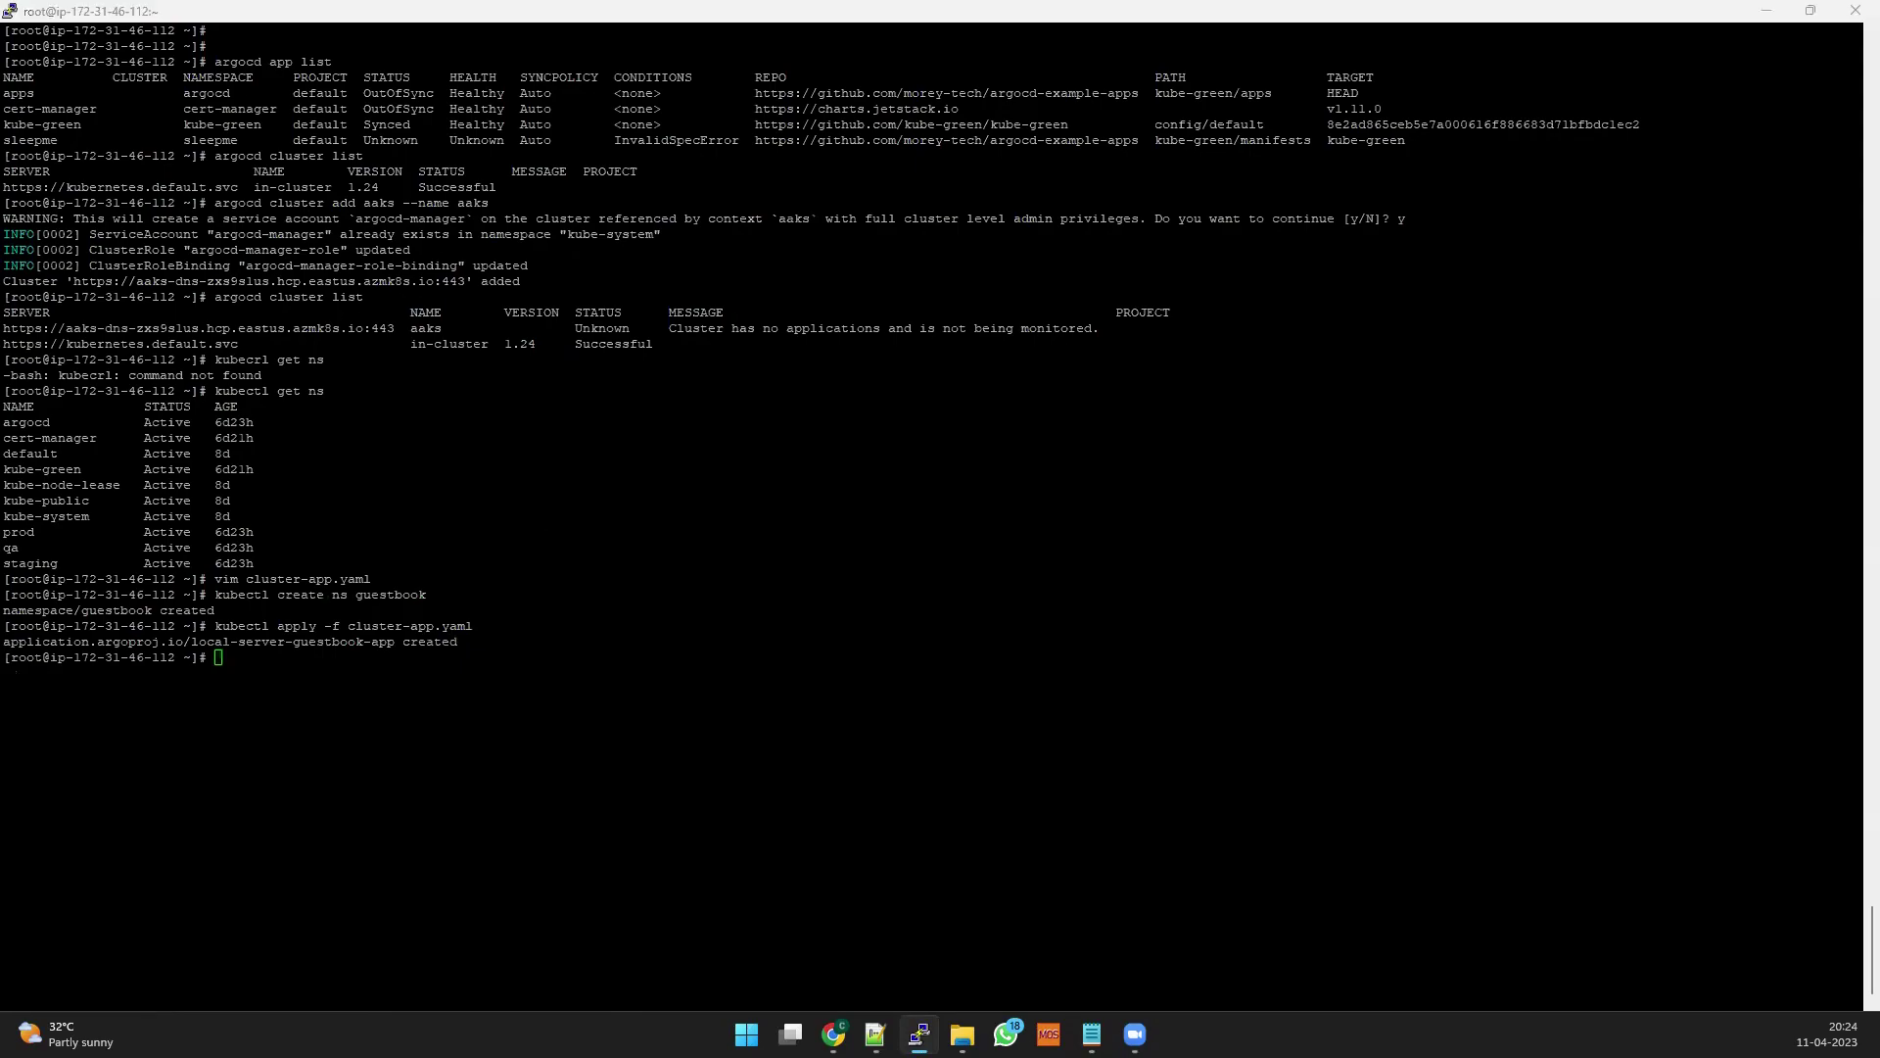
key("alt+Tab")
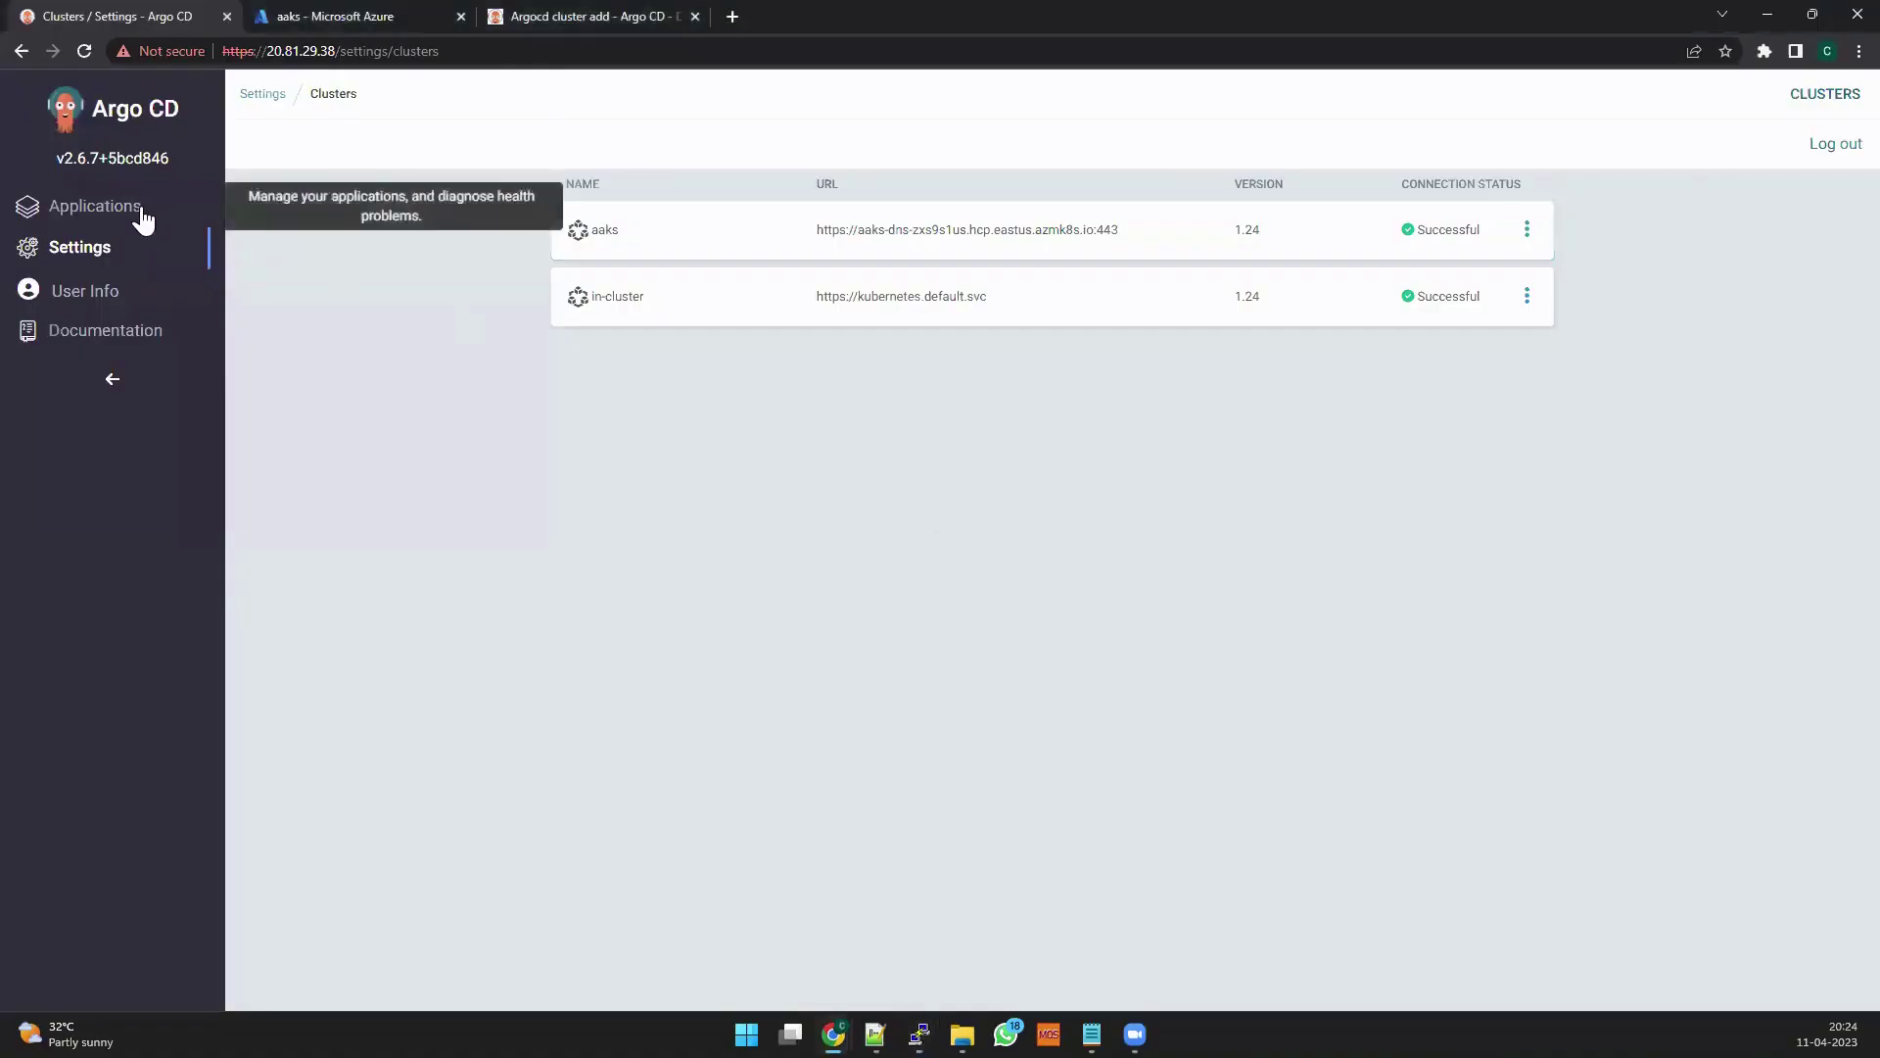
left_click(95, 205)
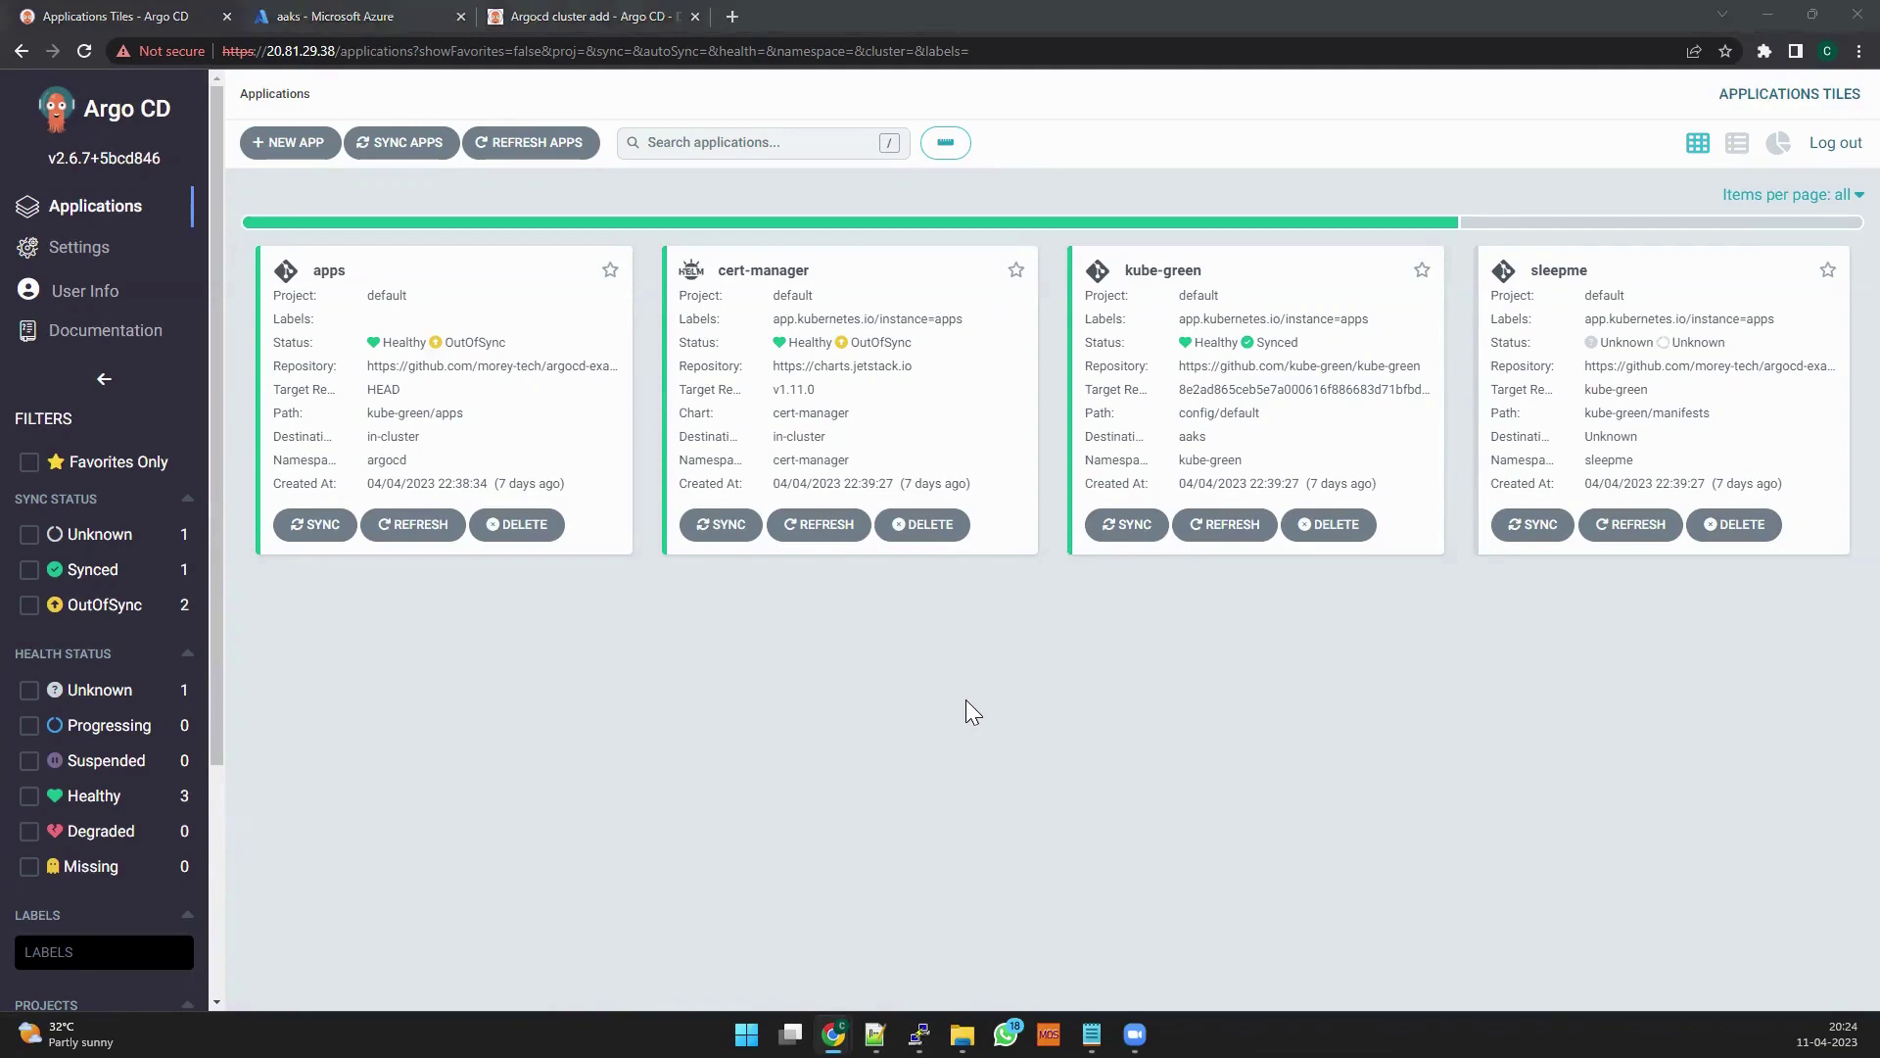
- Re-apply cluster-app.yaml with -n argocd, creating local-server-guestbook-app
key("alt+Tab")
key("Up")
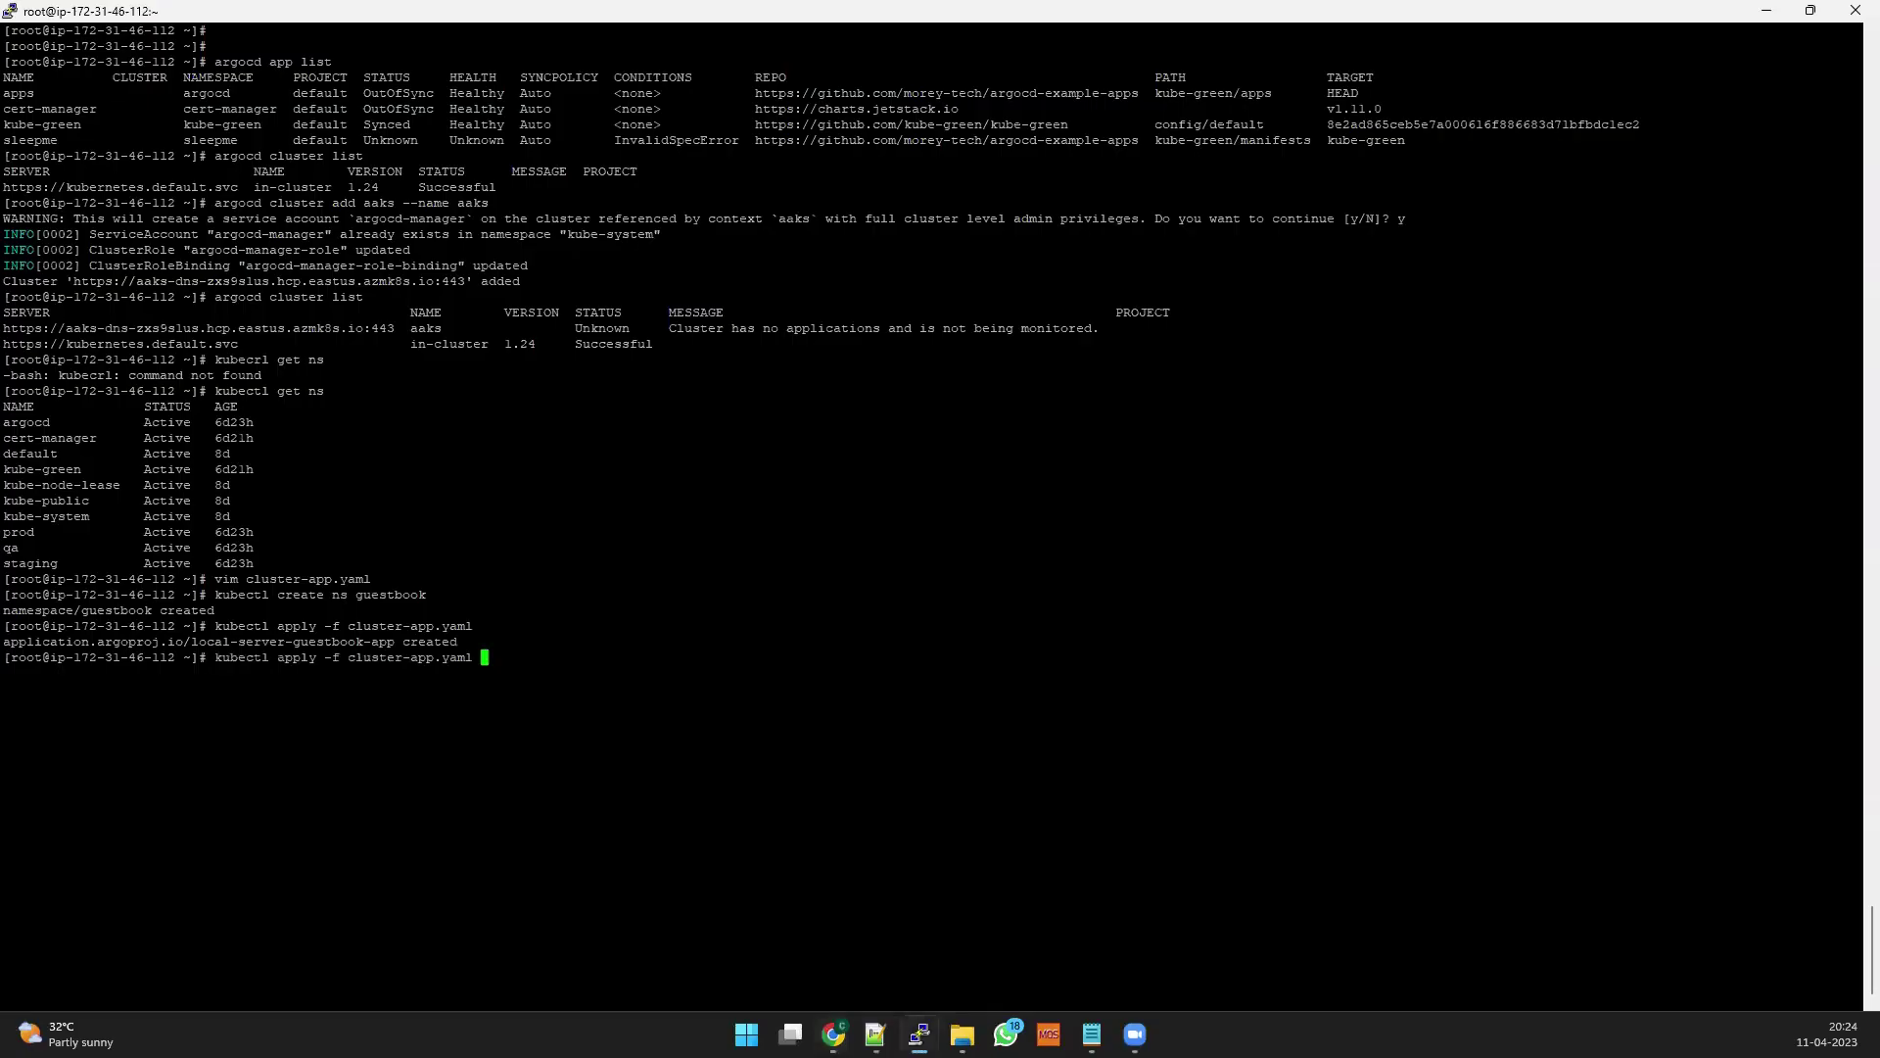
type("-n argocd")
key("Return")
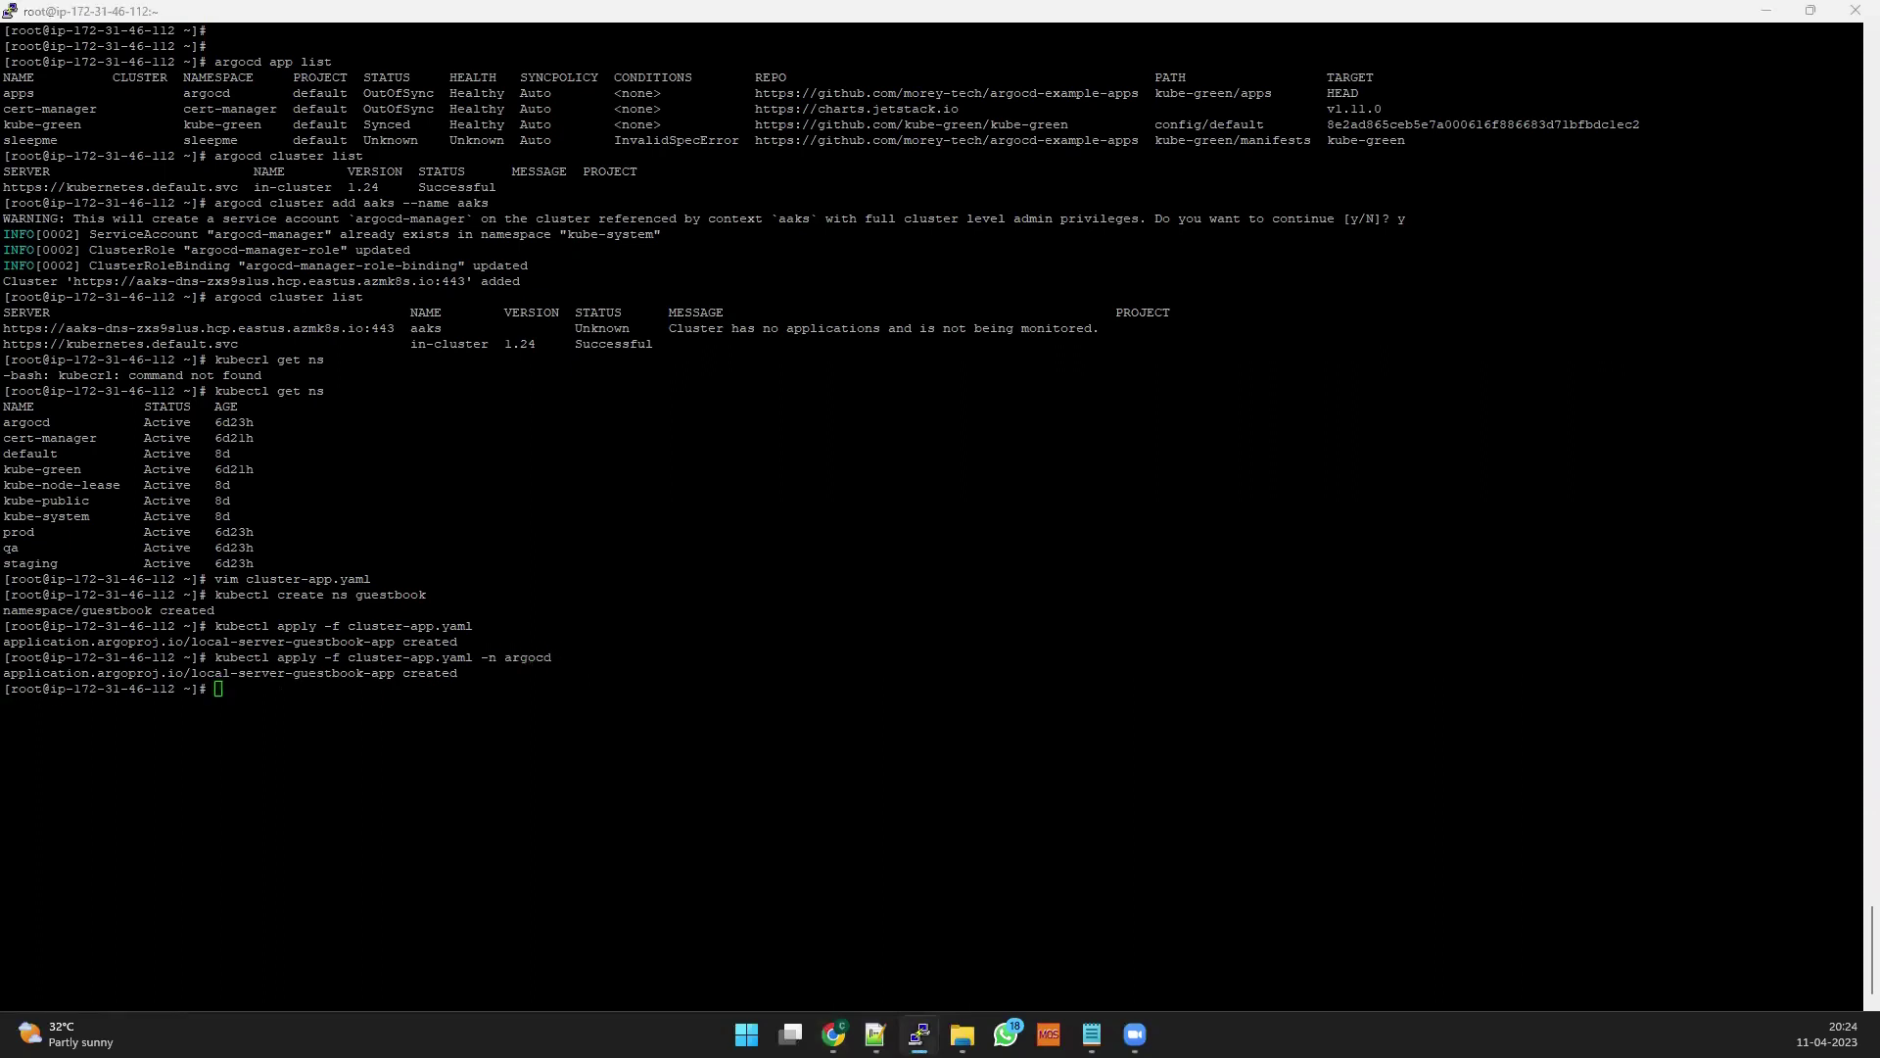
key("alt+Tab")
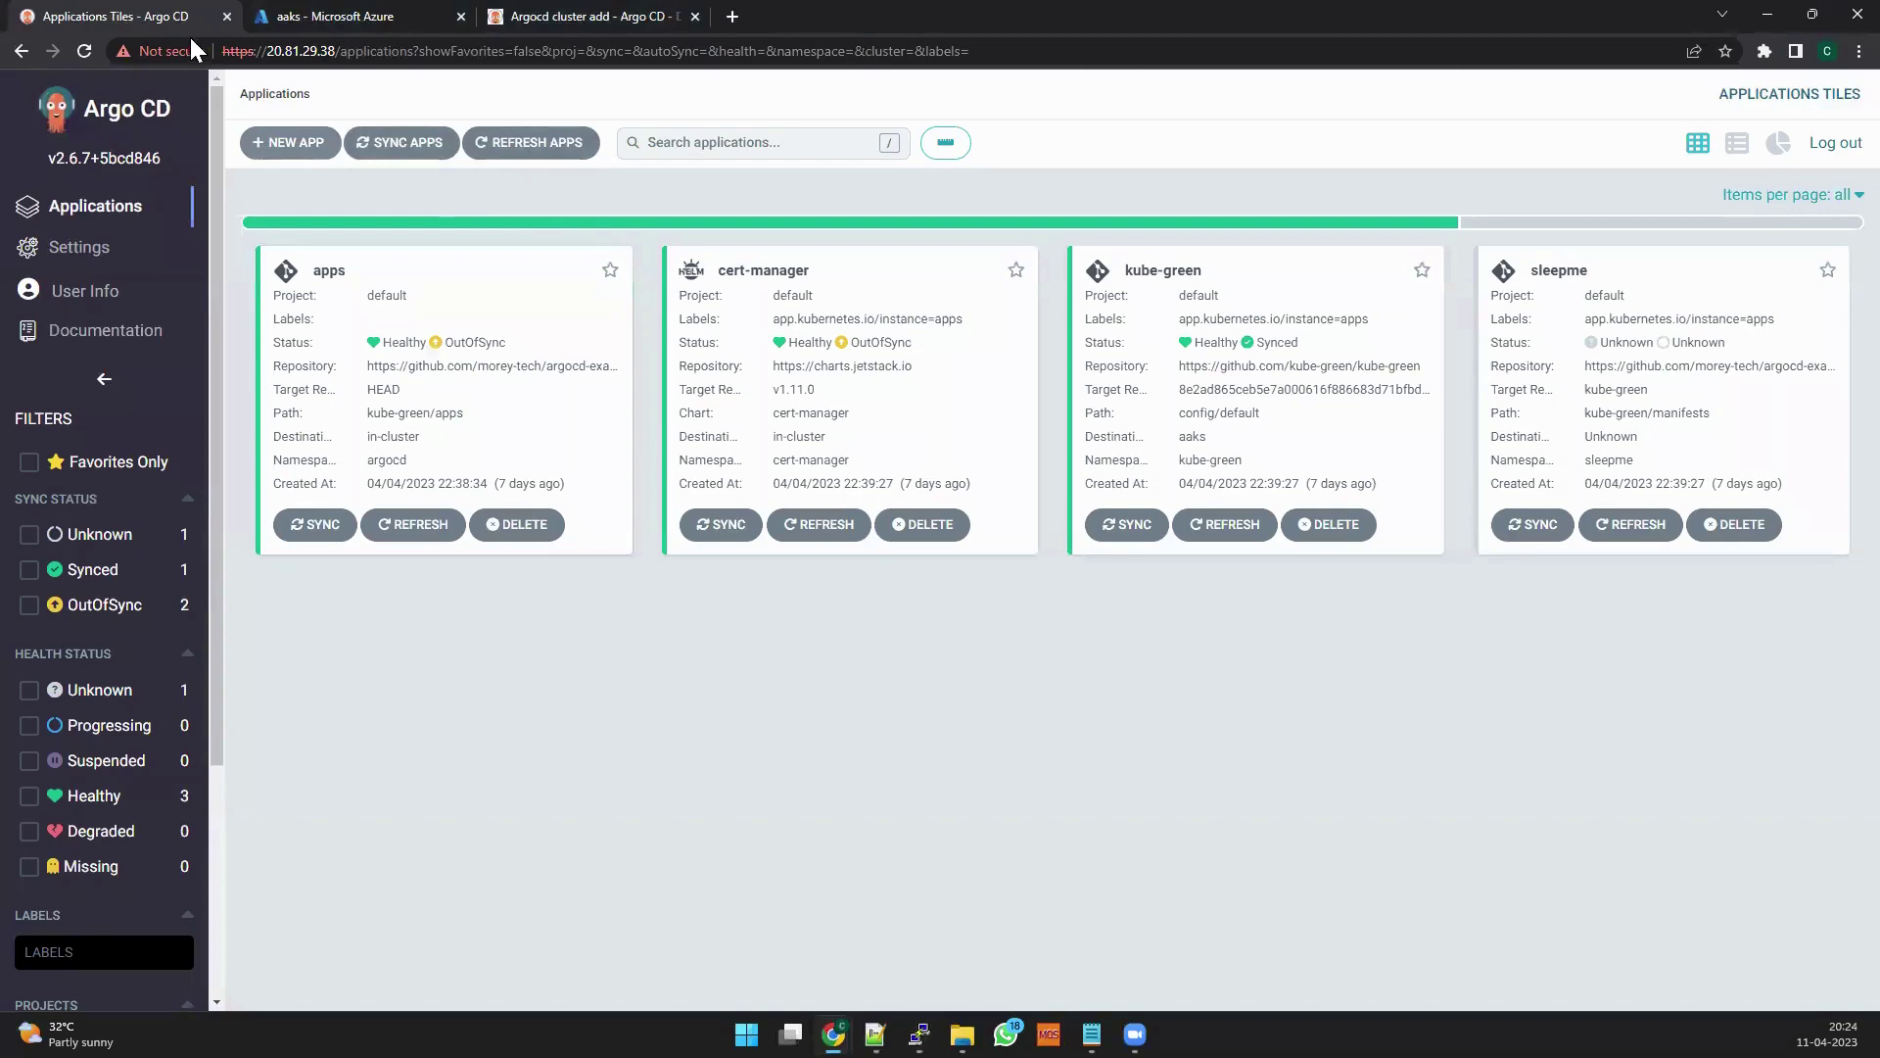
- Reload Argo CD and check local-server-guestbook-app's details show cluster aaks and namespace guestbook
left_click(85, 53)
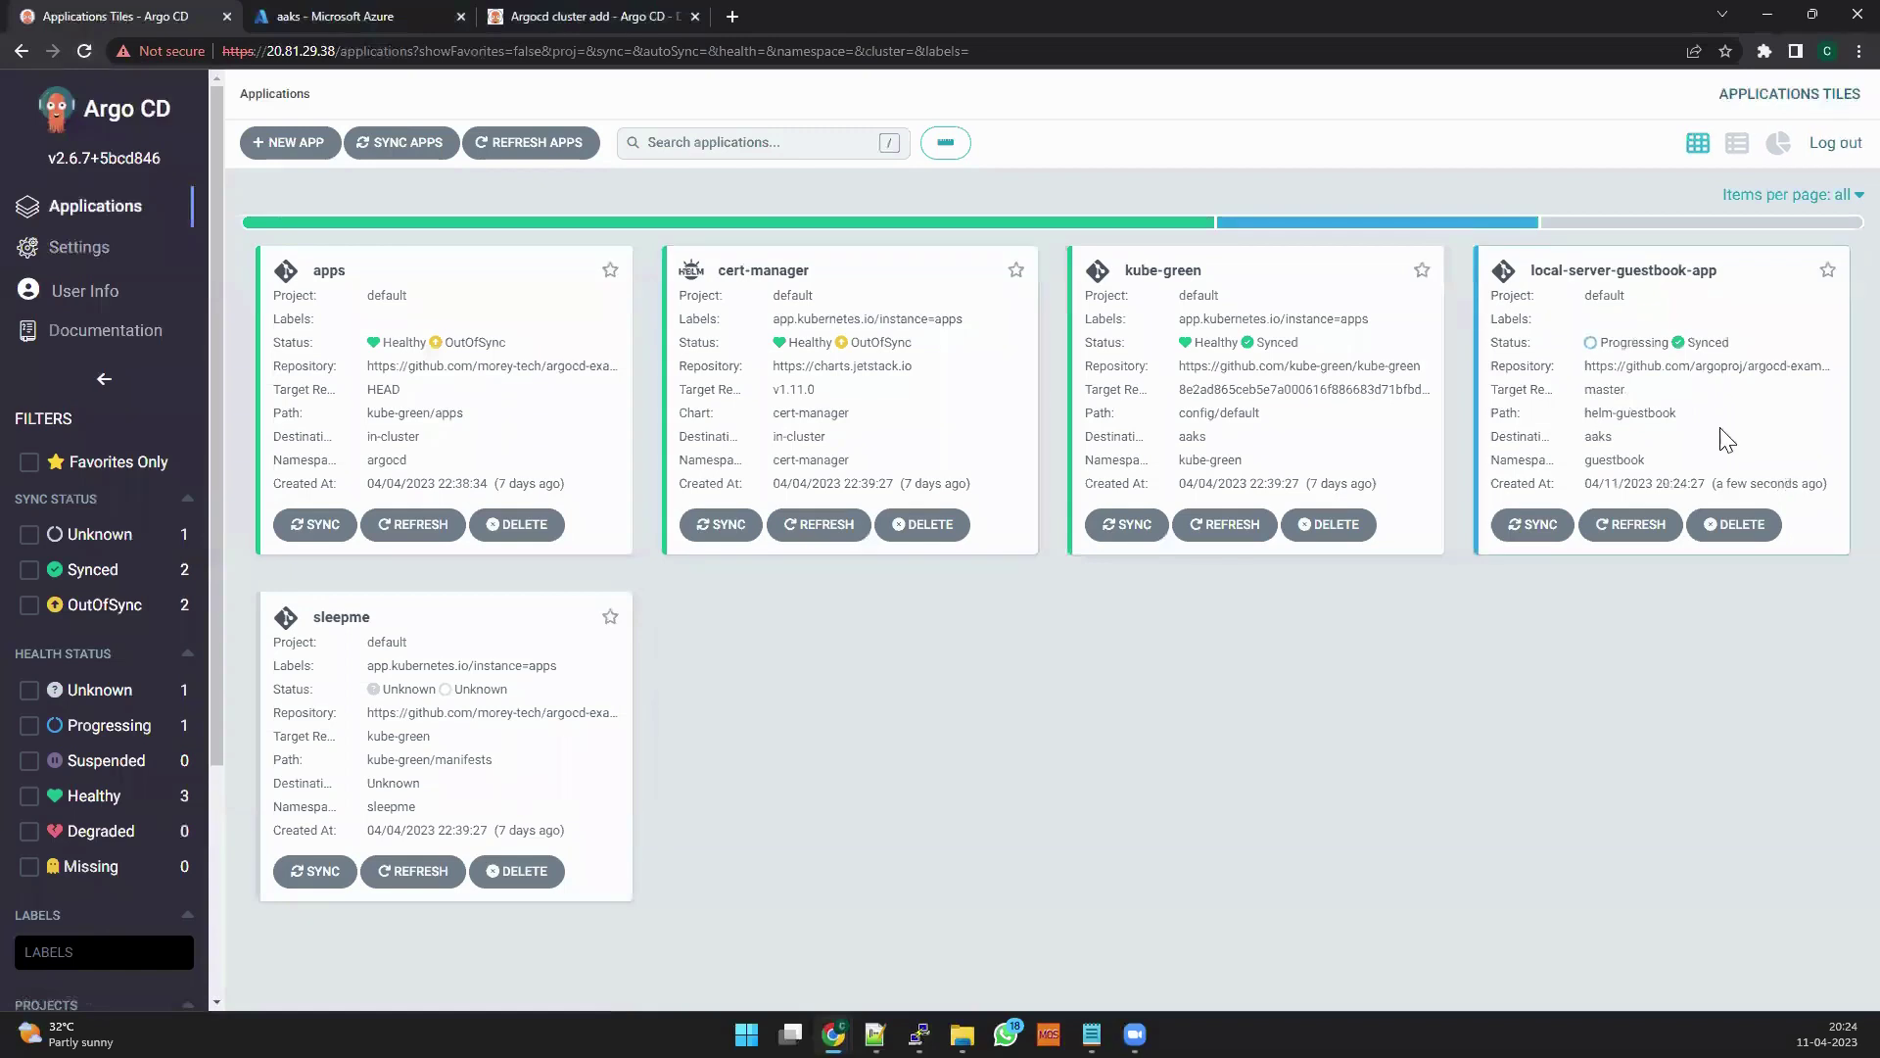
left_click(1720, 434)
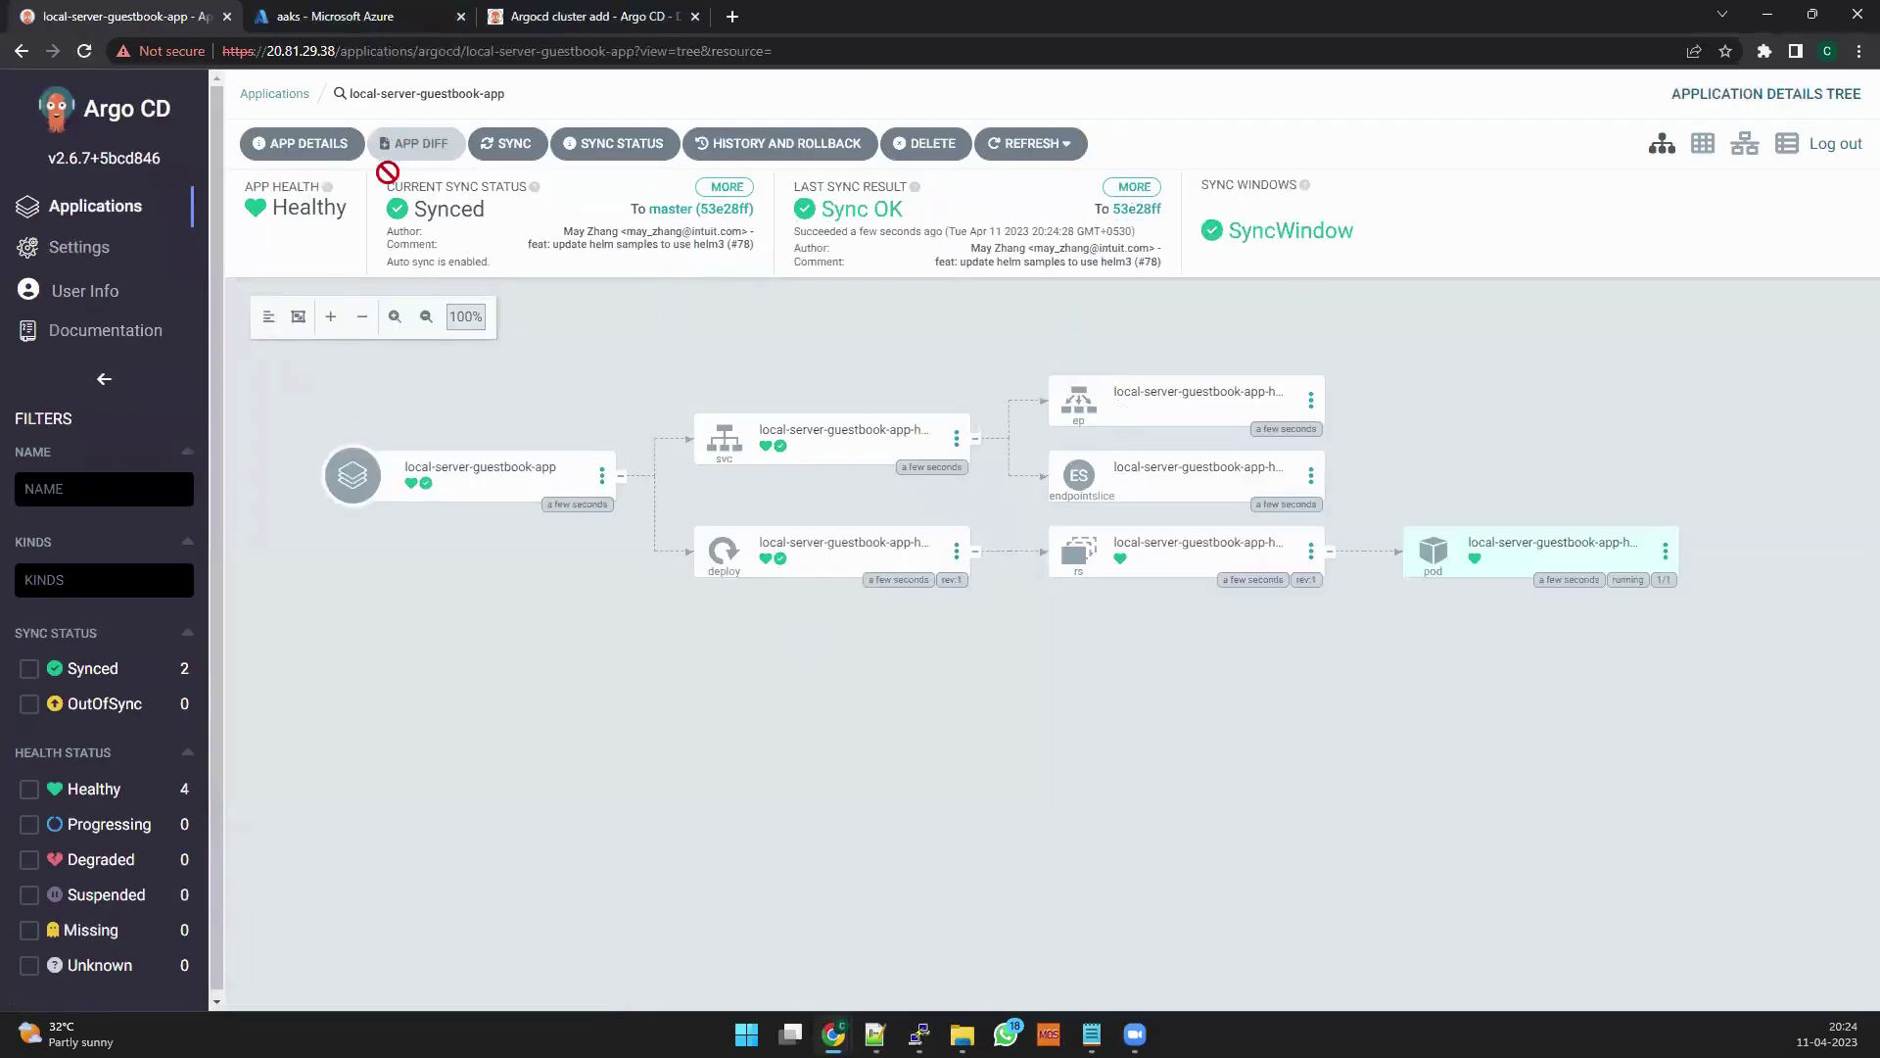
left_click(288, 155)
double_click(812, 417)
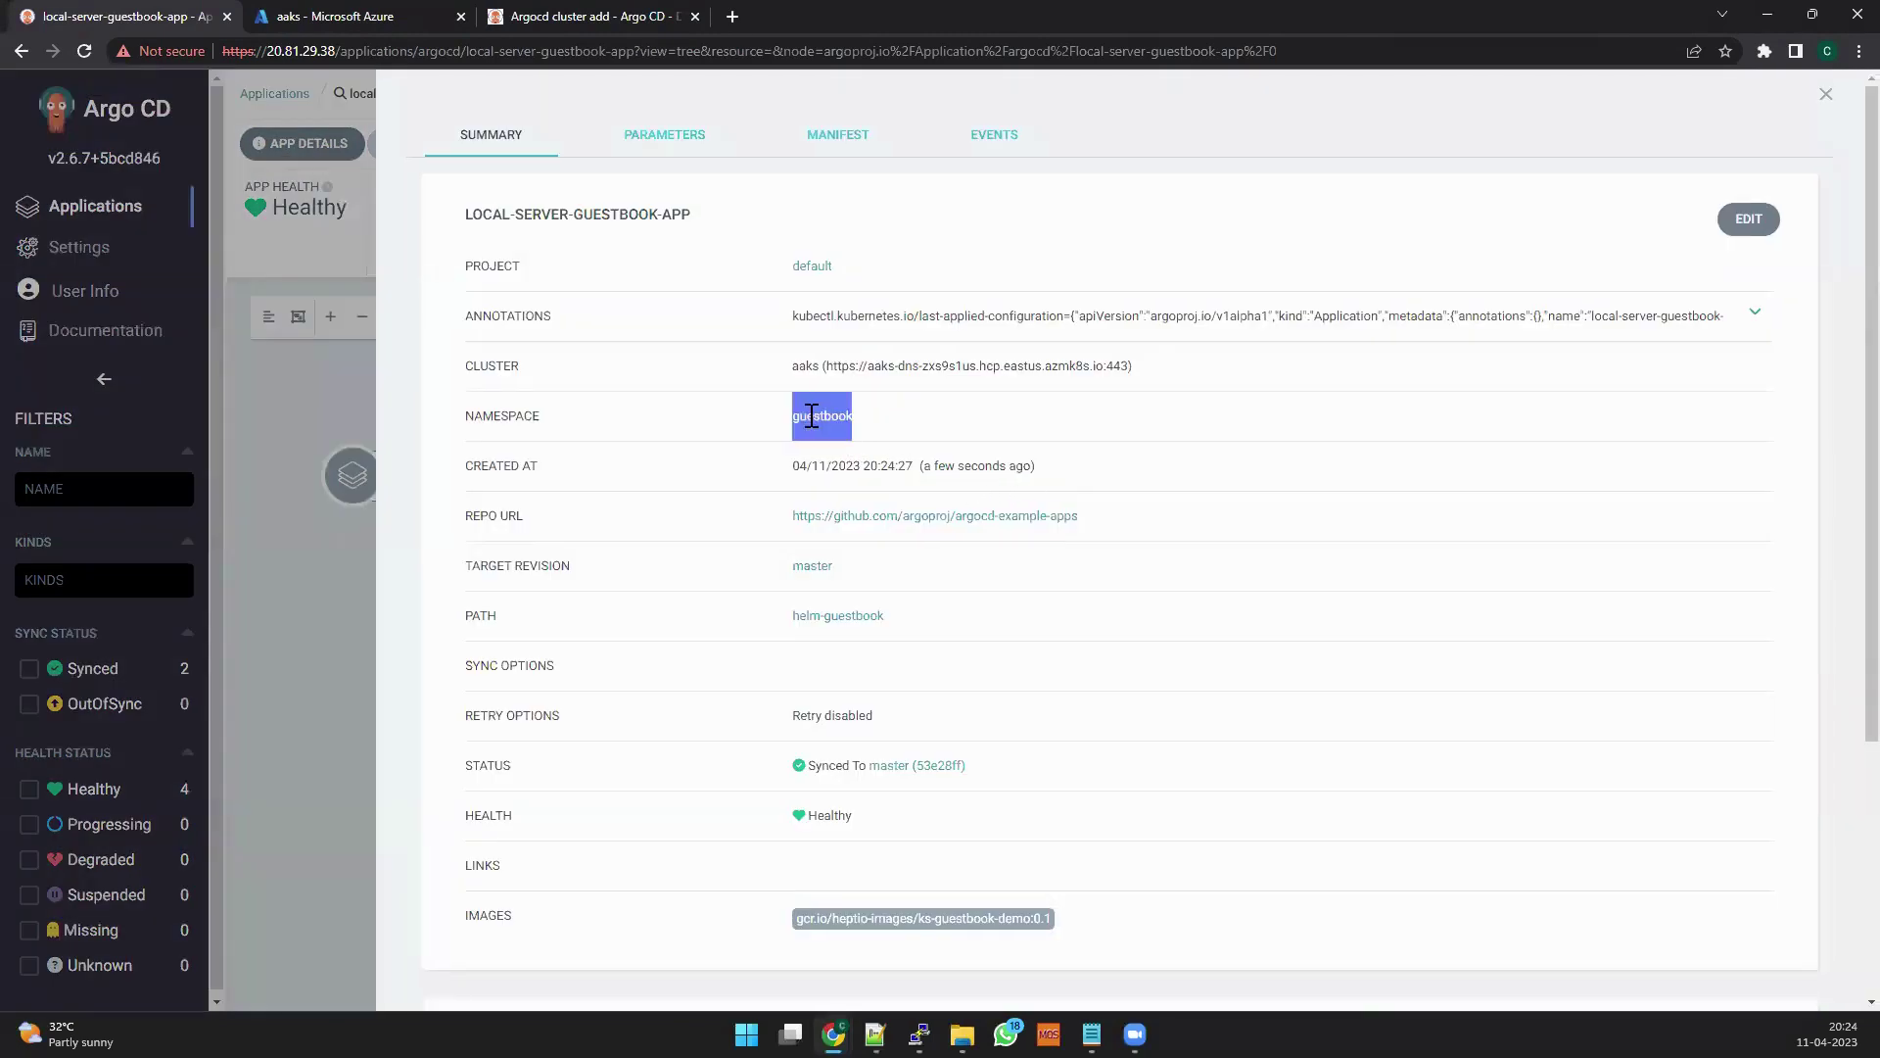
left_click(1187, 532)
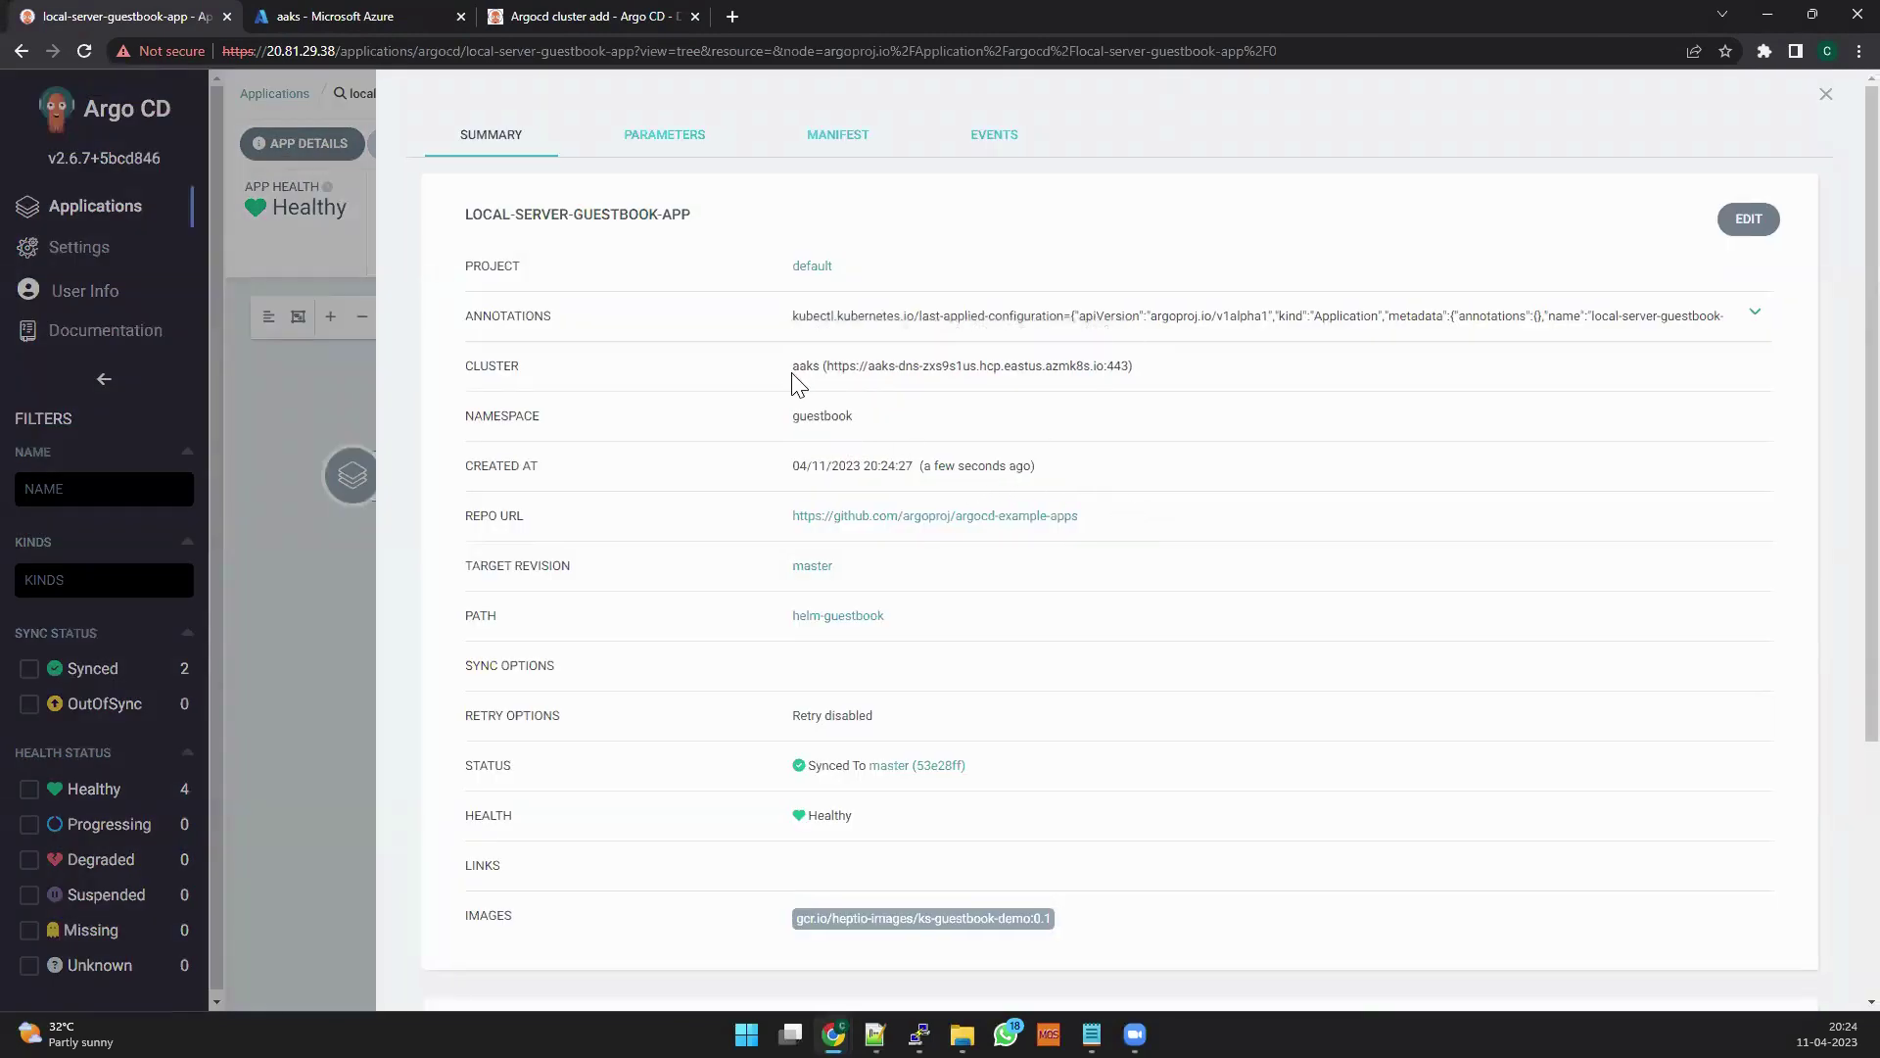
key("alt+Tab")
- Run kubectl get all -n guestbook and inspect the pod, service and deployment lines
key("ctrl+l")
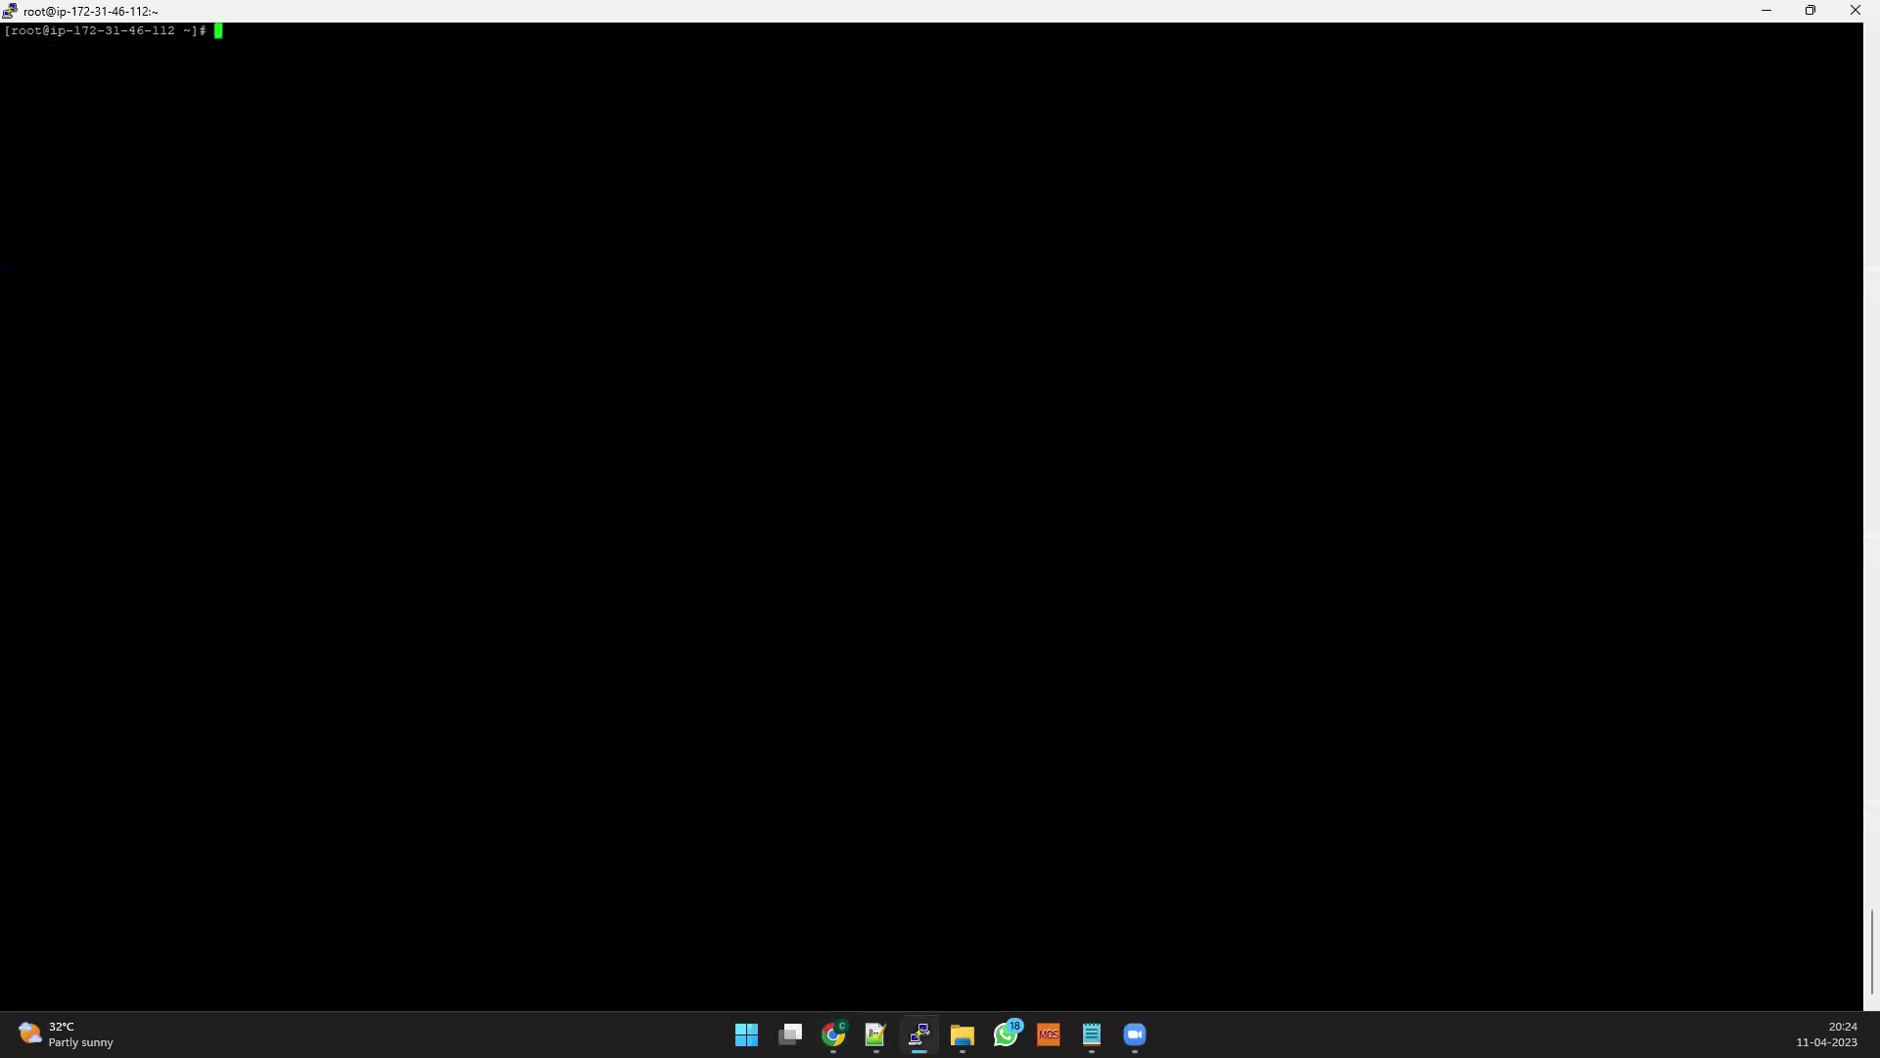
key("Return")
key("Return")
key("Return")
type("kubectl")
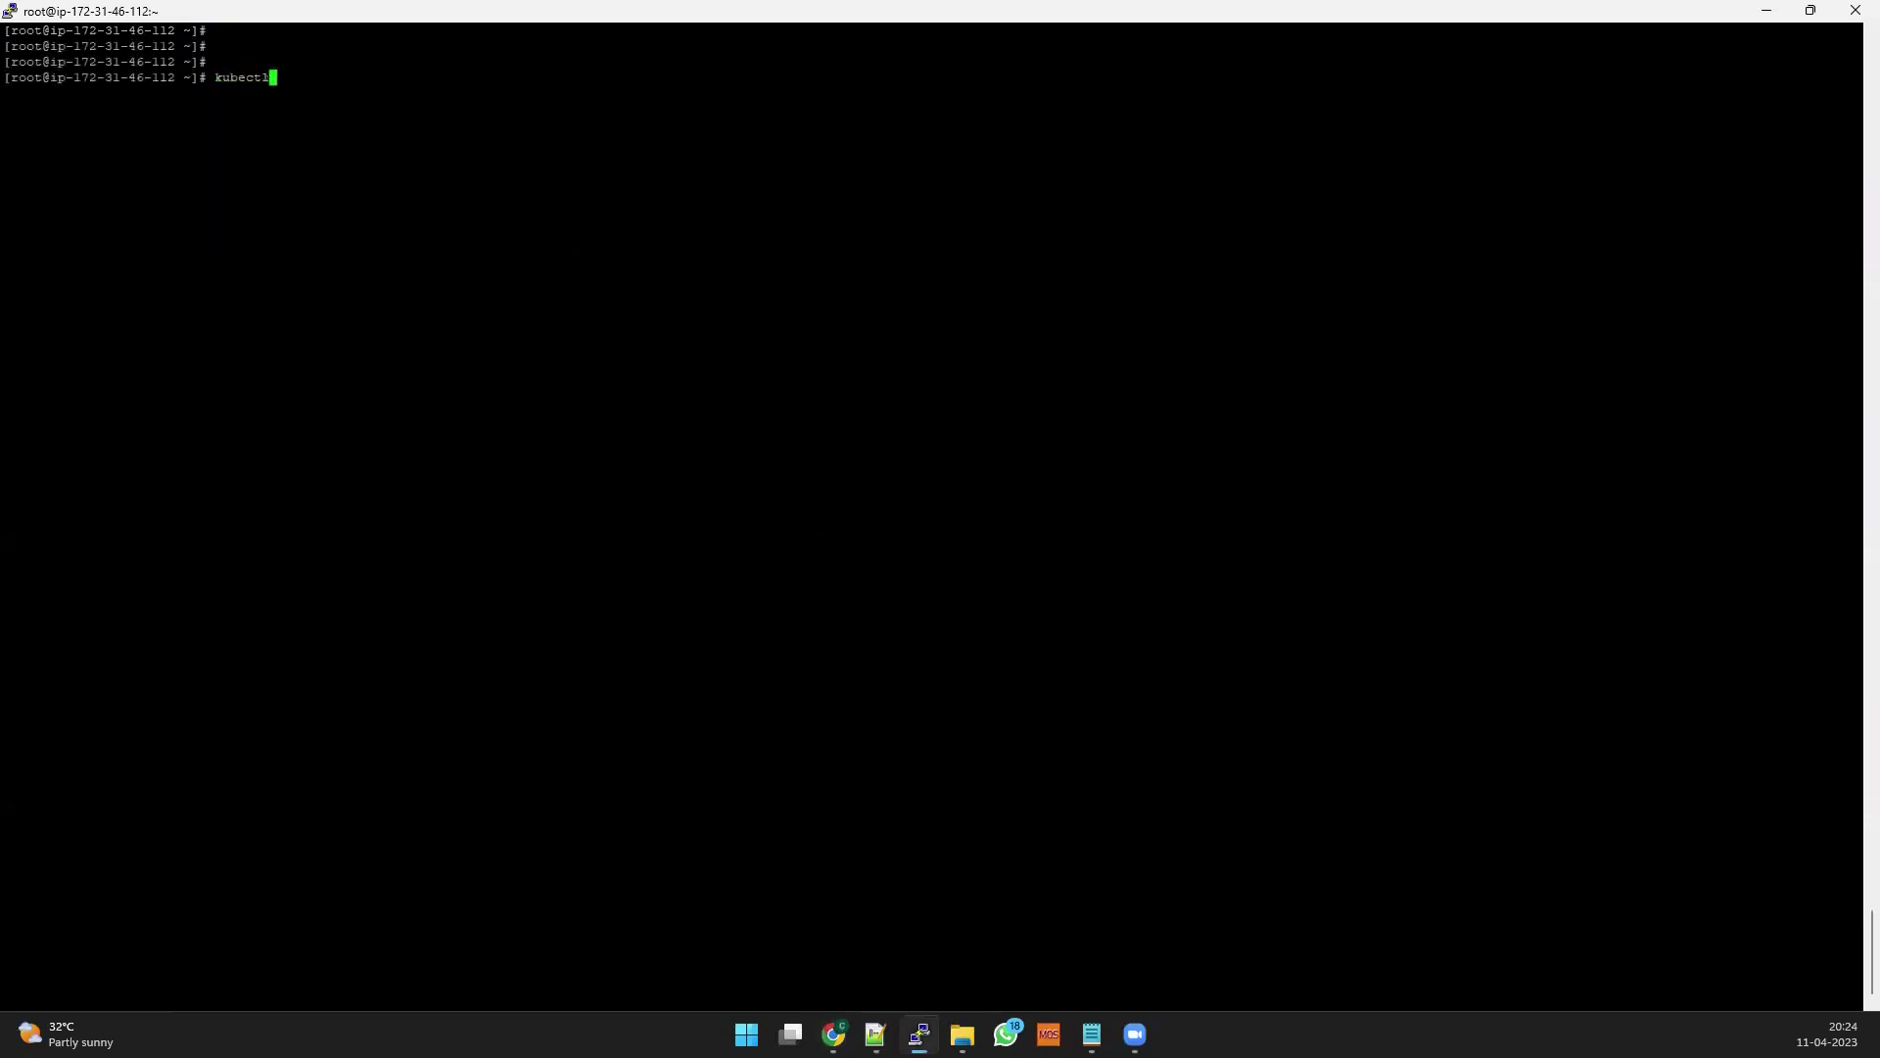
type(" get ")
type("app")
key("BackSpace")
key("BackSpace")
type("ll ")
type("-n ar")
key("BackSpace")
key("BackSpace")
type("gust")
key("BackSpace")
type("stb")
type("ook")
key("Return")
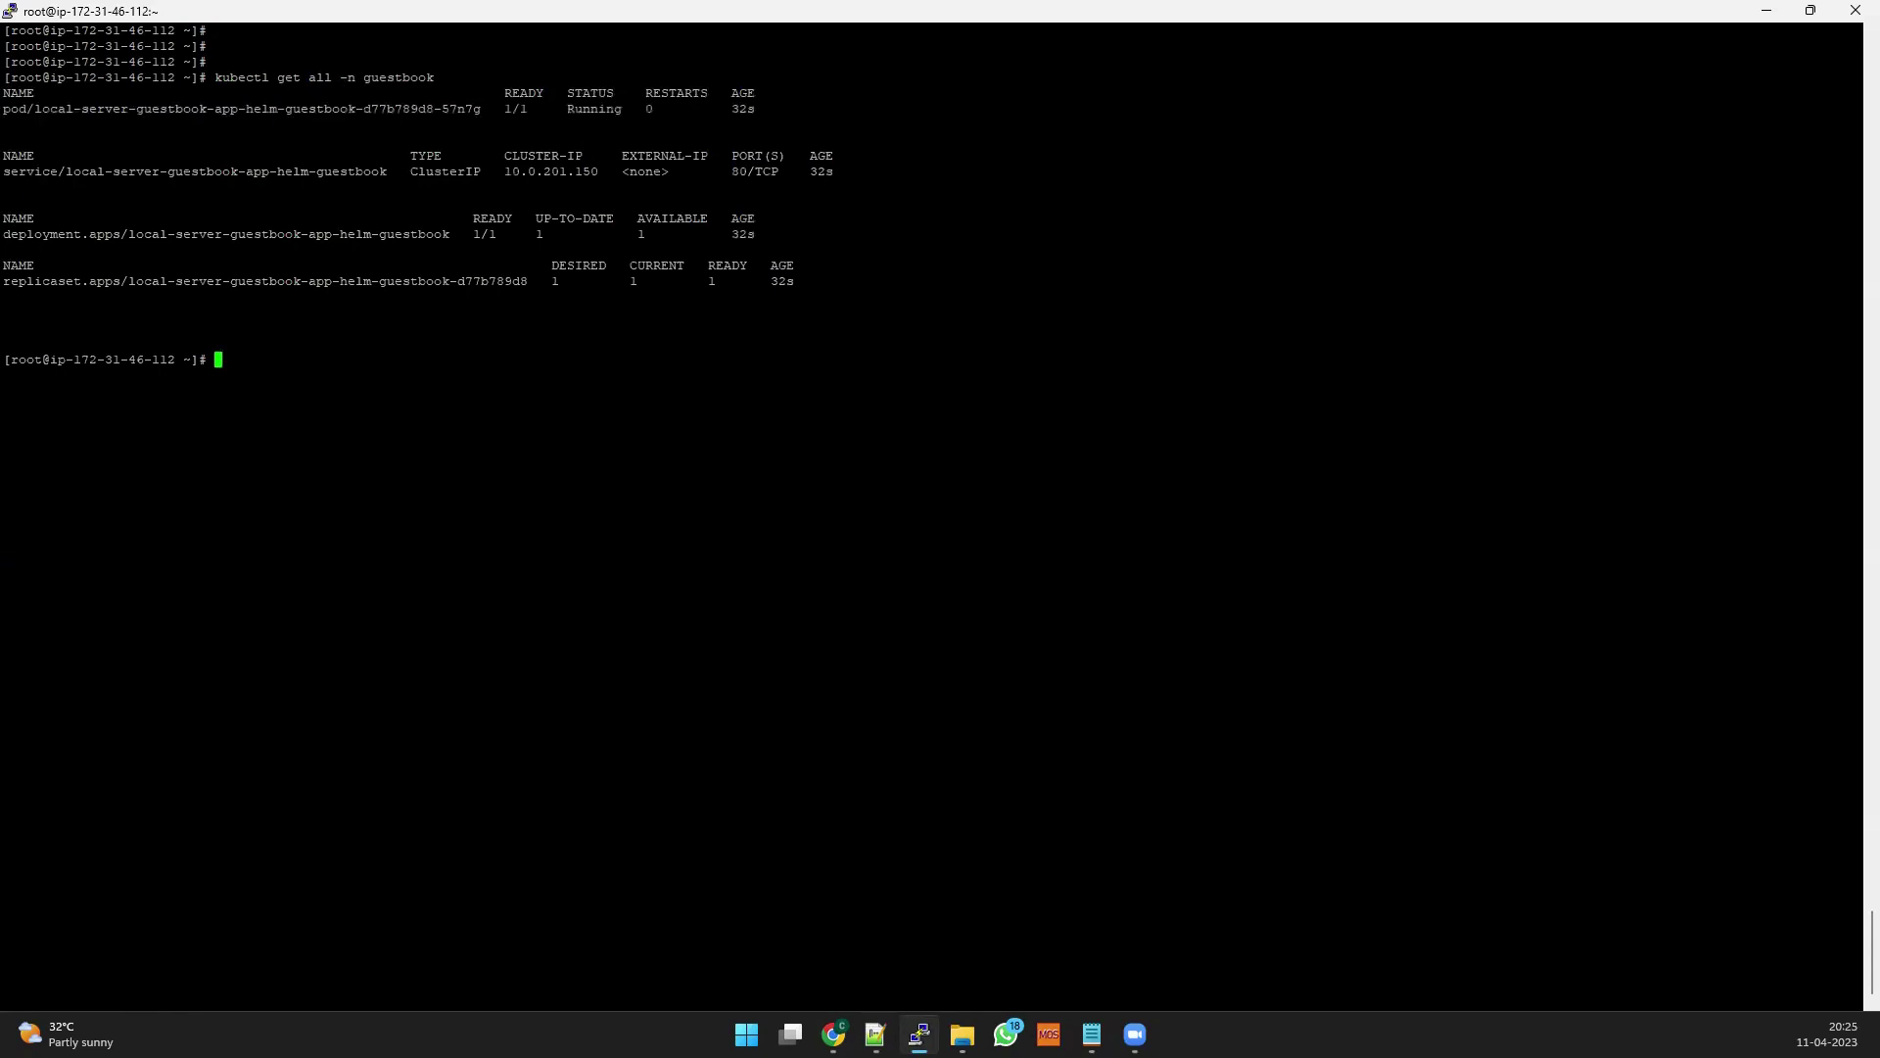
double_click(123, 107)
left_click(255, 171)
left_click_drag(5, 108, 747, 300)
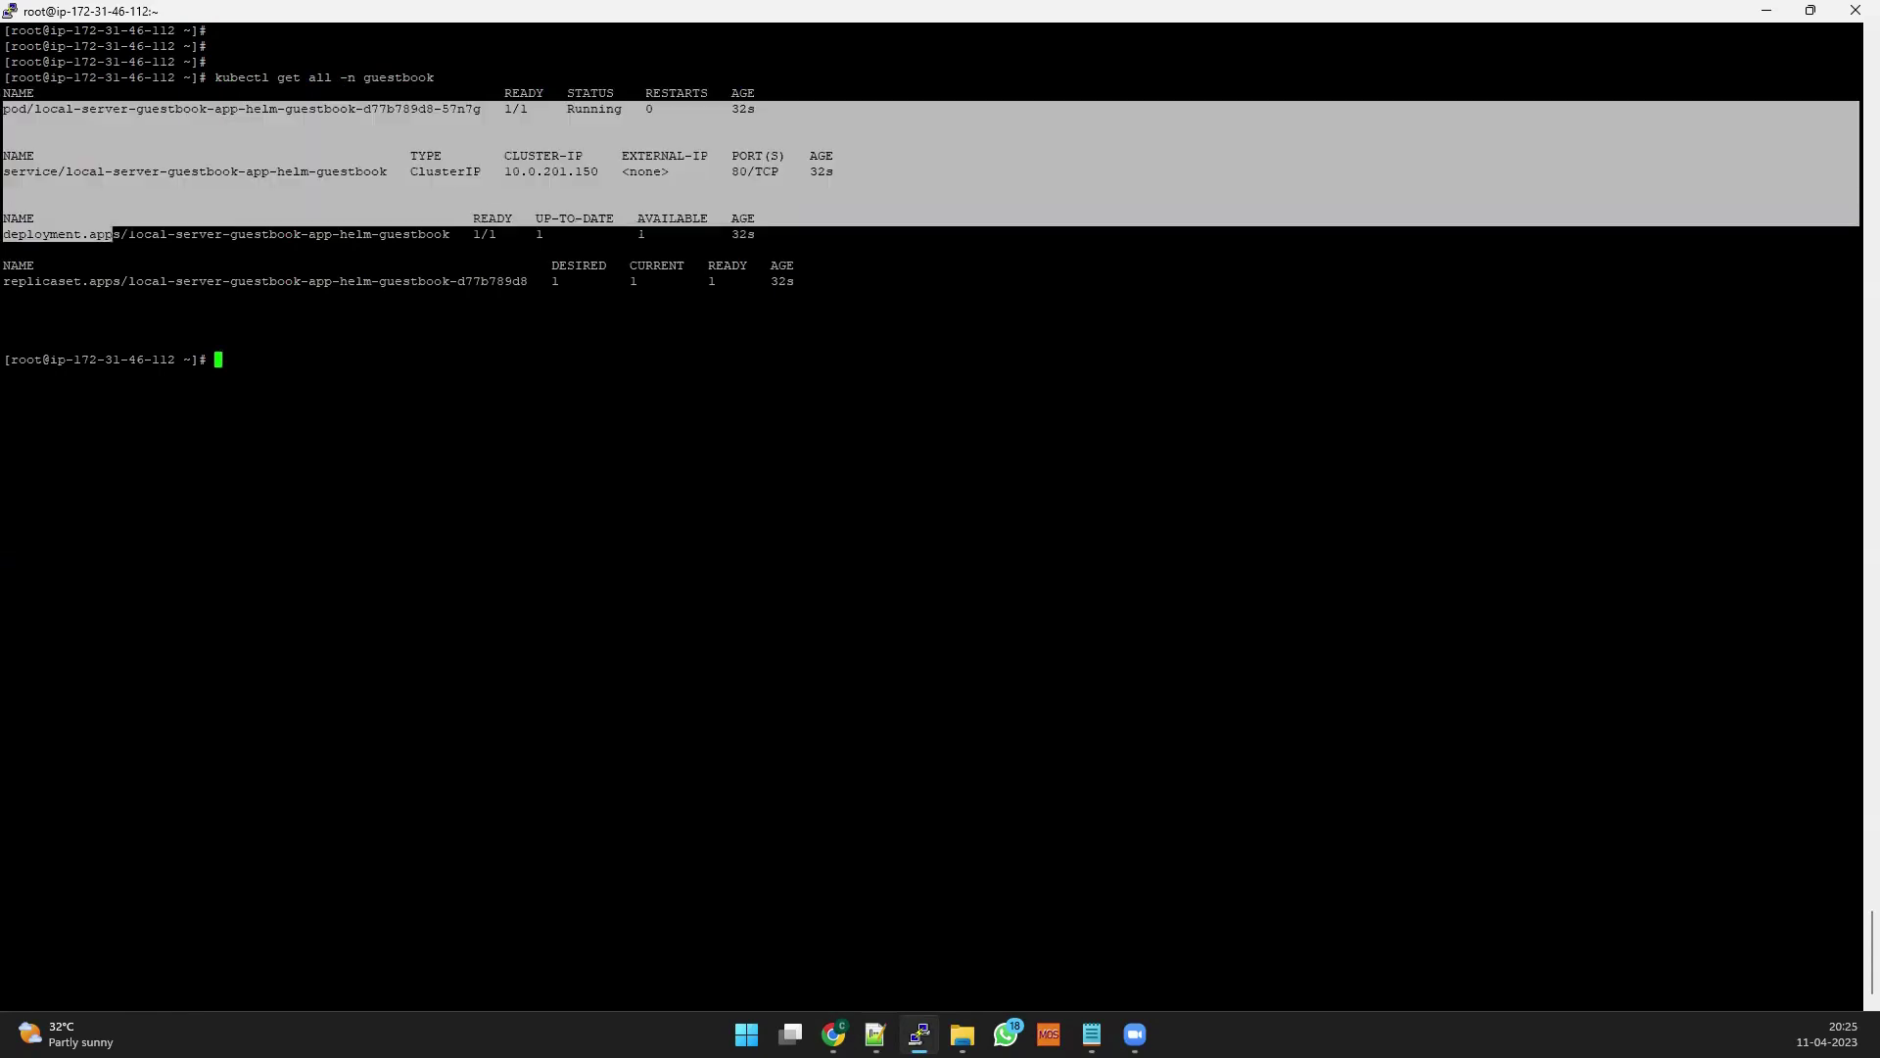
left_click(746, 301)
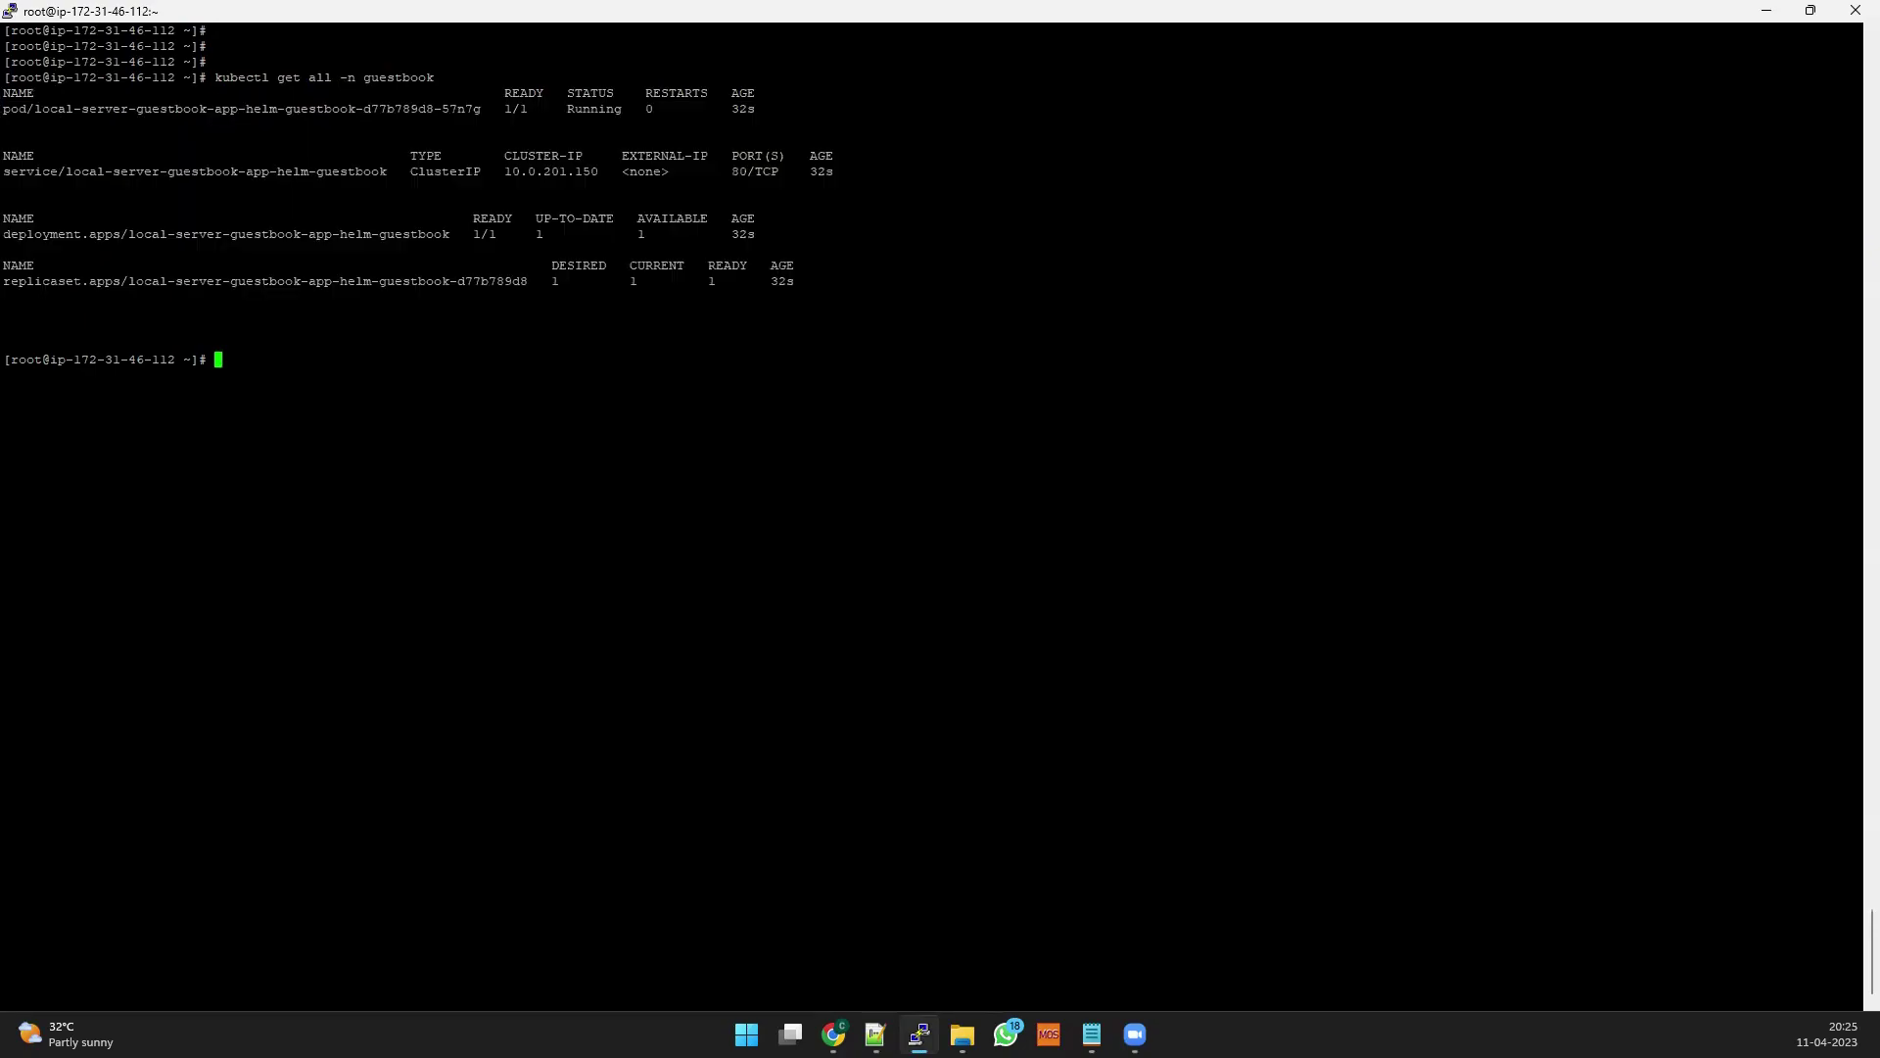
- Close the app details in Argo CD and list all resources in kube-green
key("alt+Tab")
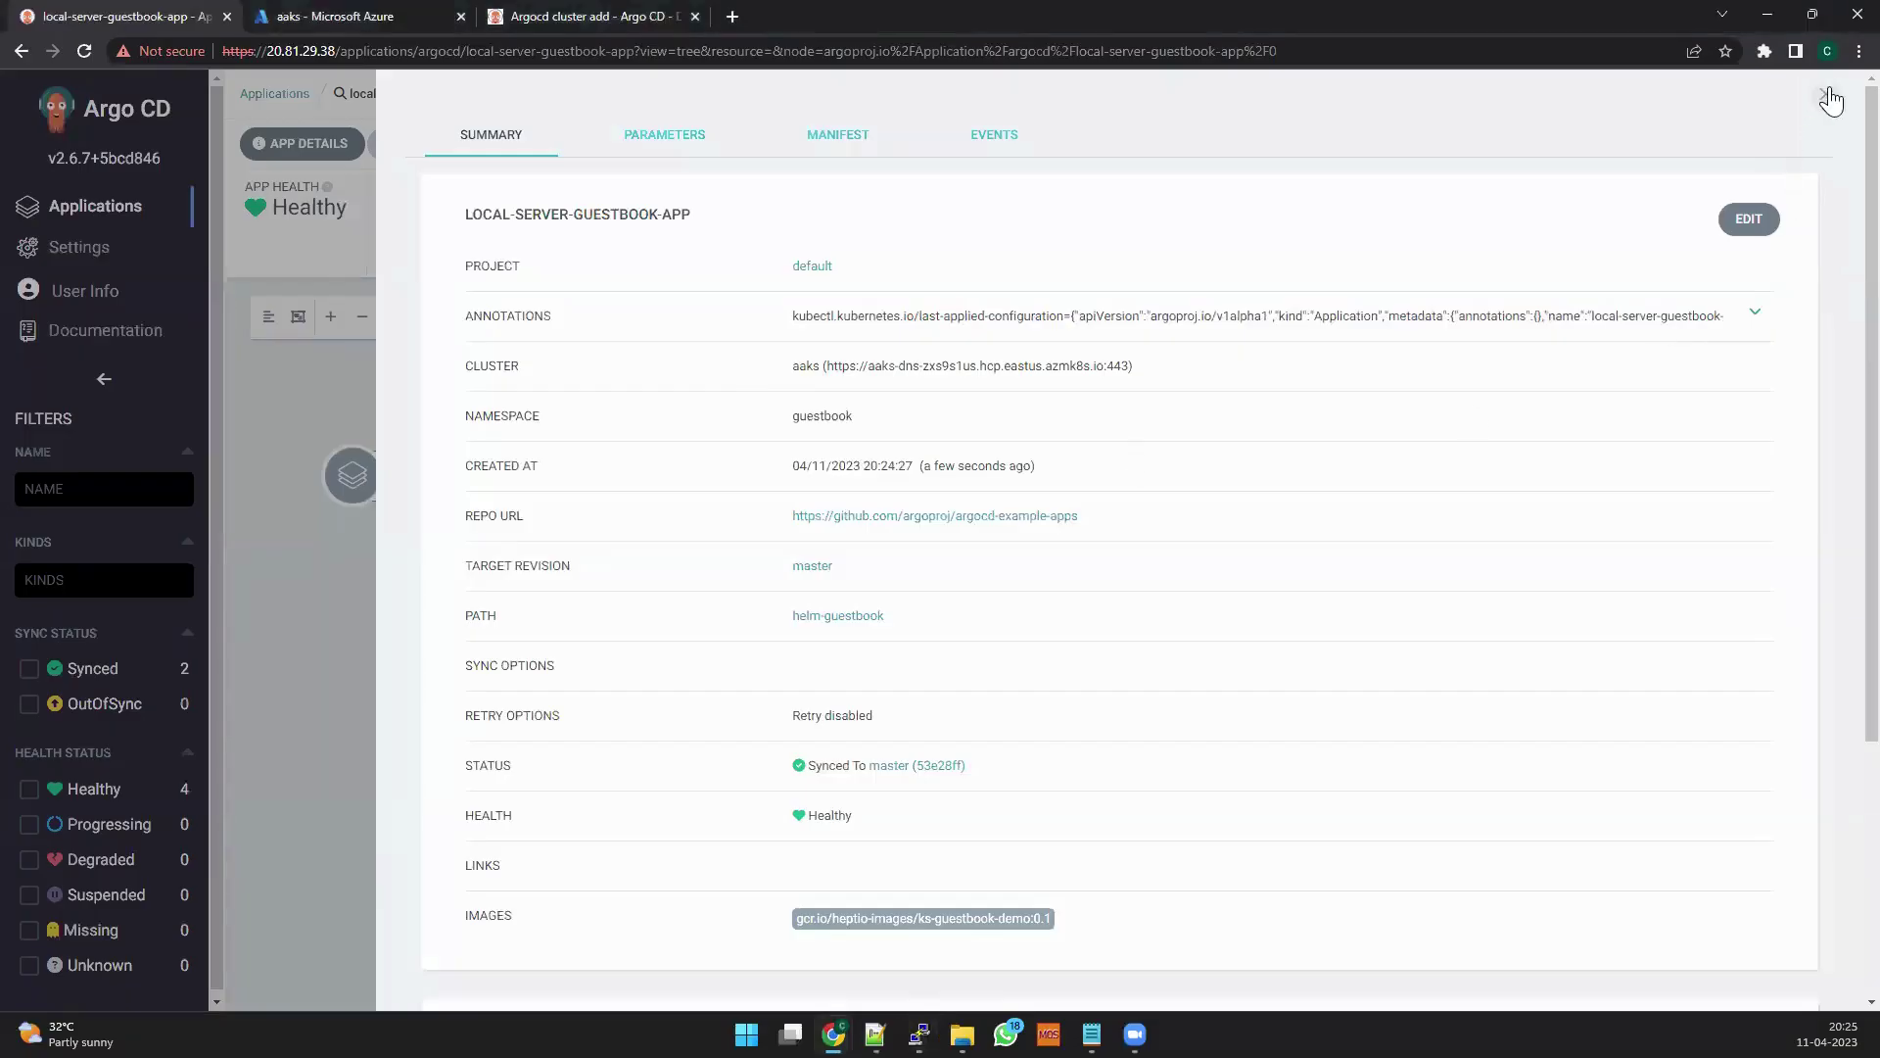
left_click(1826, 95)
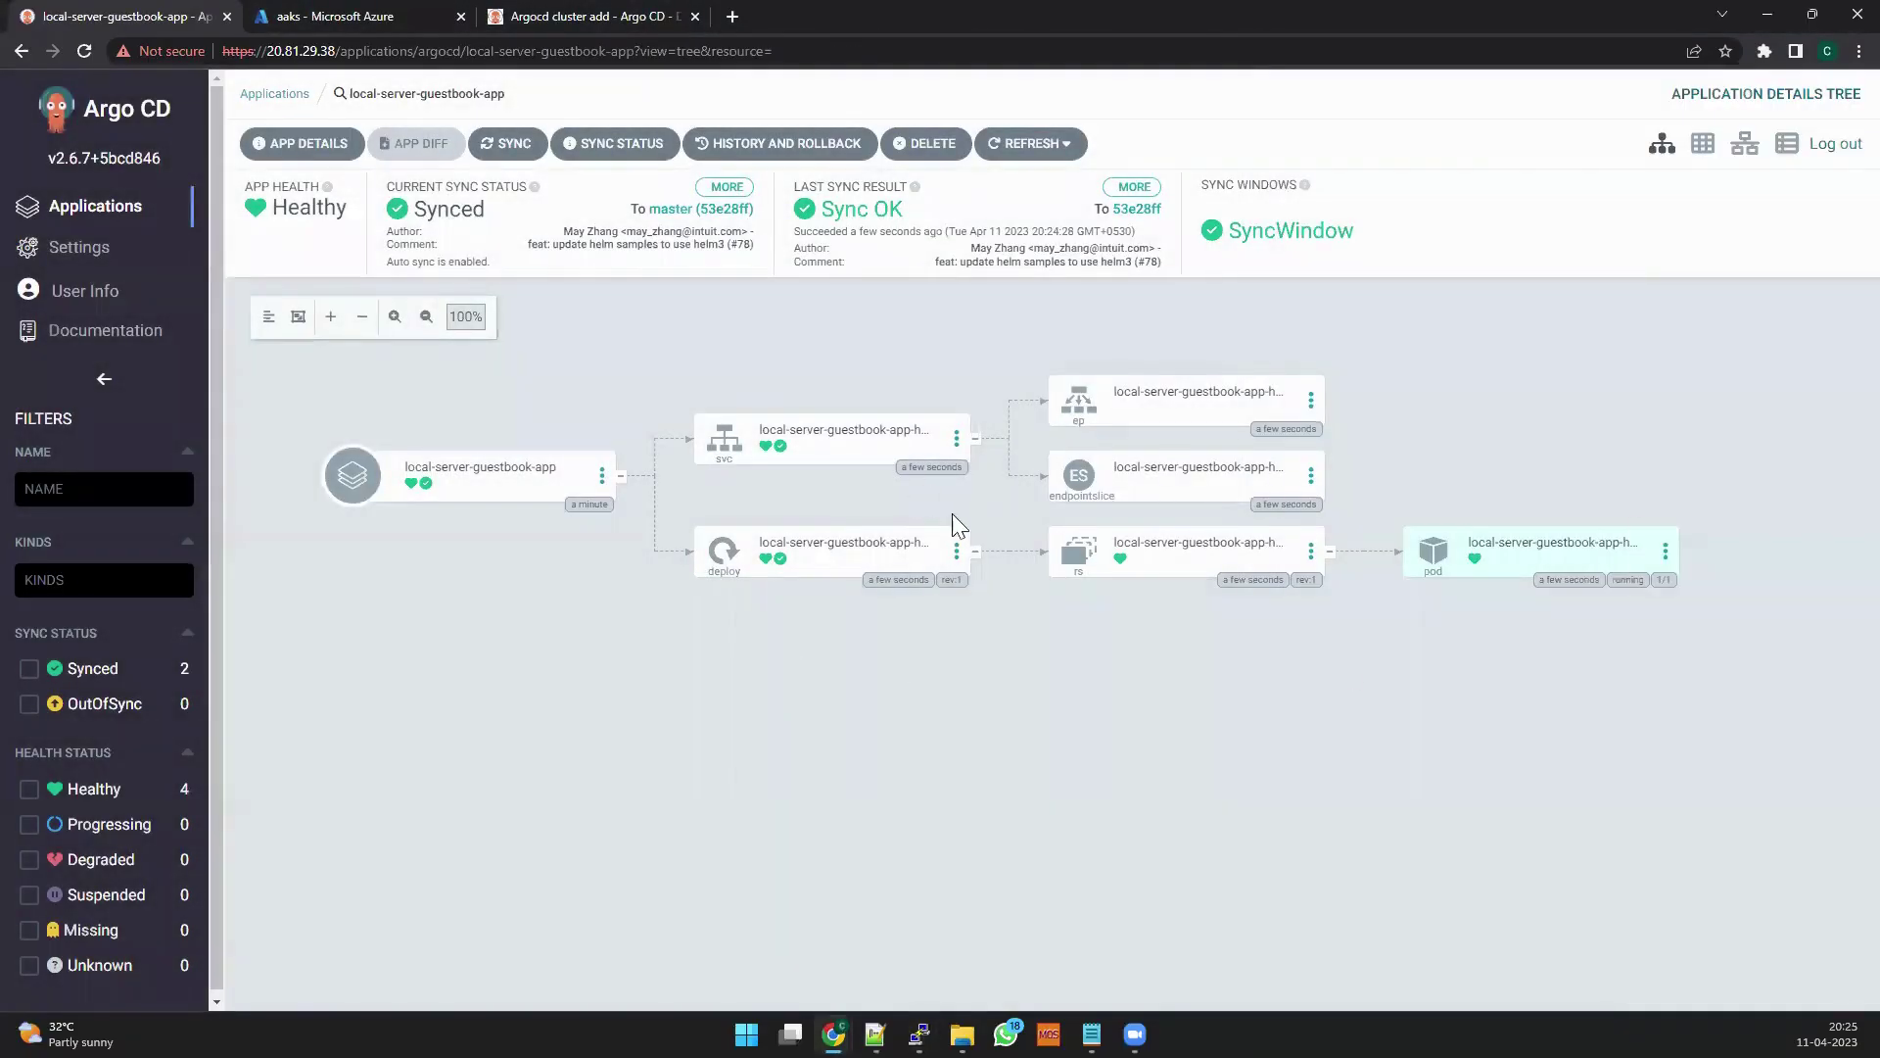
key("alt+Tab")
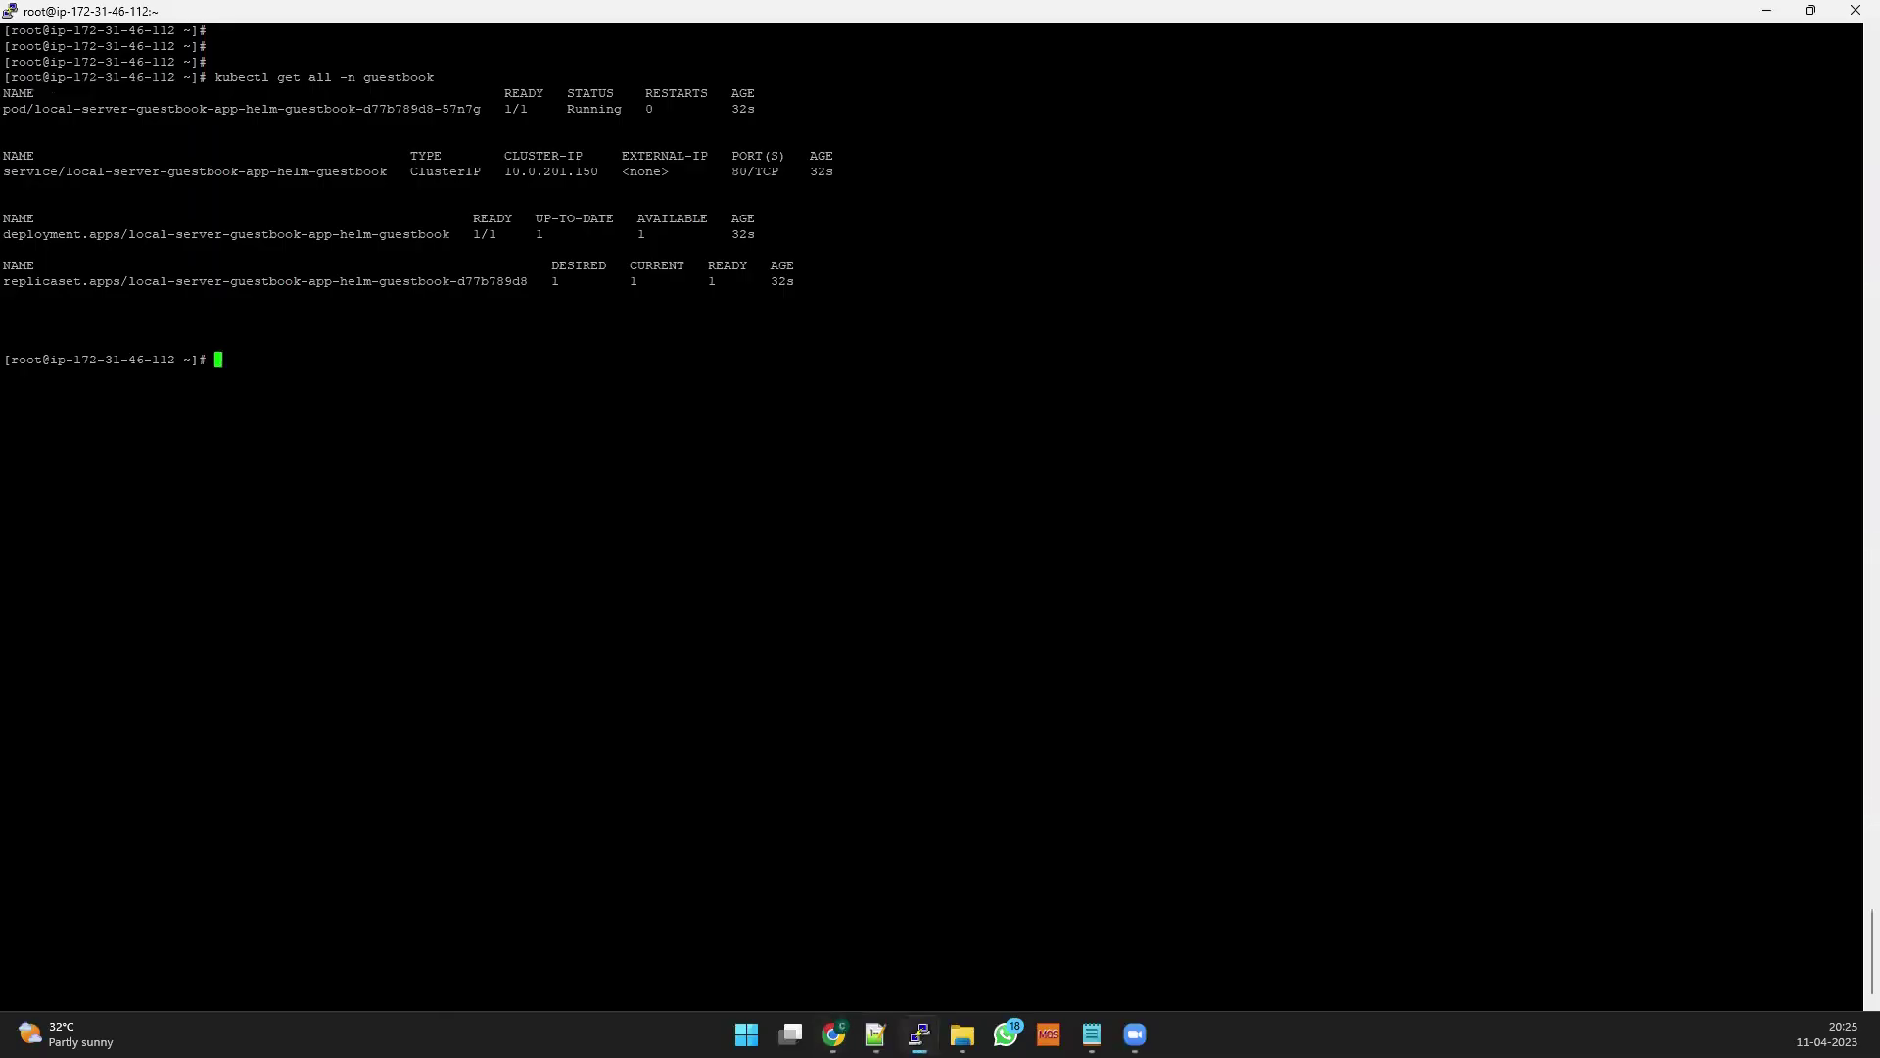
key("Up")
key("BackSpace")
key("BackSpace")
key("BackSpace")
type("kube-gre")
type("en")
key("Return")
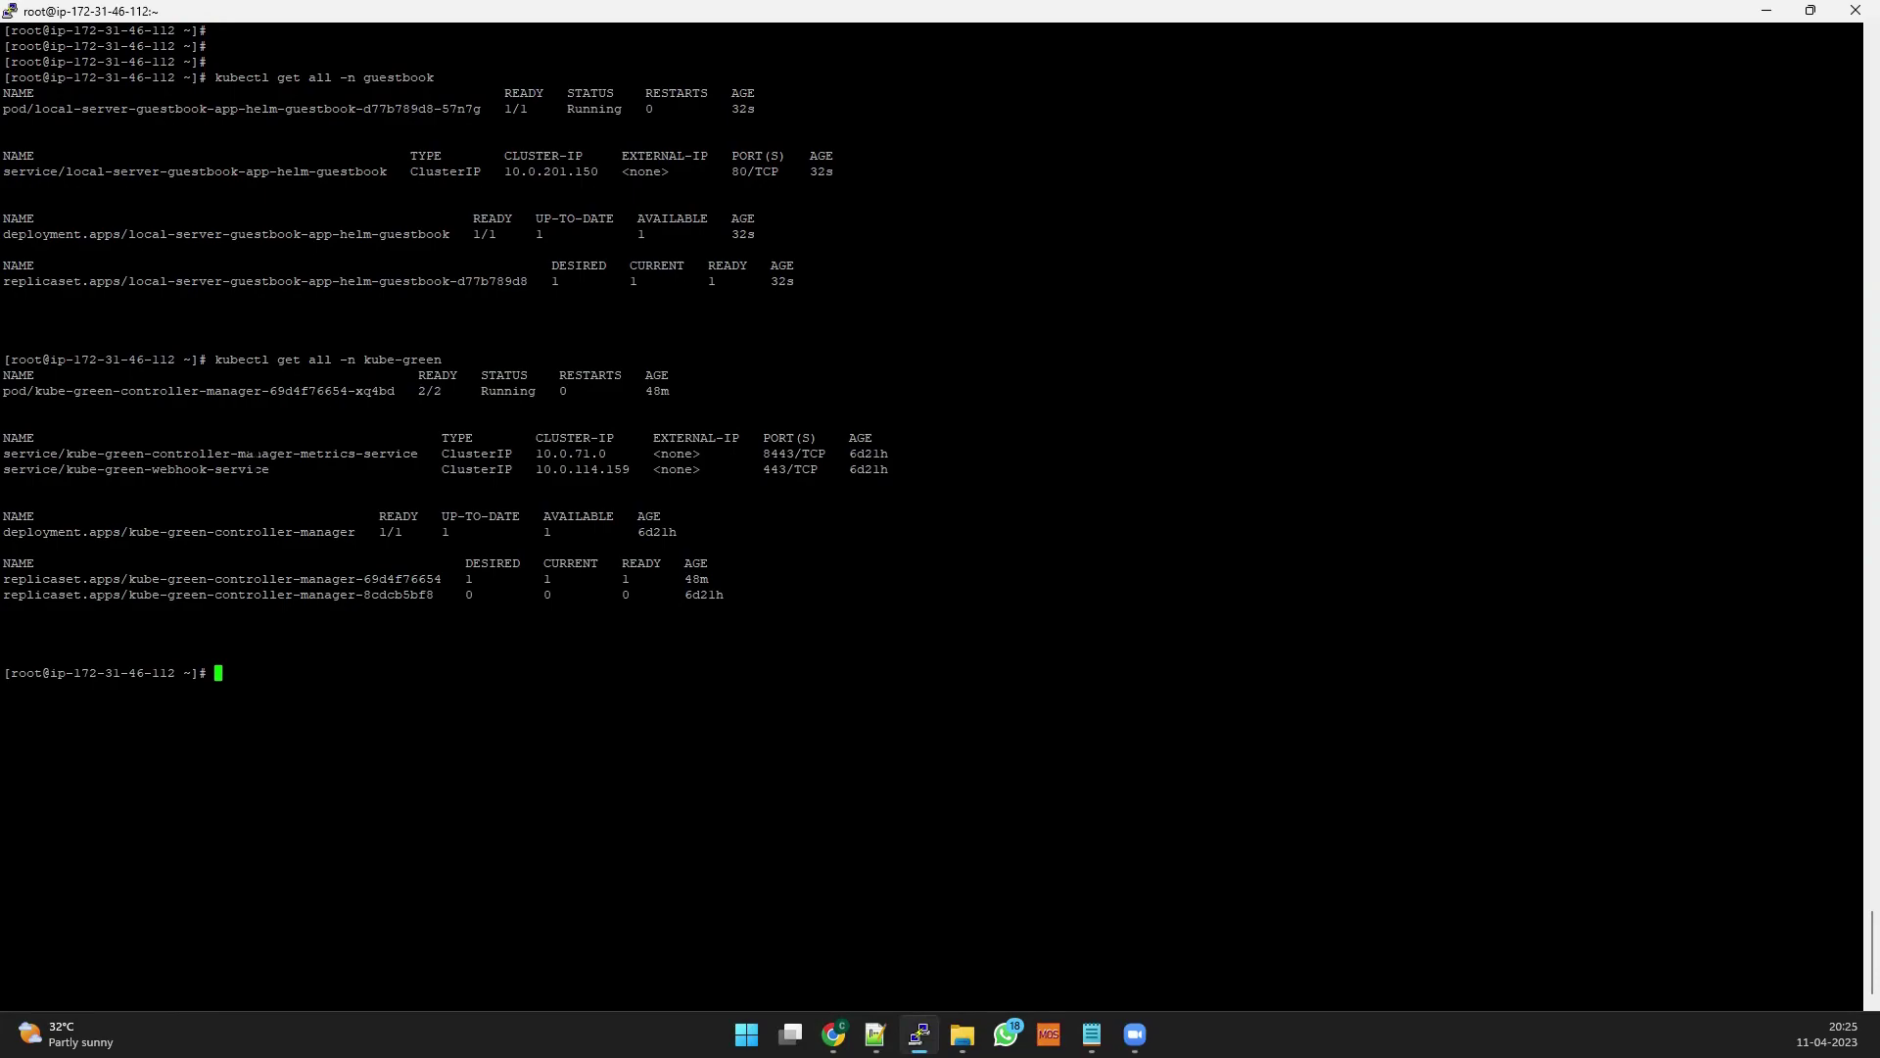
- Return to the five-tile overview showing local-server-guestbook-app Healthy and Synced on aaks
left_click(834, 1032)
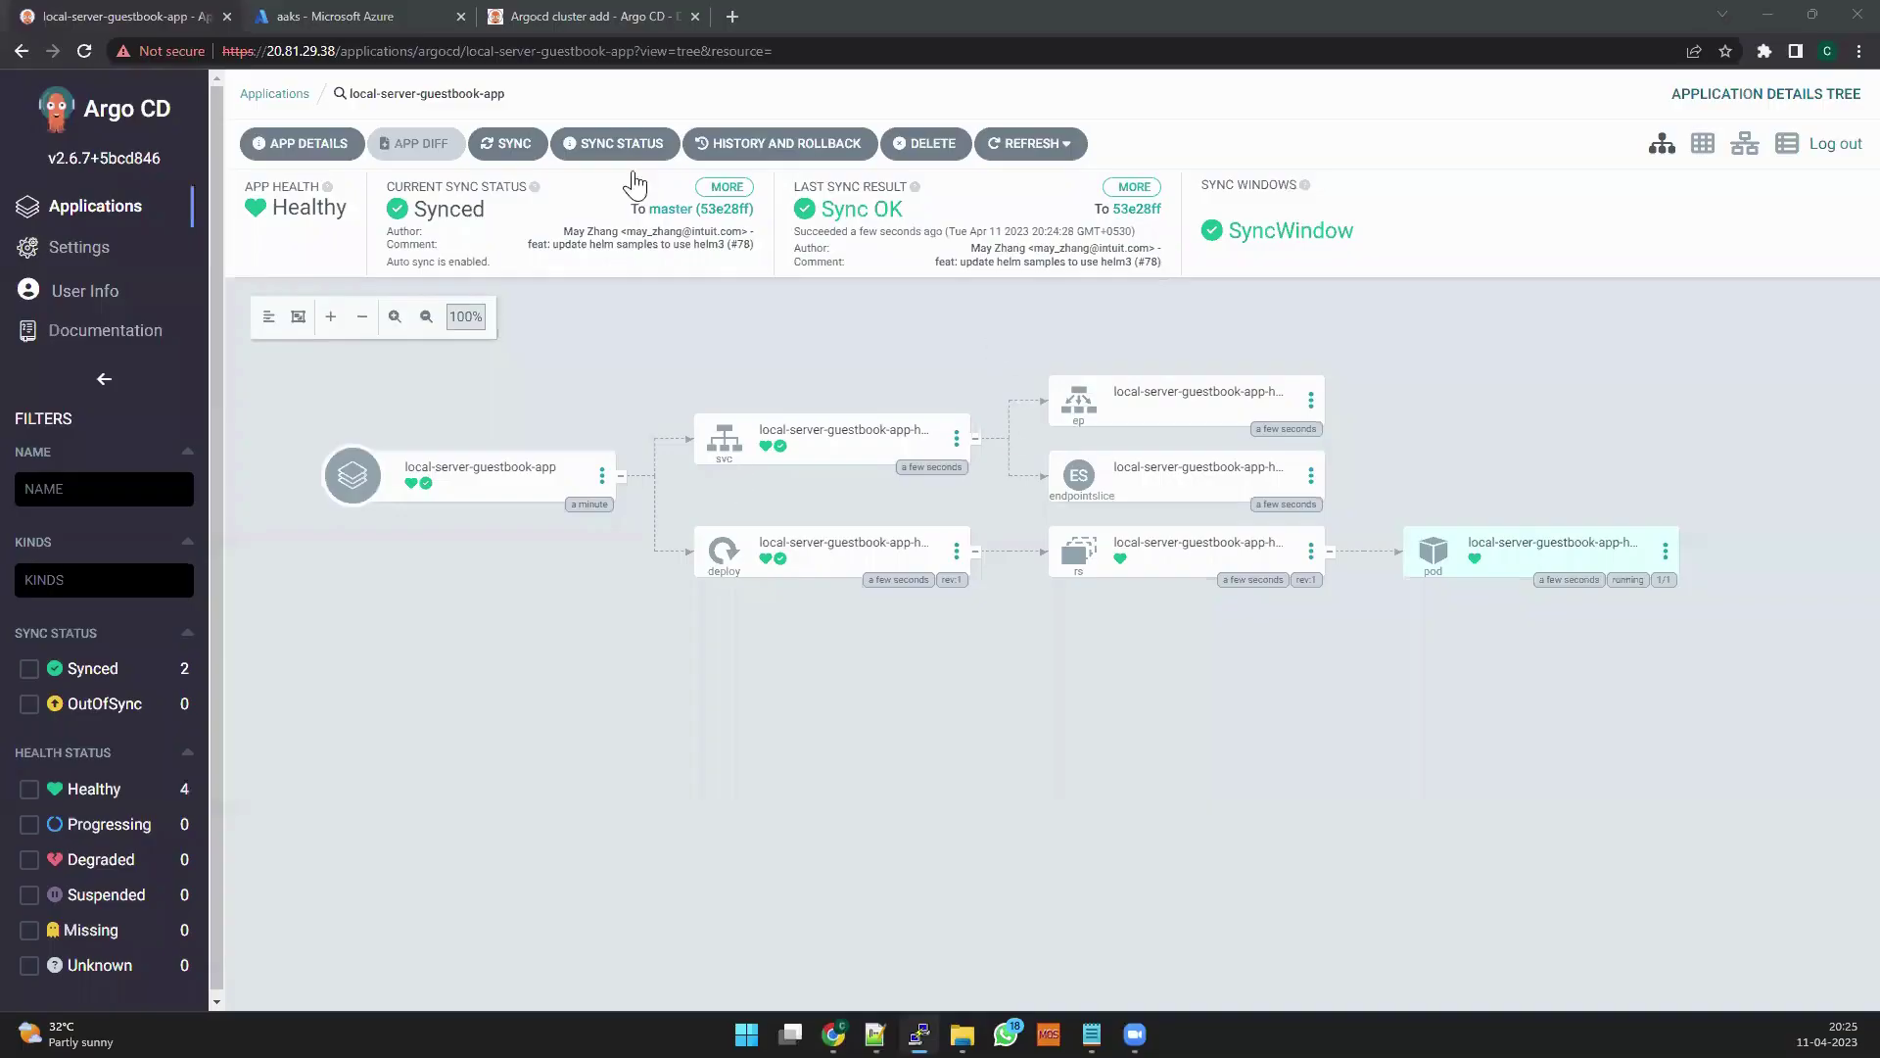
left_click(274, 93)
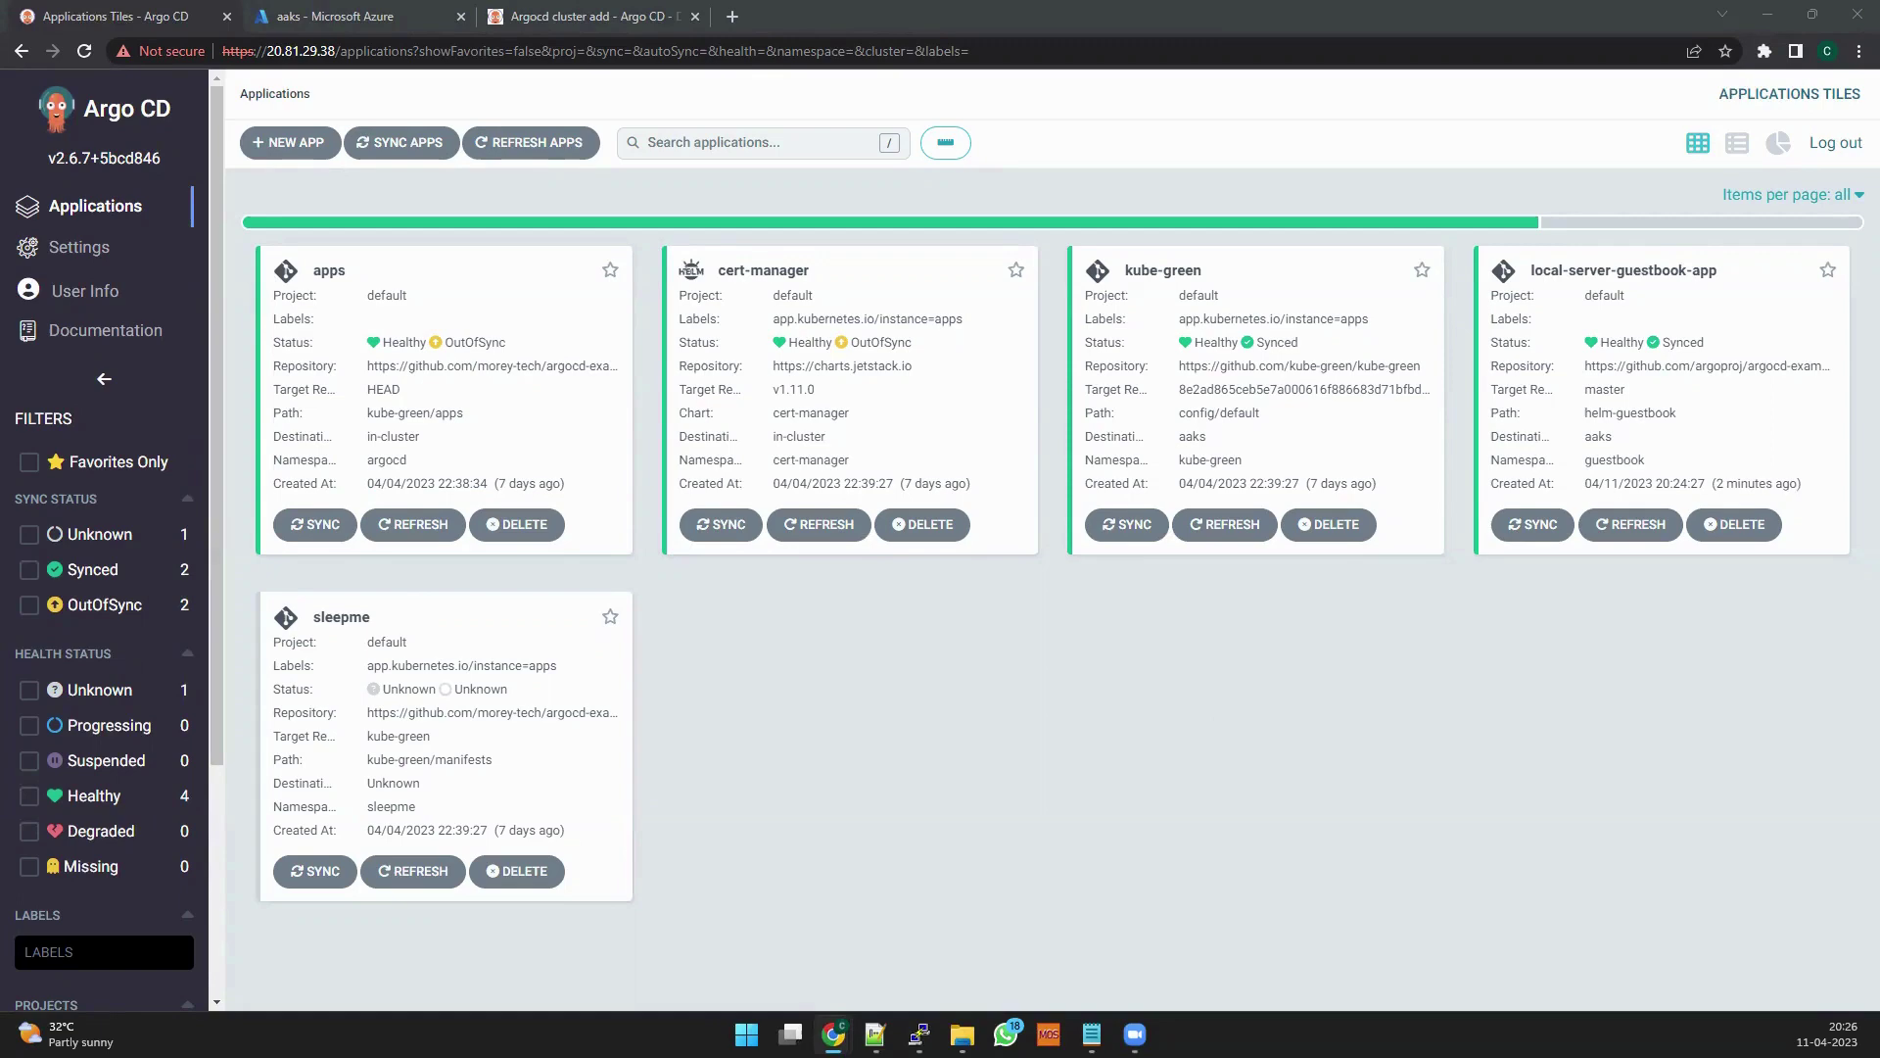
- Bring up the saved cluster add notes and highlight the fatal service account secret error
key("alt+Tab")
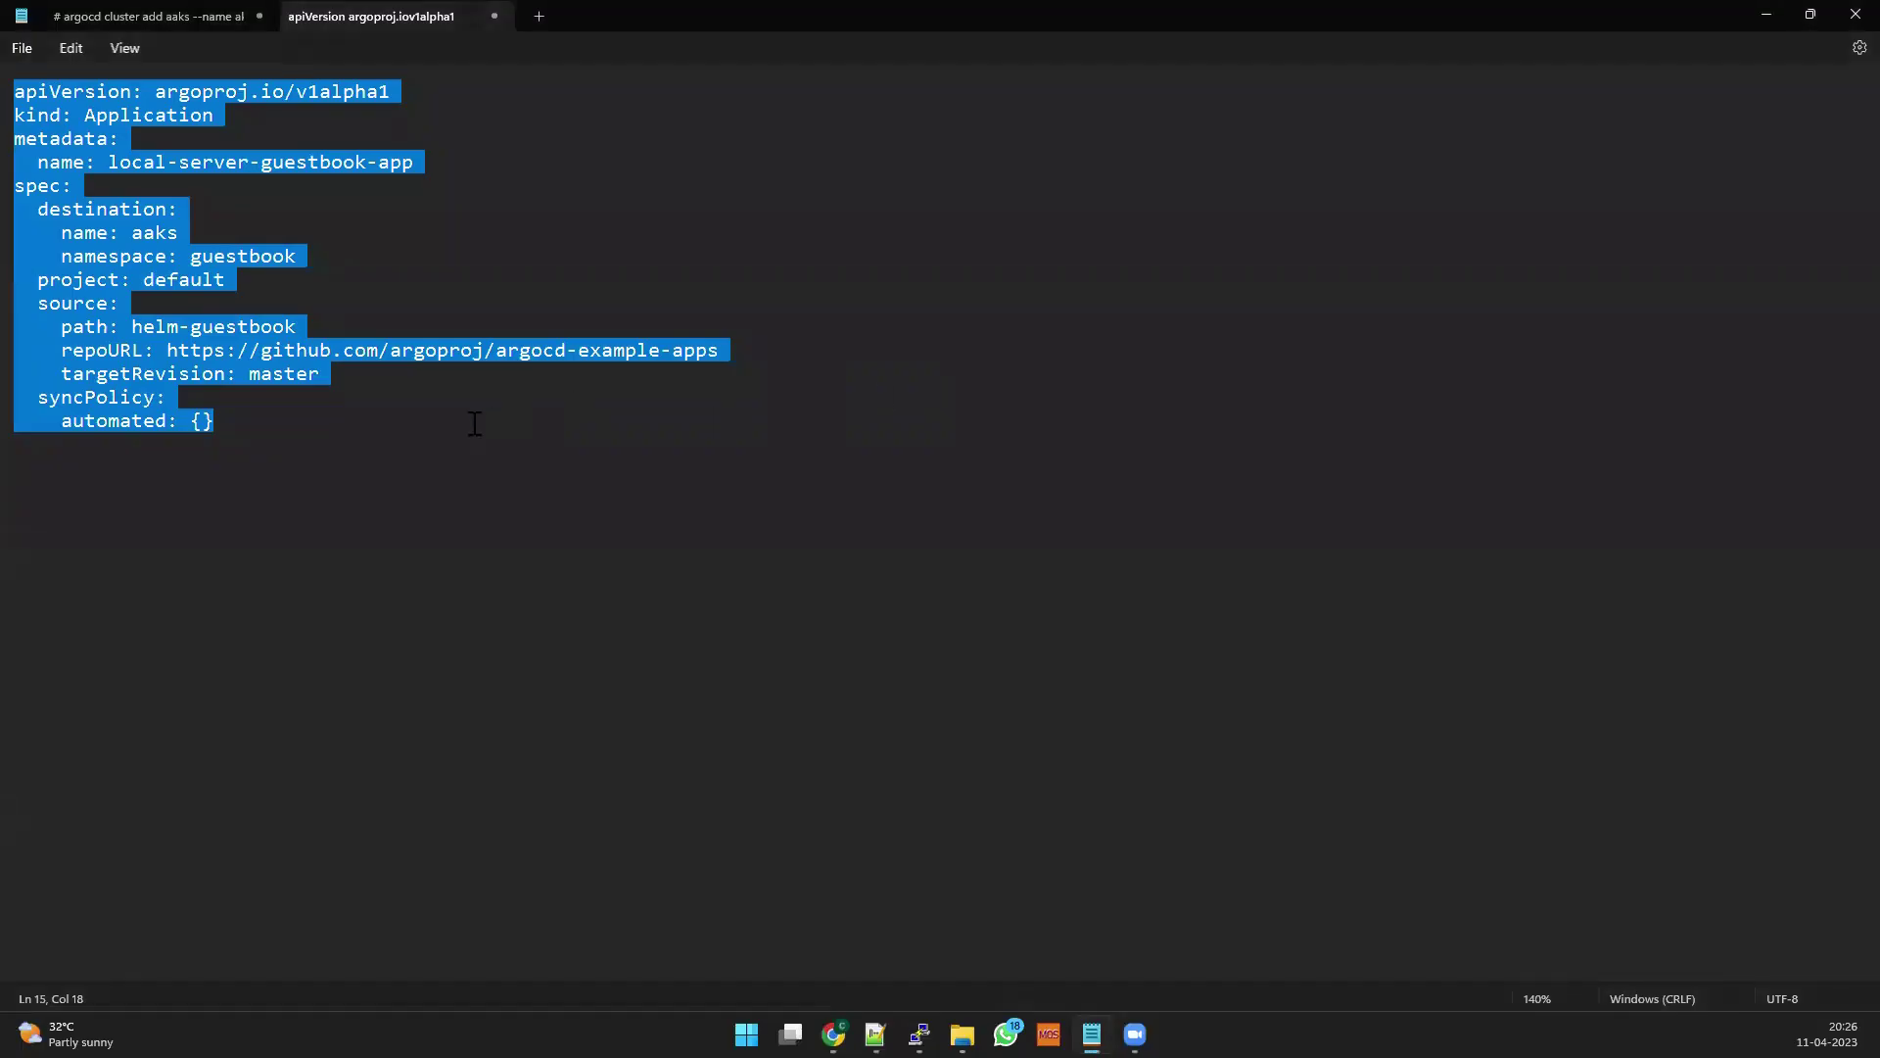
left_click(474, 424)
left_click(175, 14)
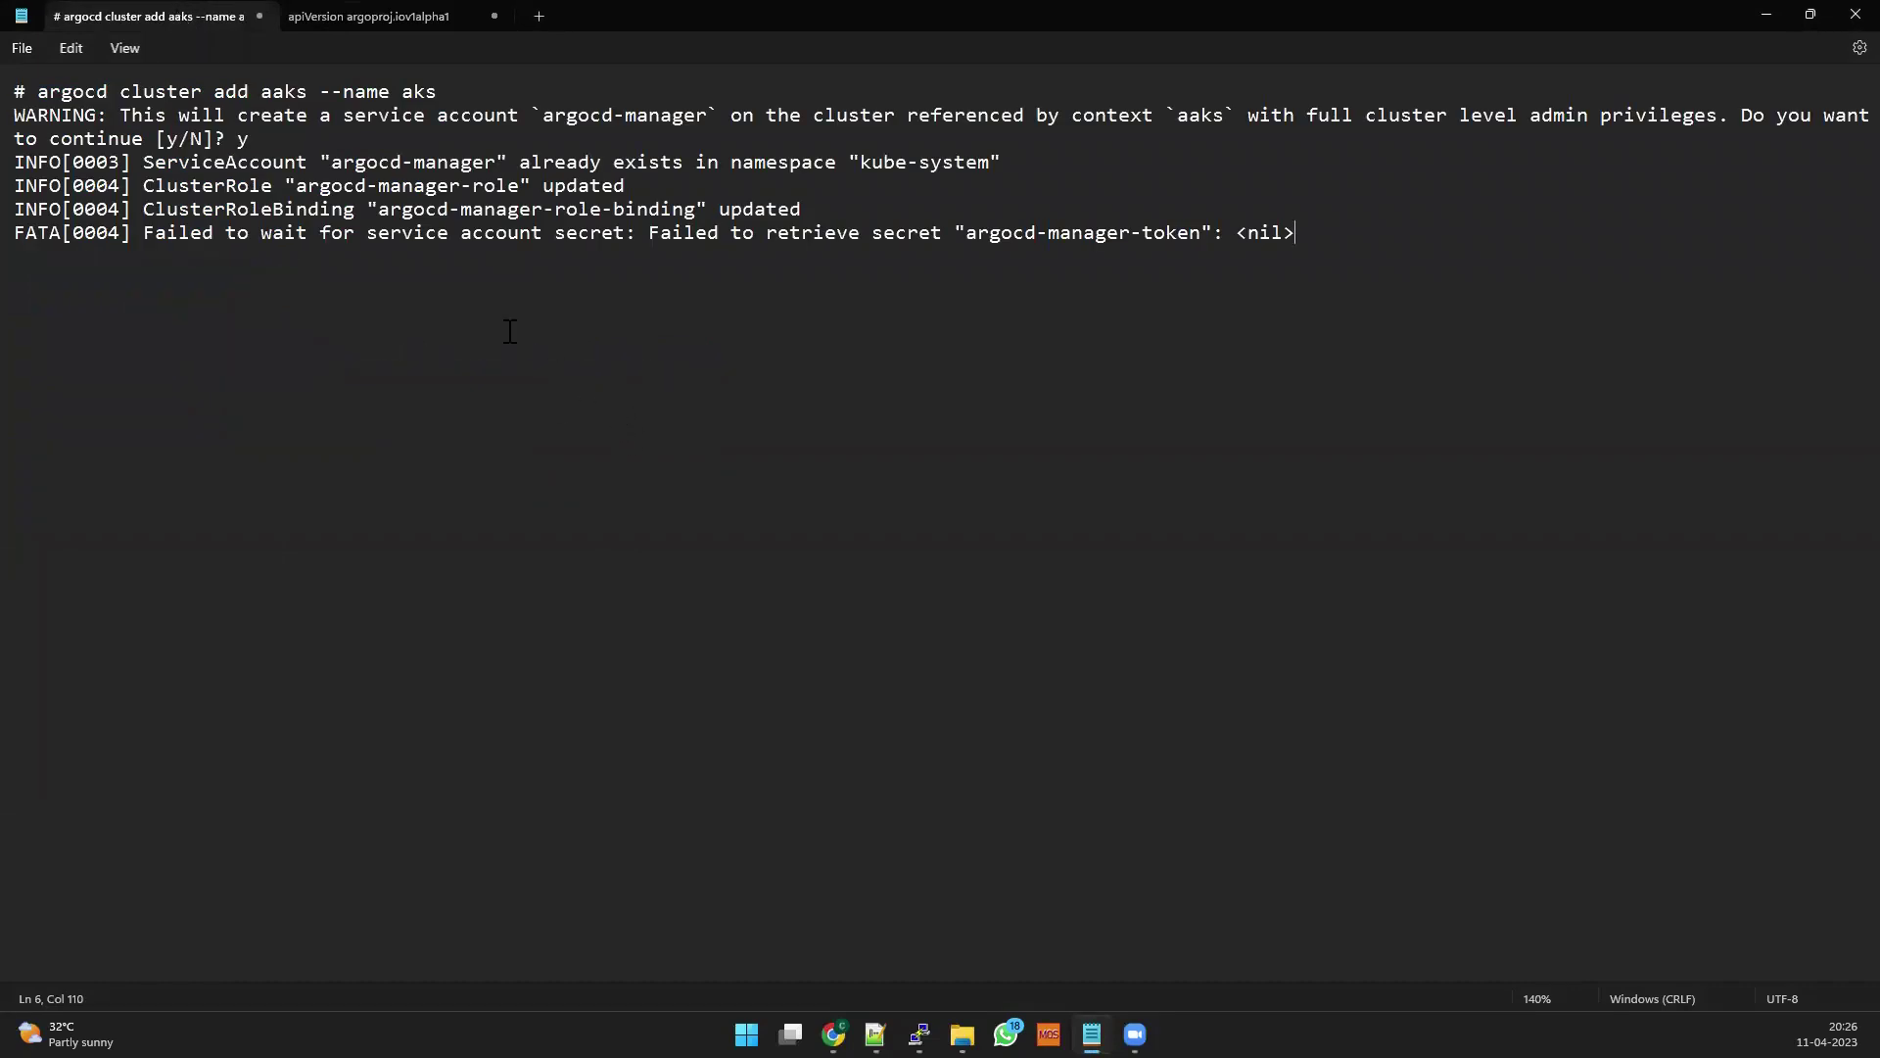
left_click(15, 232)
left_click_drag(15, 232, 1303, 233)
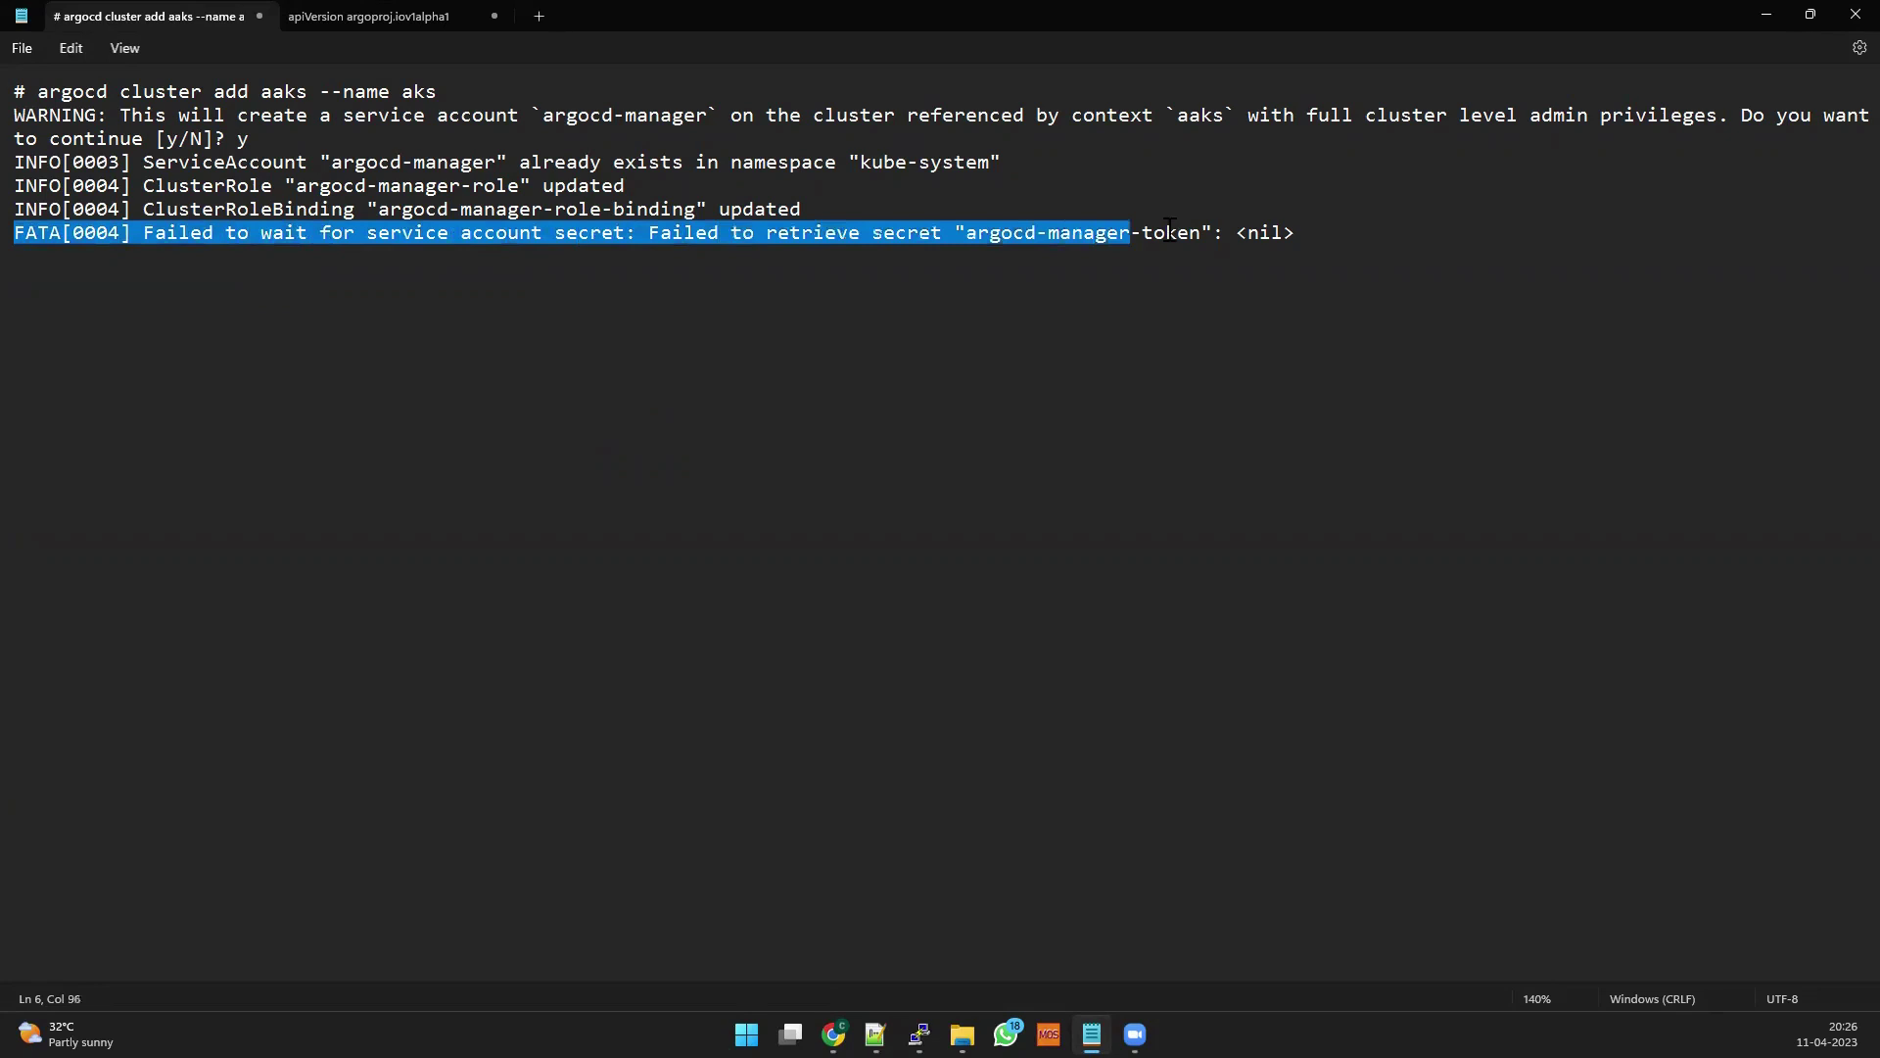
left_click(1312, 235)
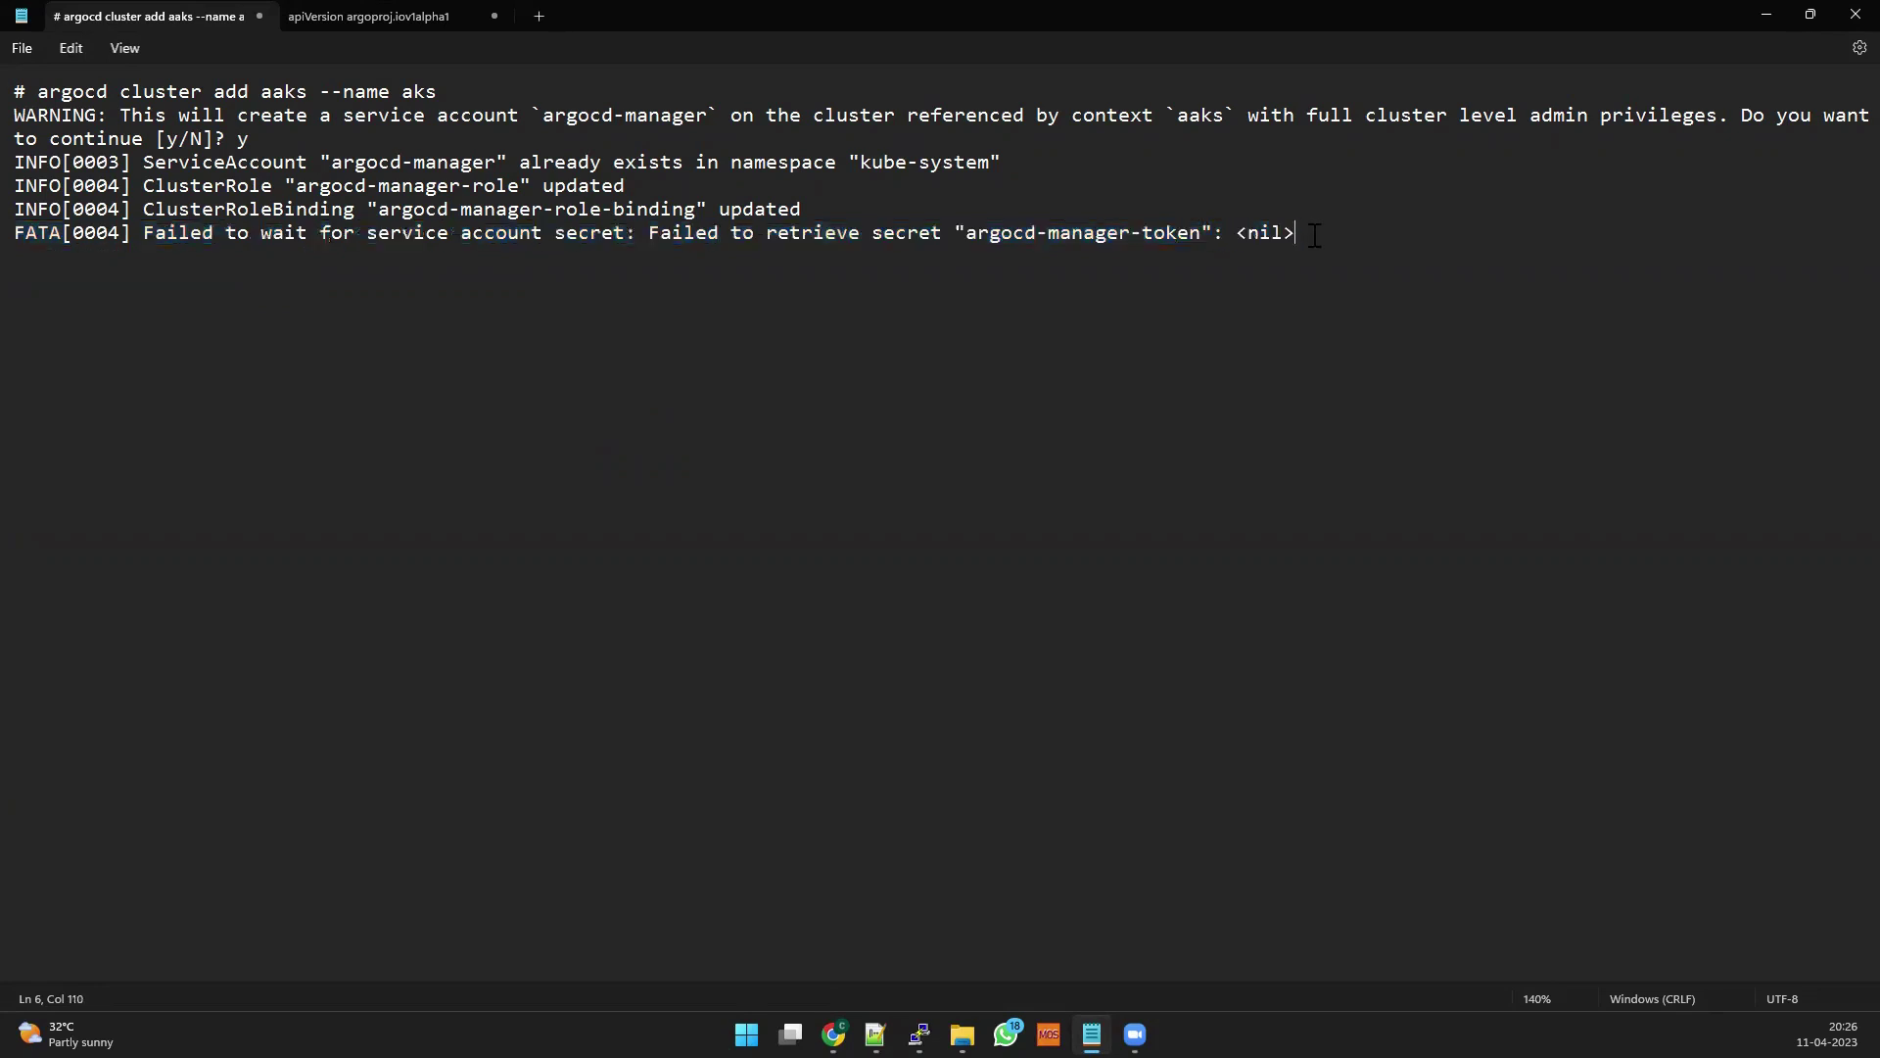
key("Return")
key("Return")
- Review the argocd-manager account and kube-system namespace, then start a new line for the 1.24 note
left_click_drag(332, 163, 500, 162)
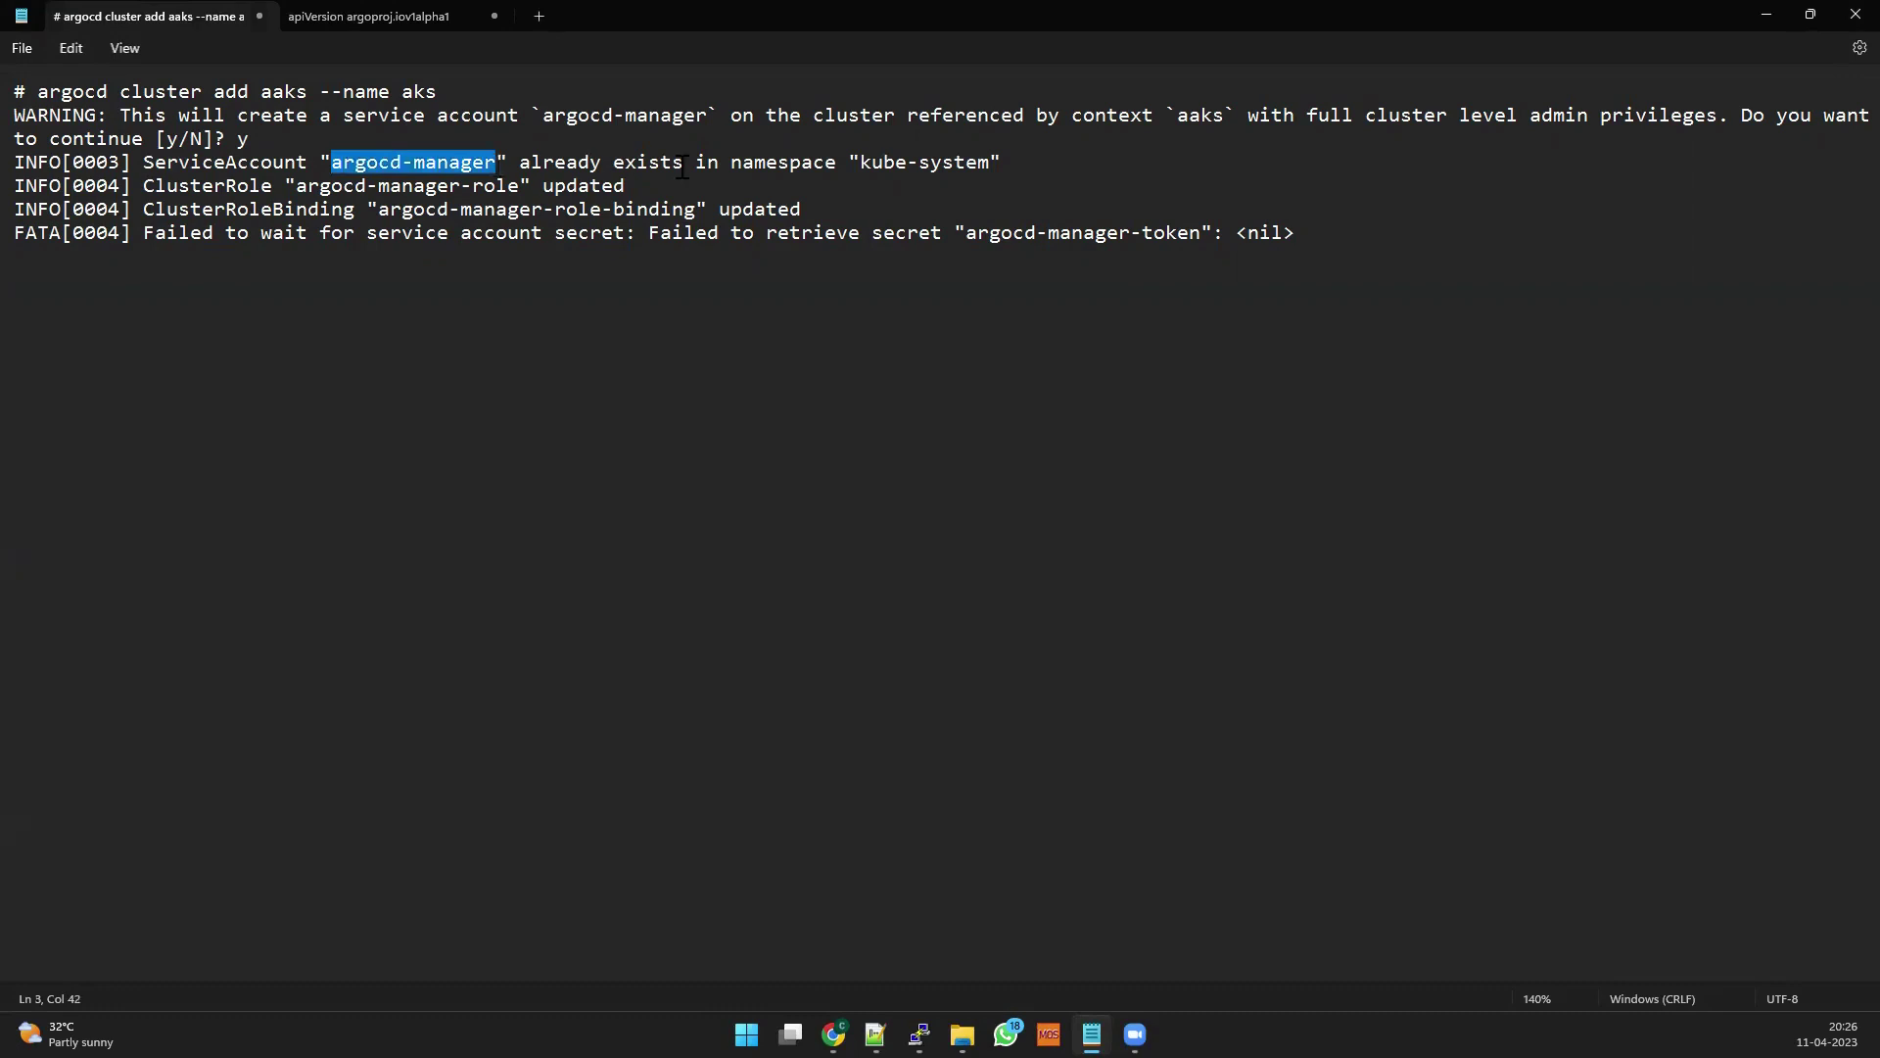
double_click(882, 161)
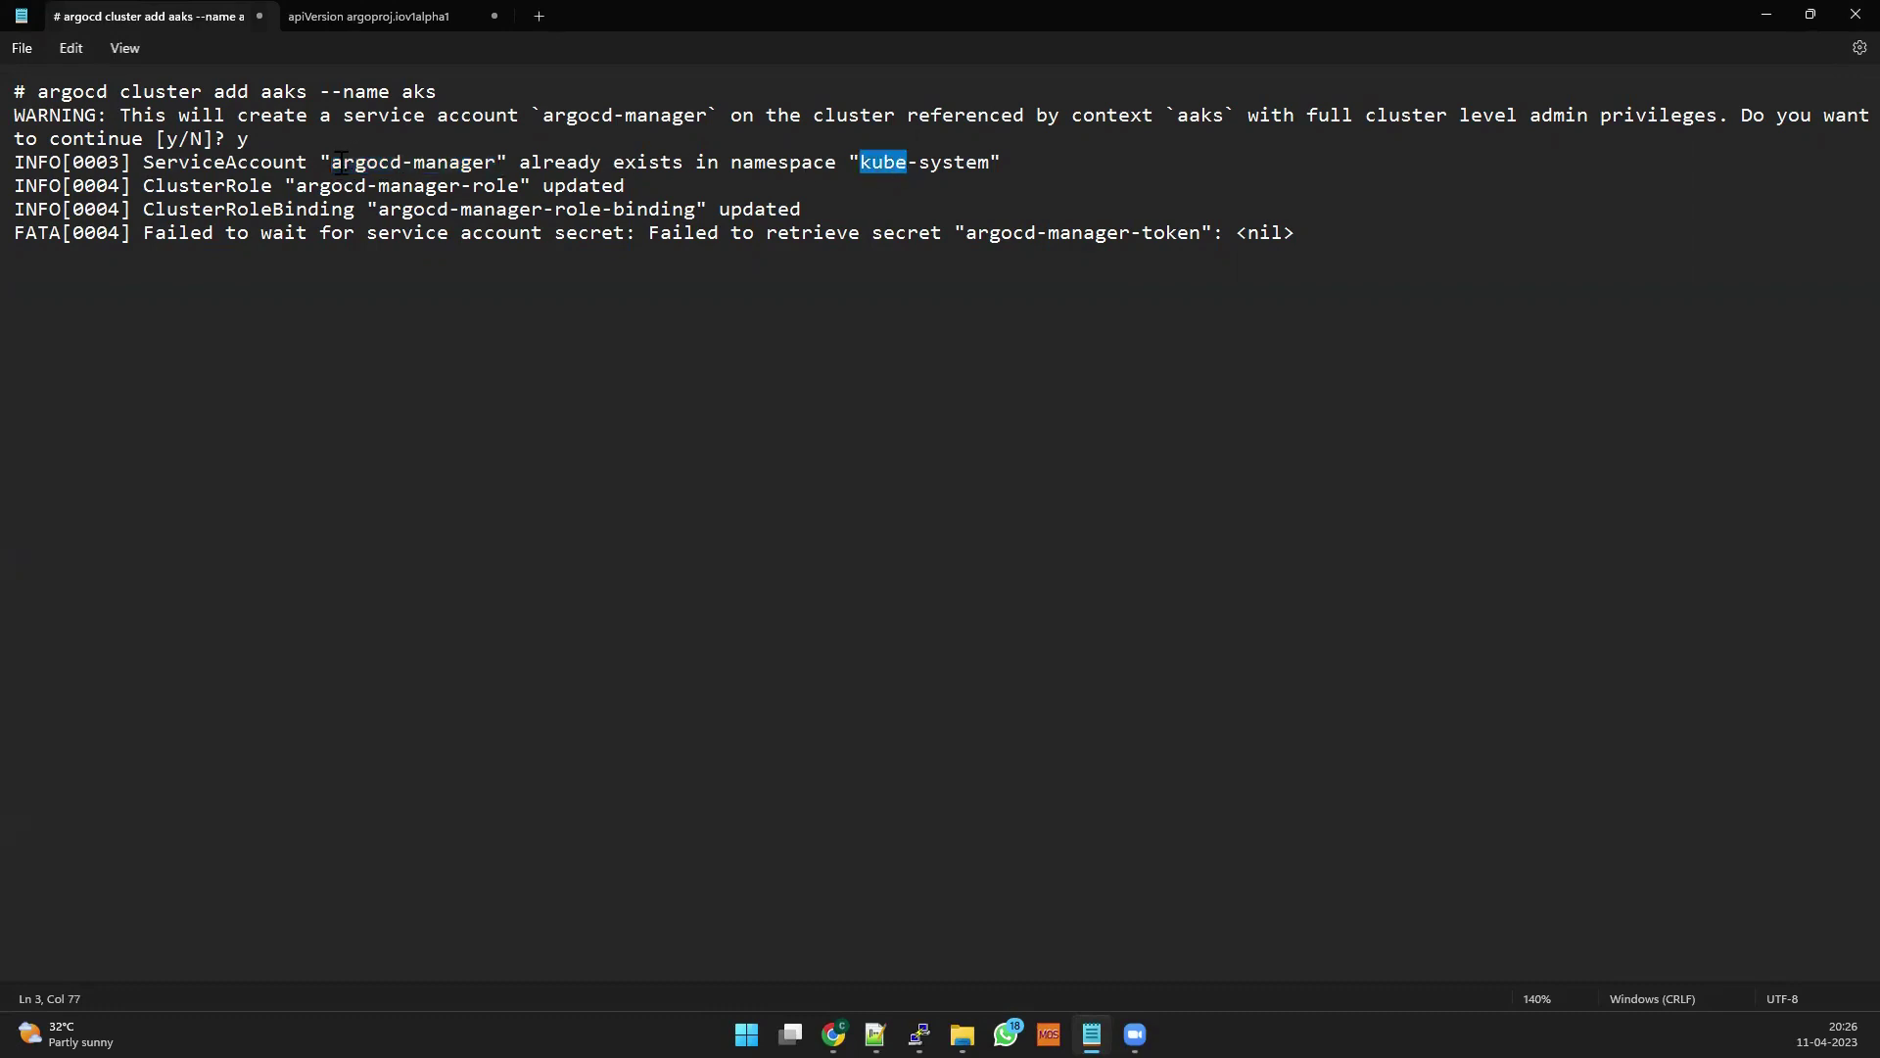
left_click_drag(333, 162, 491, 165)
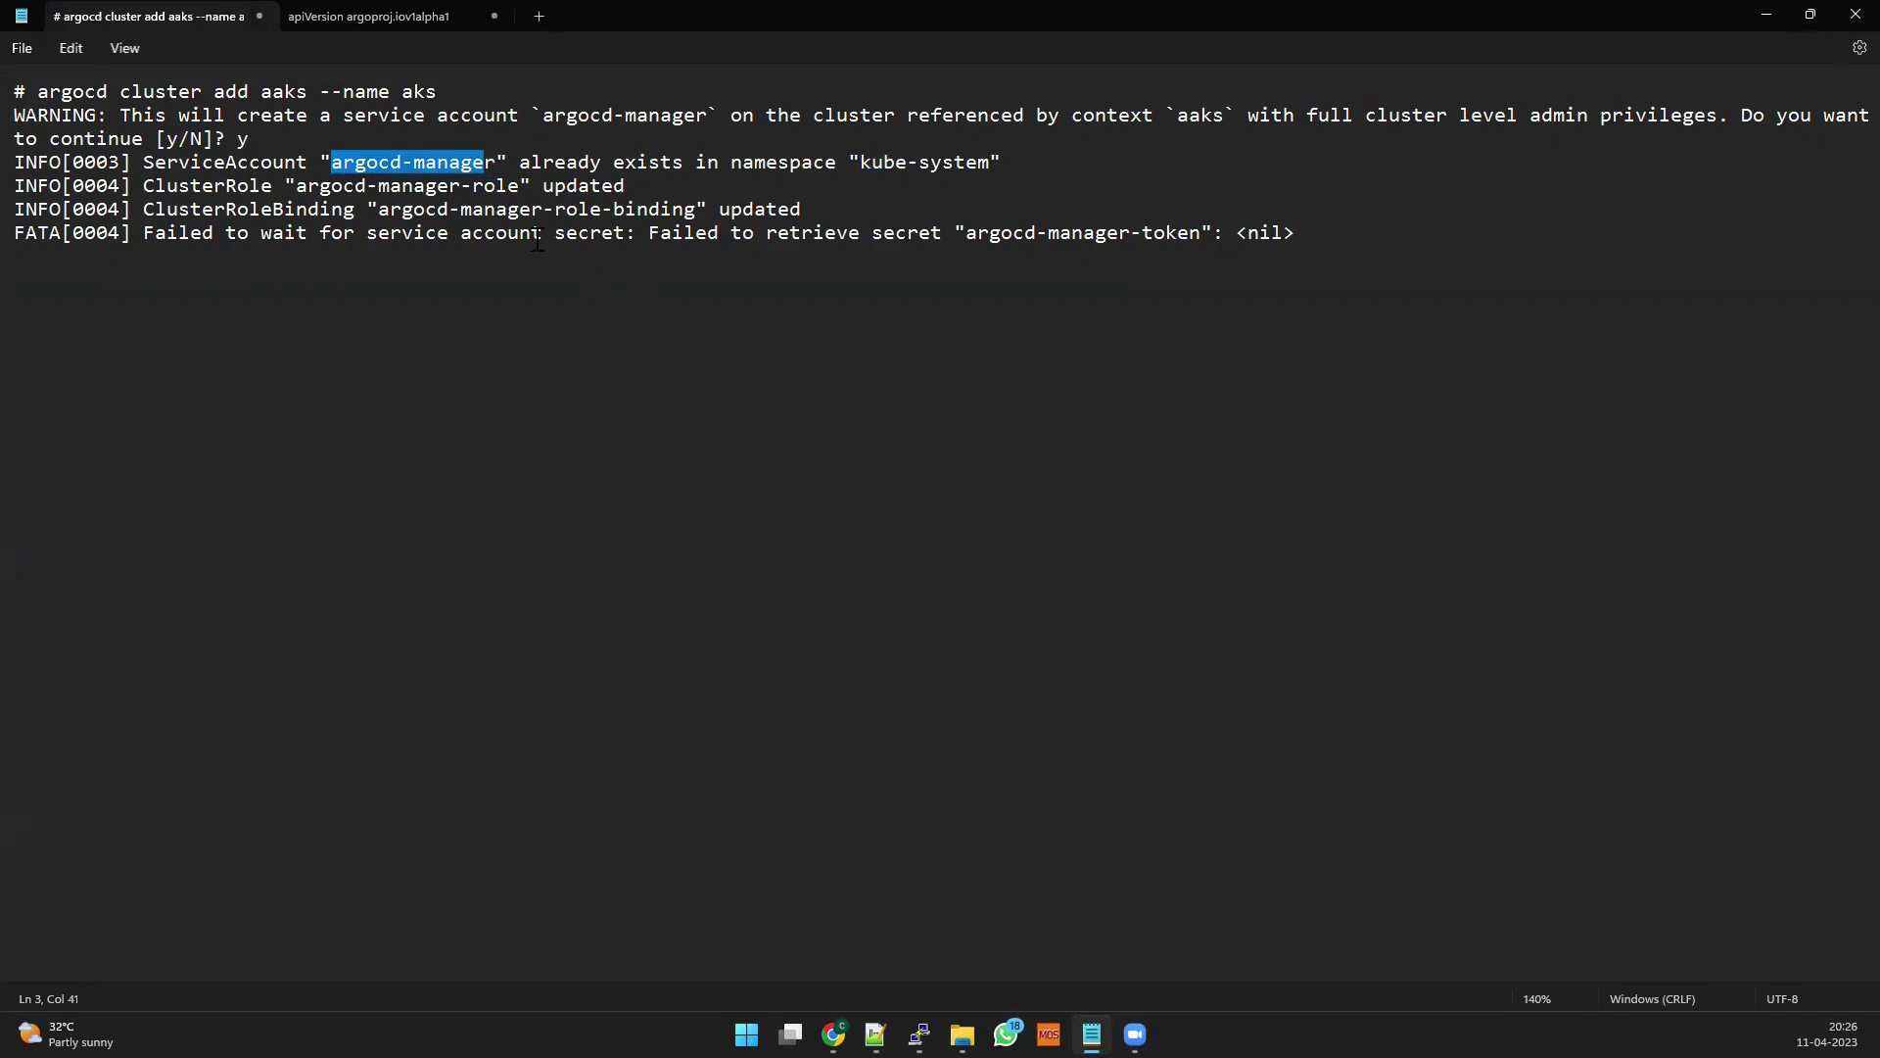
left_click(1298, 235)
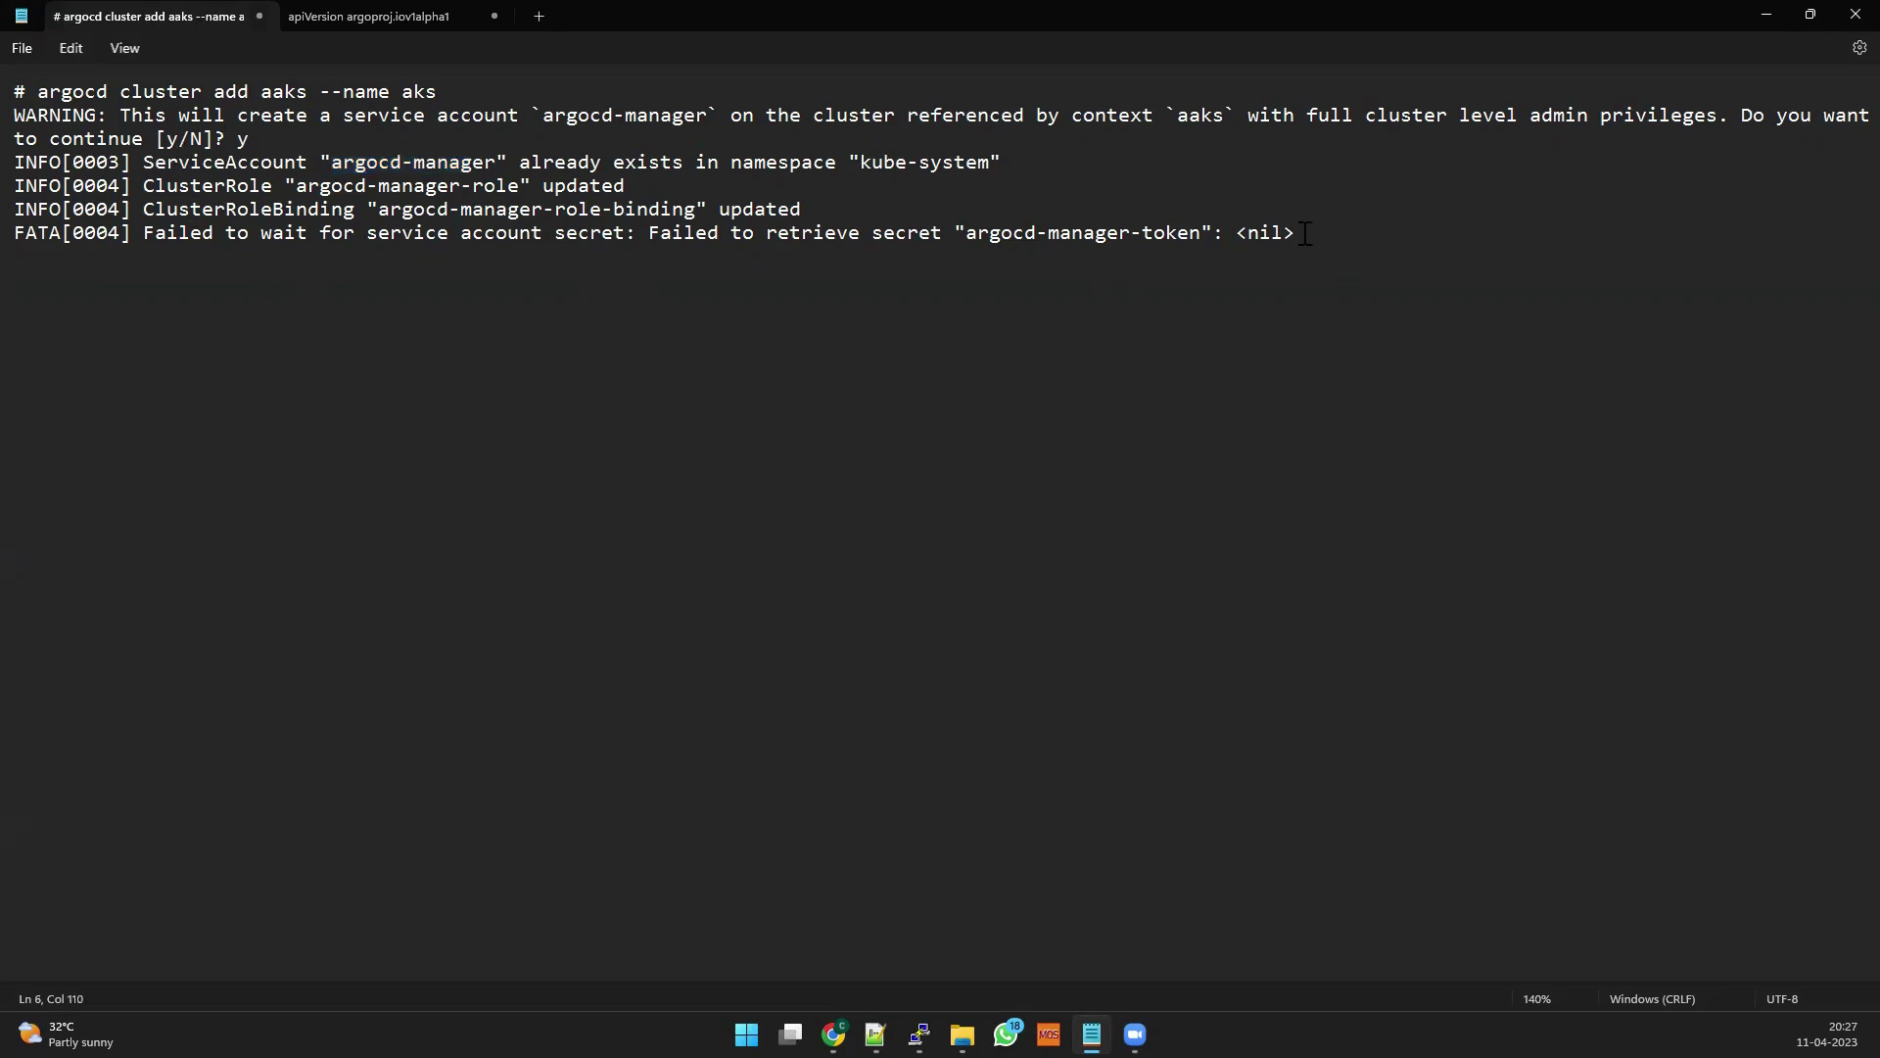
left_click_drag(1306, 236, 40, 247)
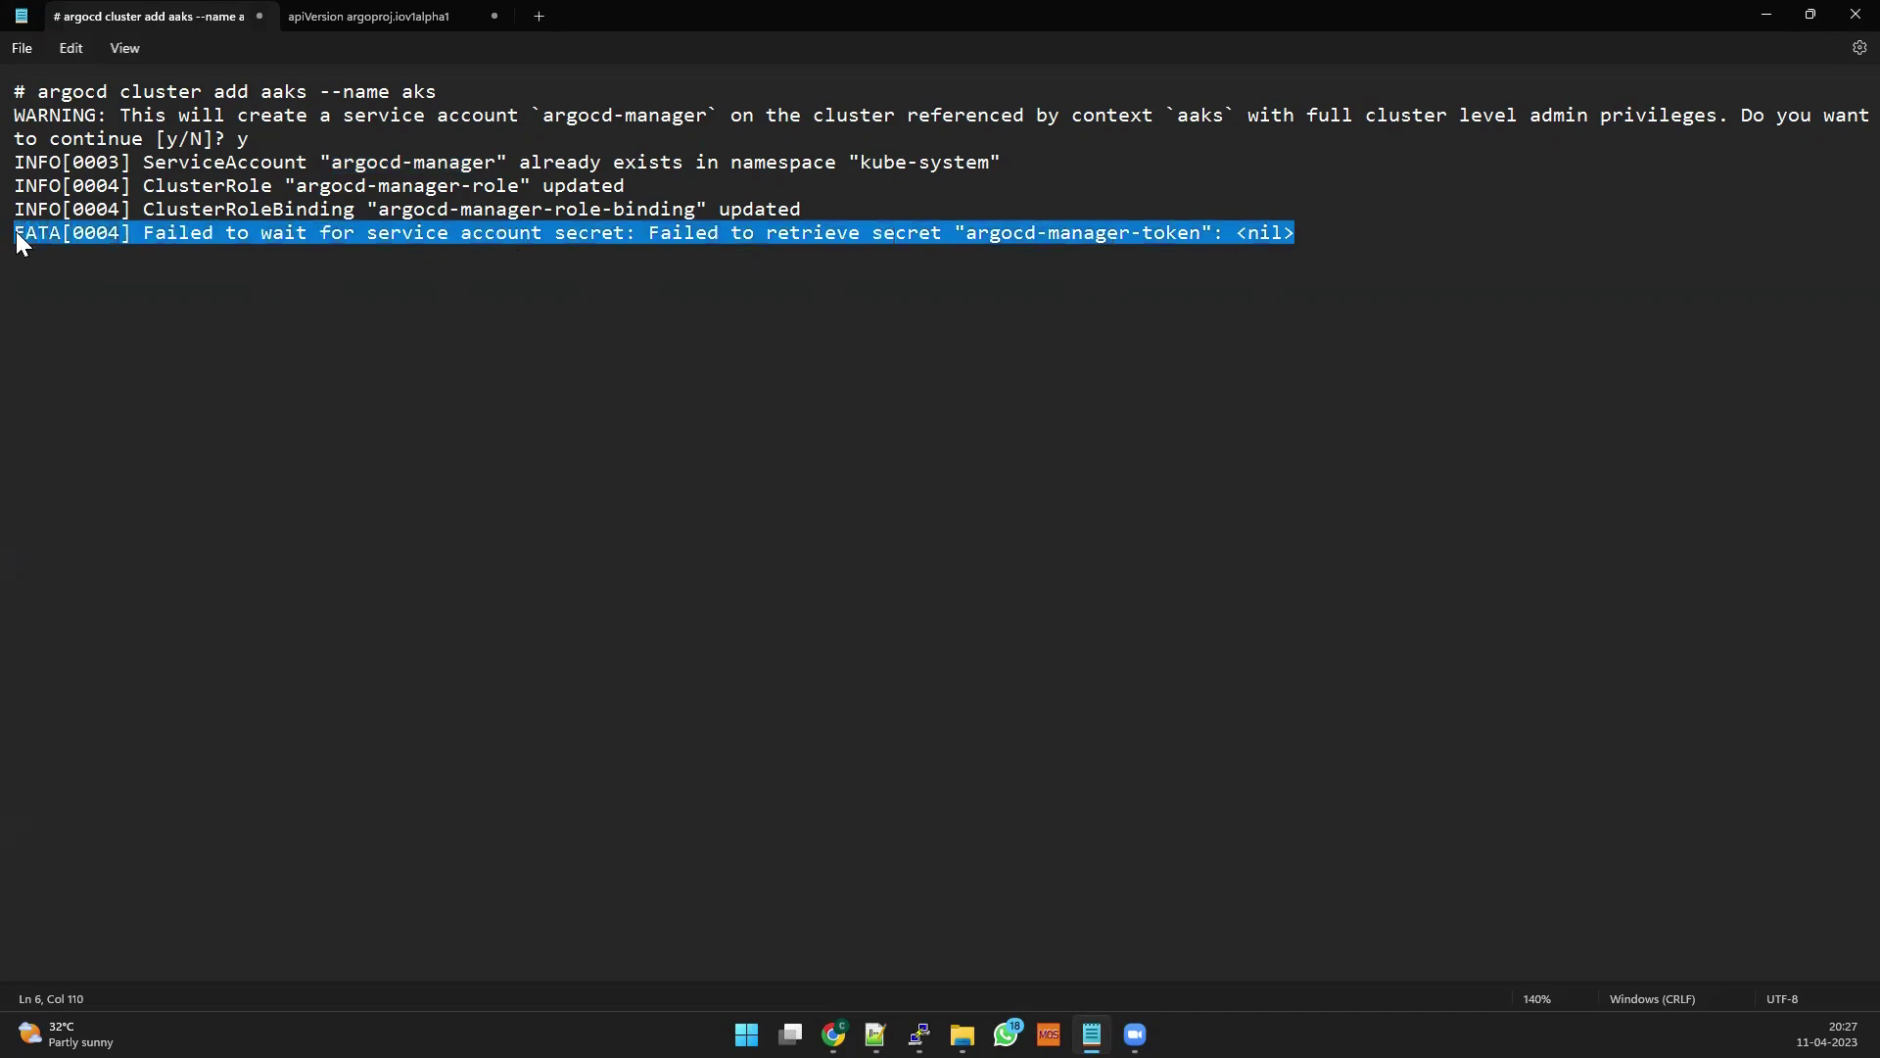
left_click(40, 236)
left_click(1367, 239)
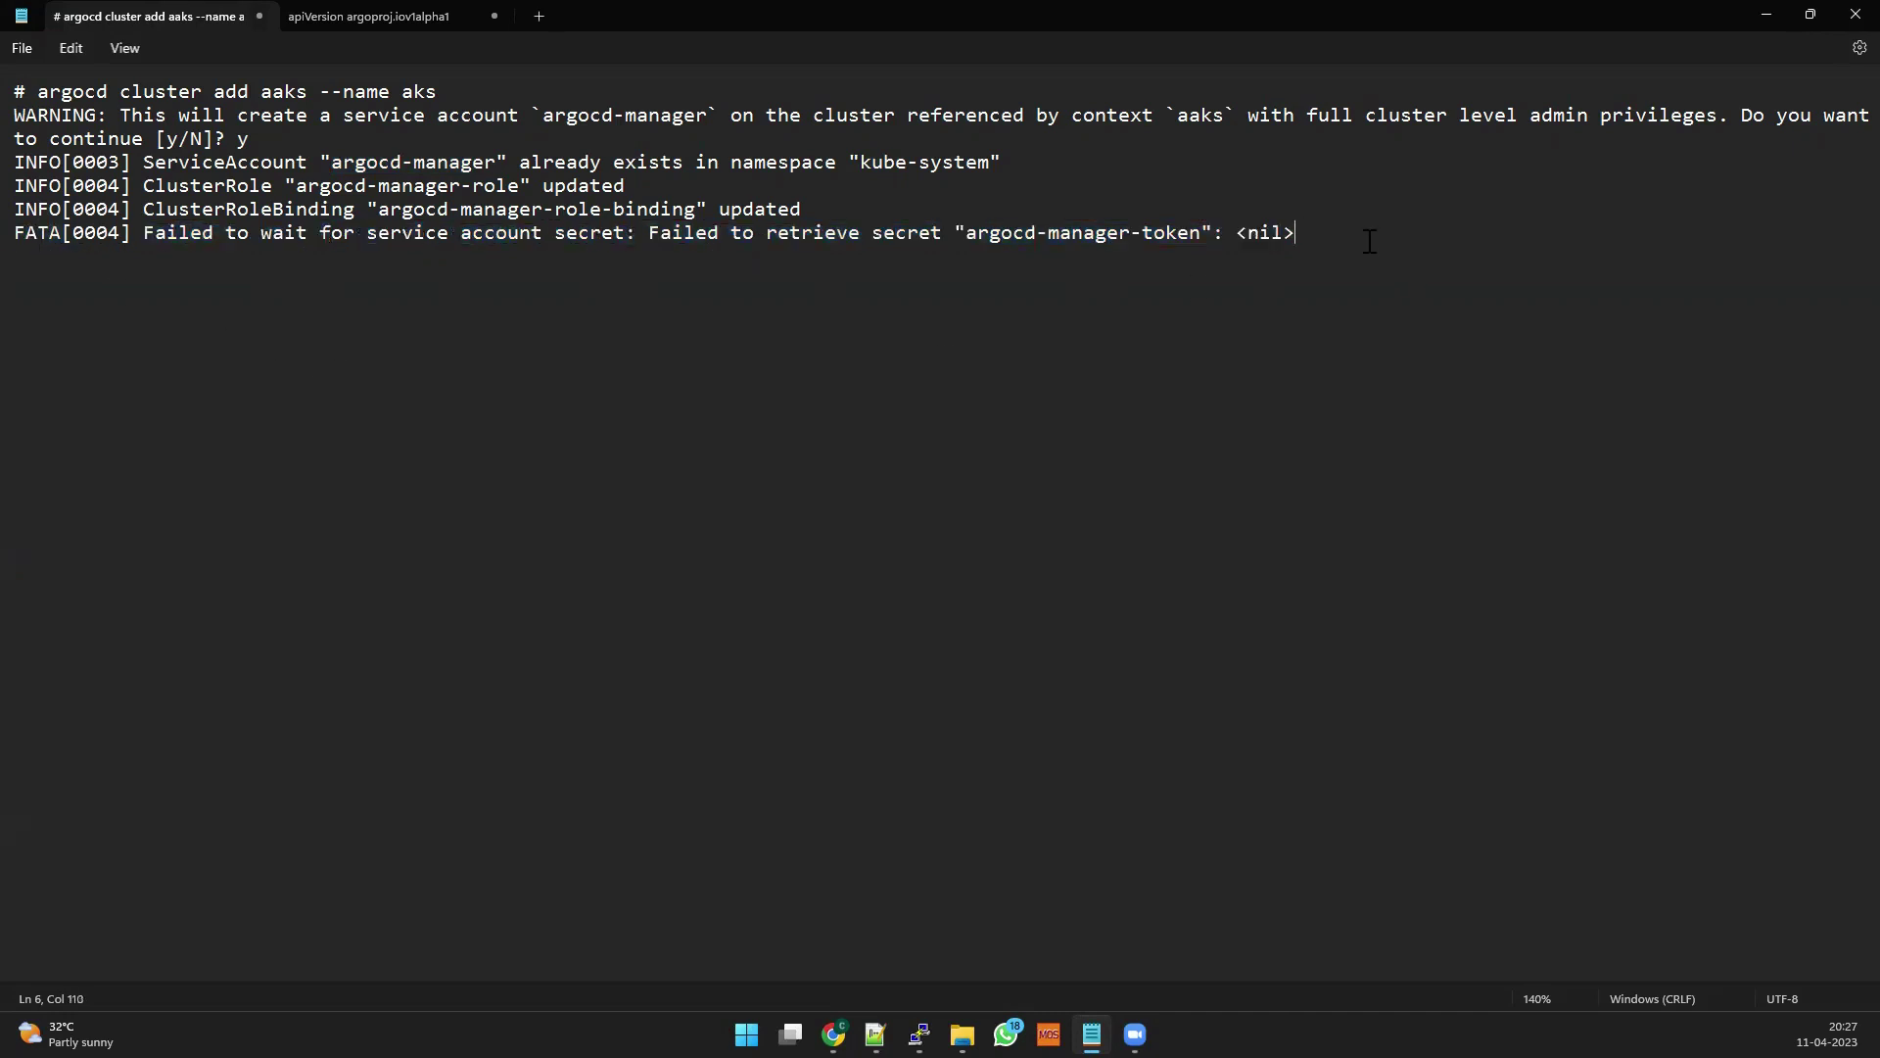
key("Return")
key("Return")
type("1.24")
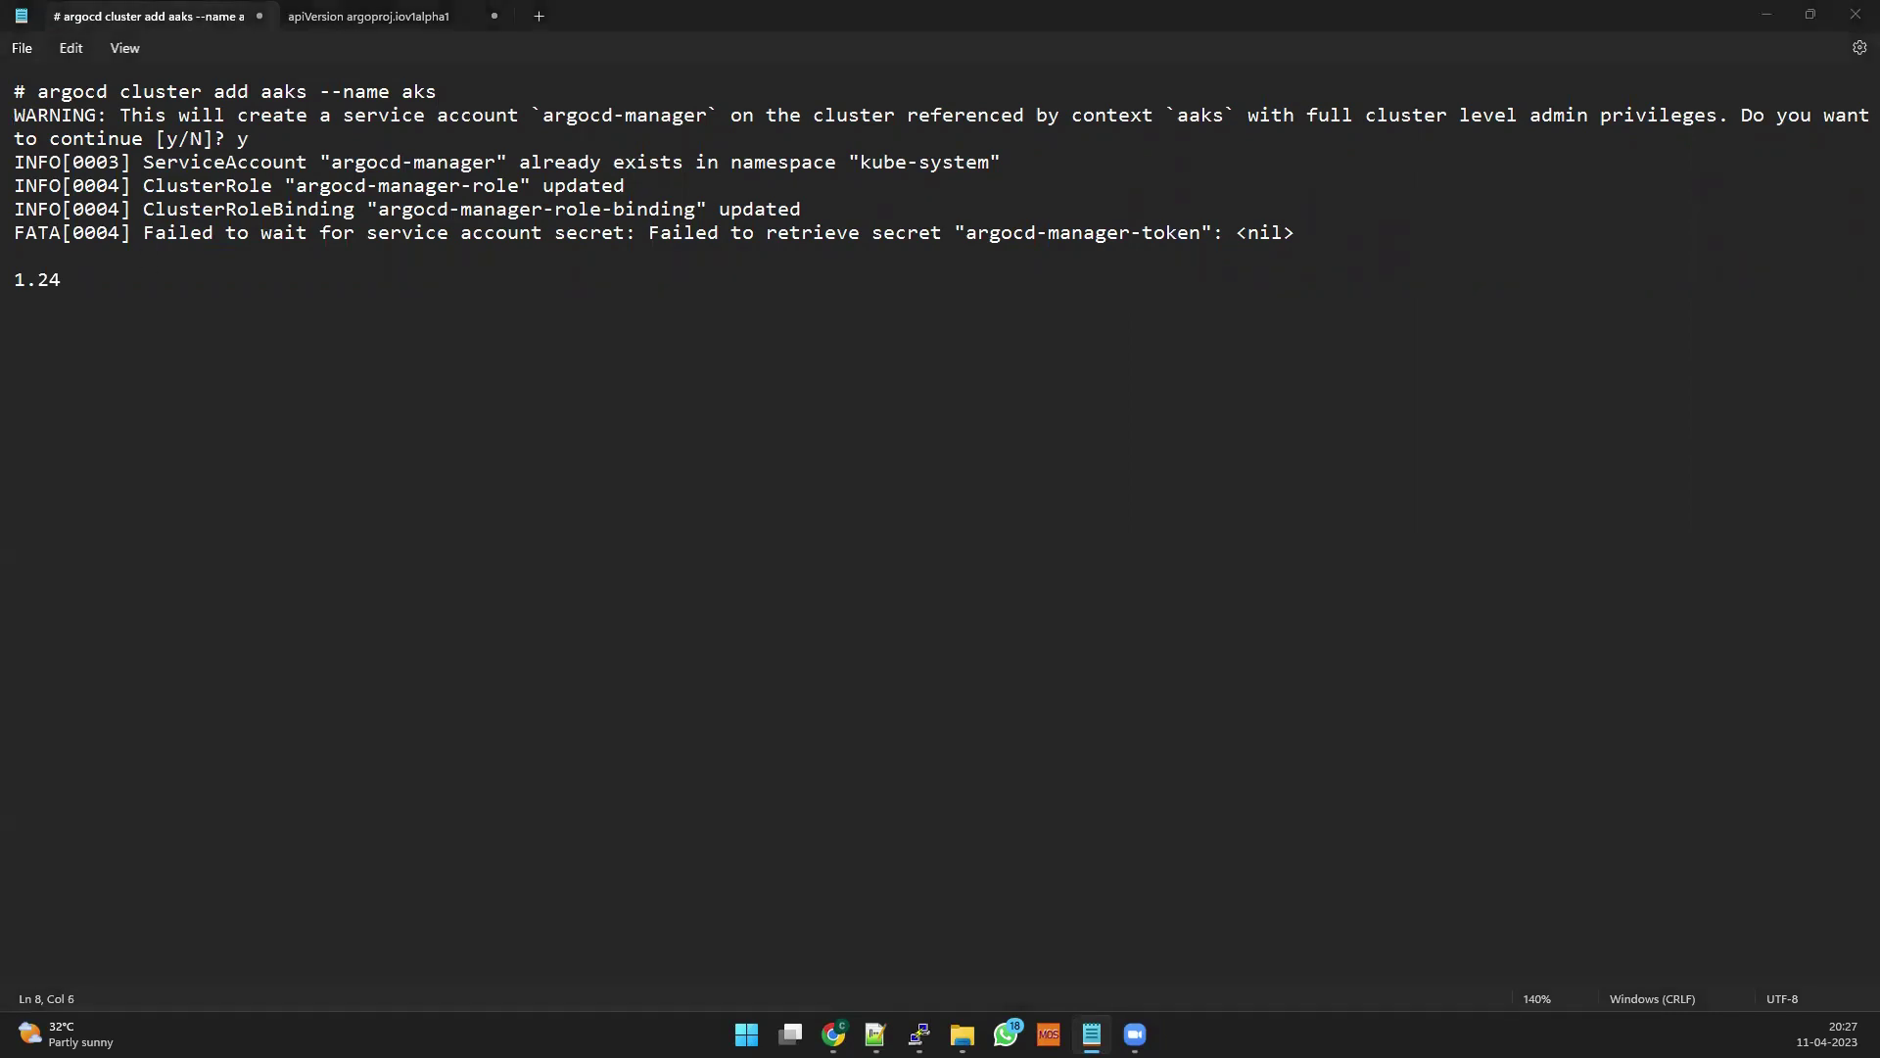
- Clear the PuTTY terminal and open sa.yaml in vim
key("alt+Tab")
key("ctrl+l")
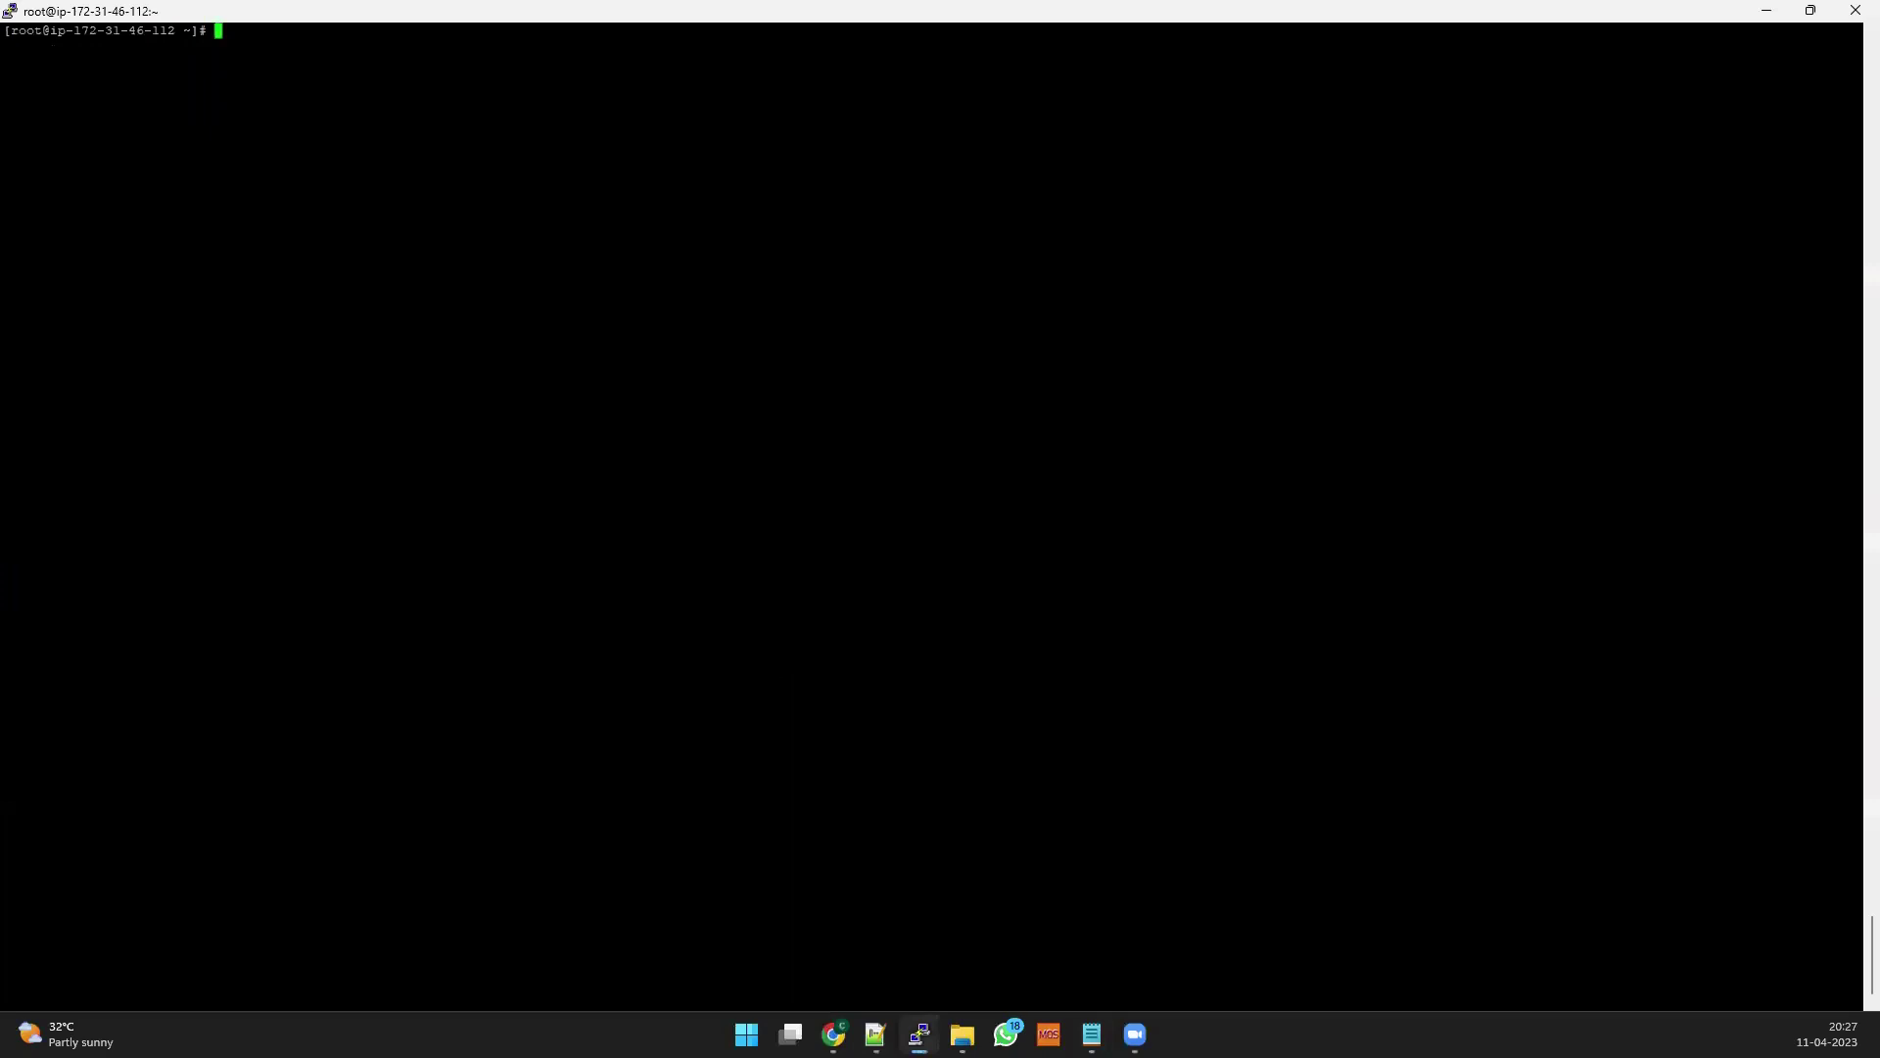
key("Return")
key("Return")
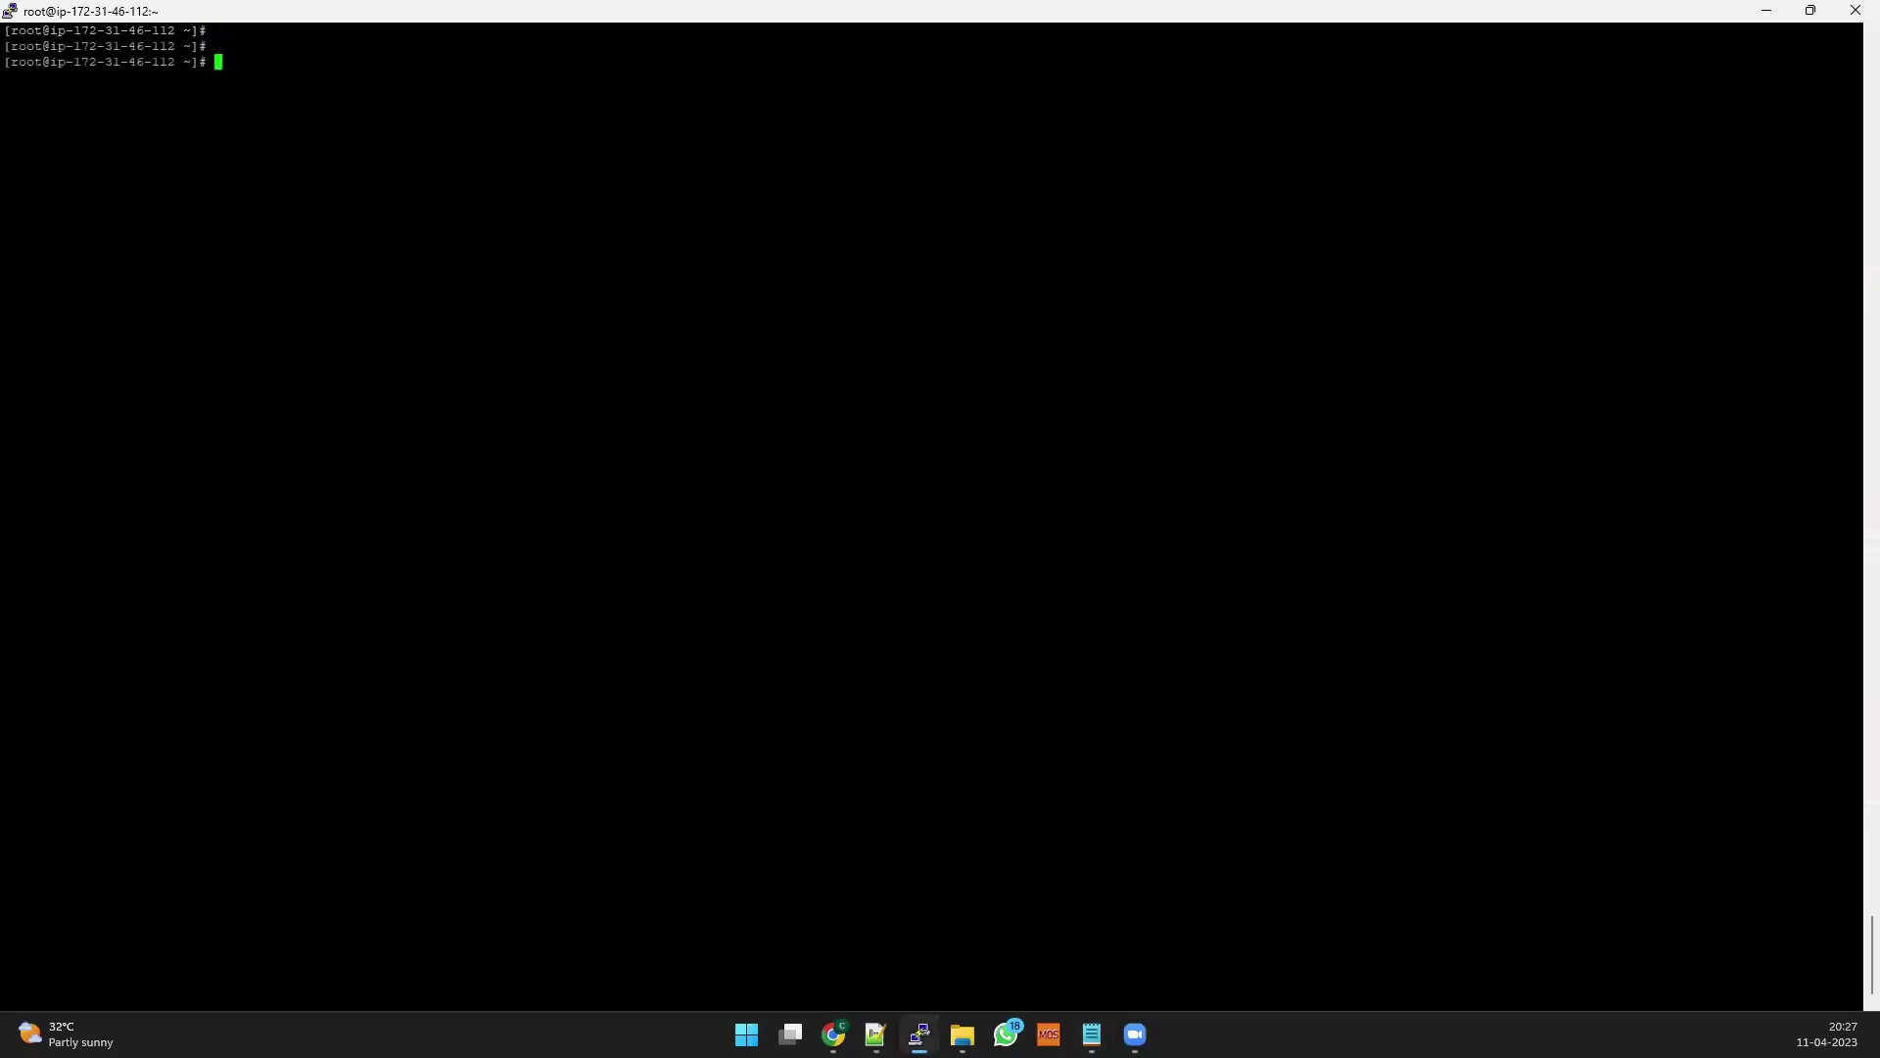
type("vim sa")
type(".yaml")
key("Return")
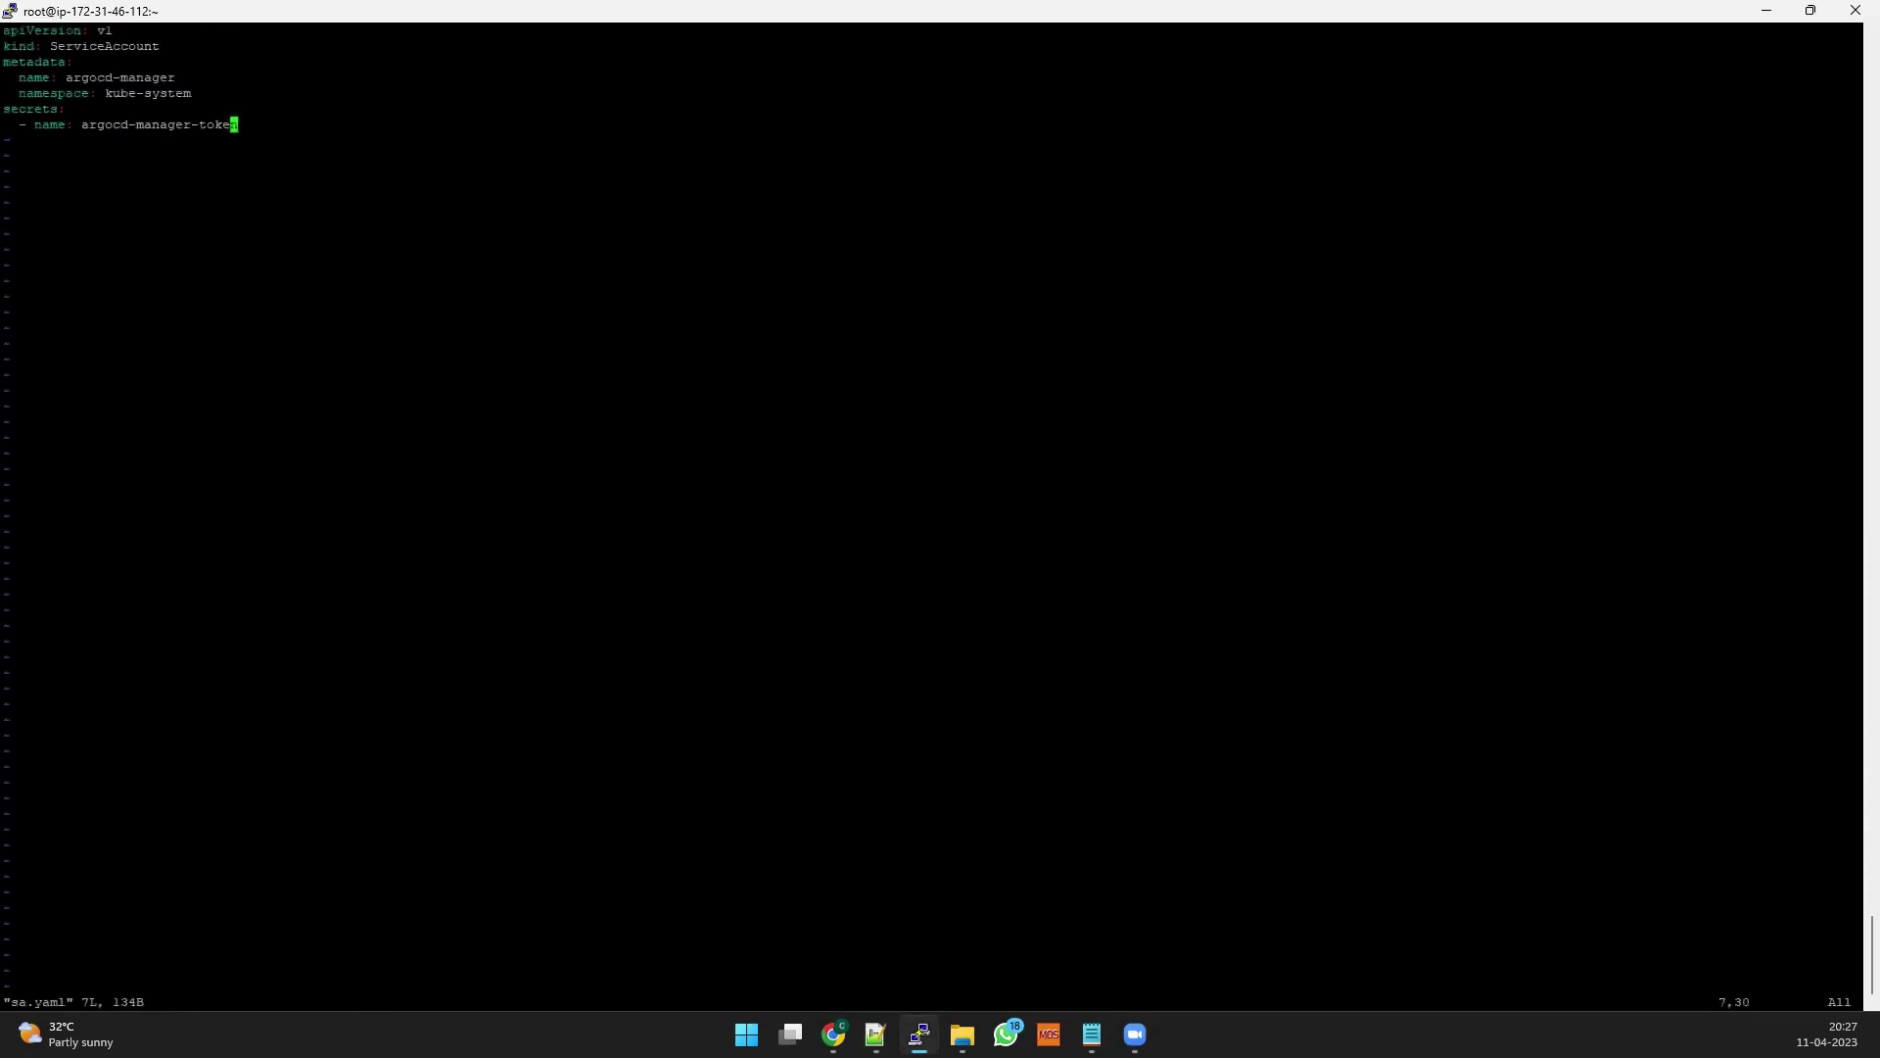
- Inspect the argocd-manager ServiceAccount in kube-system and its argocd-manager-token secret, then save with :wq
double_click(194, 125)
double_click(107, 77)
double_click(153, 91)
left_click(152, 123)
double_click(153, 123)
type(":wq")
key("Return")
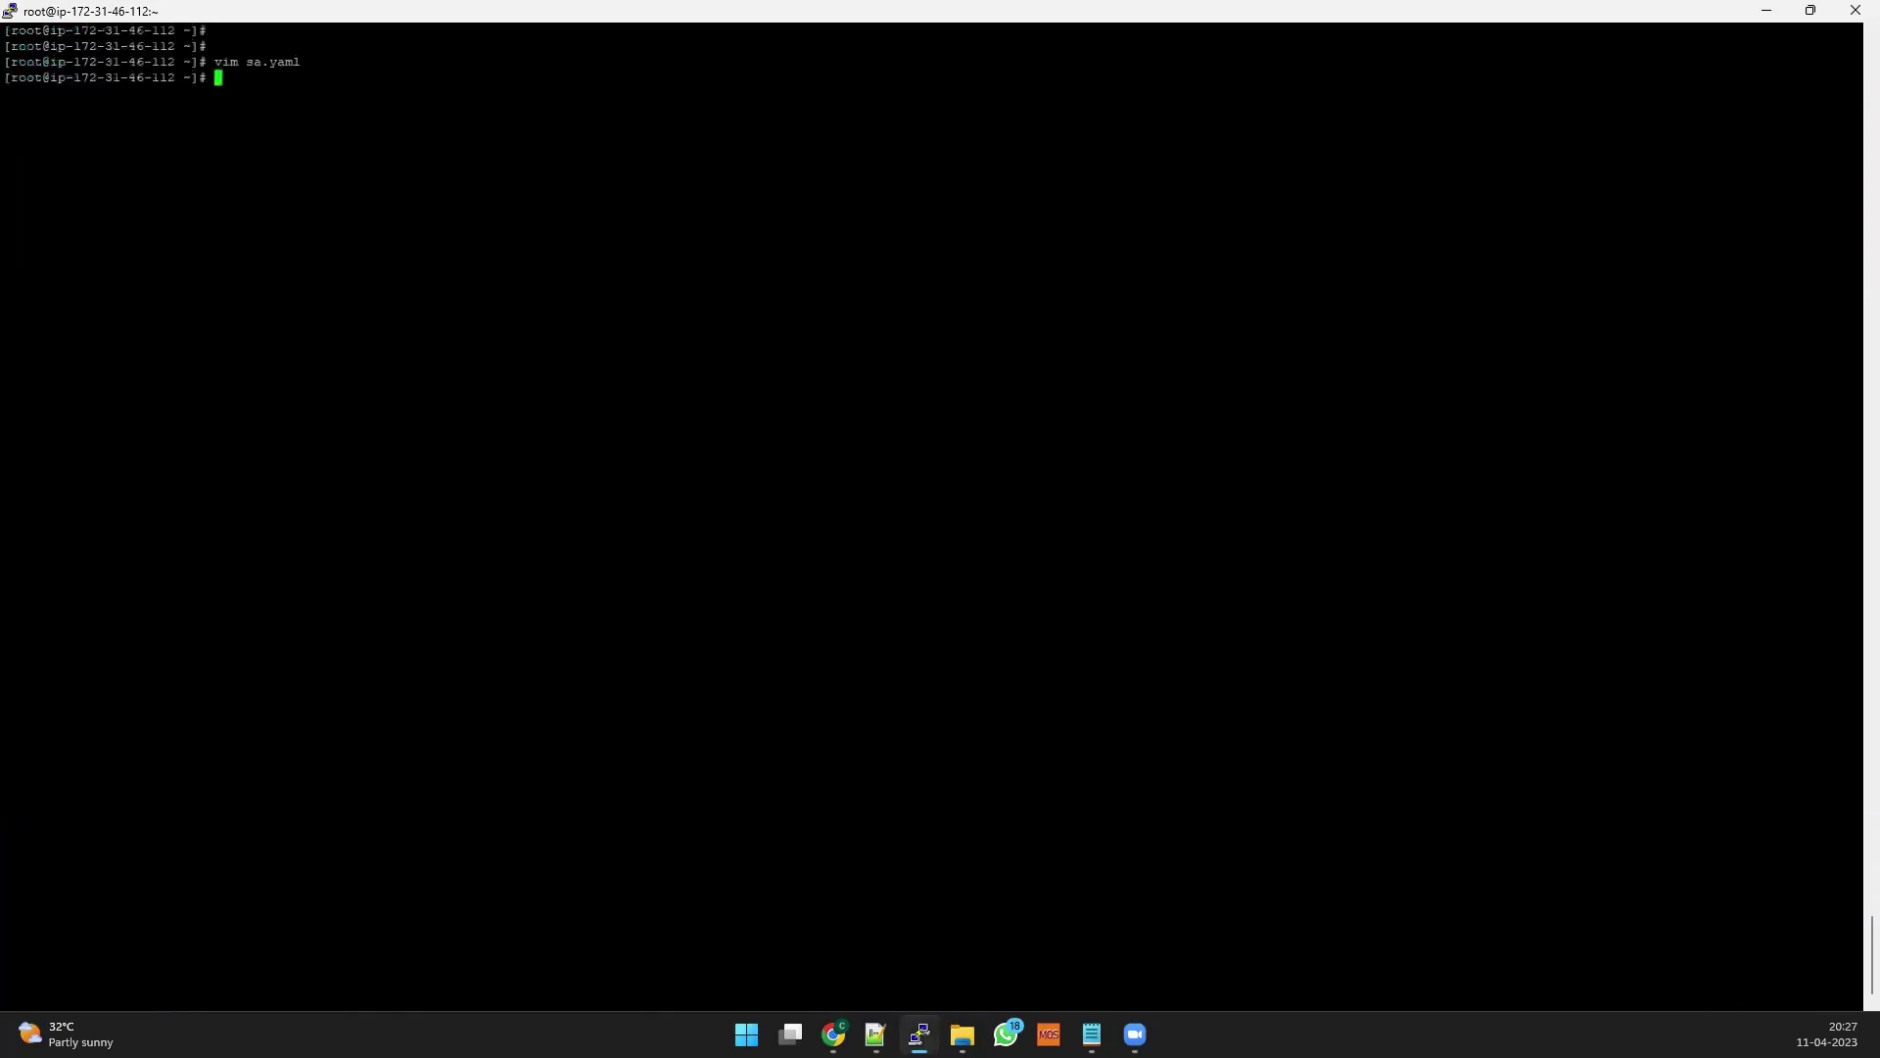
key("Up")
key("BackSpace")
key("BackSpace")
key("BackSpace")
type("secret")
key("Return")
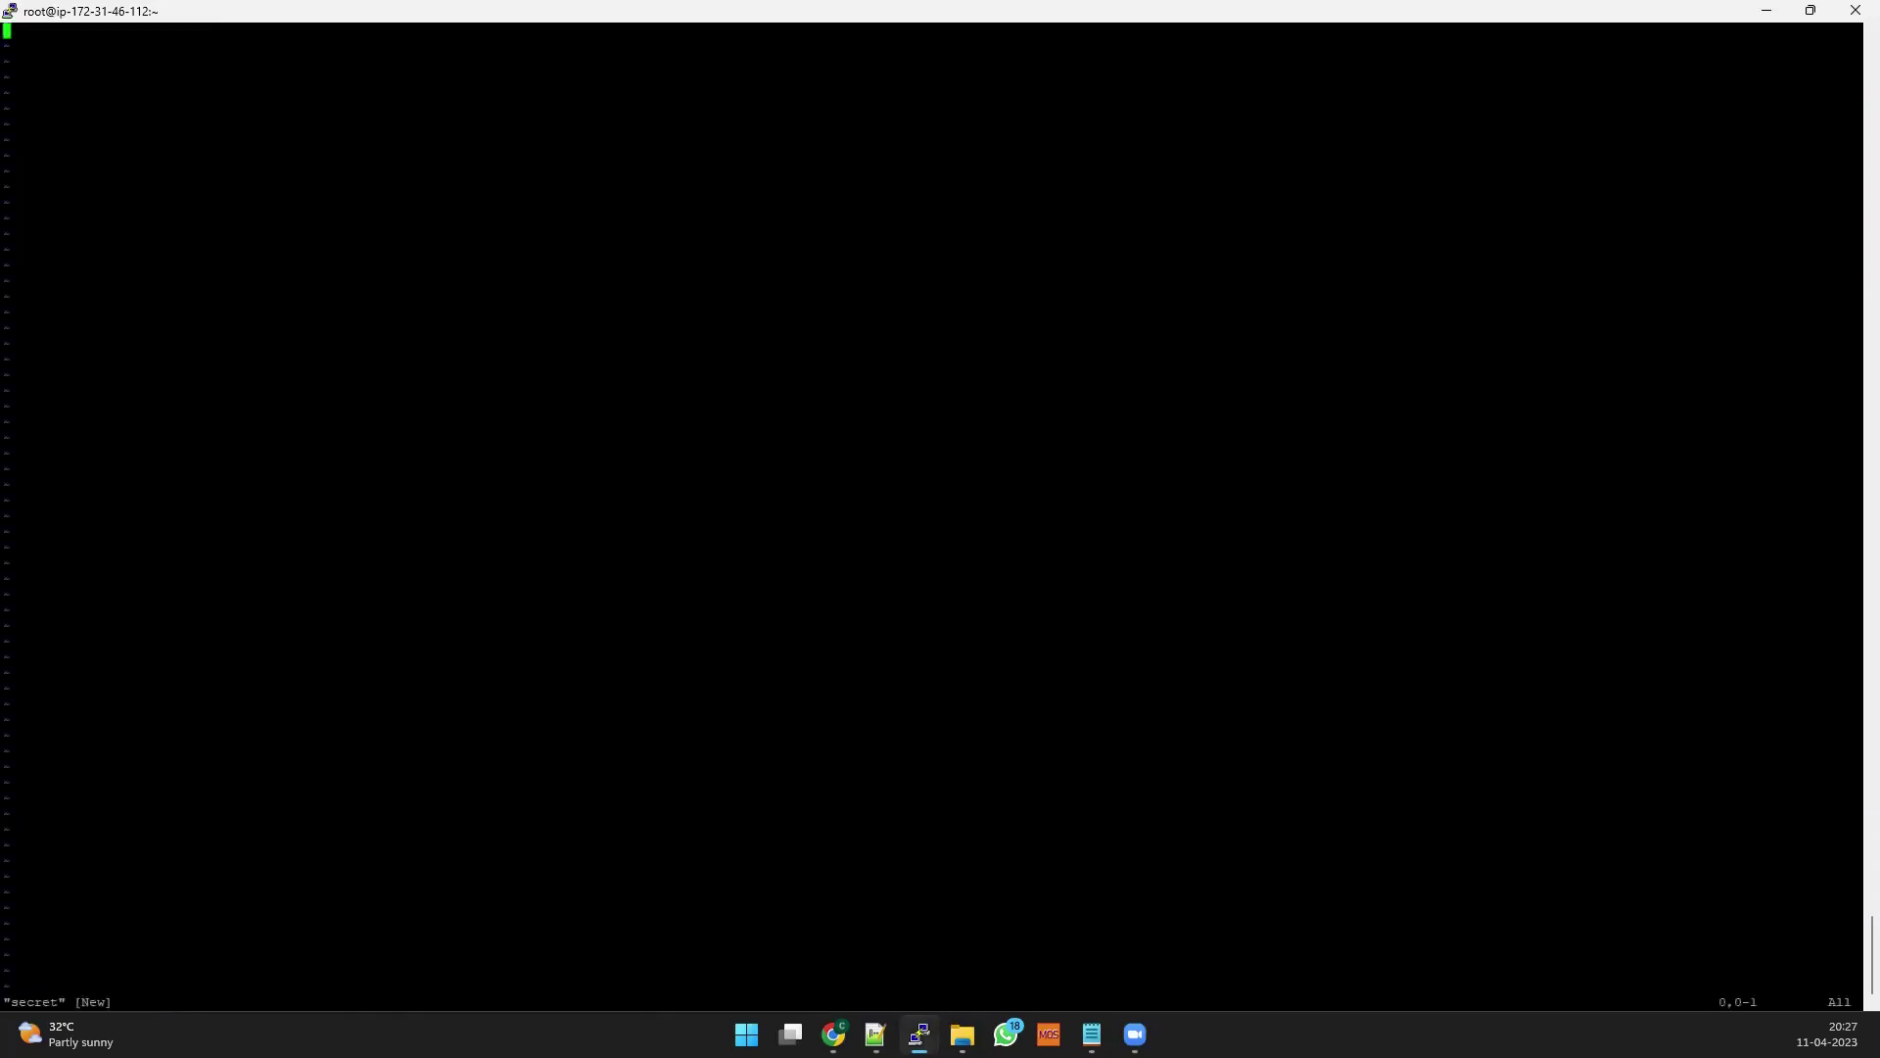
type(":q")
key("Return")
key("Up")
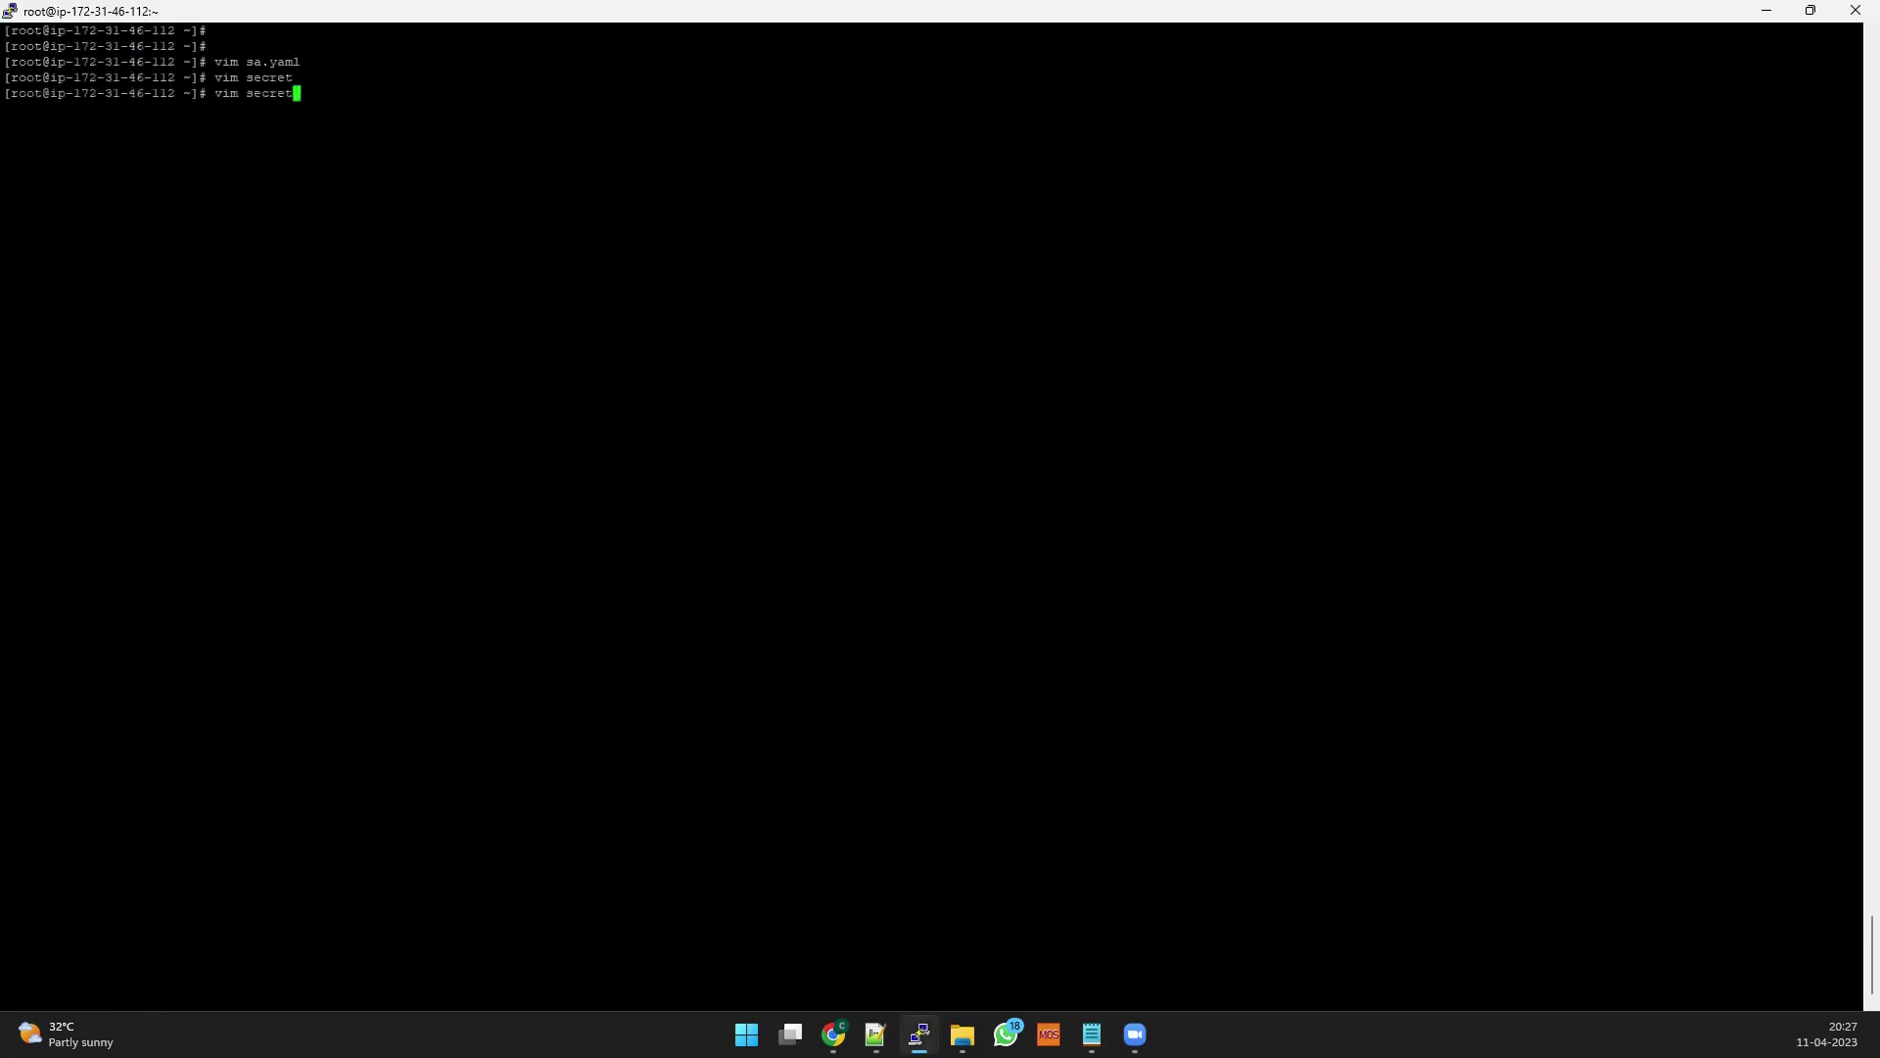
type(".yaml")
key("Return")
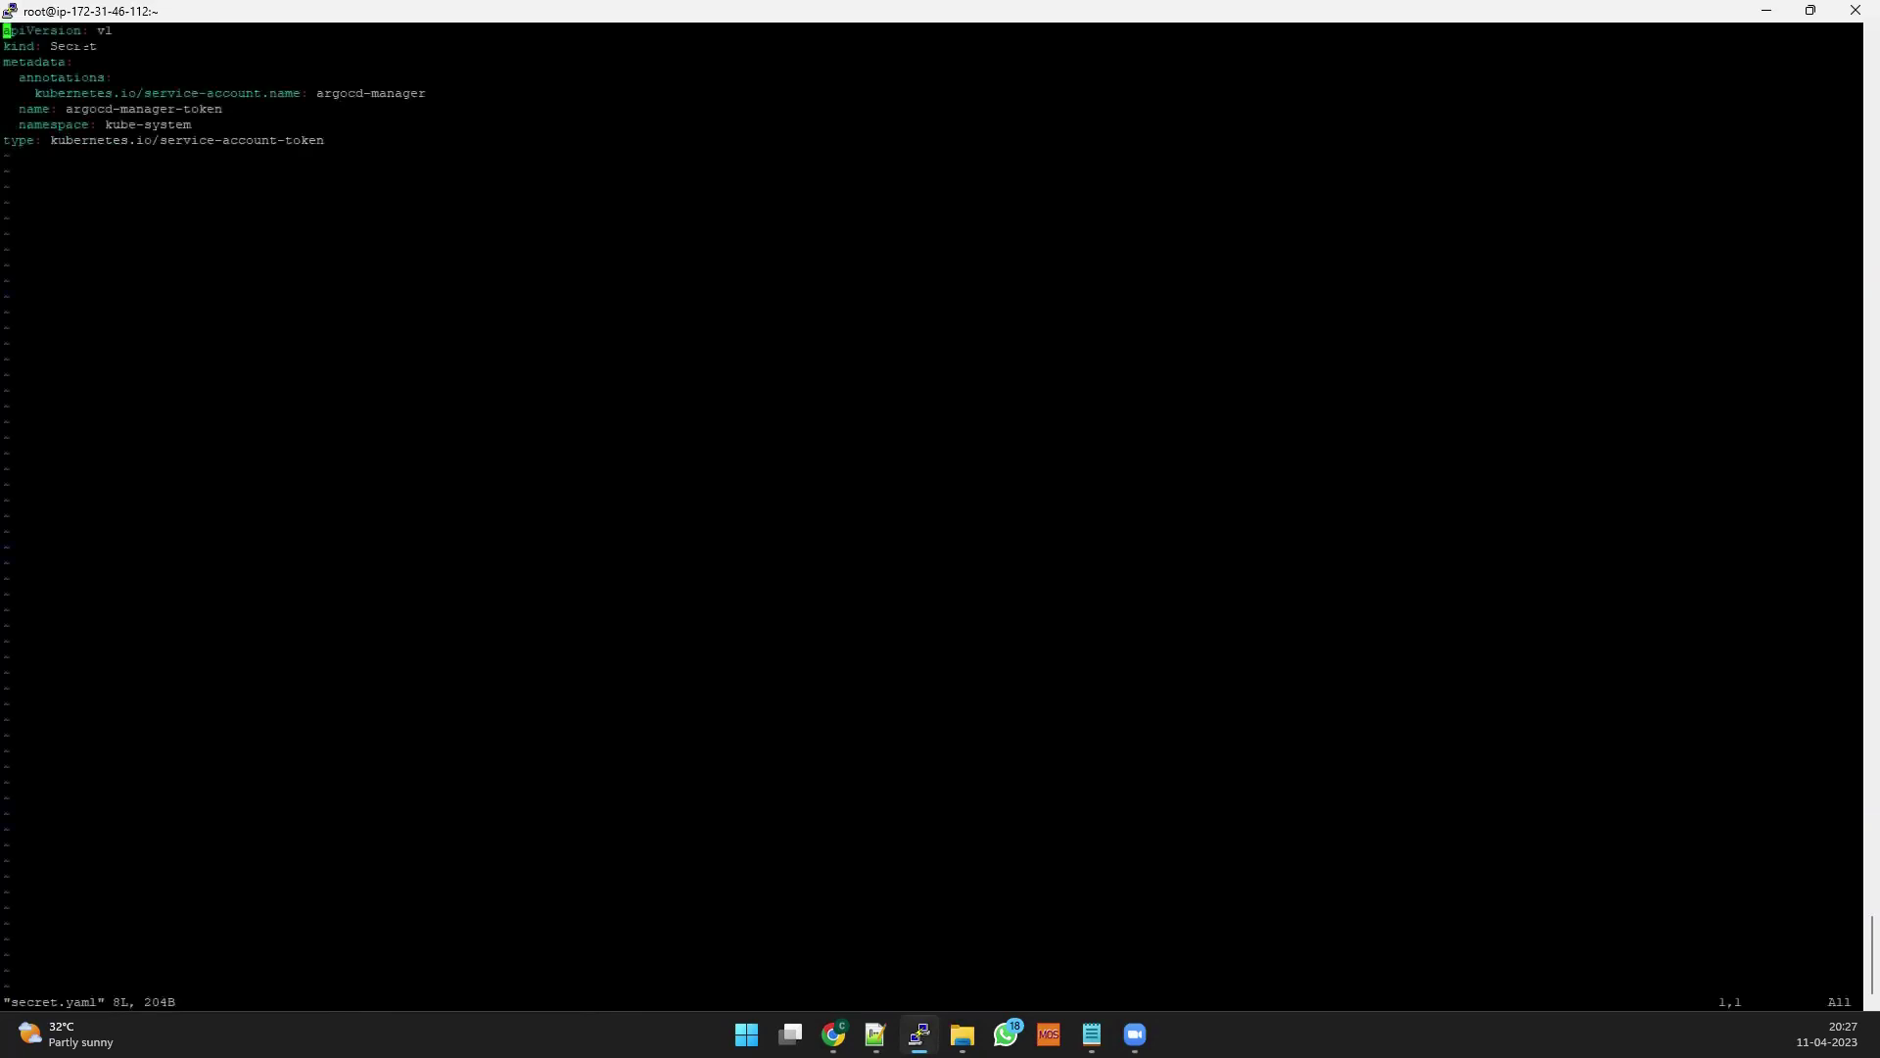
double_click(61, 46)
double_click(213, 93)
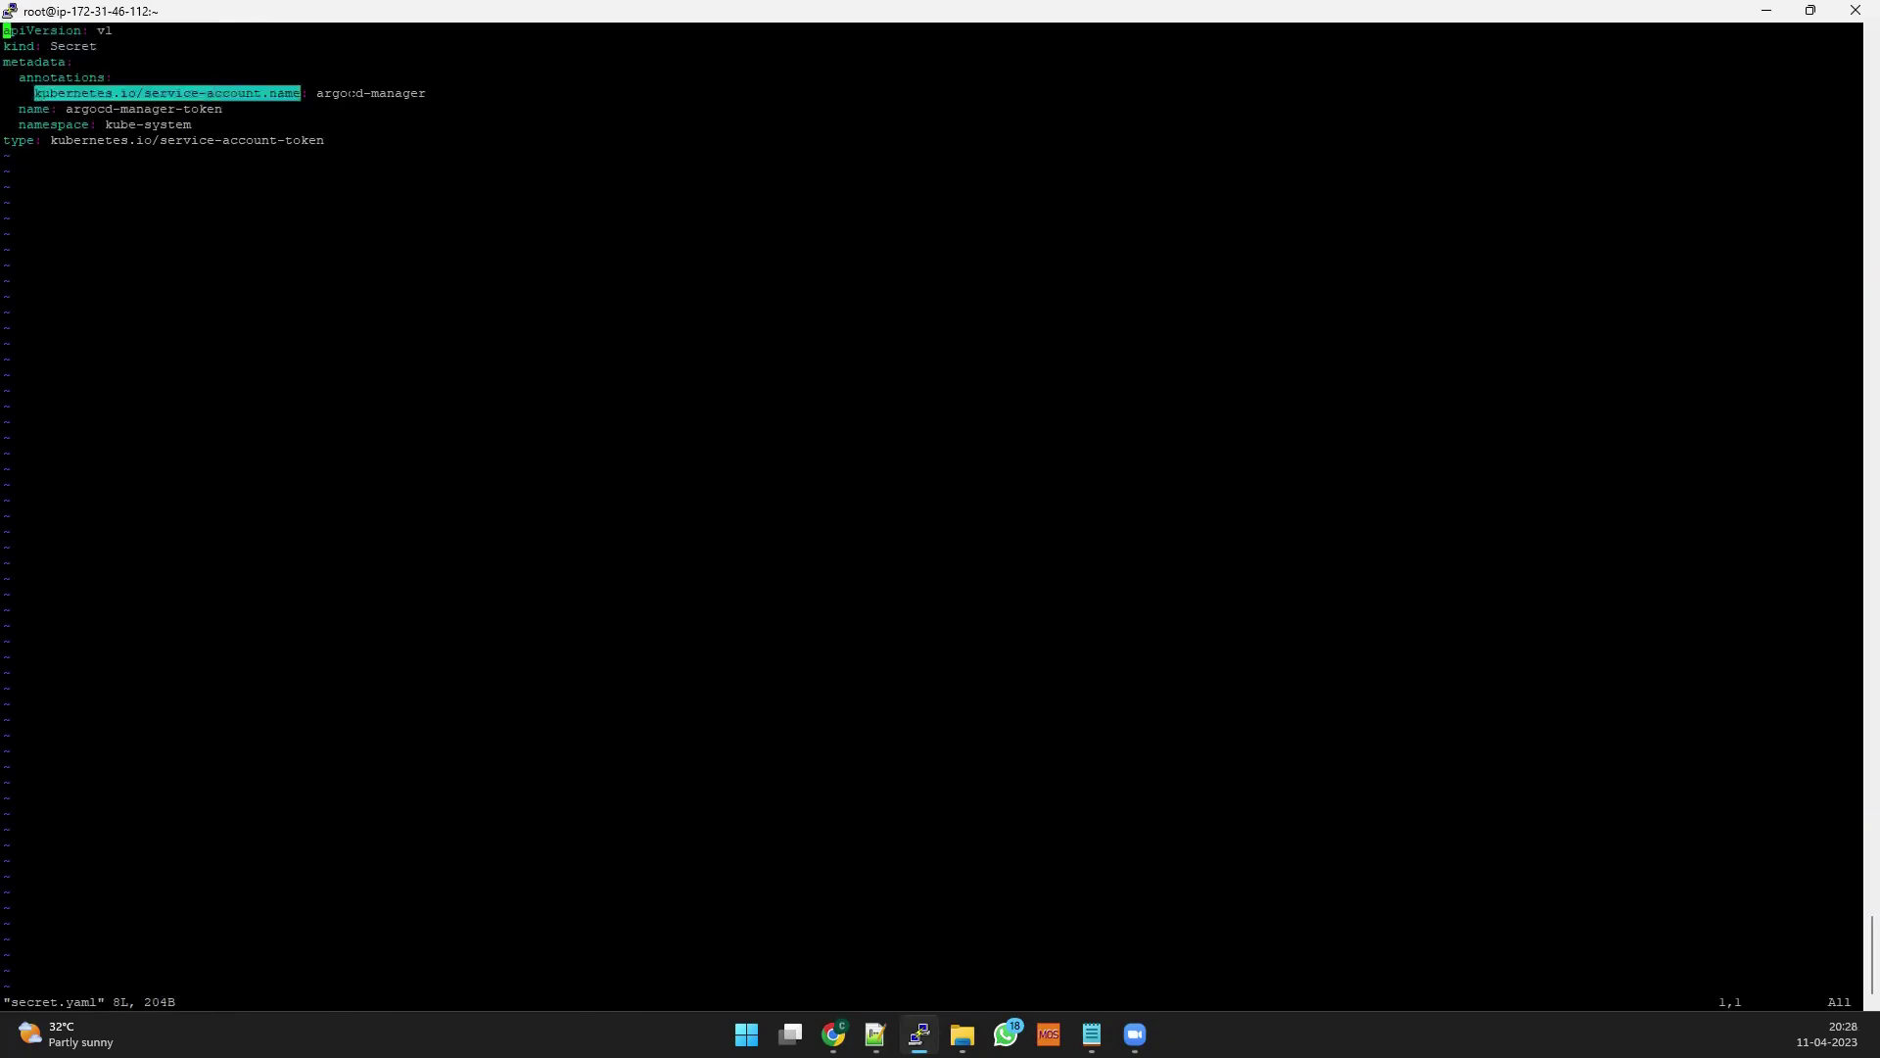
double_click(353, 92)
double_click(116, 109)
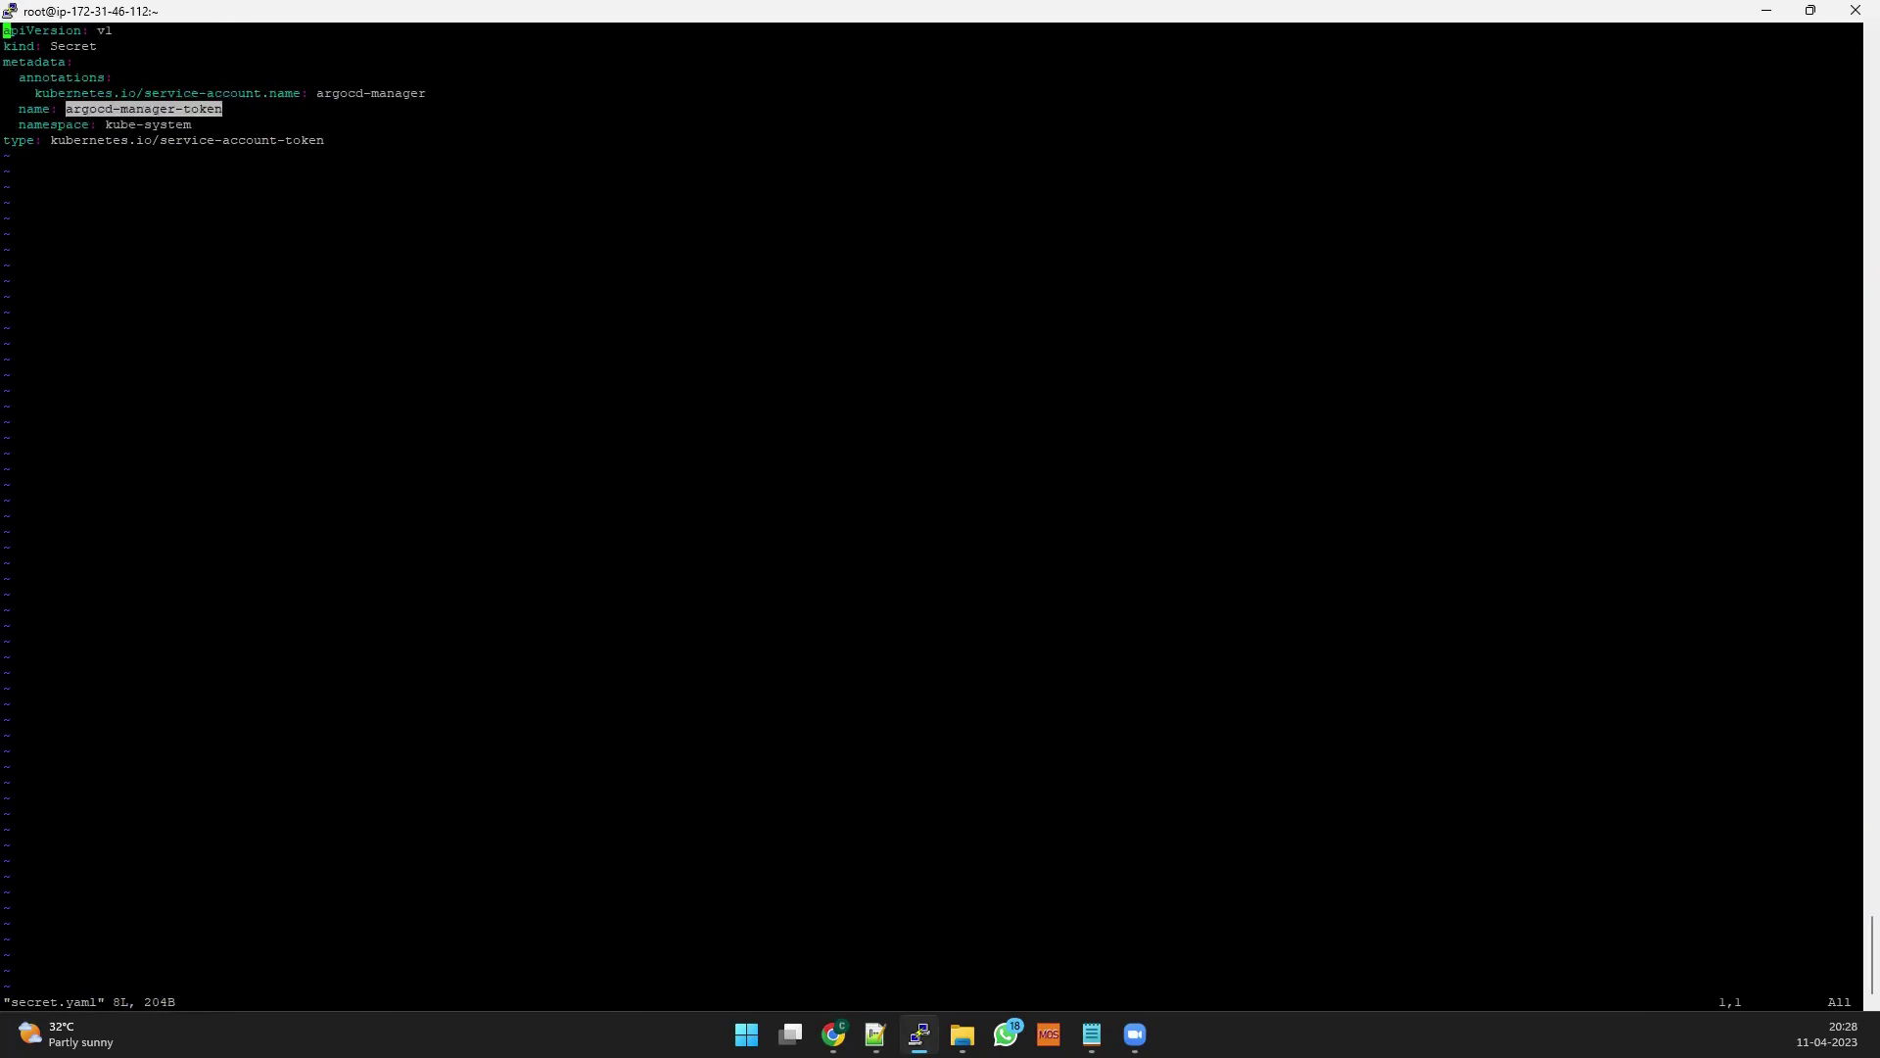
left_click_drag(324, 141, 74, 67)
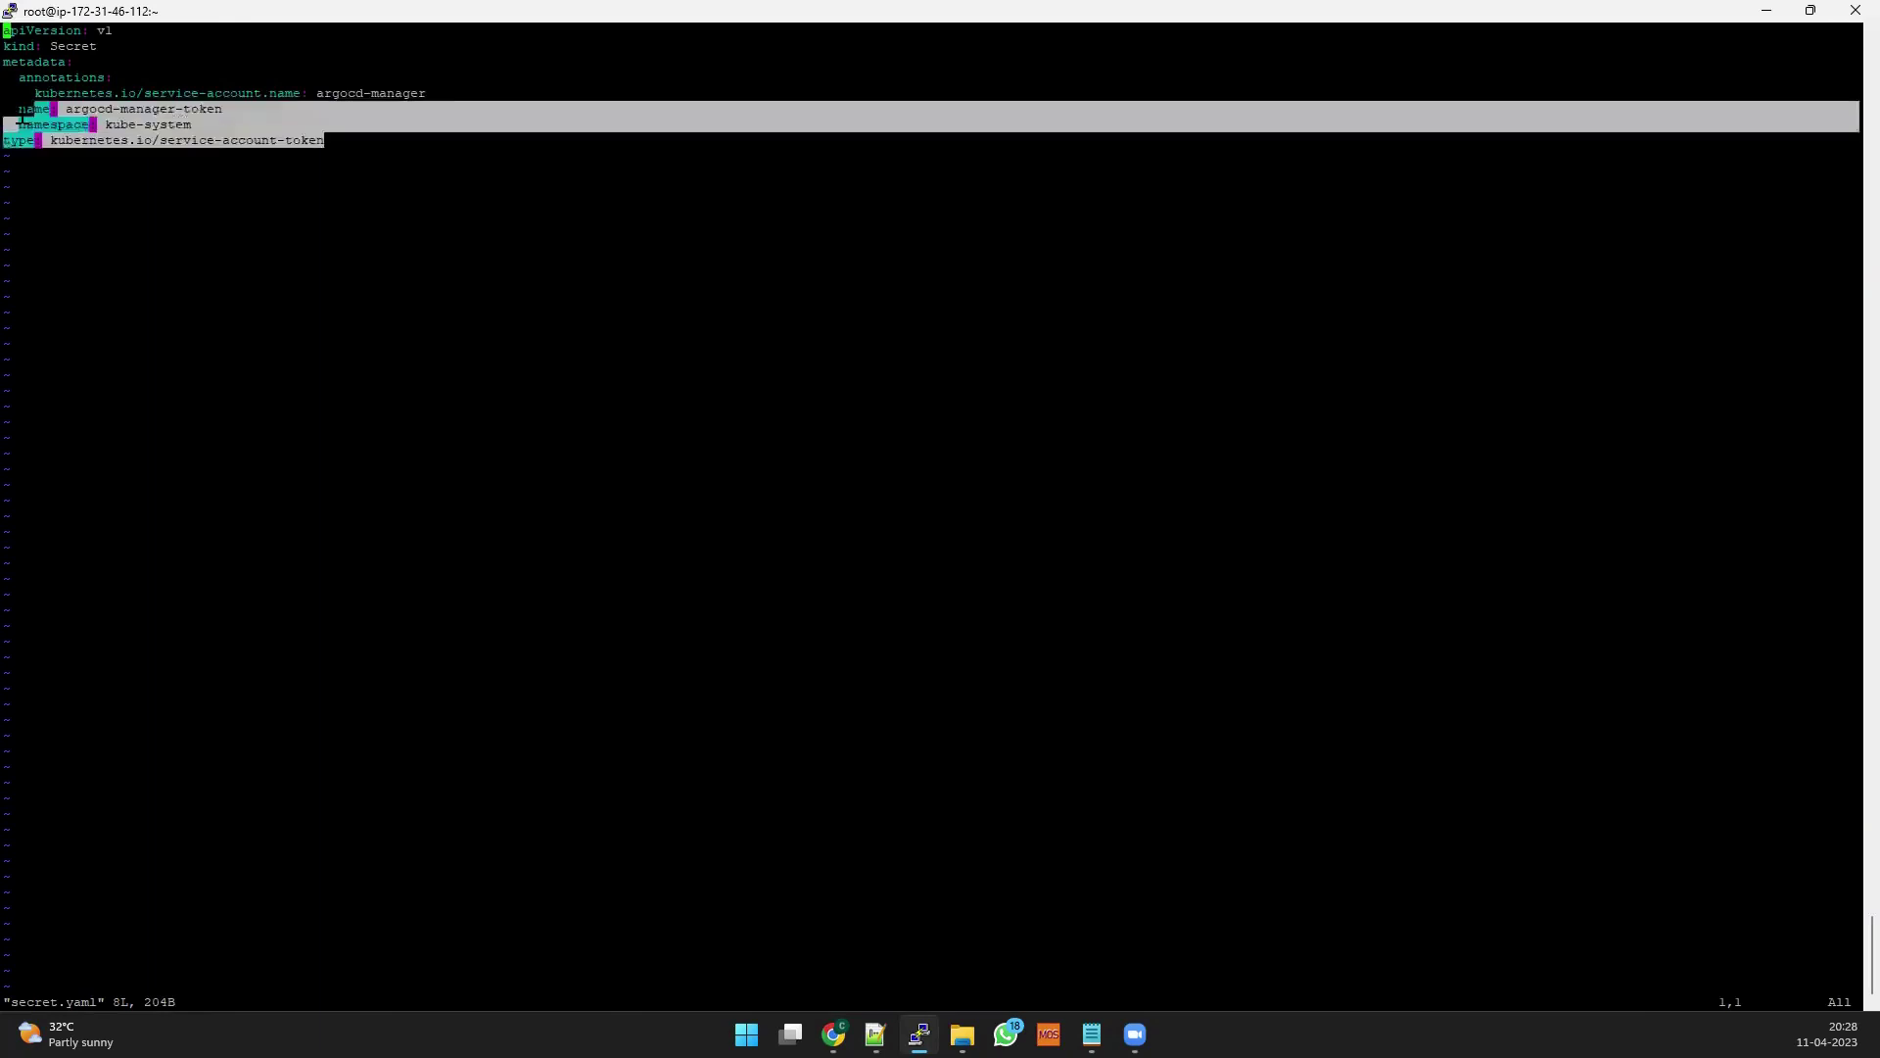
left_click(74, 66)
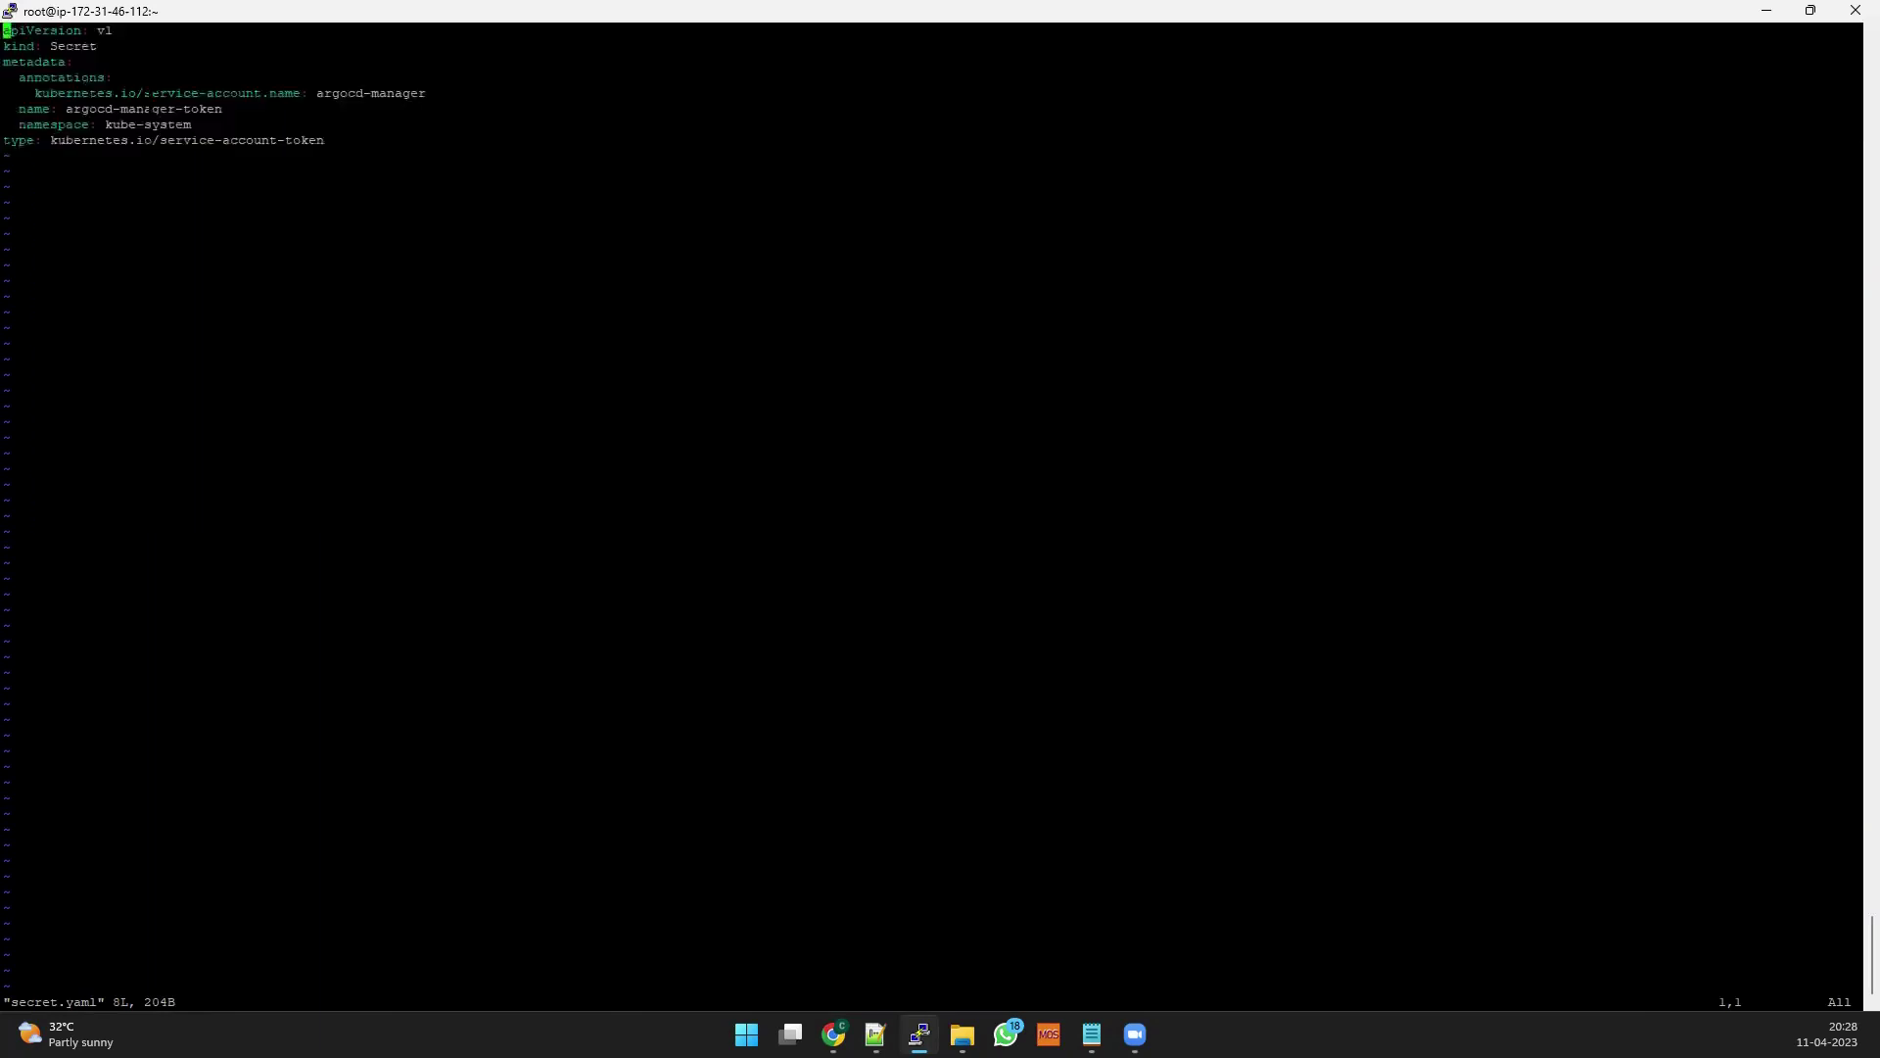
double_click(148, 92)
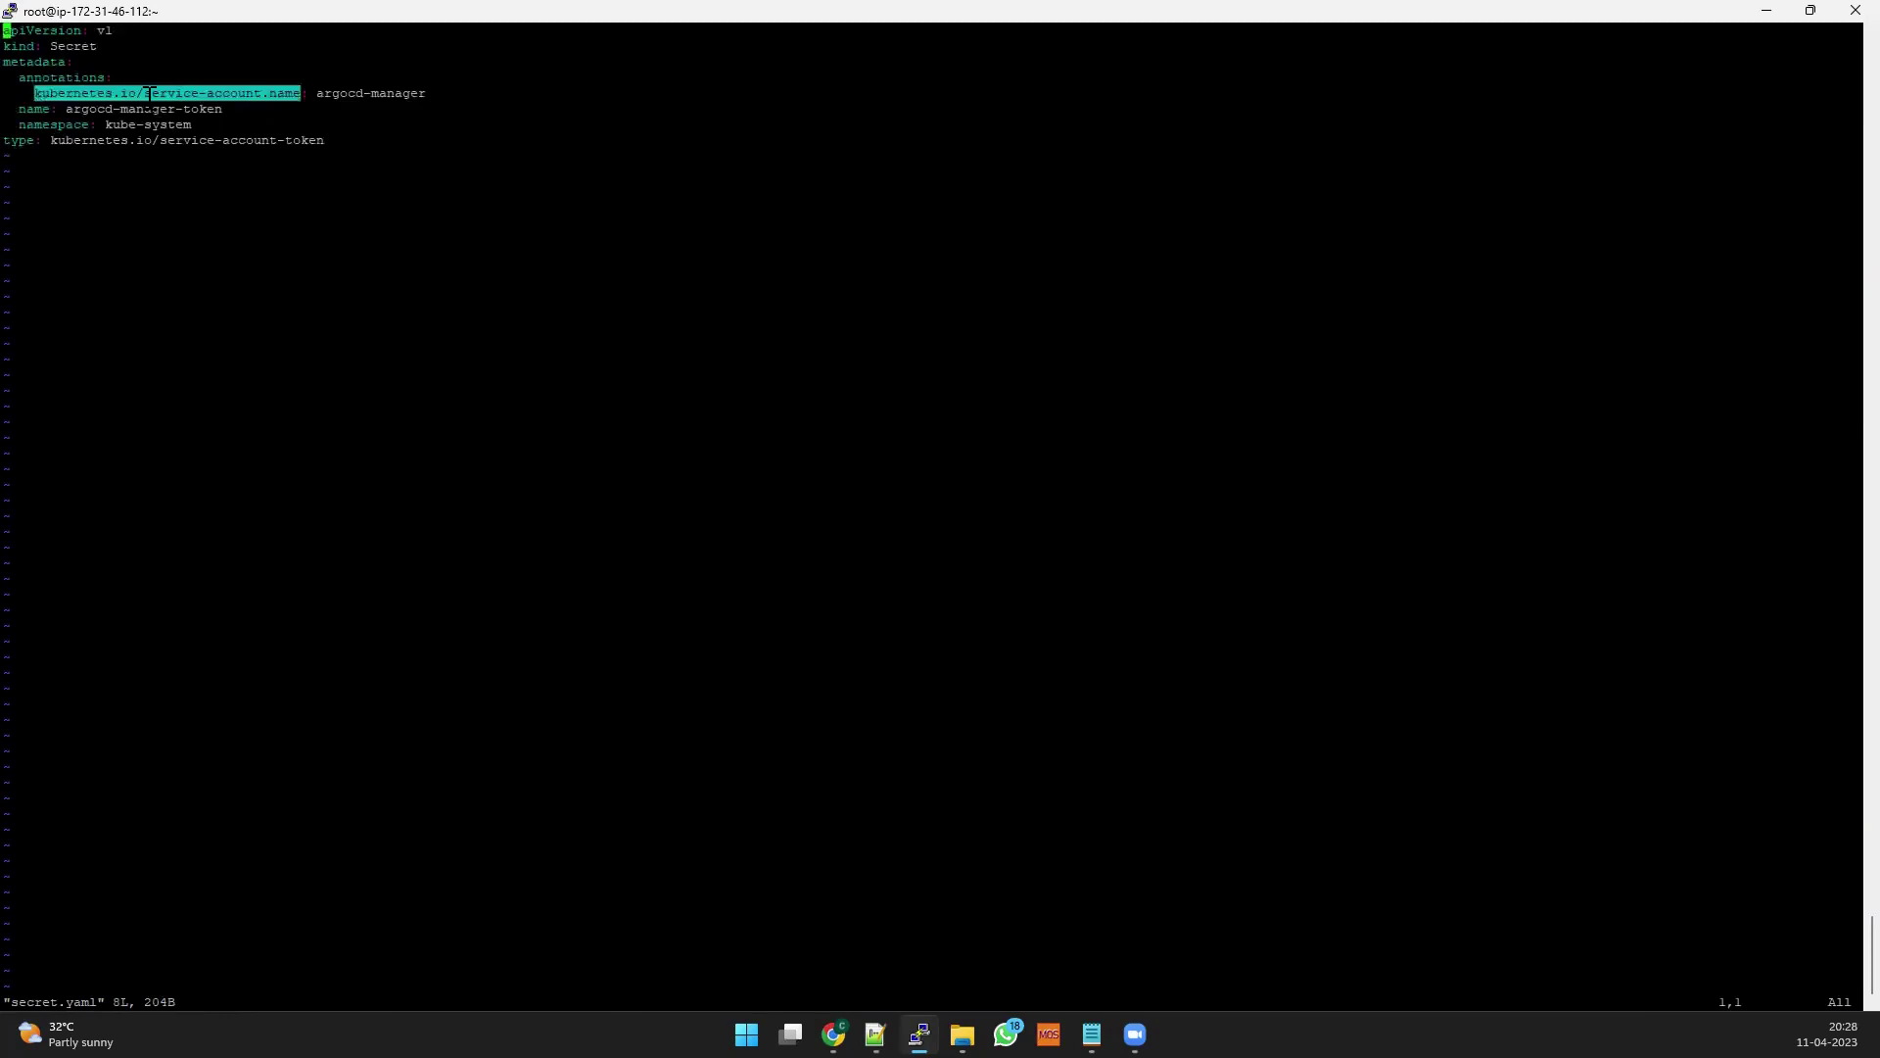
left_click_drag(5, 28, 341, 142)
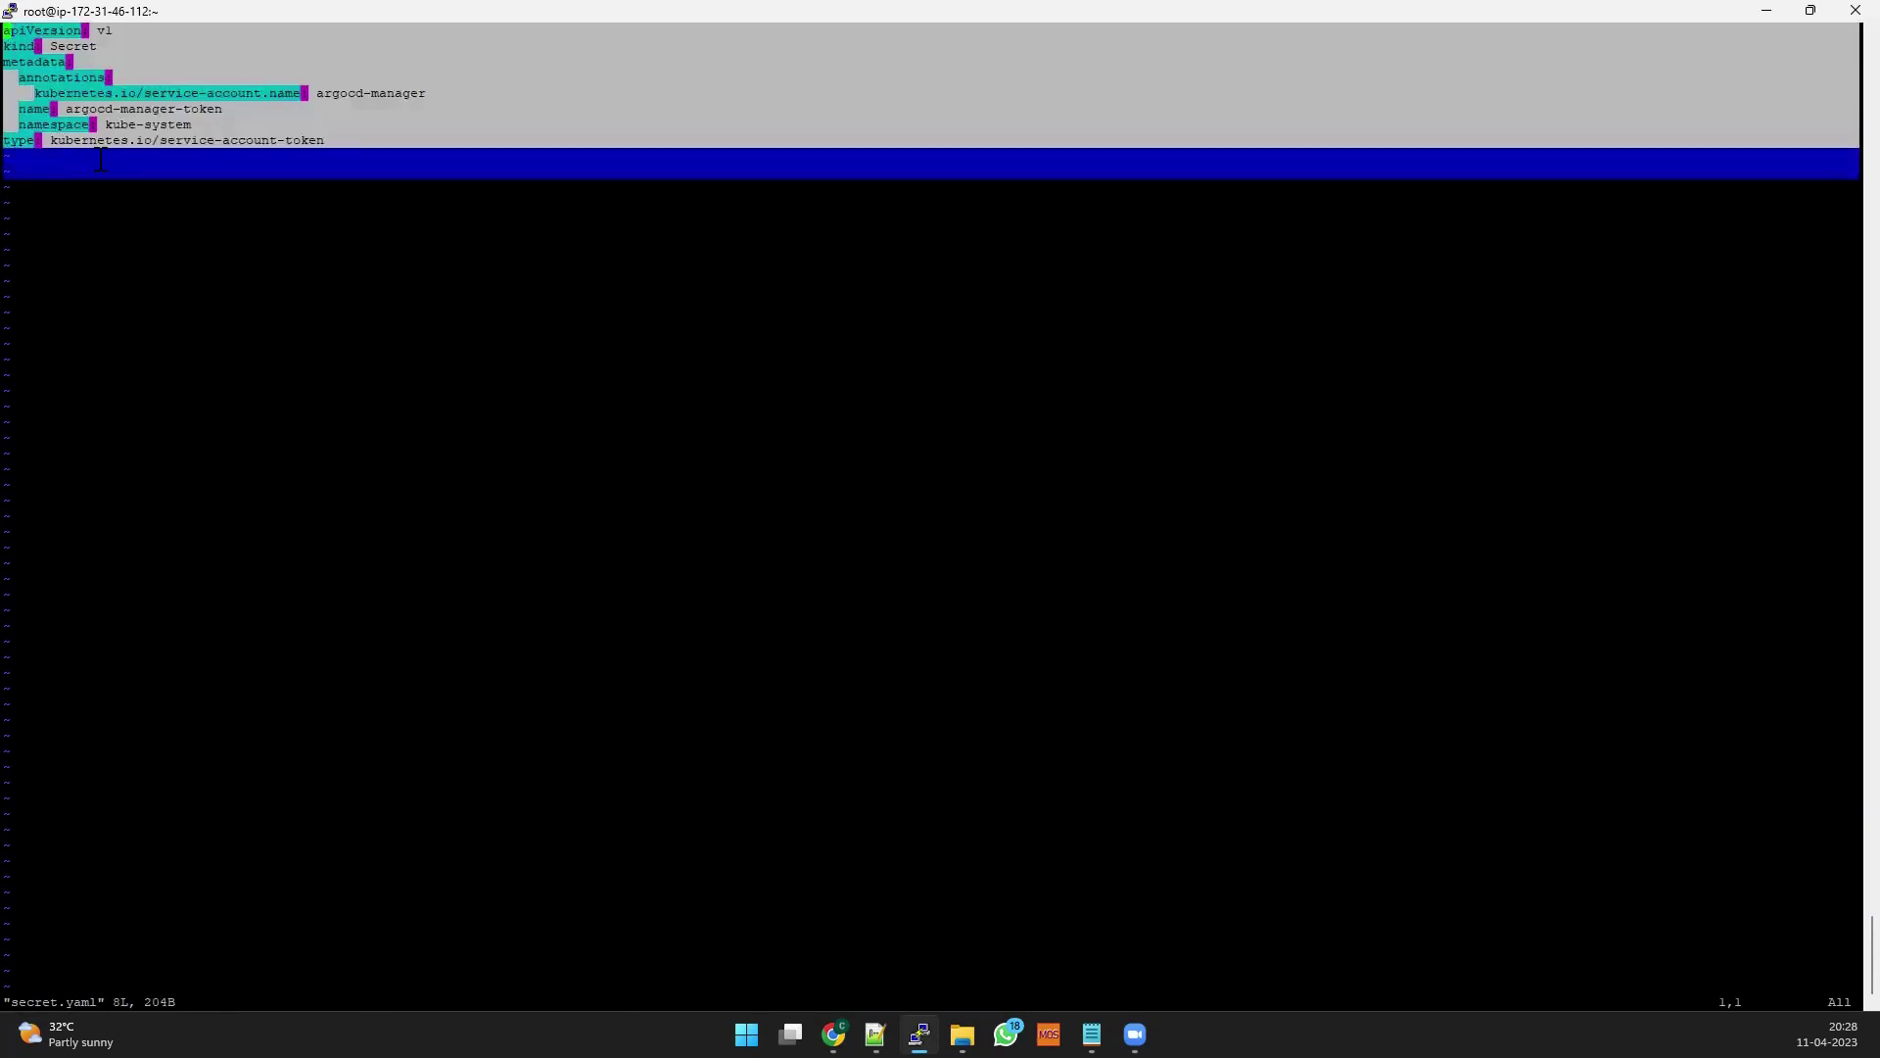
left_click(342, 141)
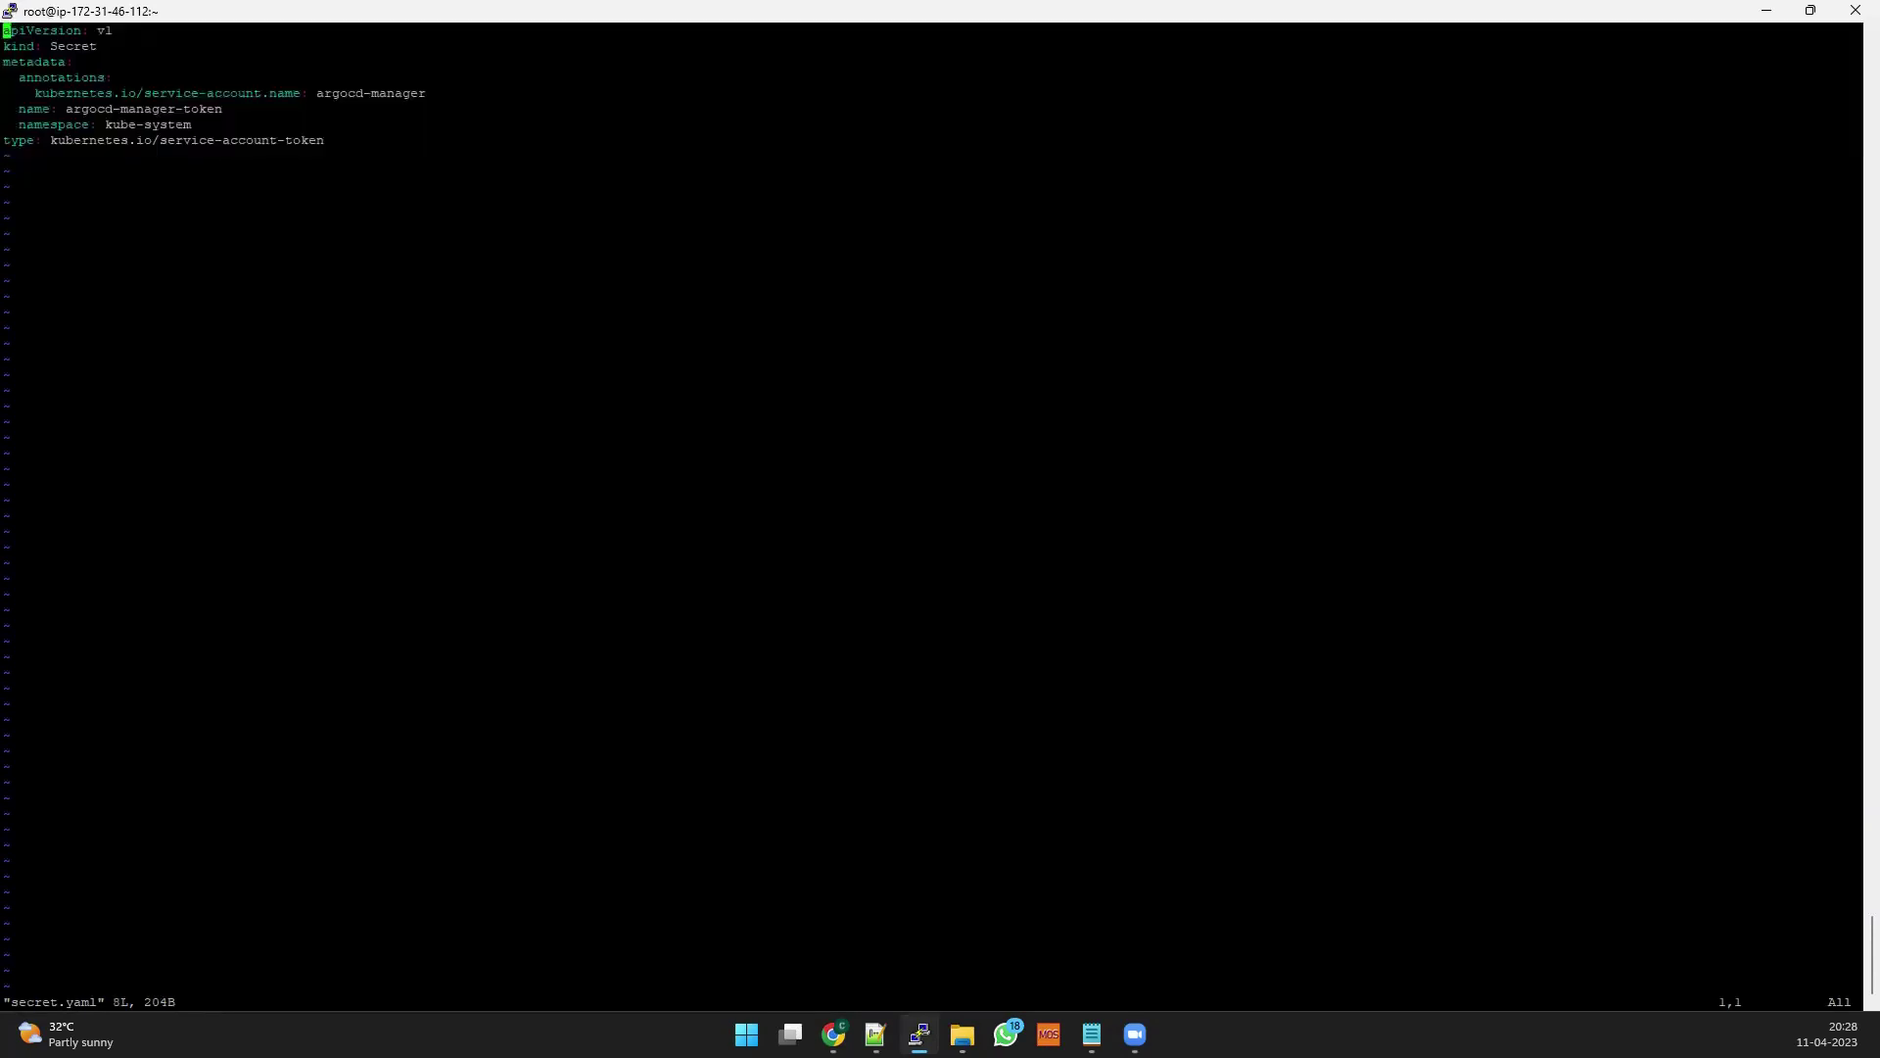
type(":wq")
key("Return")
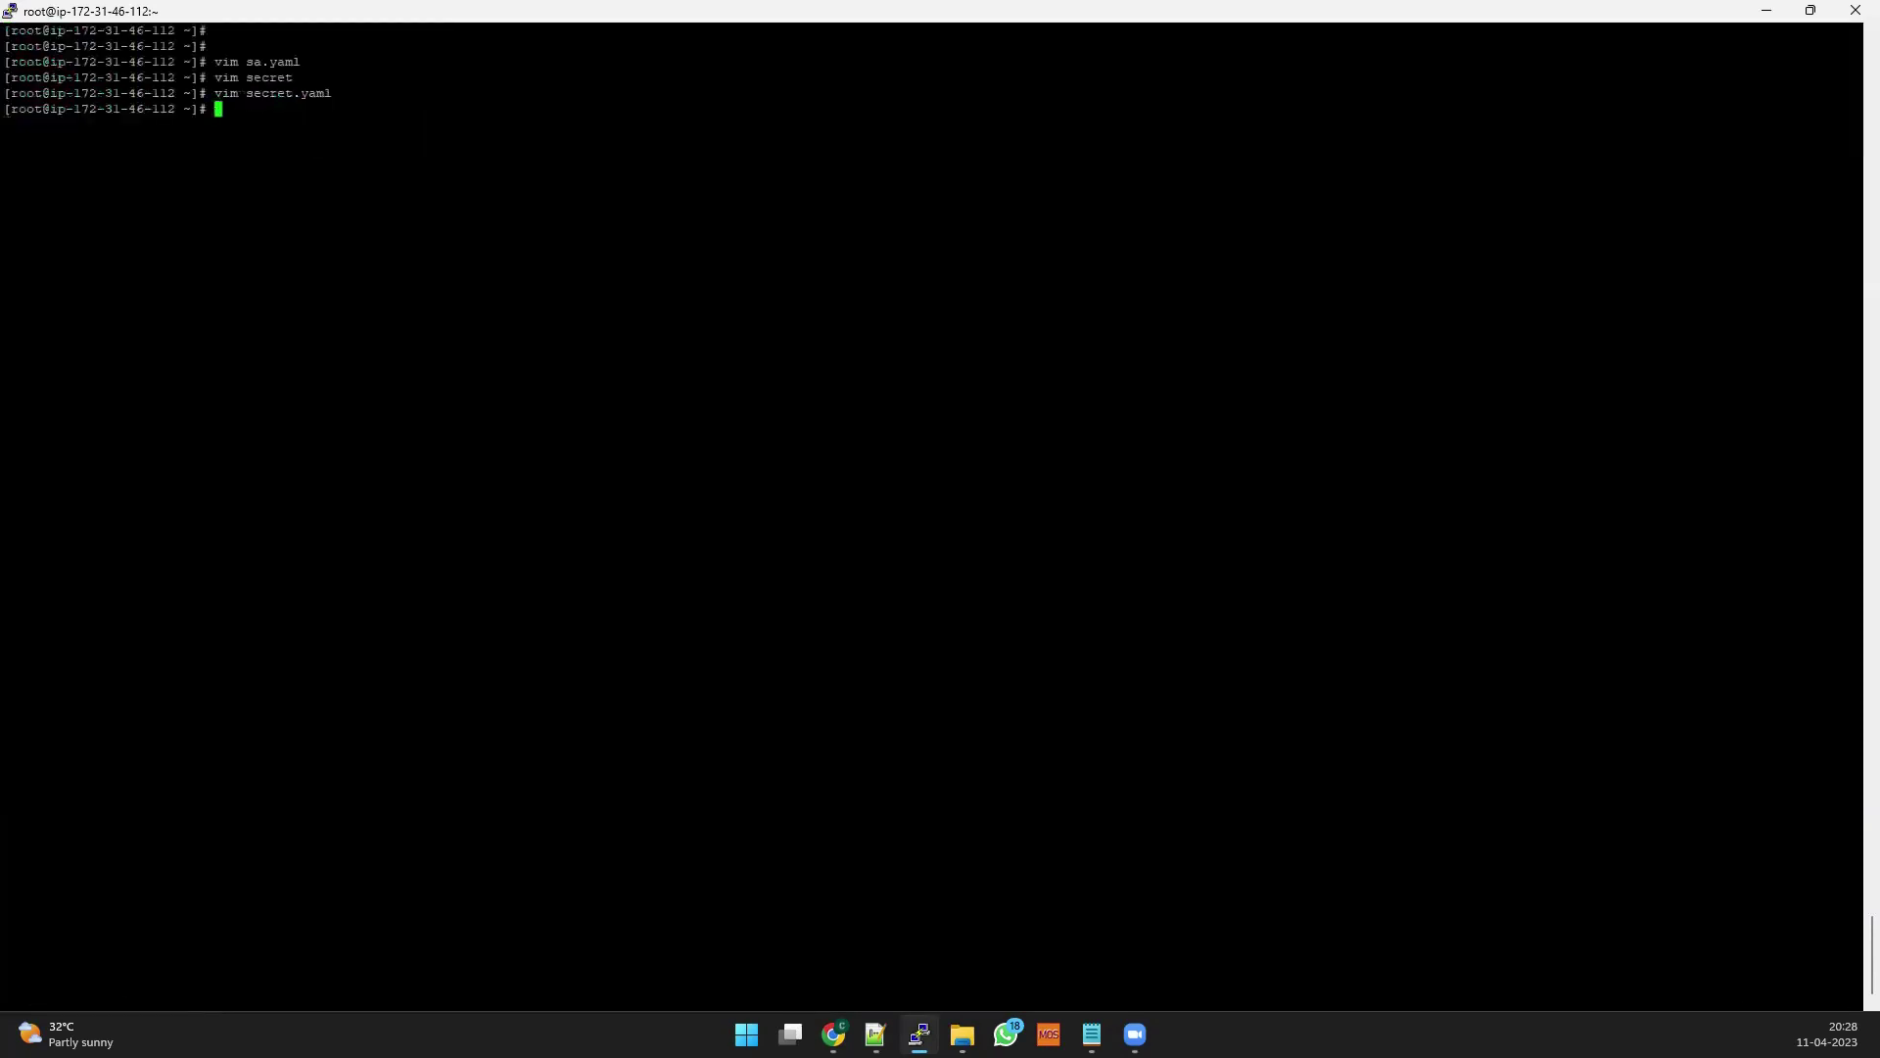
- Recheck the argocd cluster add command in the Notepad log, then return to the Argo CD dashboard
key("alt+Tab")
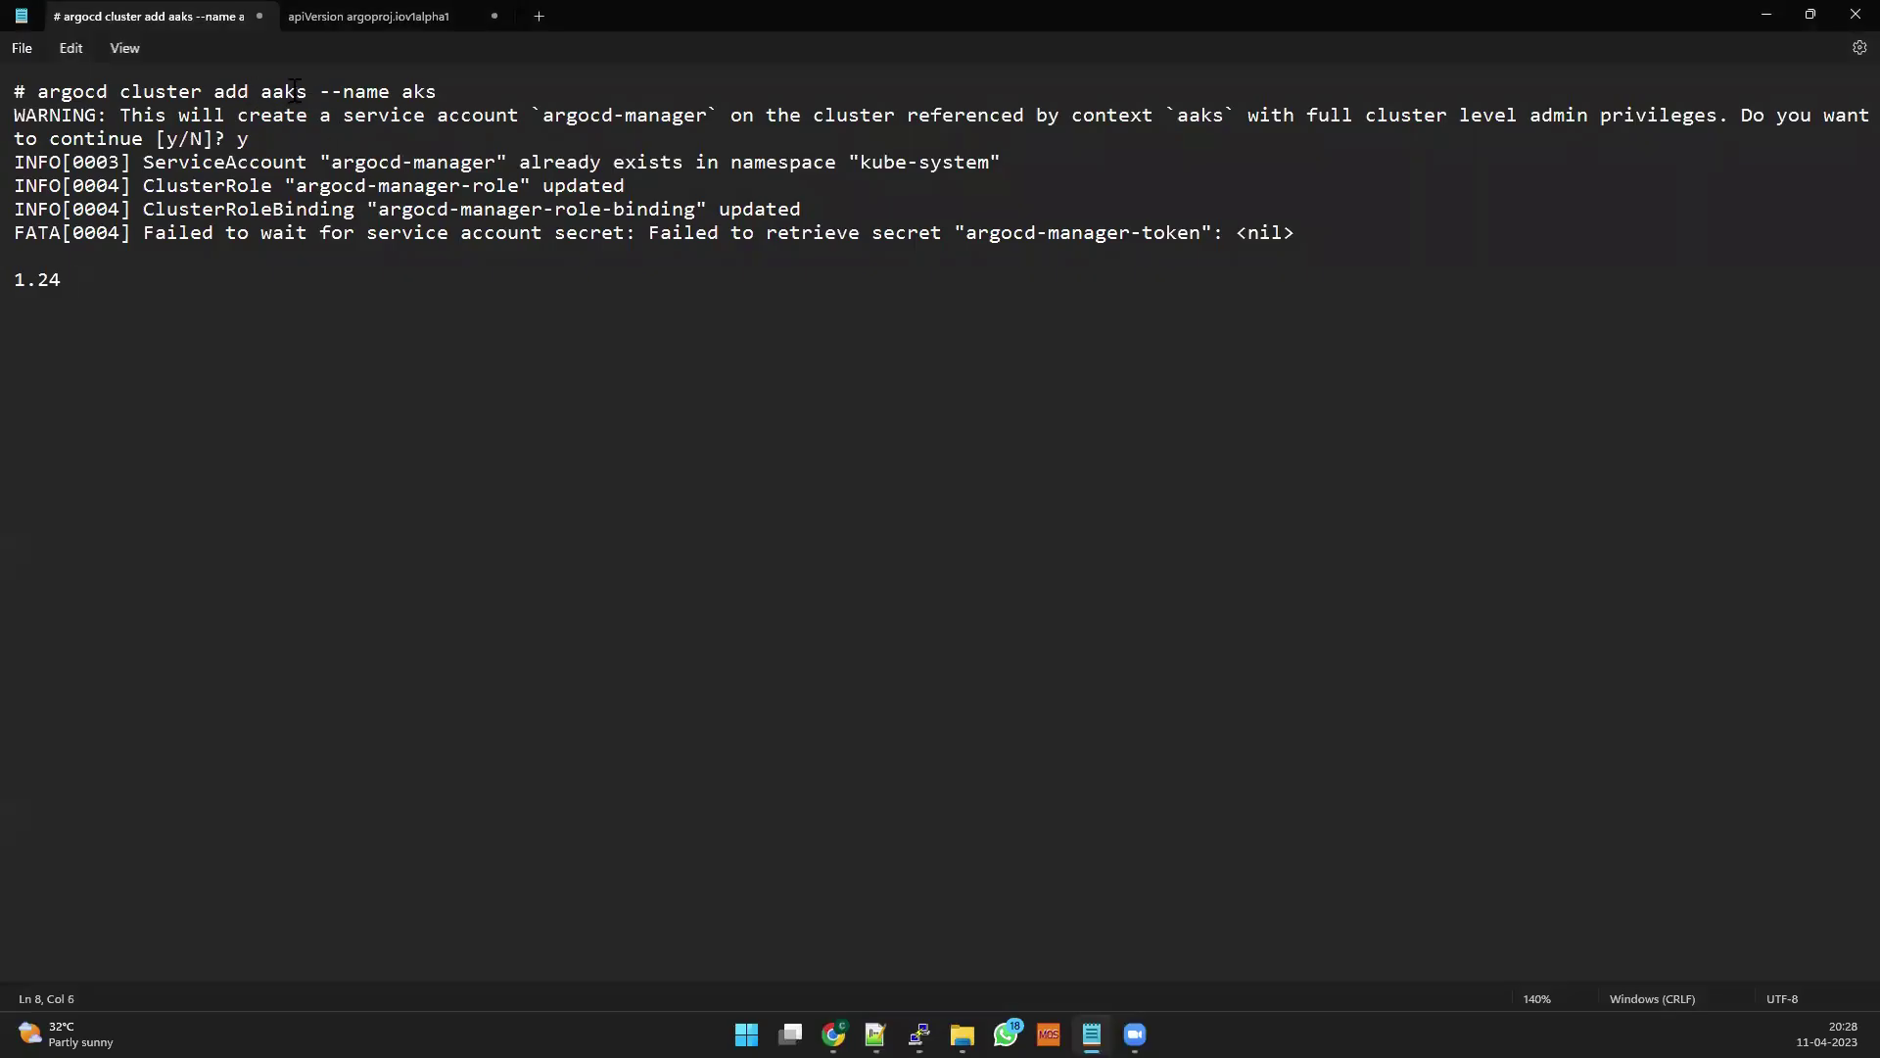
left_click_drag(265, 91, 437, 92)
left_click_drag(147, 91, 38, 91)
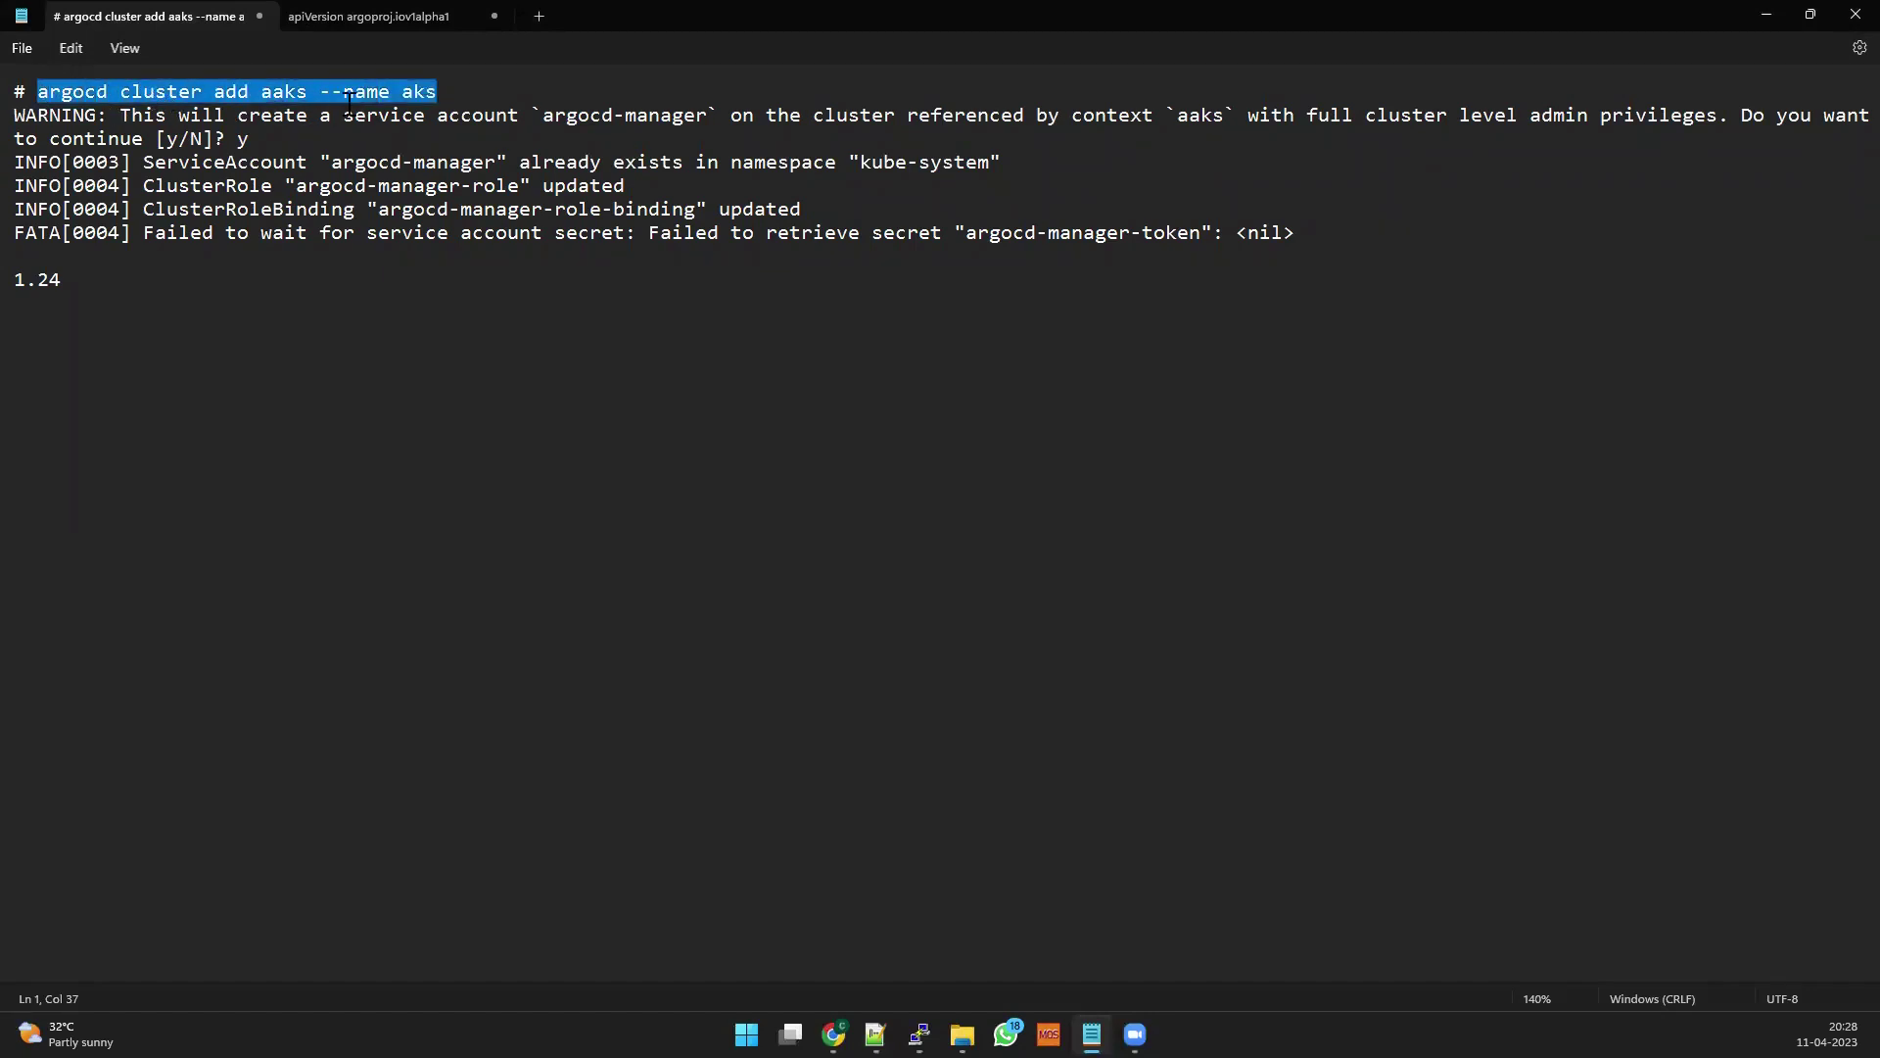
left_click(294, 295)
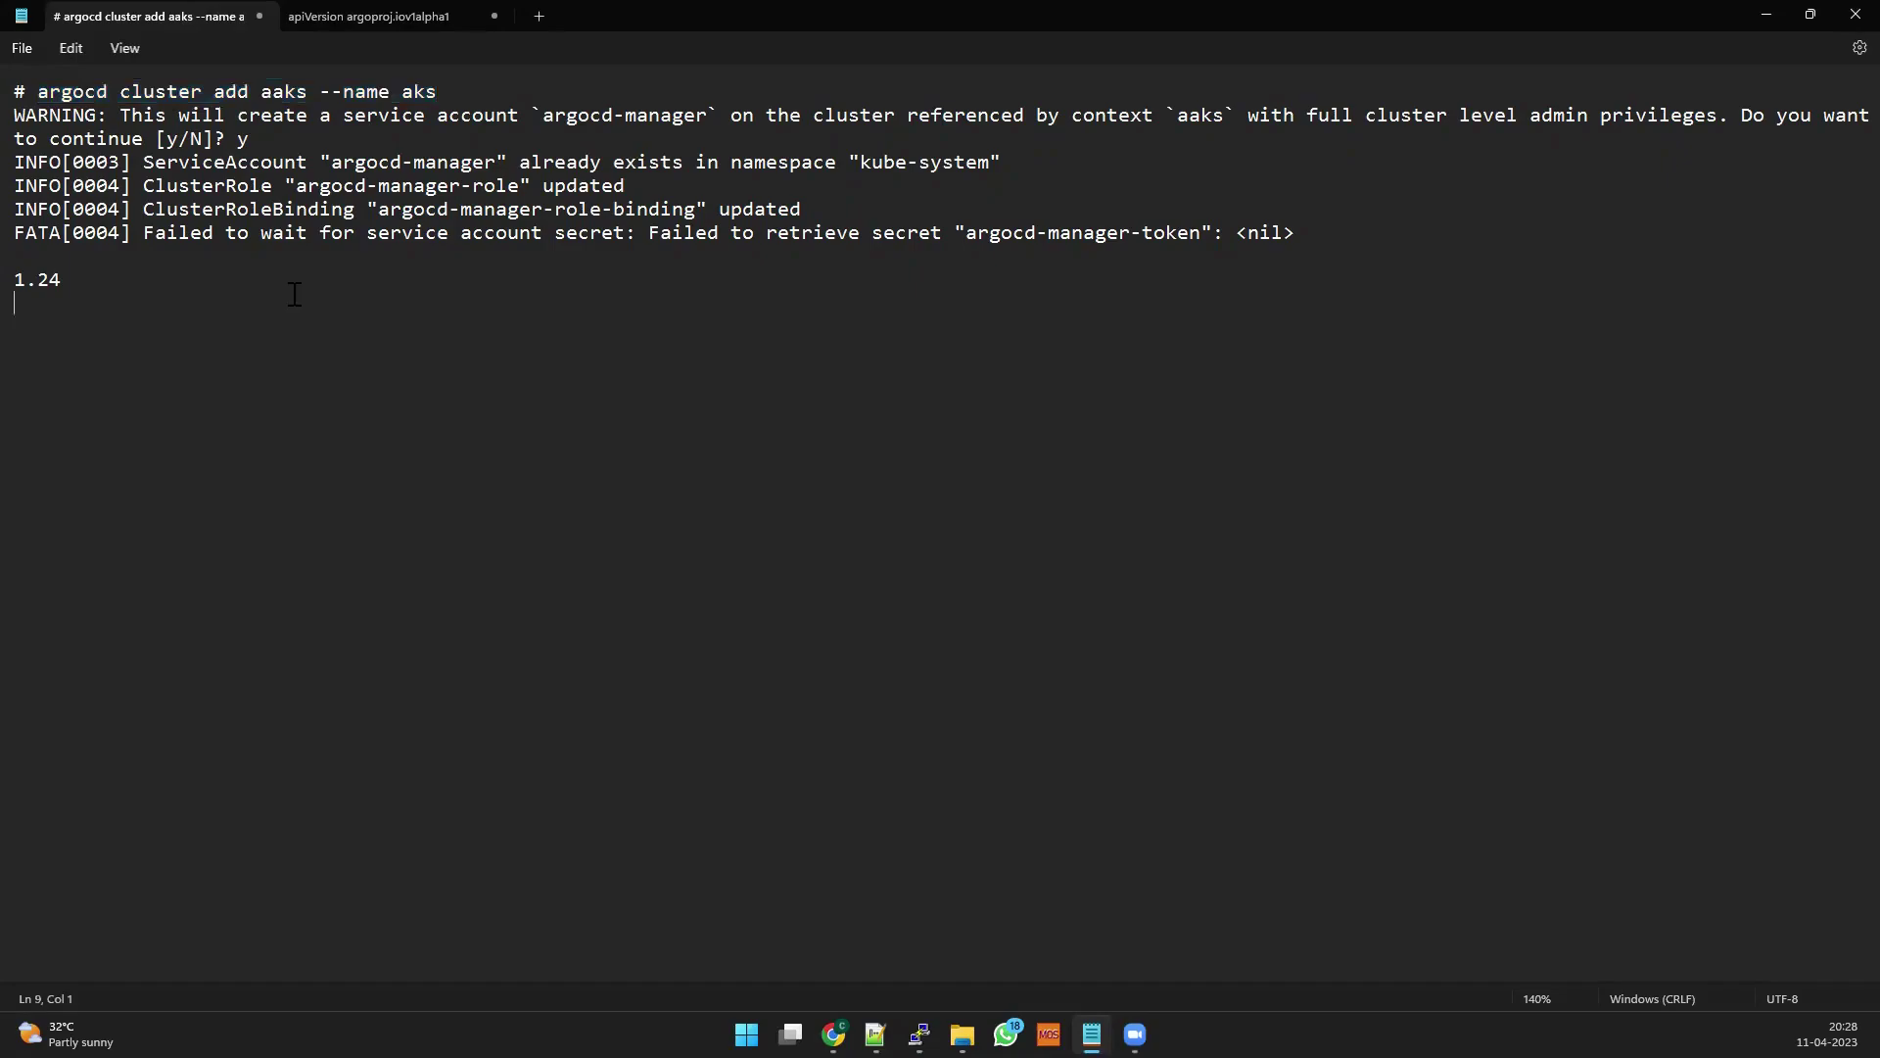
key("alt+Tab")
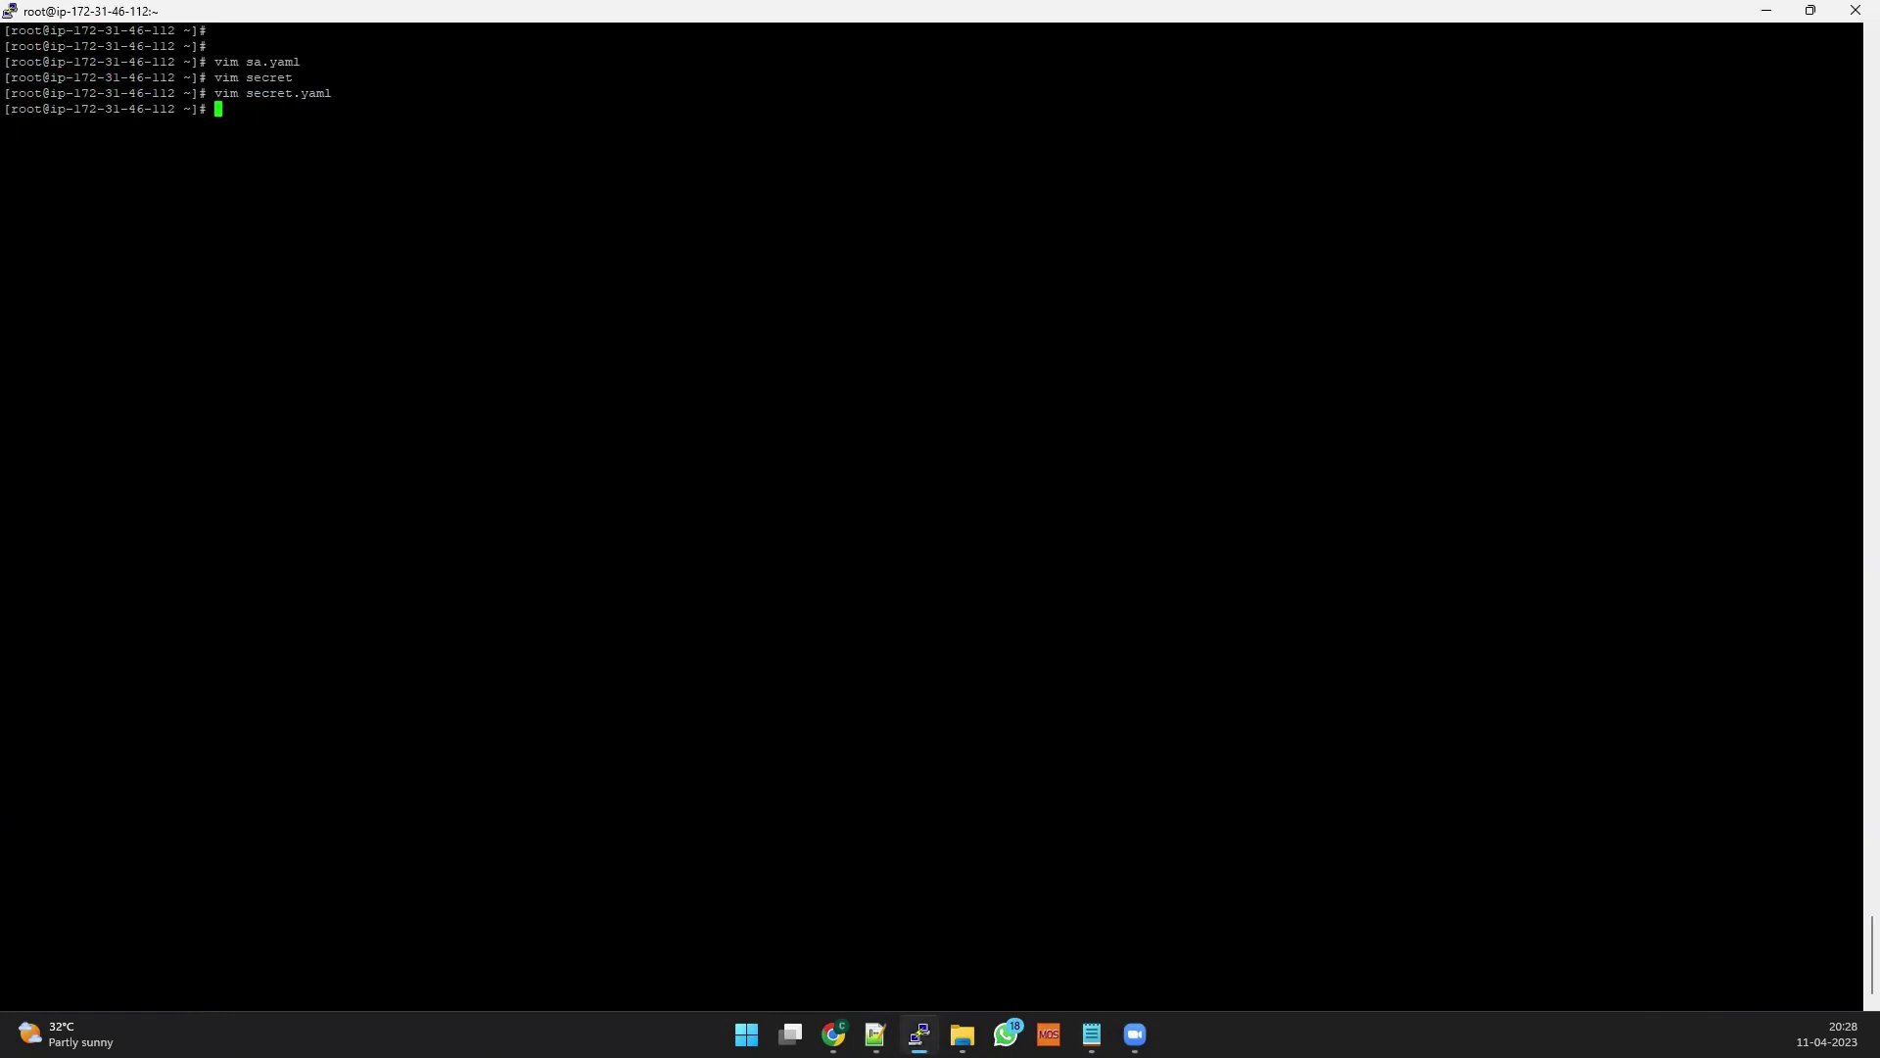
key("alt+Tab")
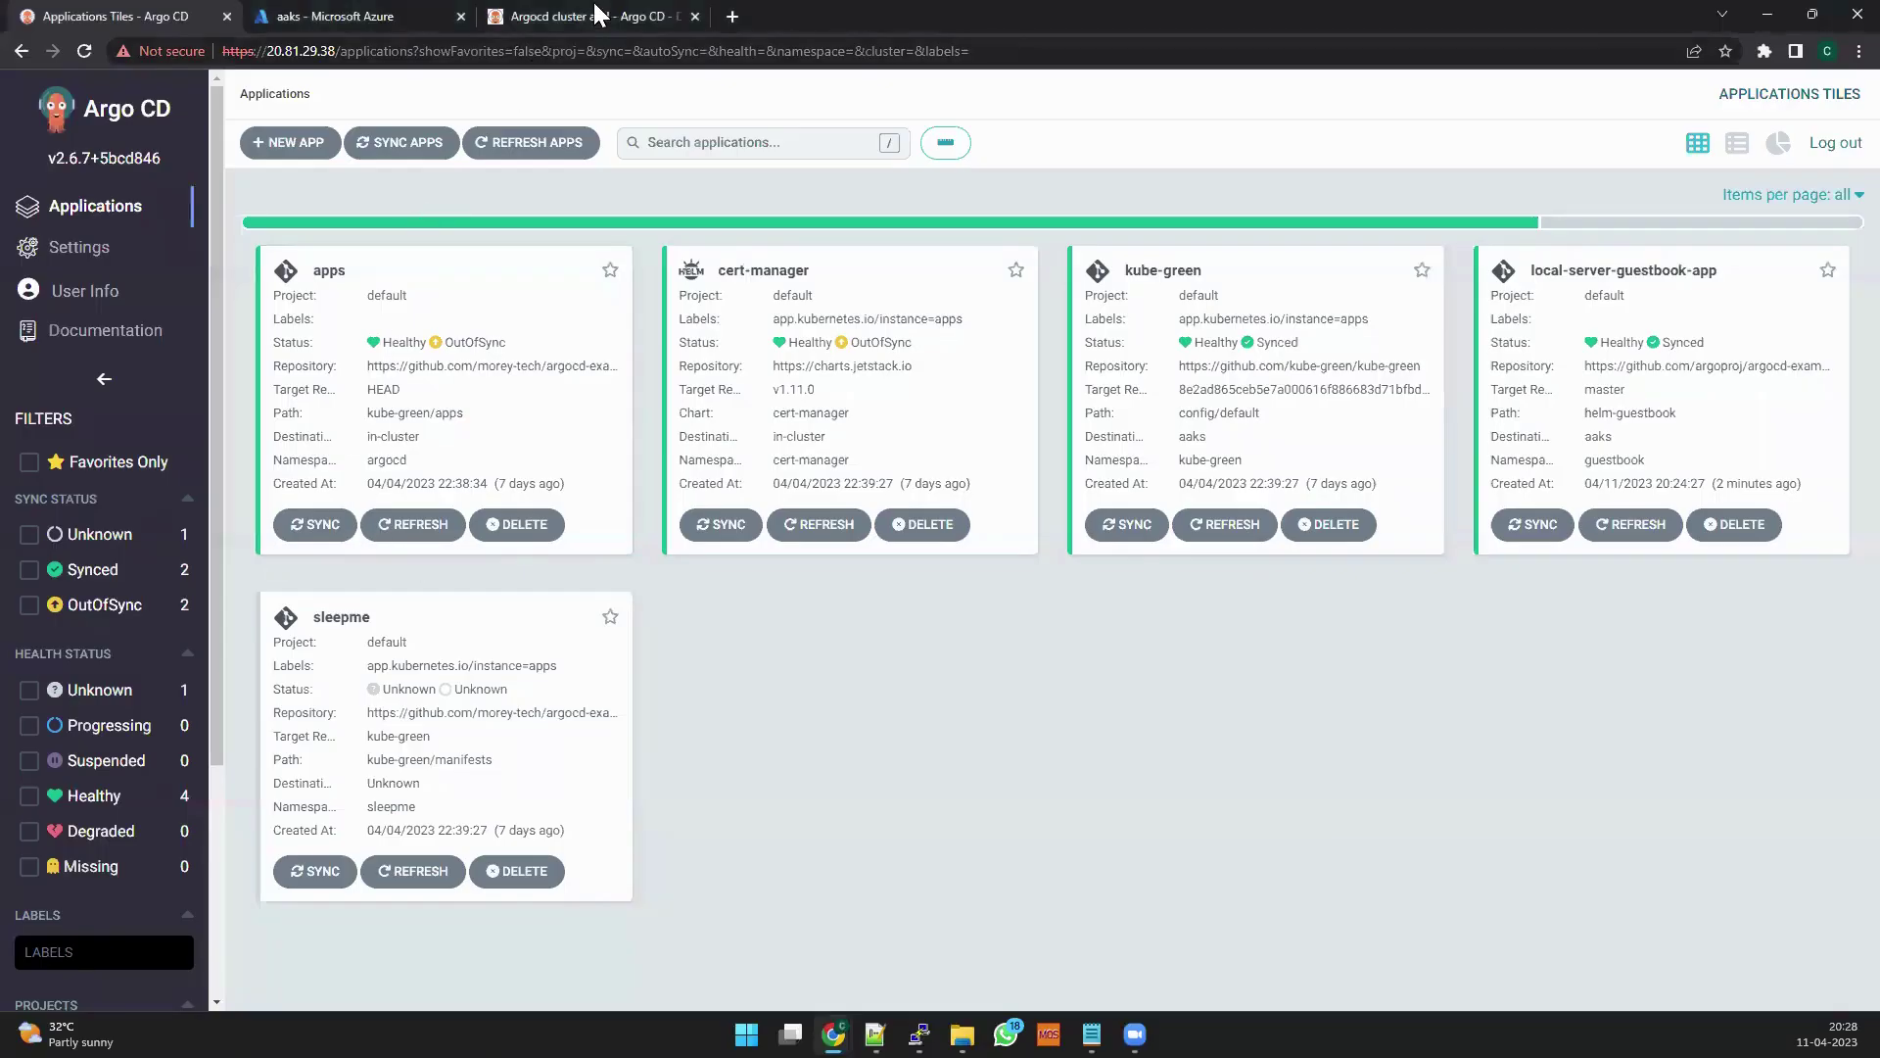
mouse_move(588, 16)
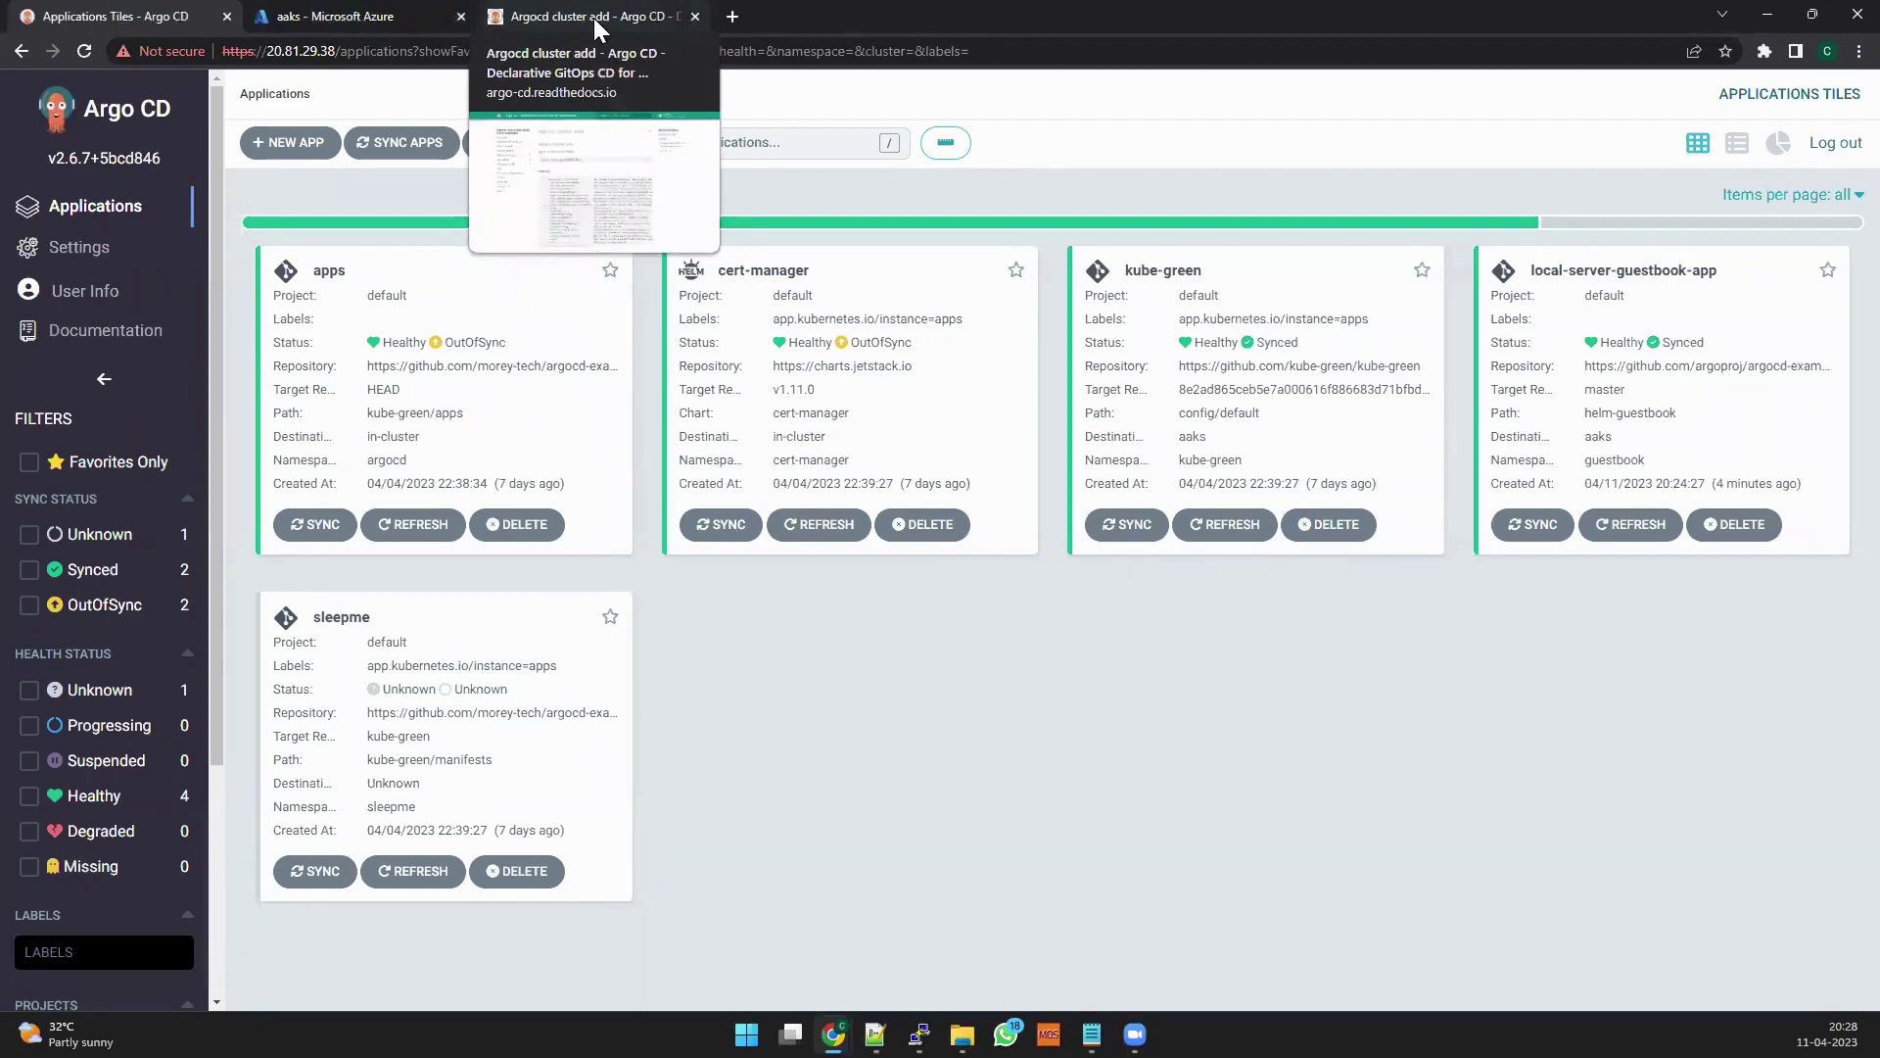
- Open the 'Argocd cluster add' docs tab and look over the --aws-cluster-name option
left_click(594, 17)
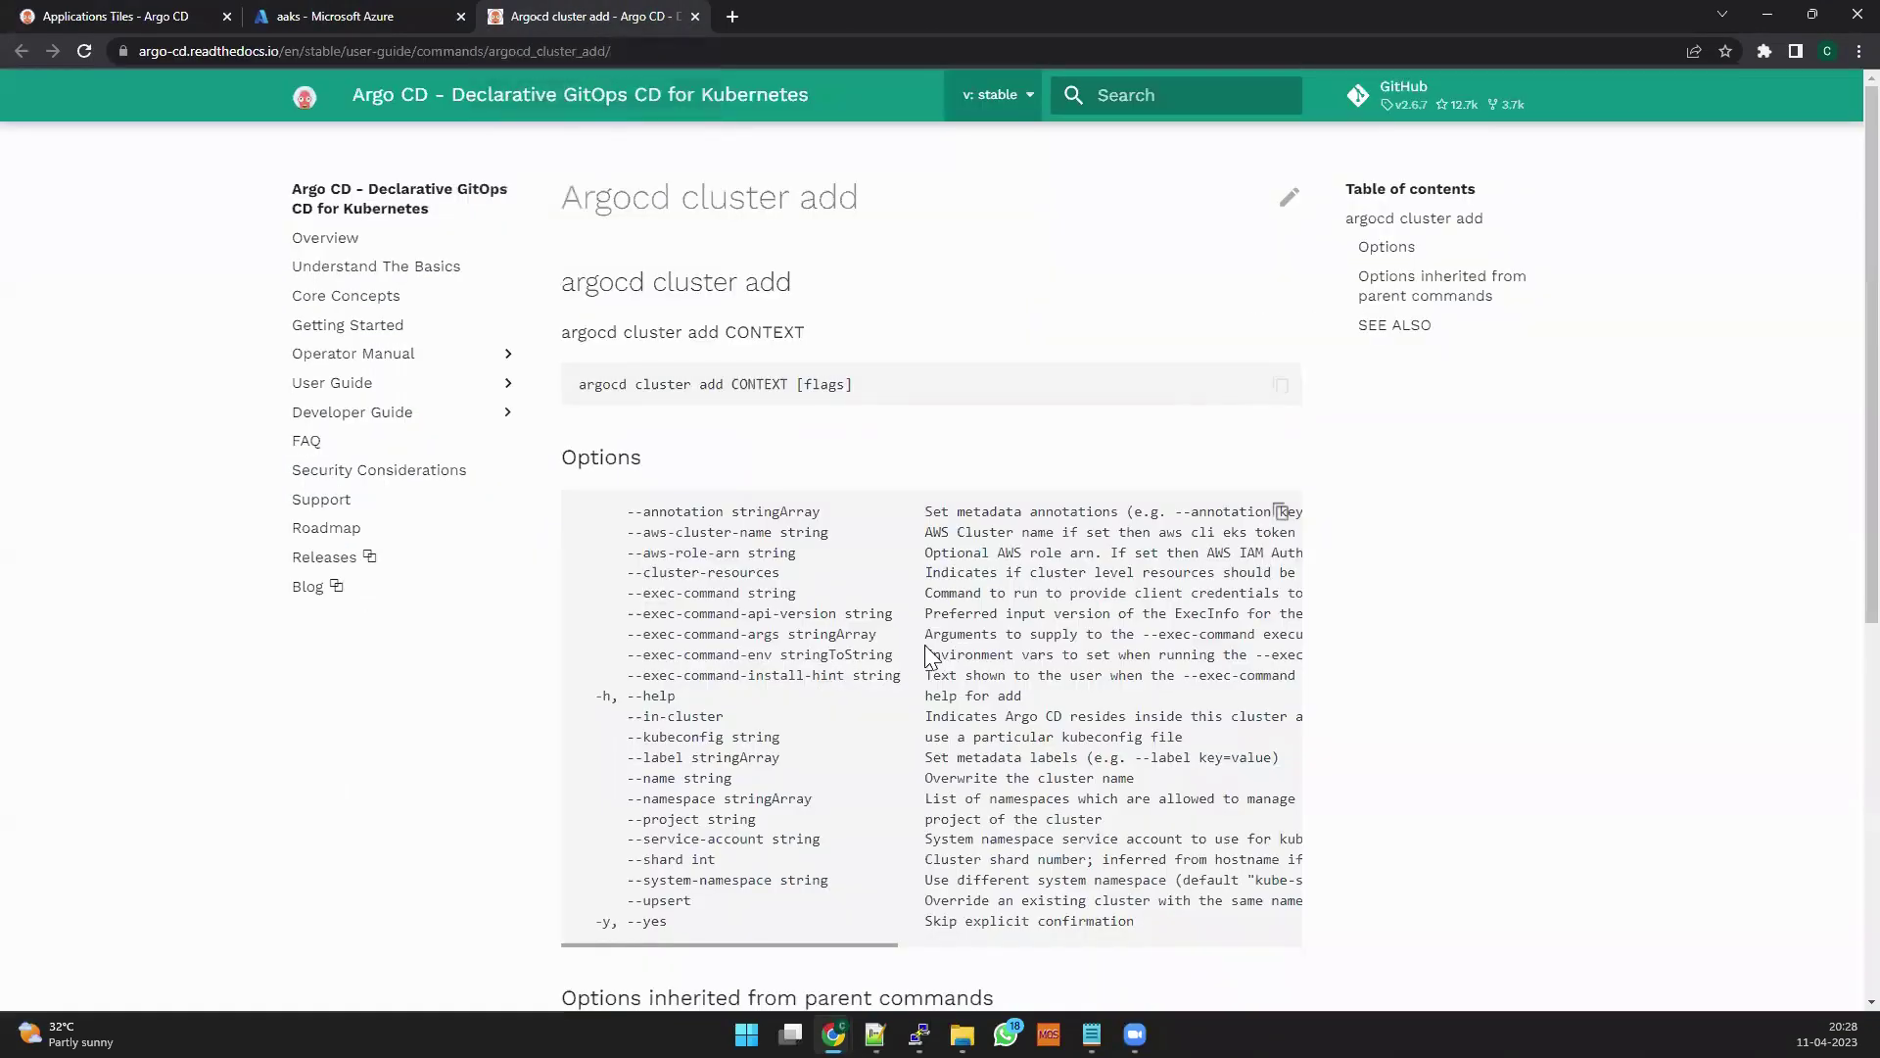
left_click_drag(630, 532, 838, 556)
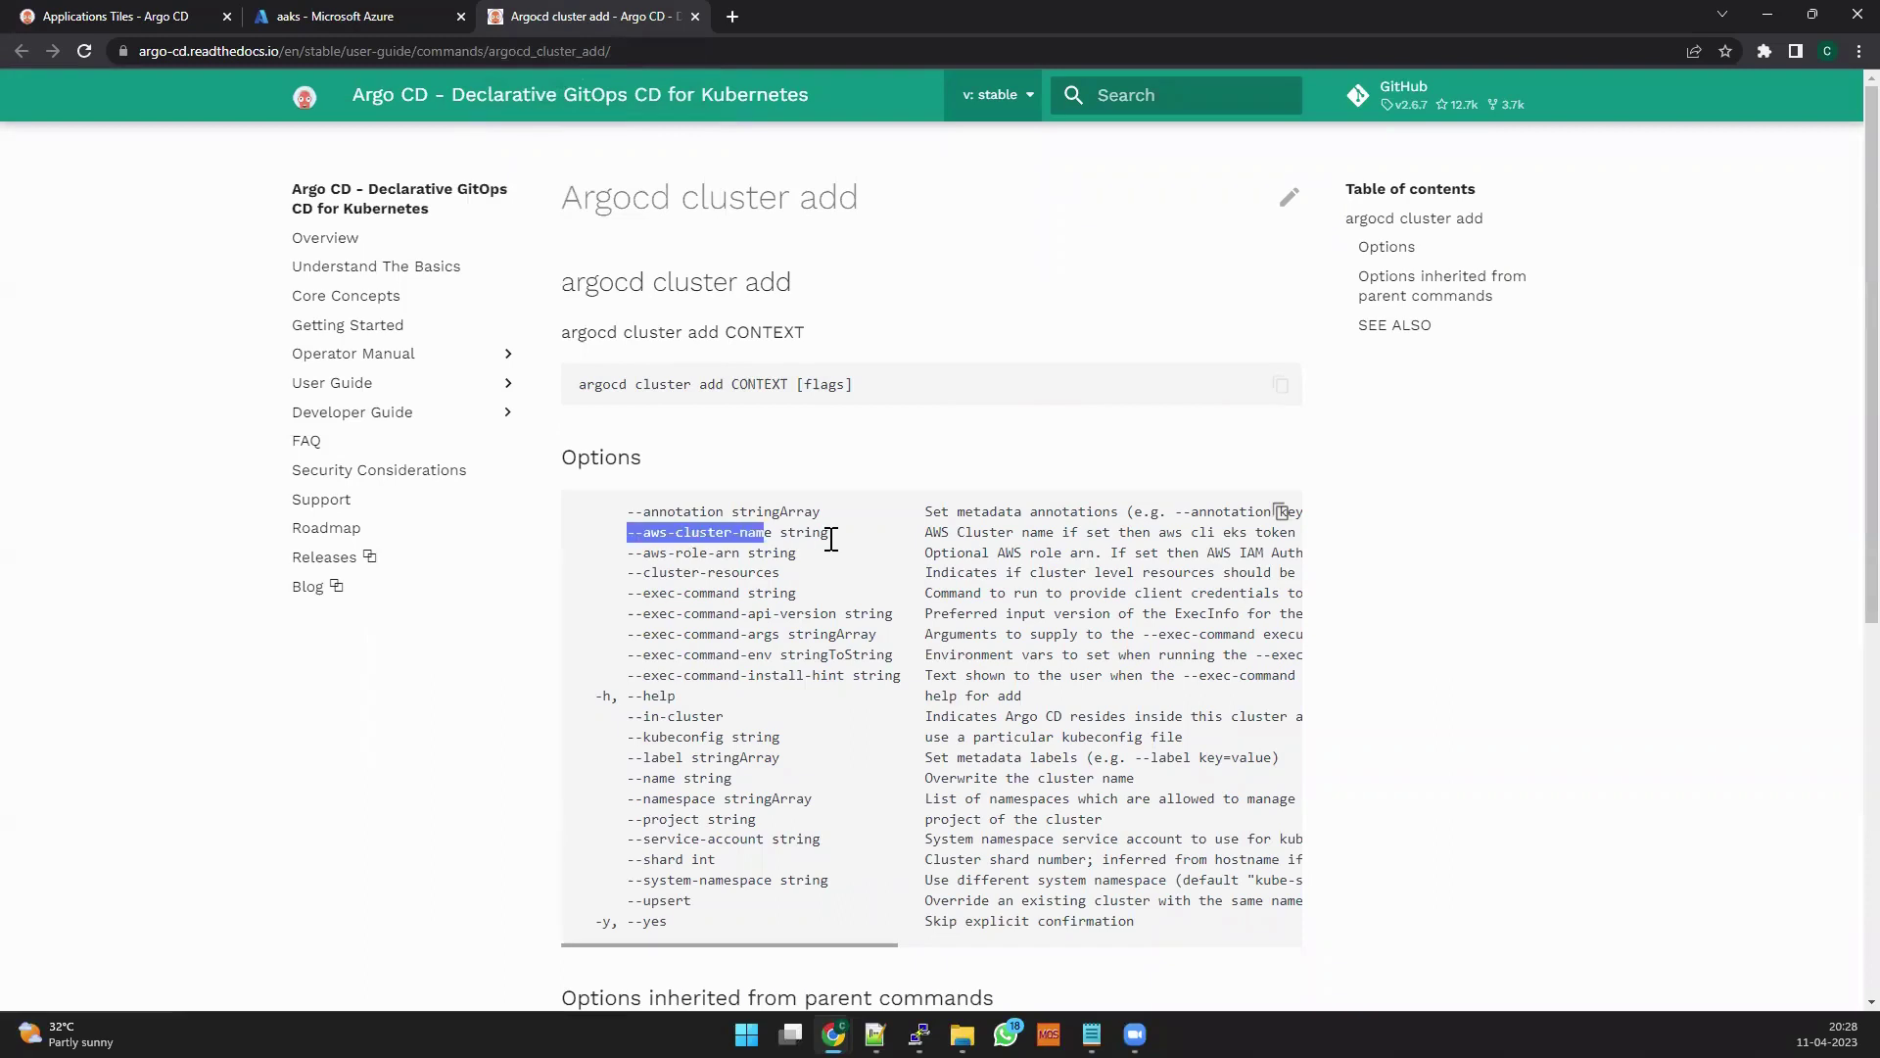
left_click(843, 572)
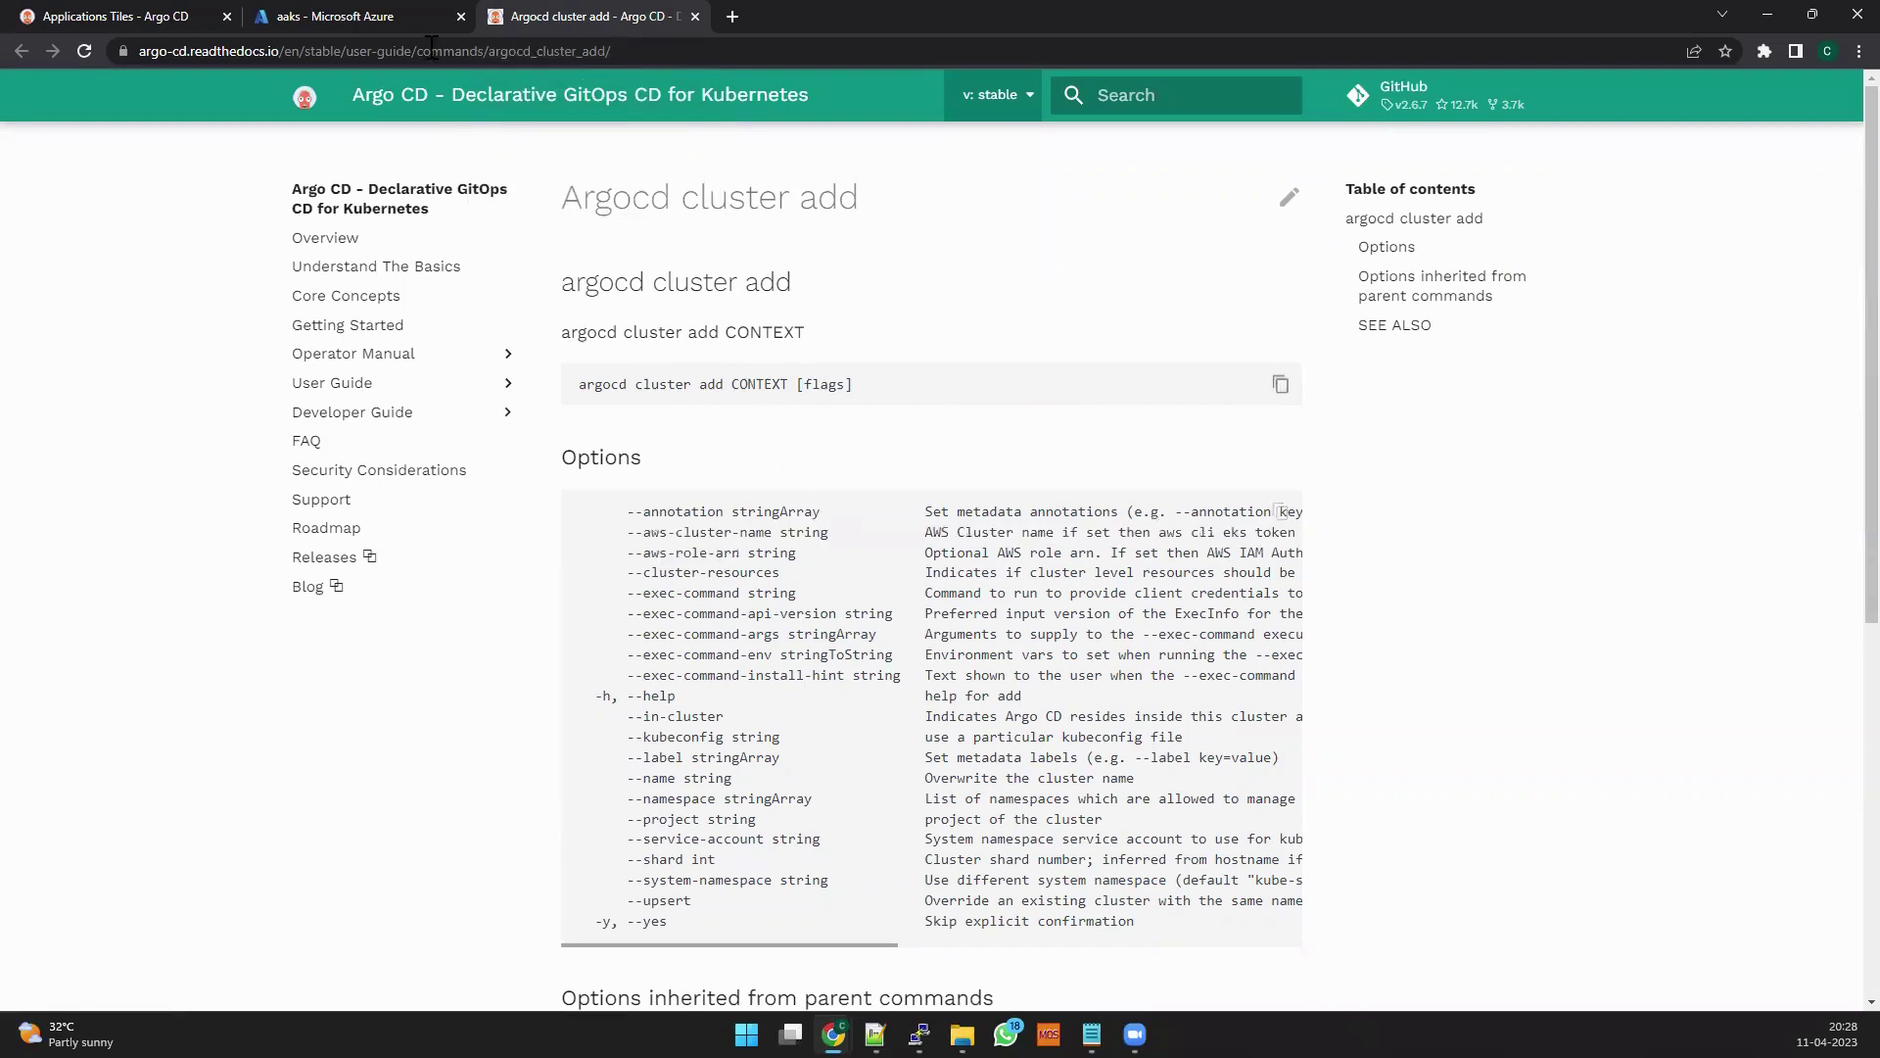
left_click(603, 51)
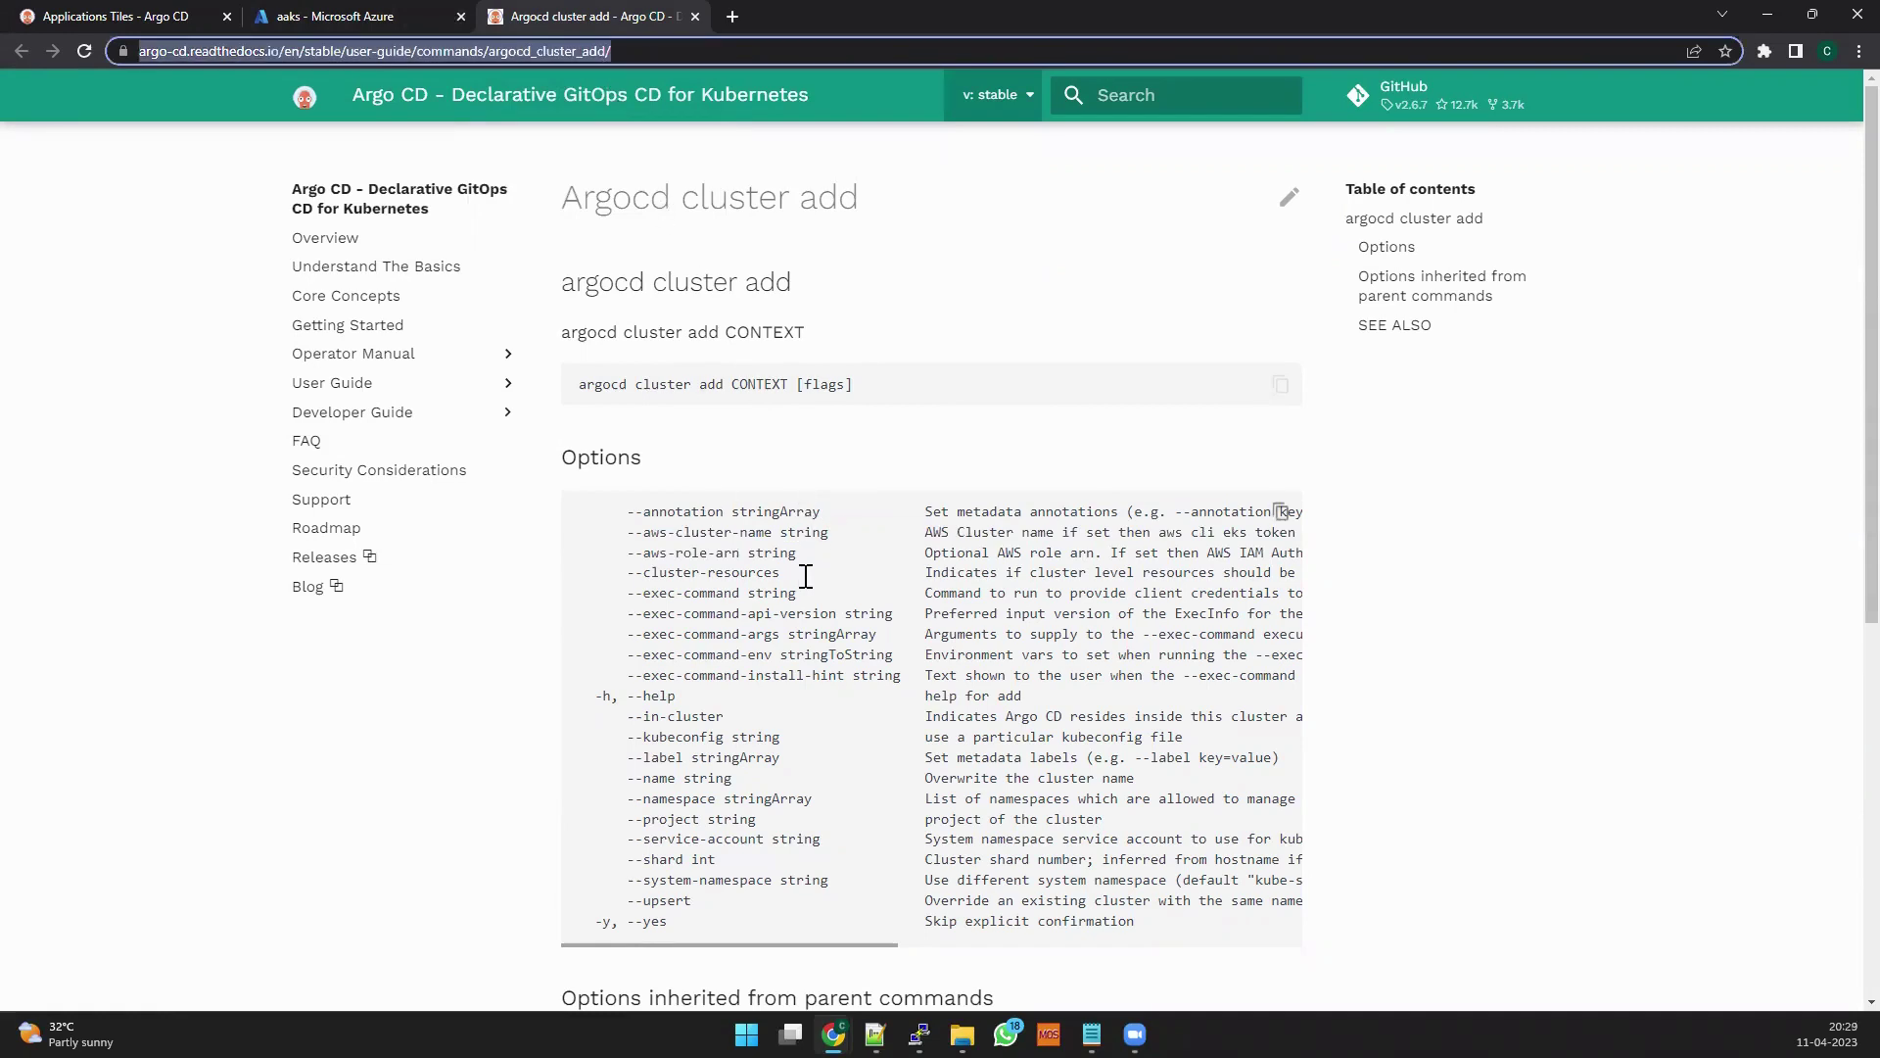
scroll(806, 576, "down", 2)
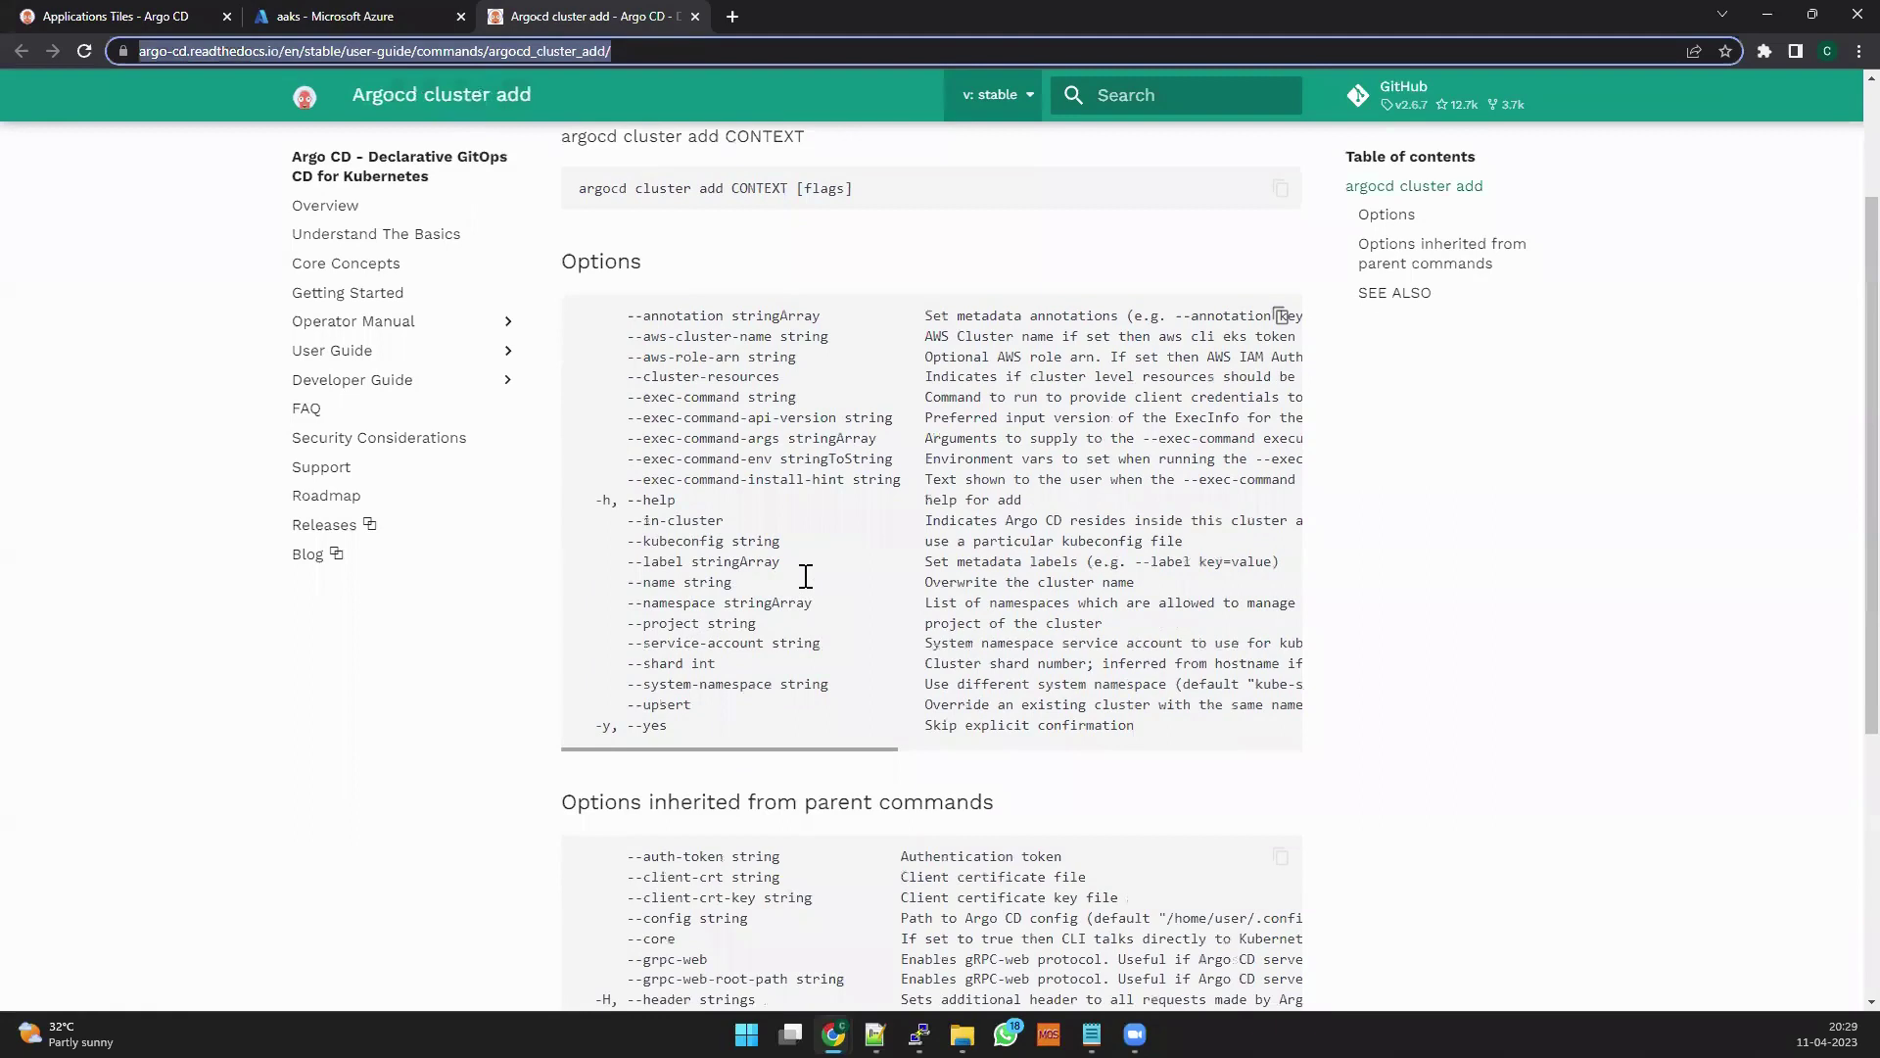
left_click_drag(627, 561, 718, 563)
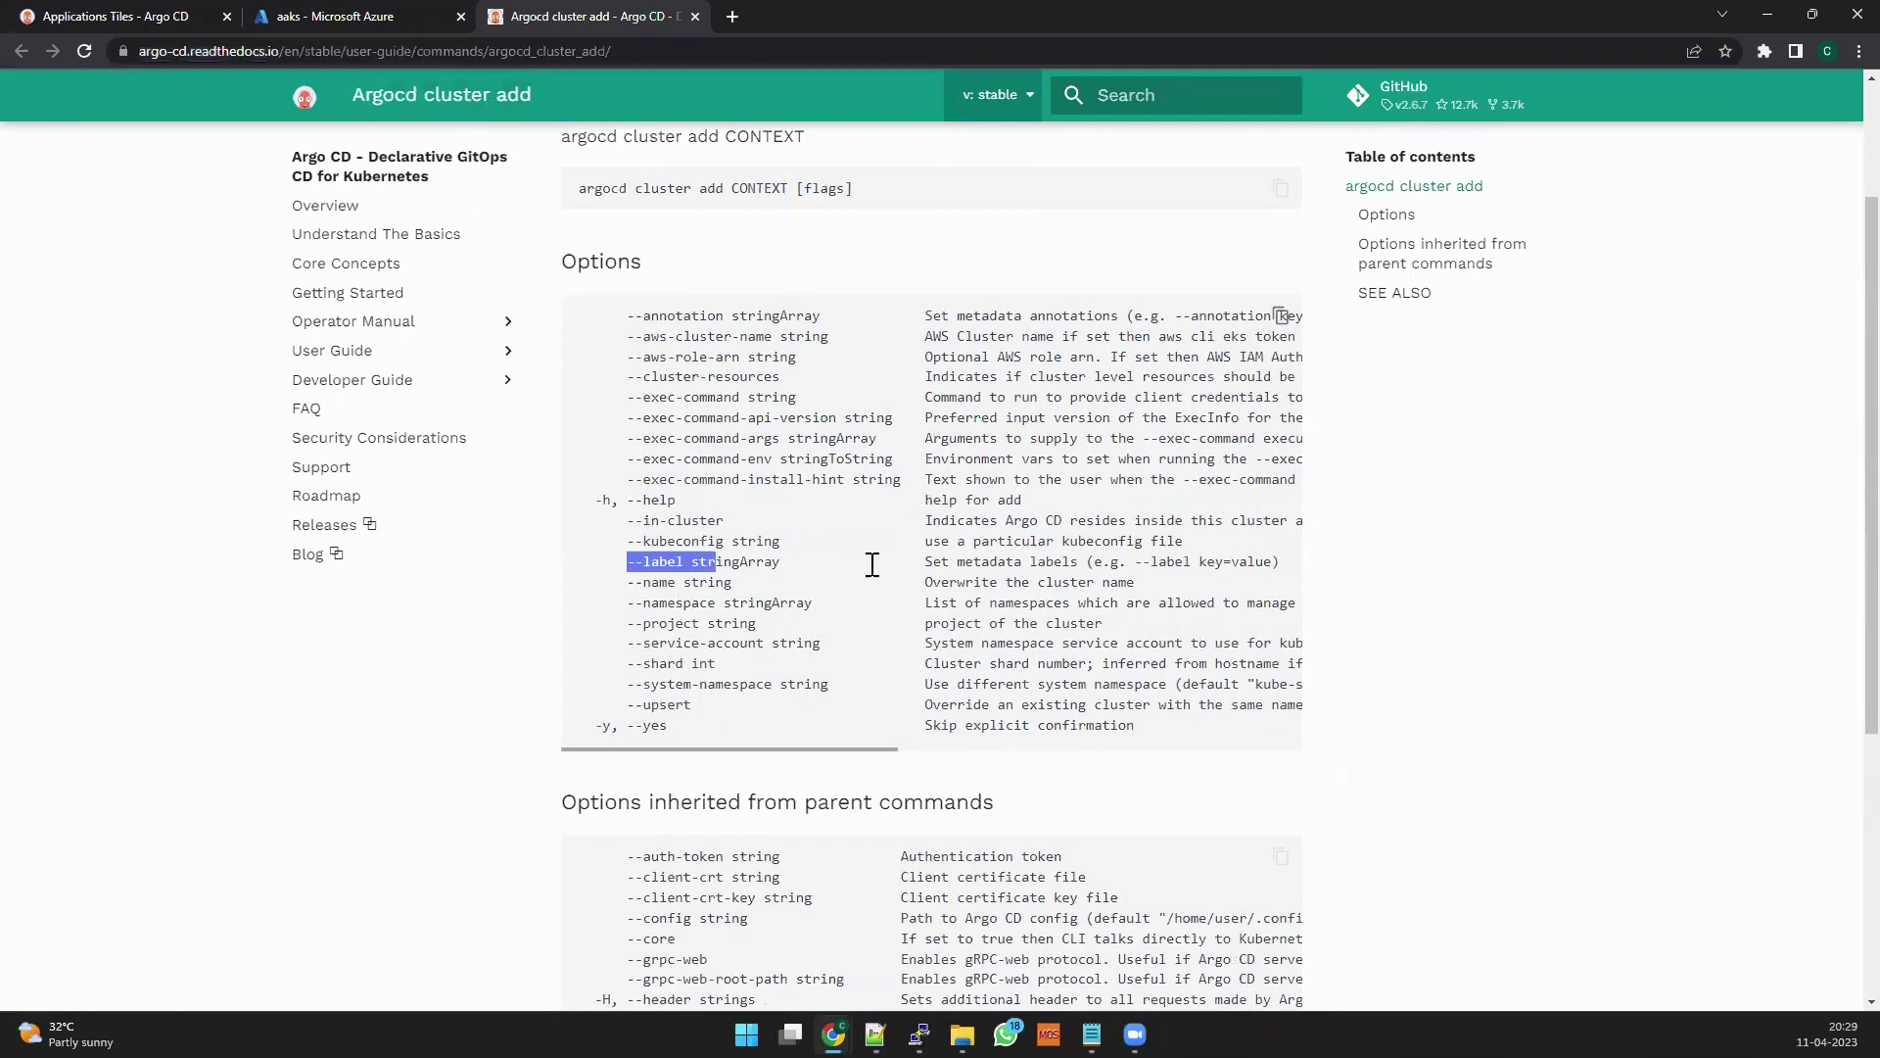
double_click(683, 541)
double_click(678, 602)
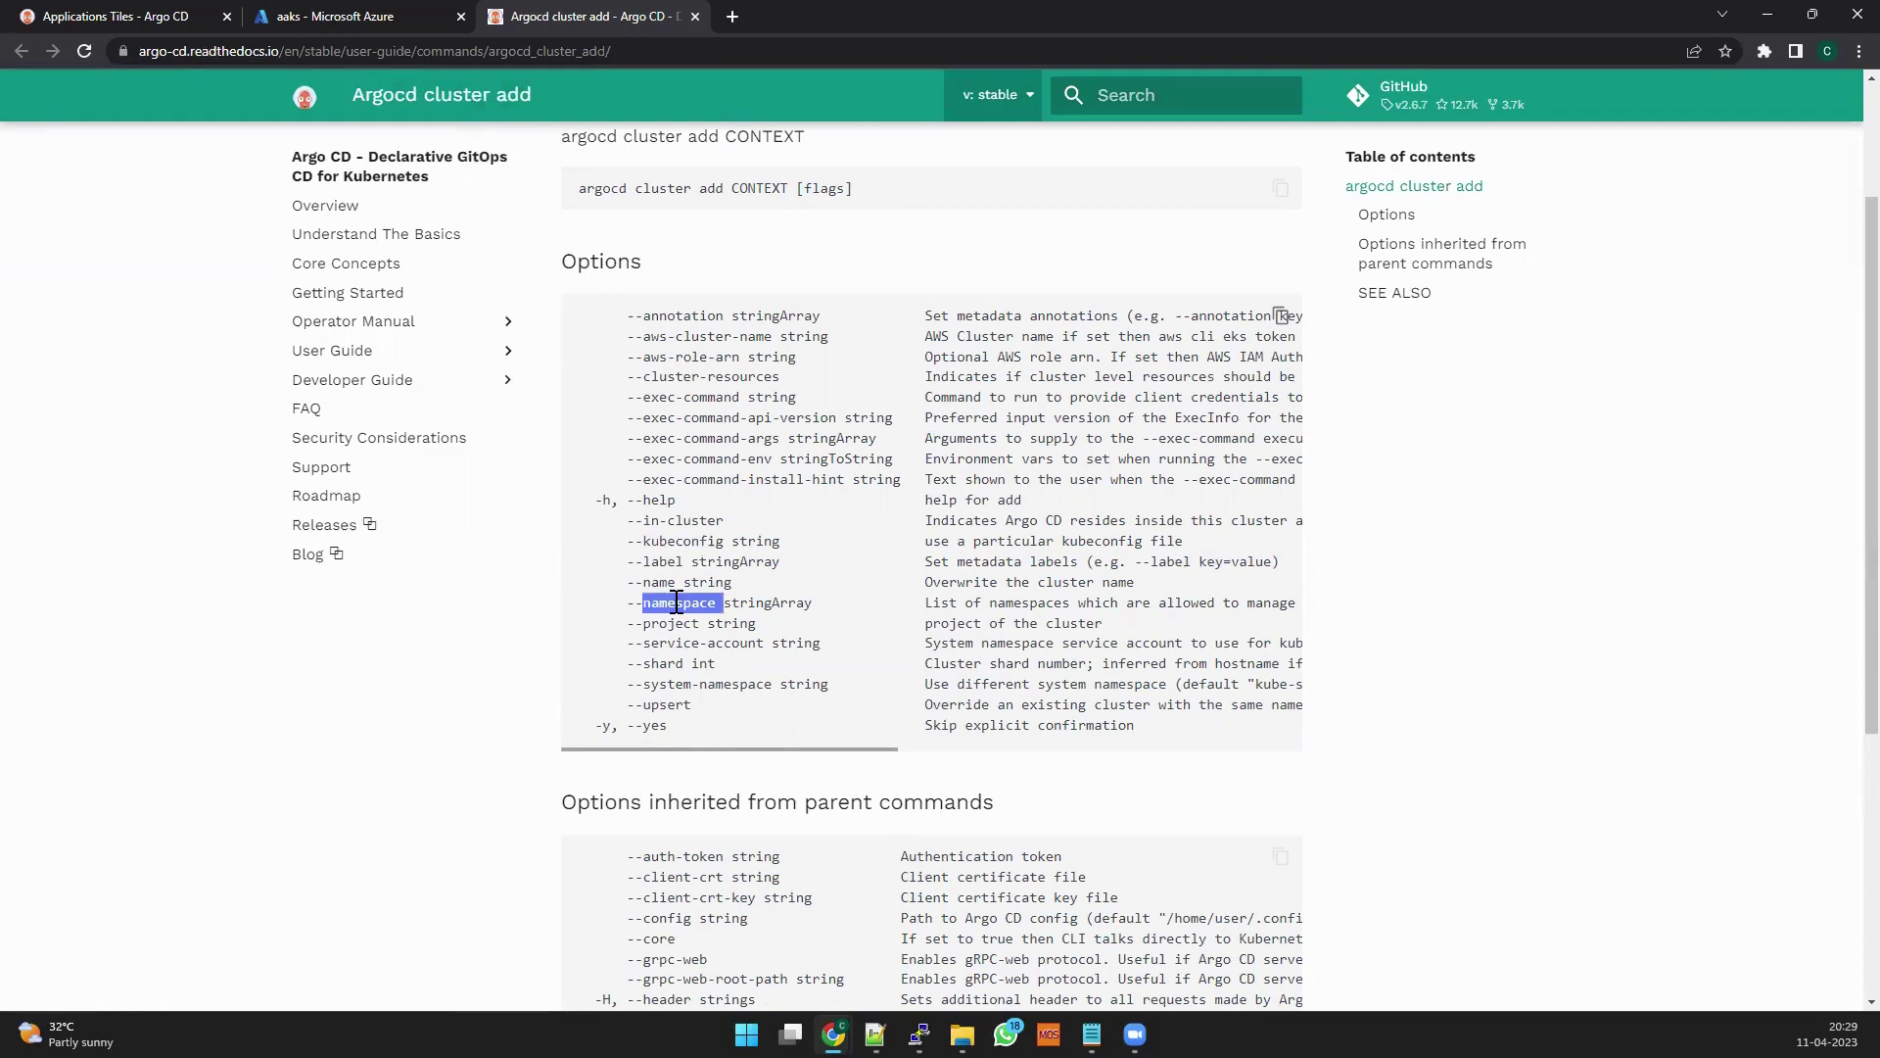
double_click(676, 623)
double_click(676, 643)
left_click_drag(766, 643, 624, 644)
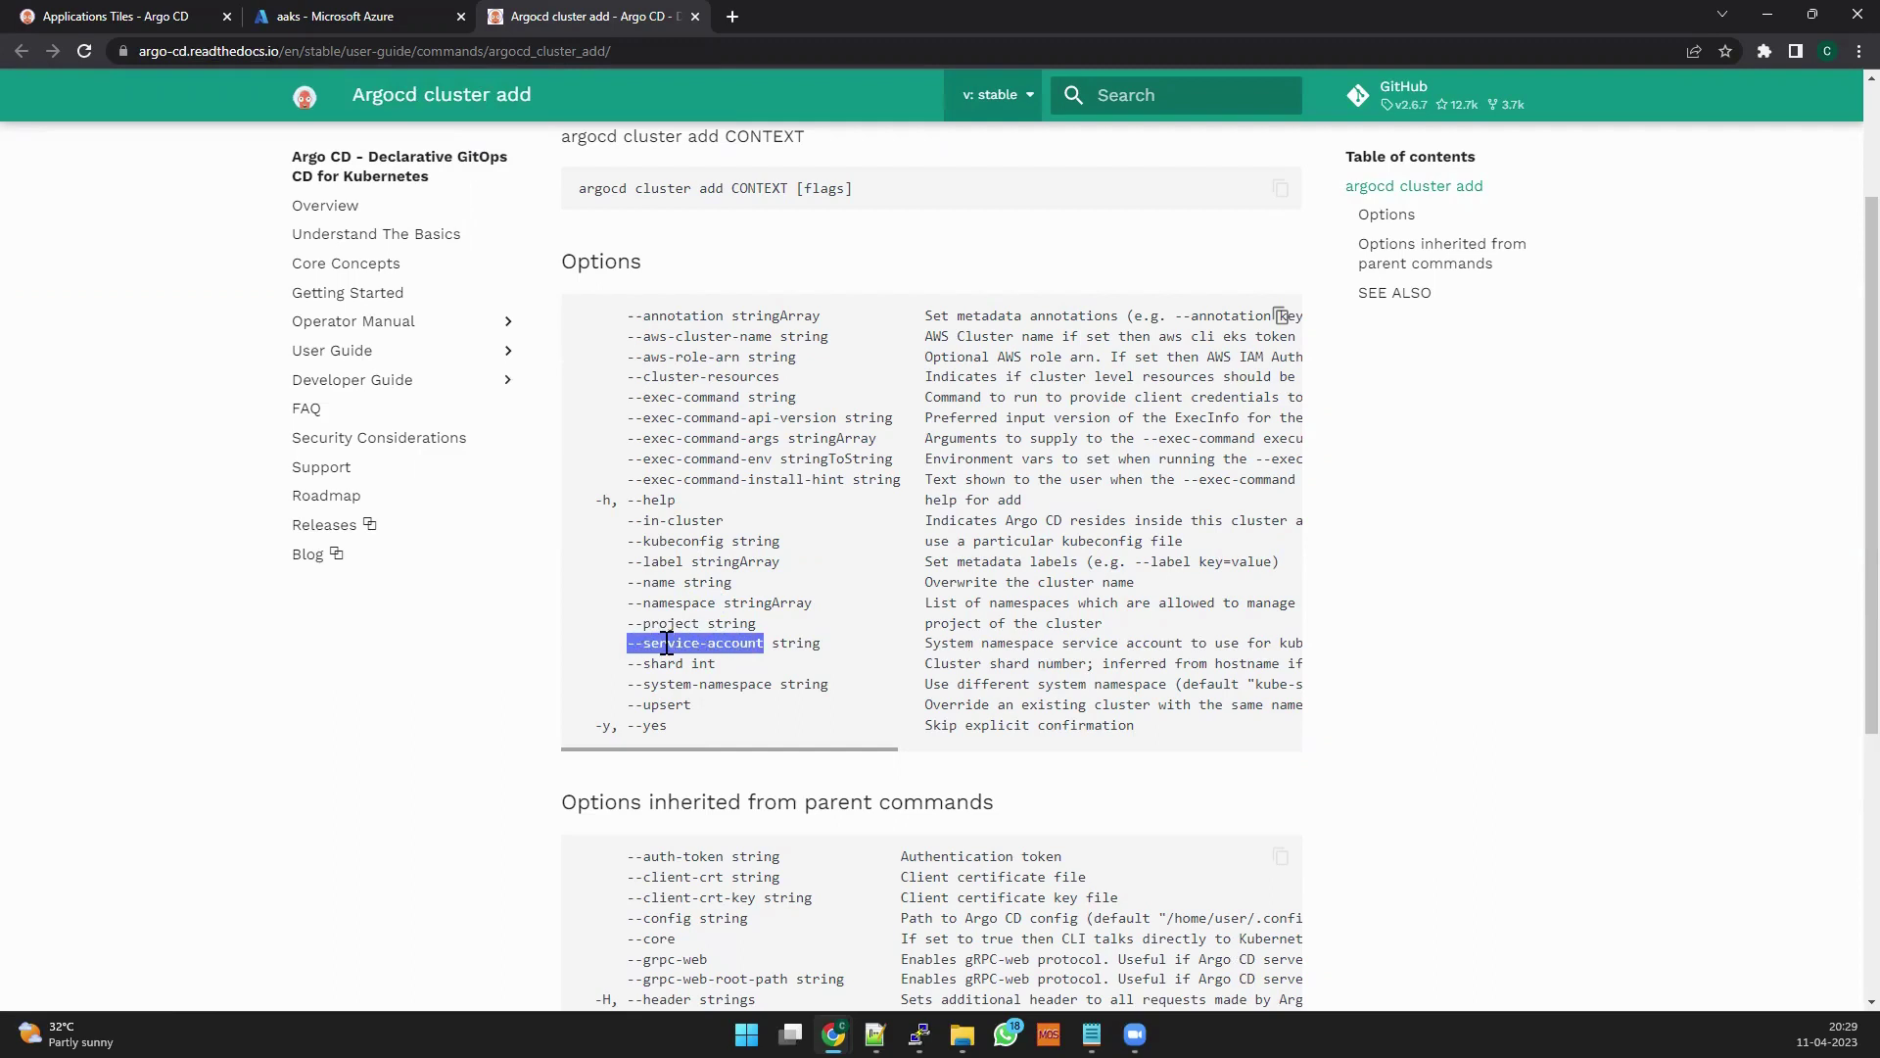
double_click(667, 645)
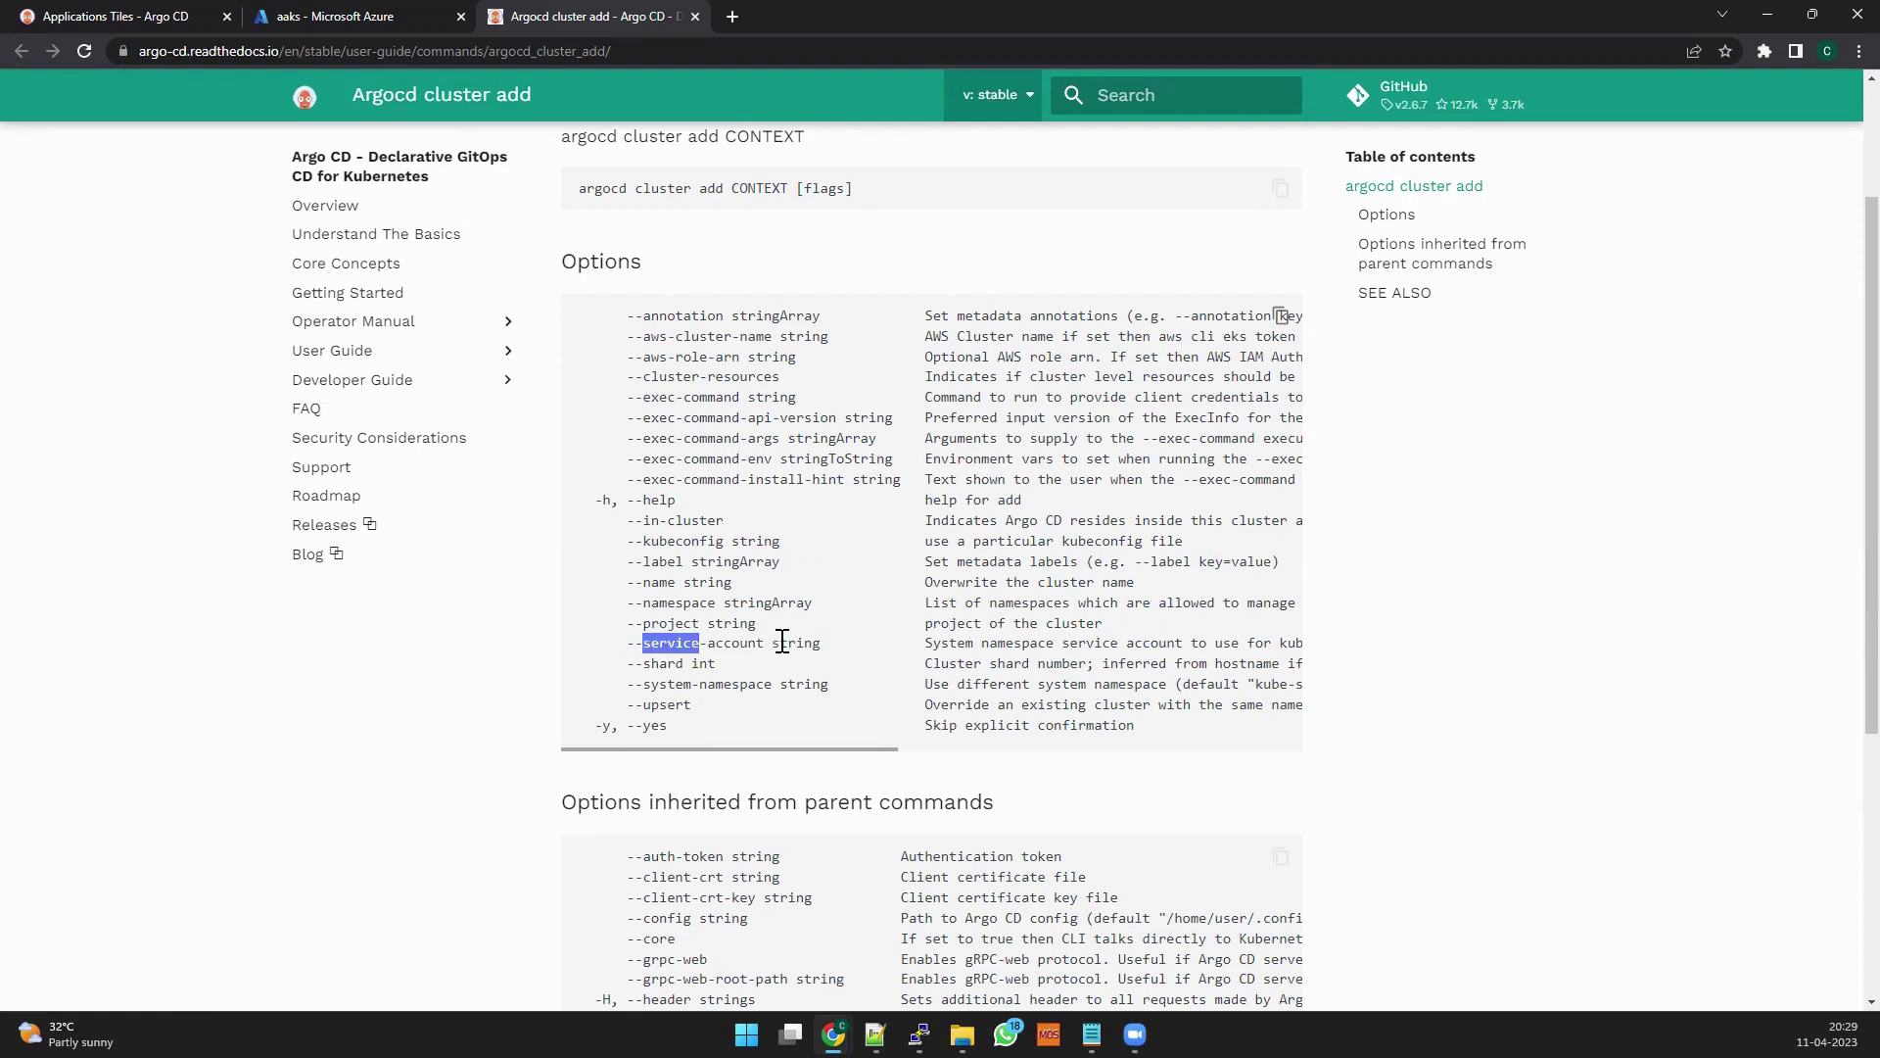
left_click_drag(763, 645, 626, 629)
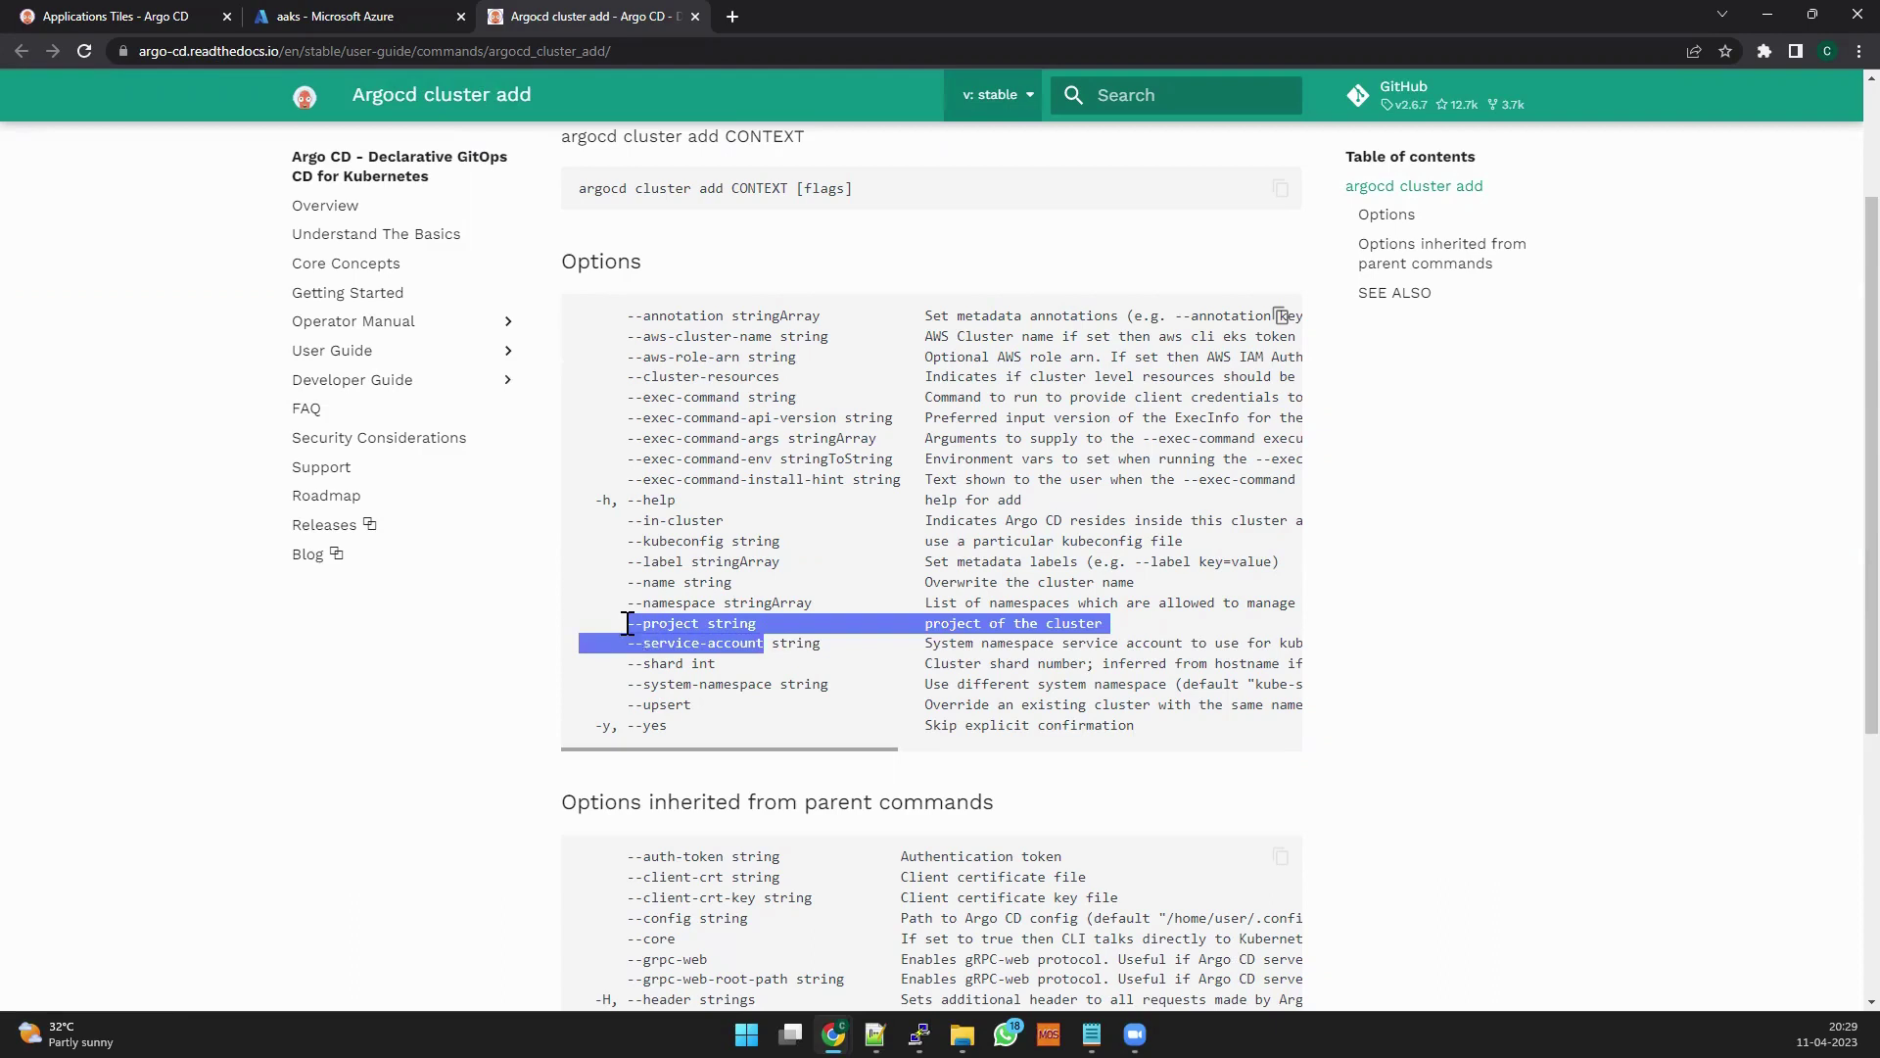
left_click(711, 659)
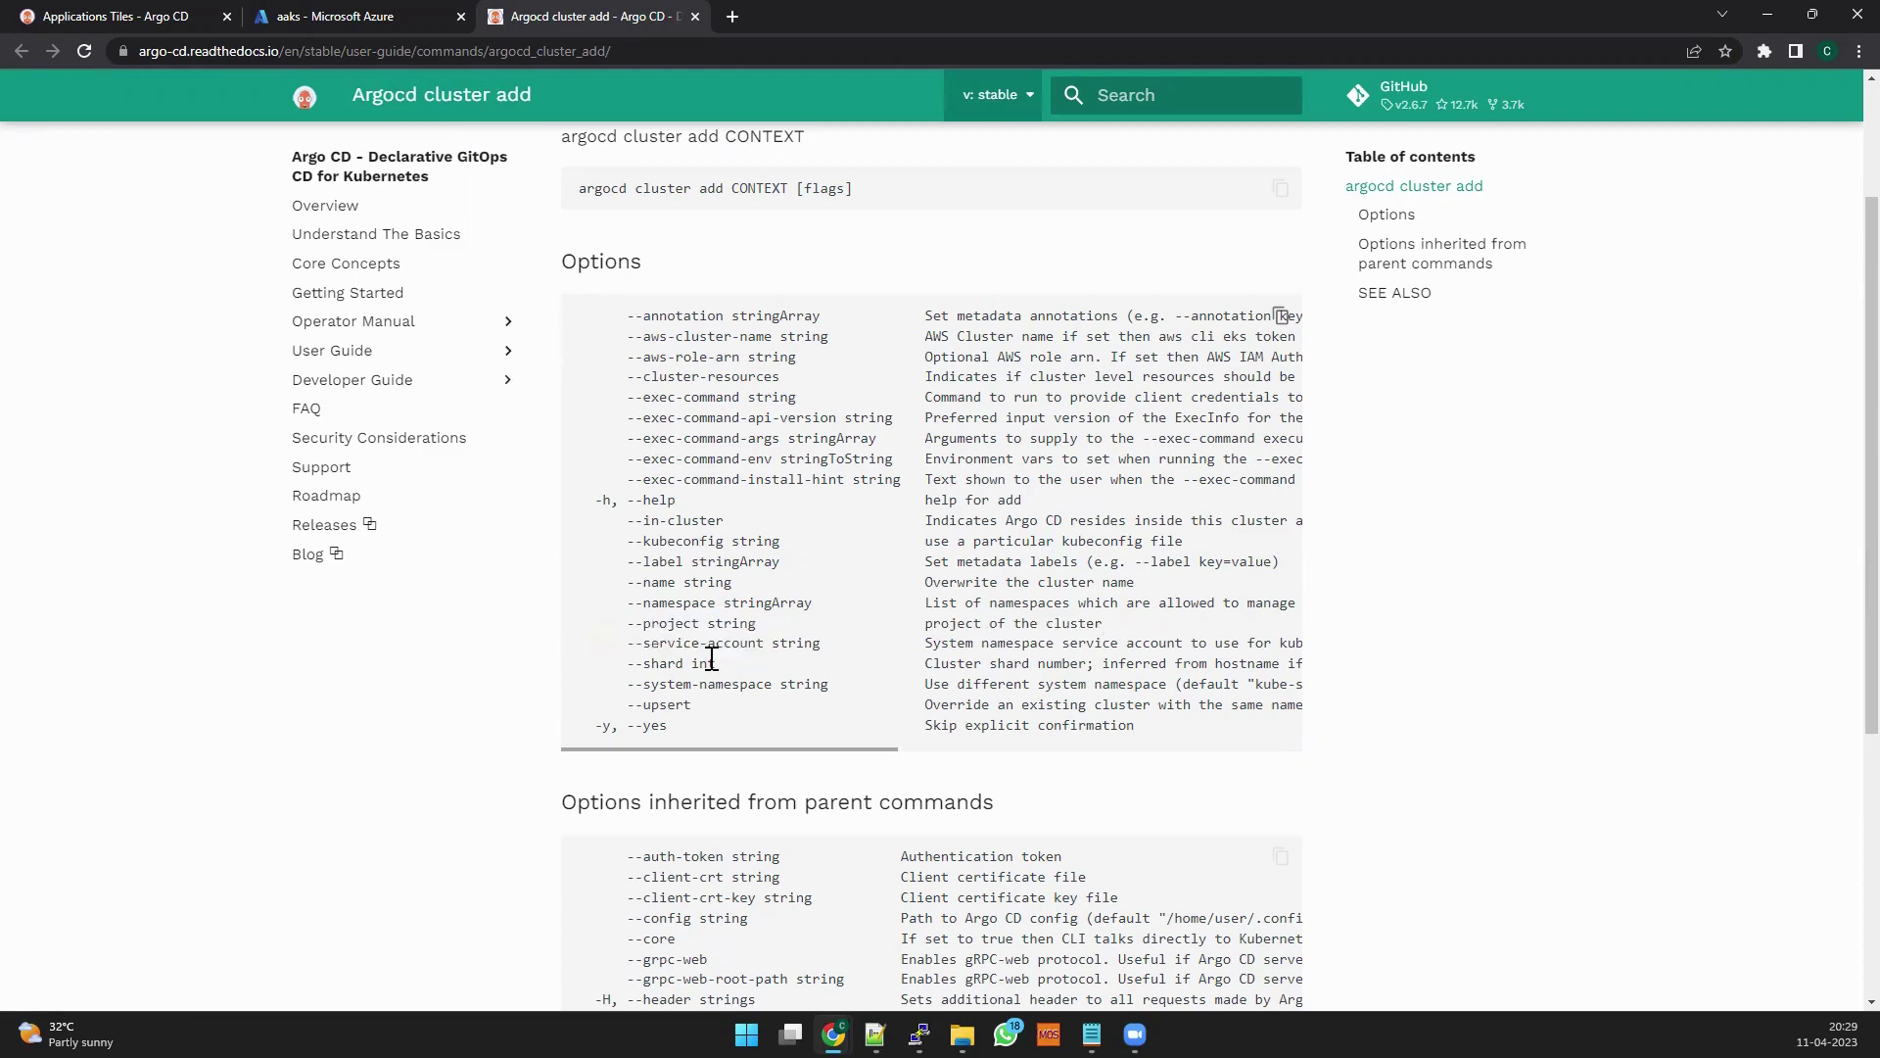